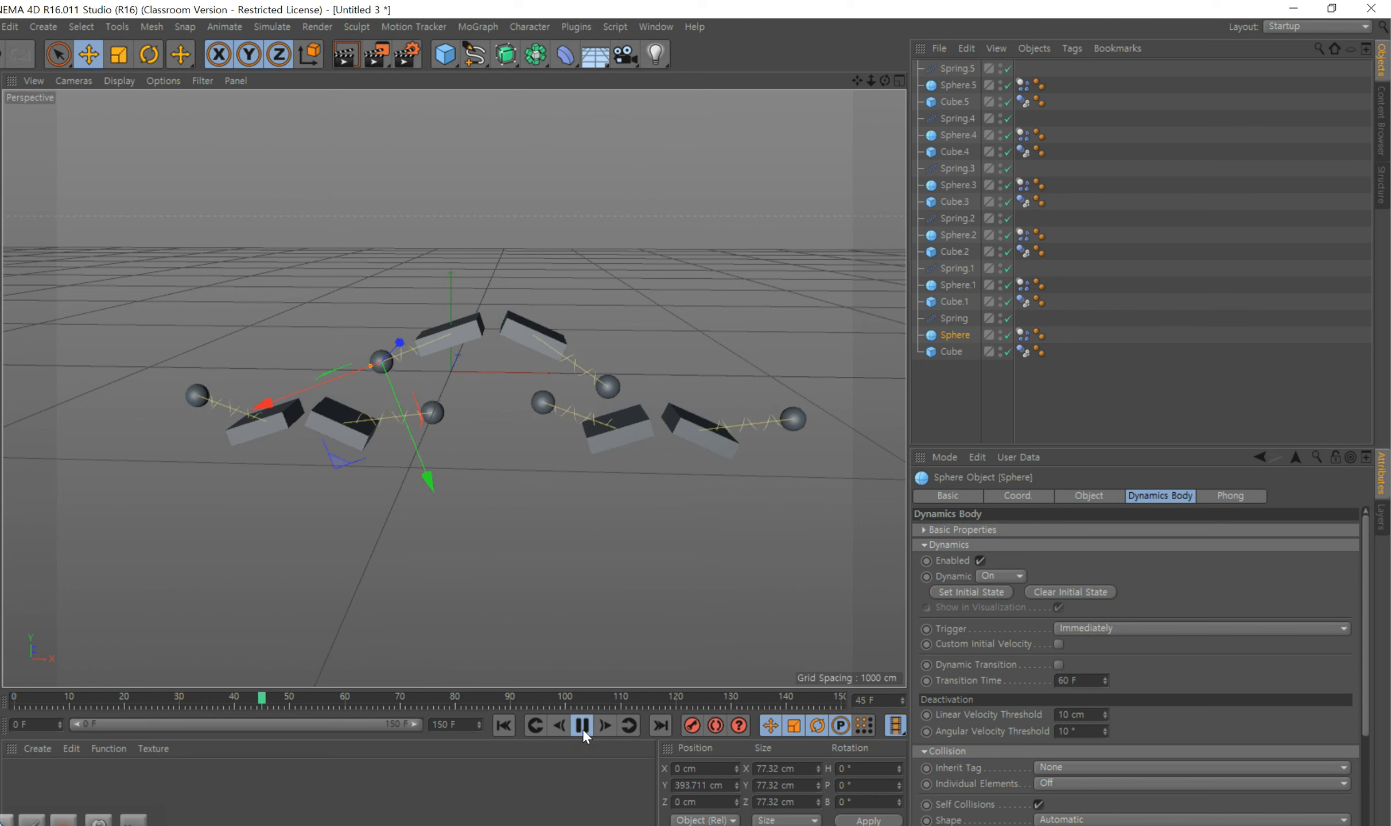
# - Return the animation to frame 0 and create four new materials
pyautogui.moveTo(279, 700); pyautogui.dragTo(15, 700)
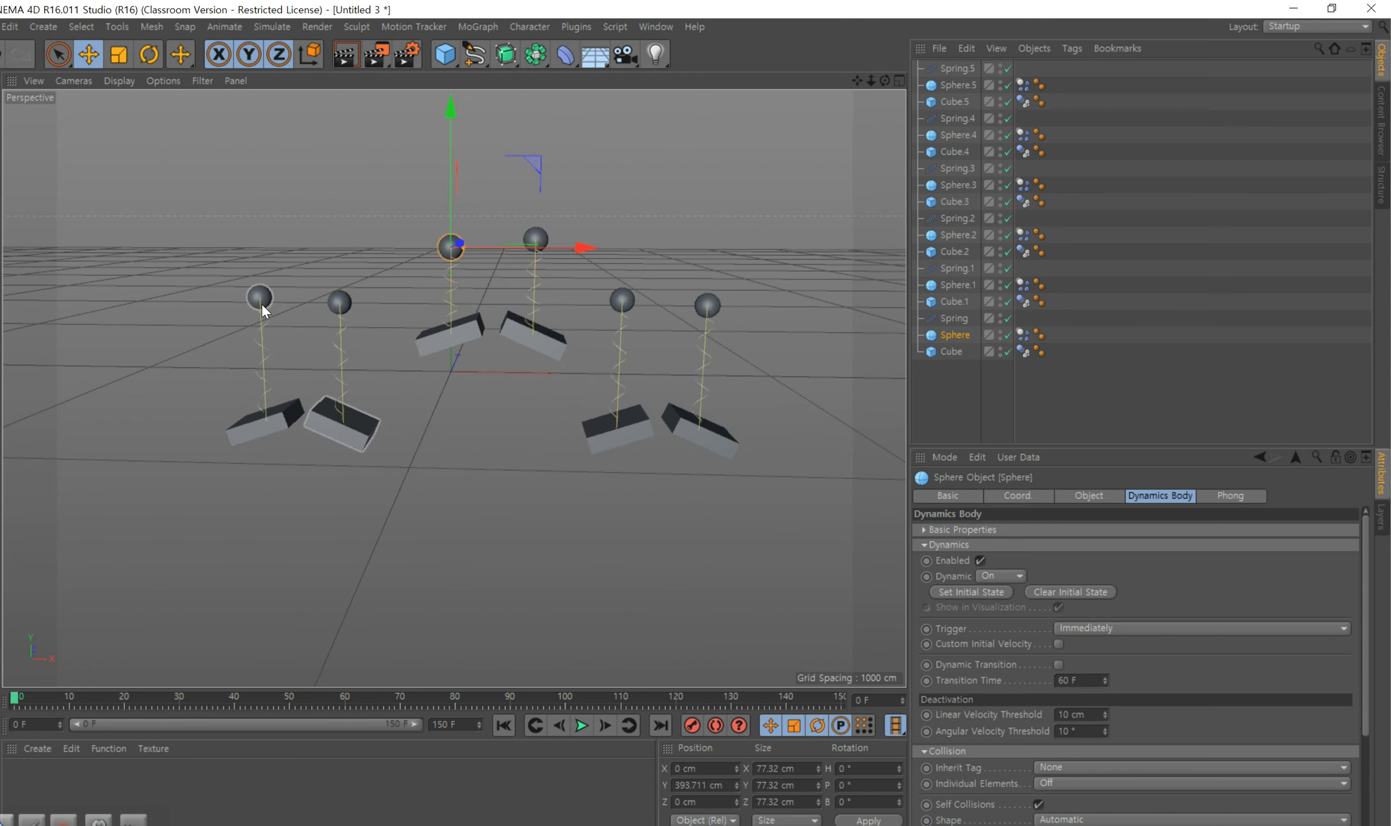
pyautogui.doubleClick(214, 771)
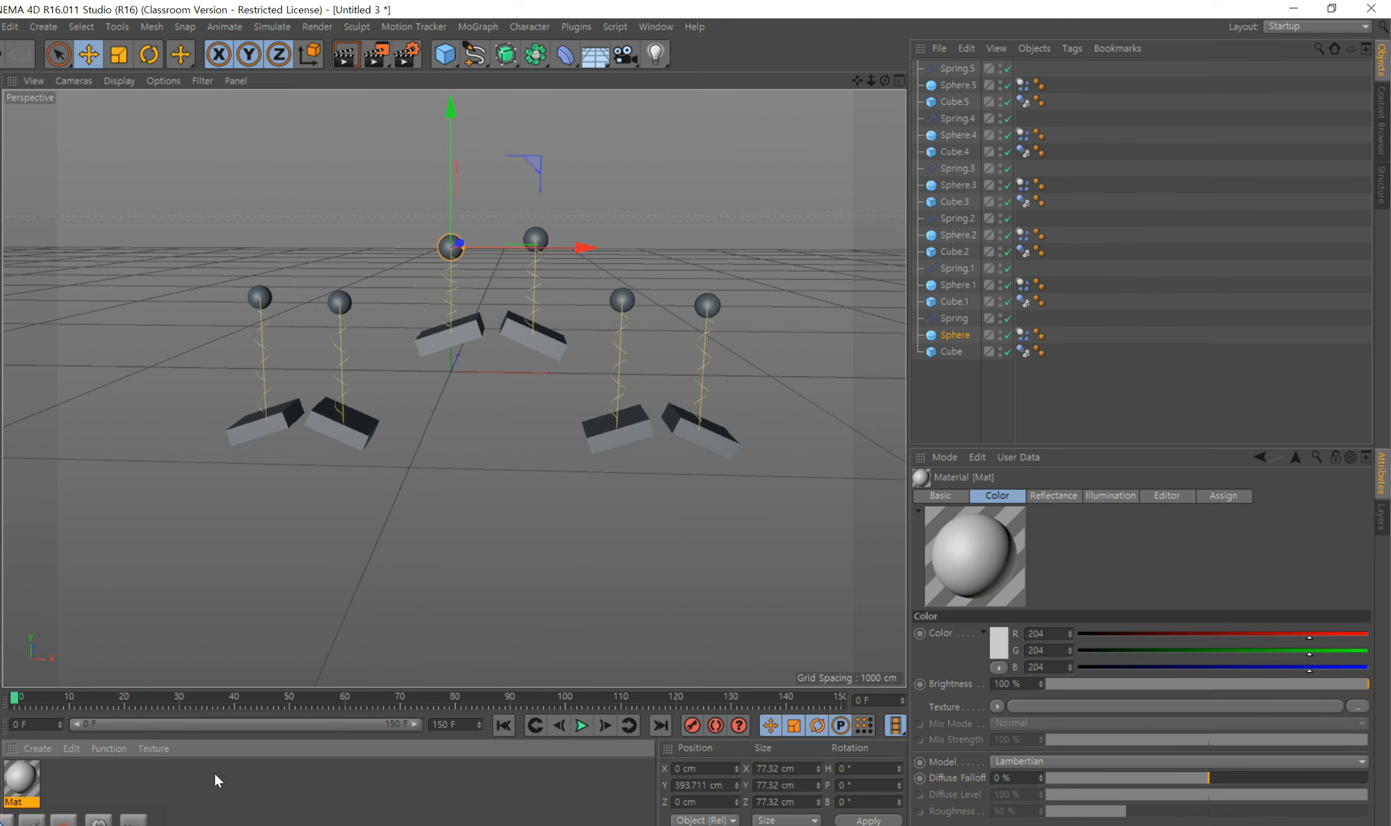
pyautogui.doubleClick(214, 771)
pyautogui.doubleClick(214, 772)
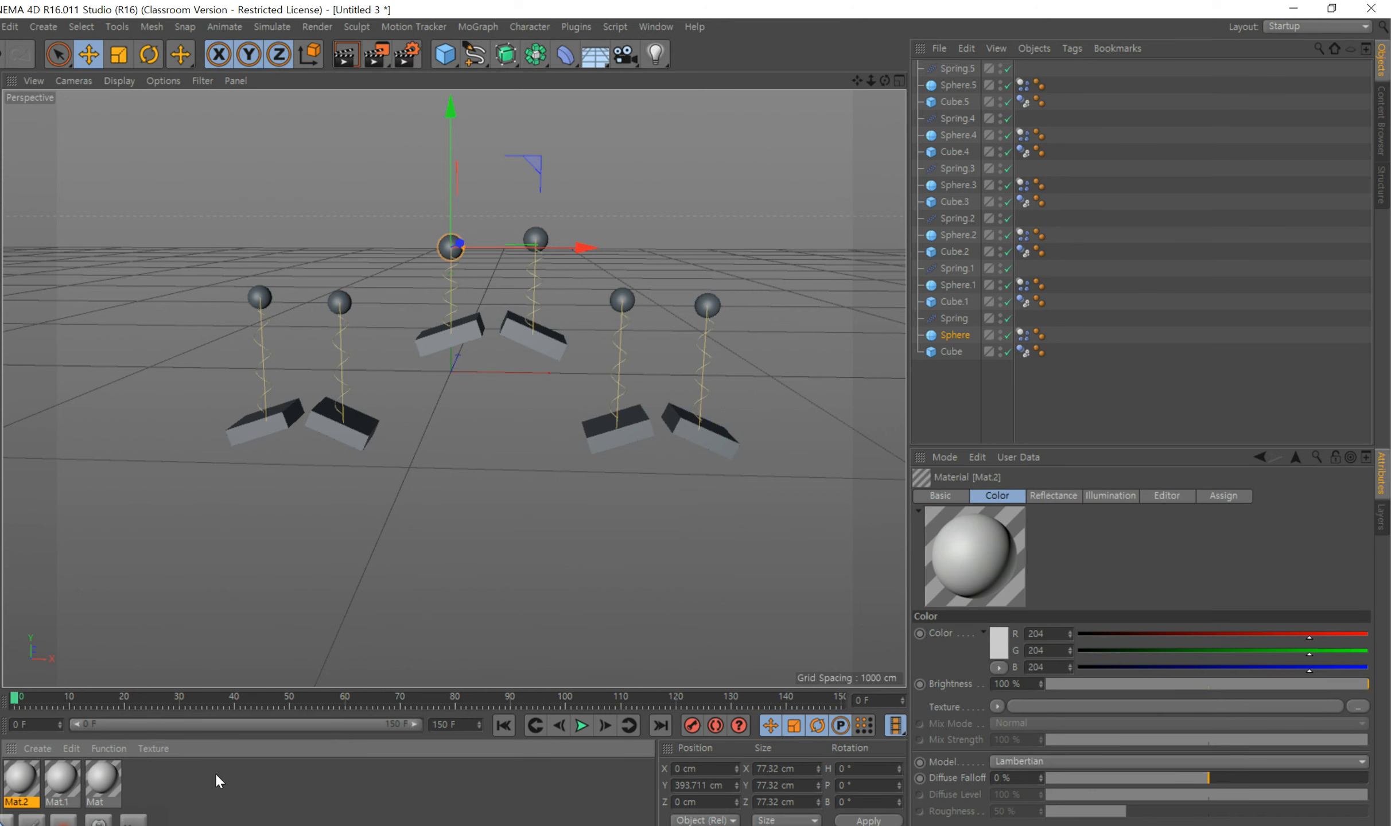
pyautogui.doubleClick(214, 772)
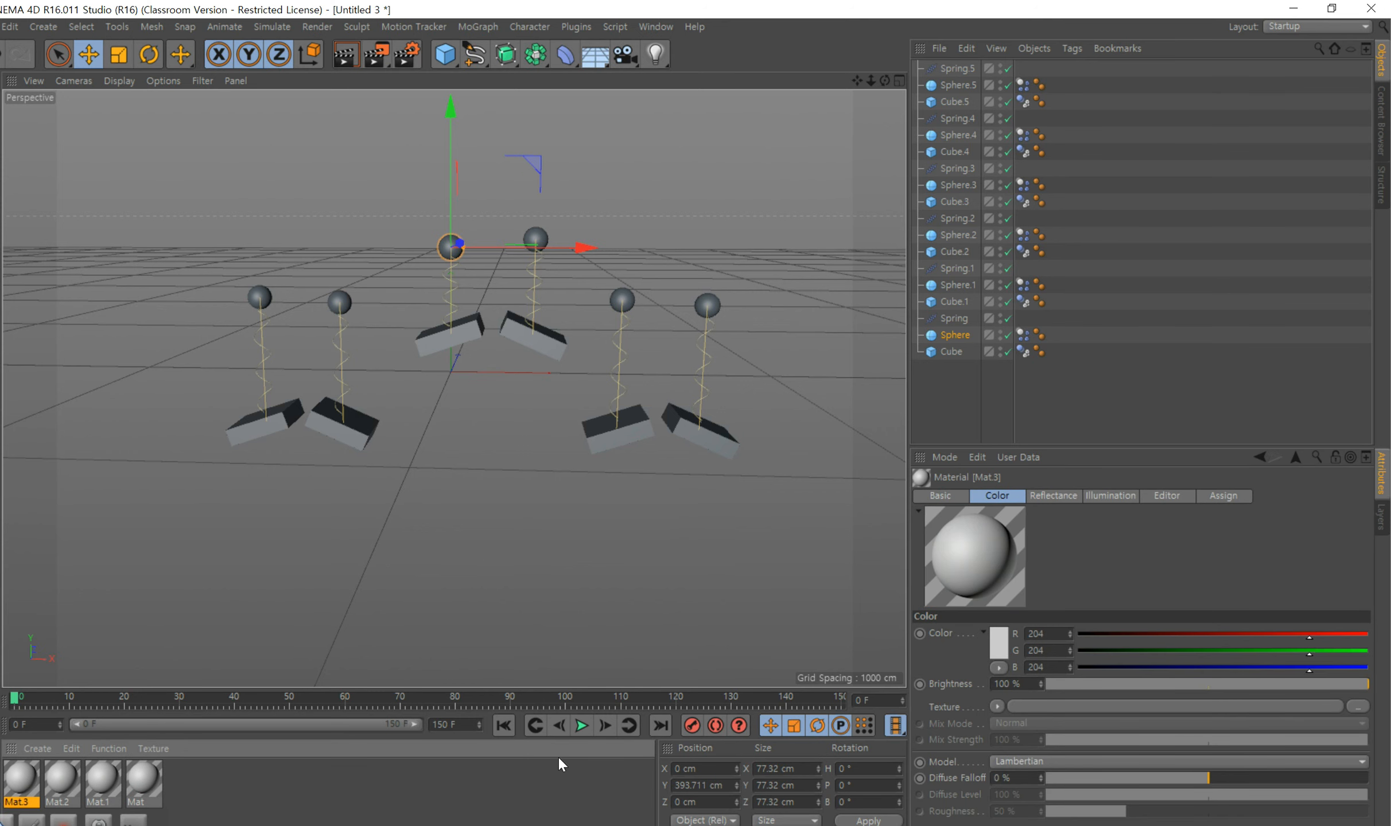
# - Set the colour of the material Mat.3 to a red of about R 243, G 33, B 42
pyautogui.click(1244, 636)
pyautogui.click(1122, 651)
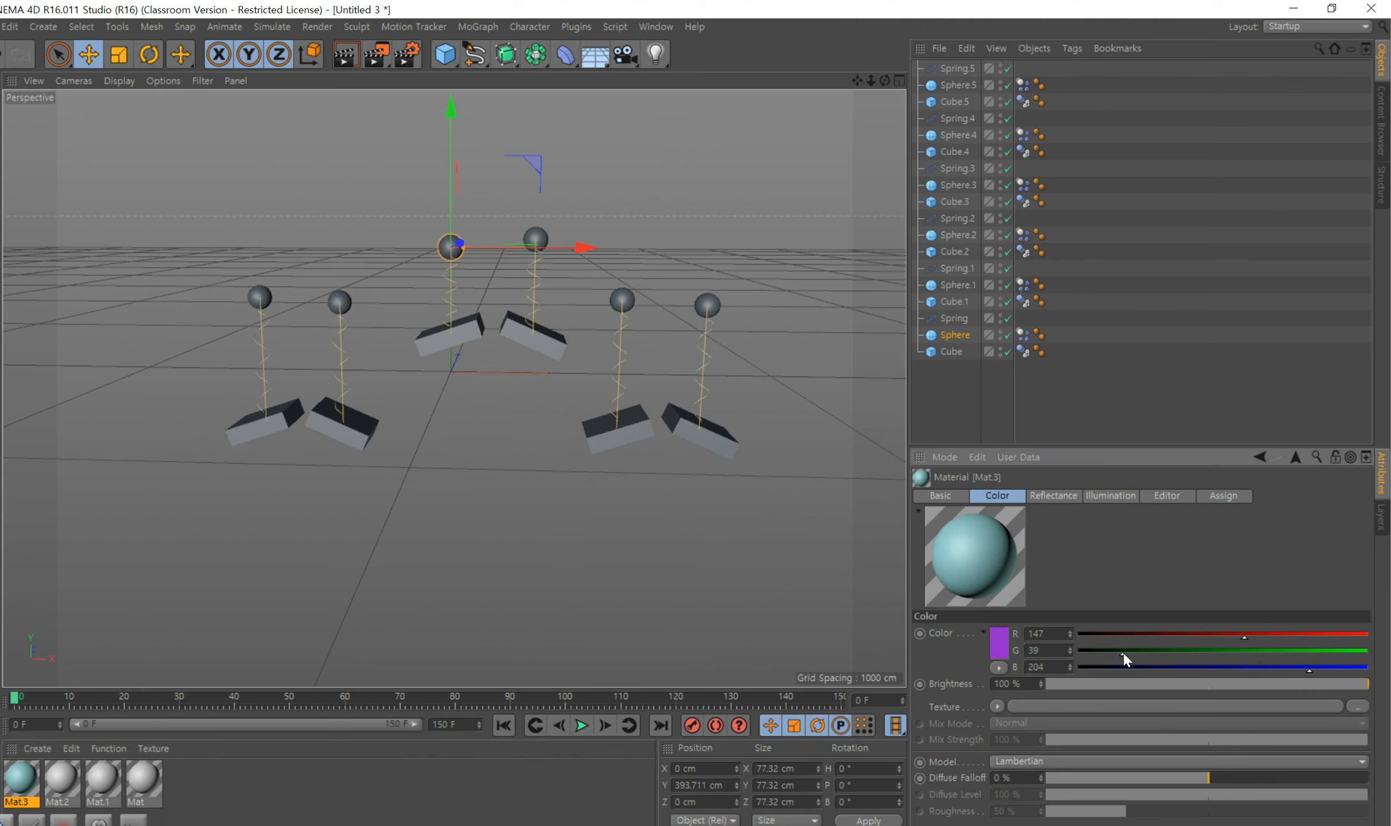
pyautogui.click(1337, 635)
pyautogui.click(1337, 650)
pyautogui.moveTo(1305, 650); pyautogui.dragTo(1155, 651)
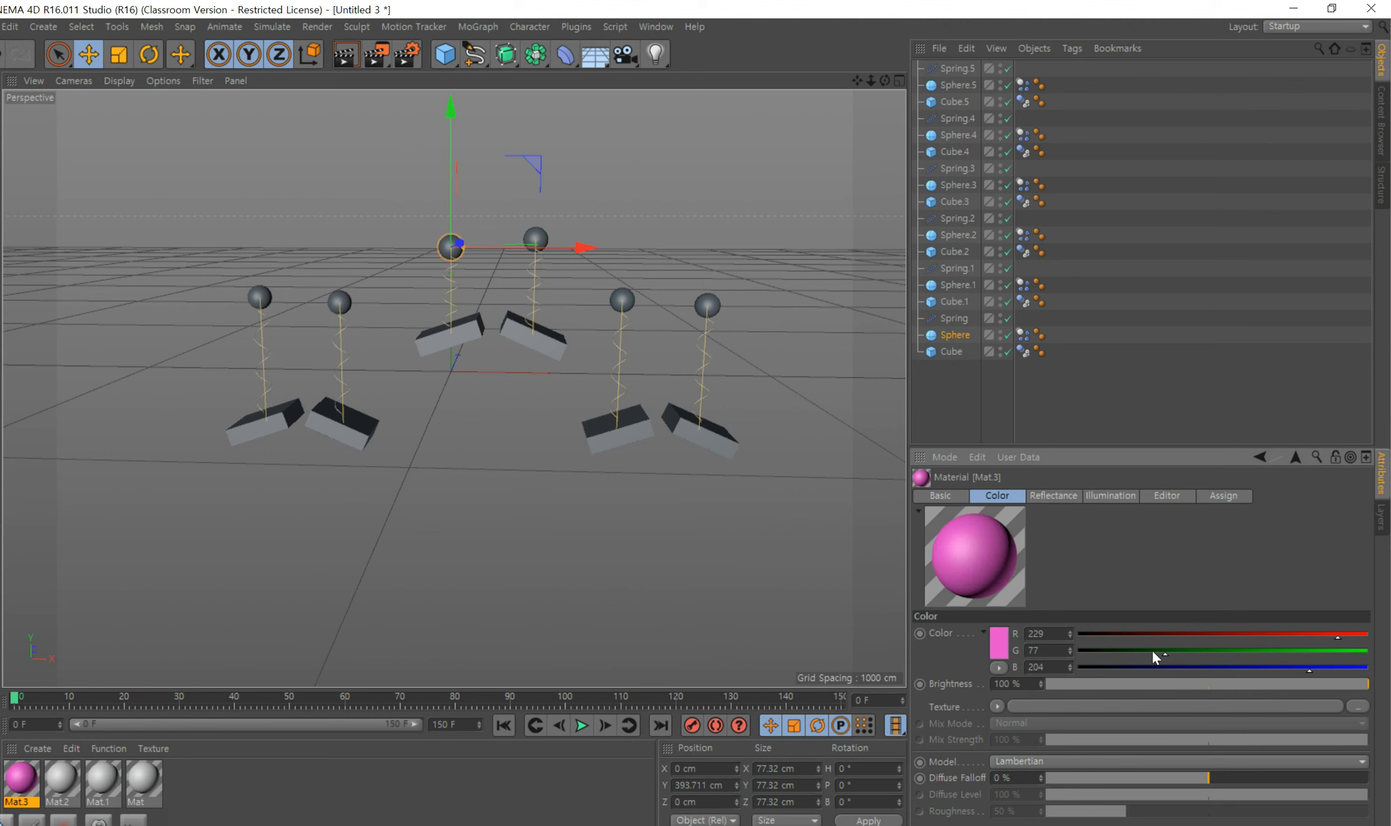
pyautogui.click(1354, 635)
pyautogui.click(1140, 649)
pyautogui.moveTo(1140, 650); pyautogui.dragTo(1117, 653)
pyautogui.click(1124, 668)
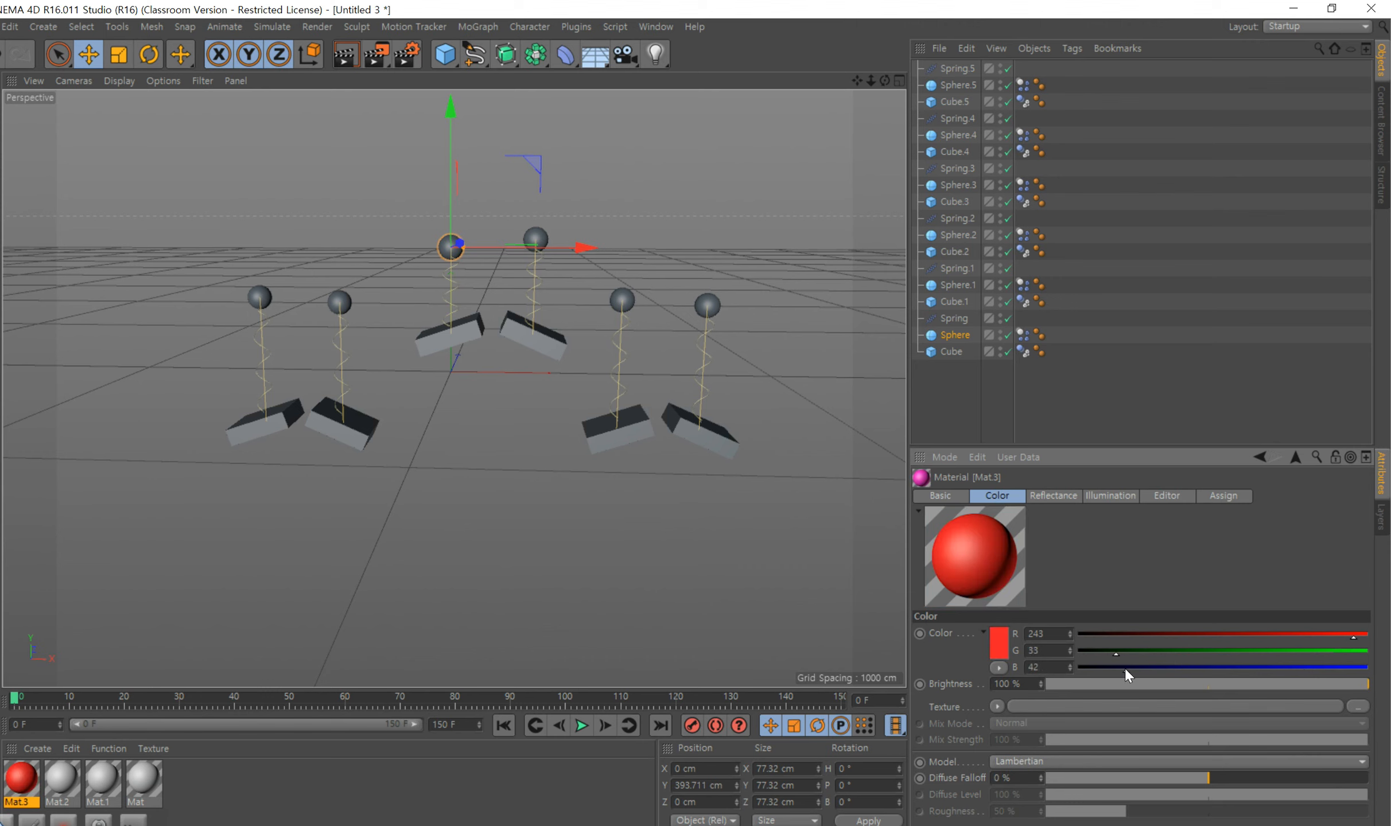
# - Apply the red material to five of the spheres, leaving out Sphere.2
pyautogui.moveTo(989, 553); pyautogui.dragTo(708, 307)
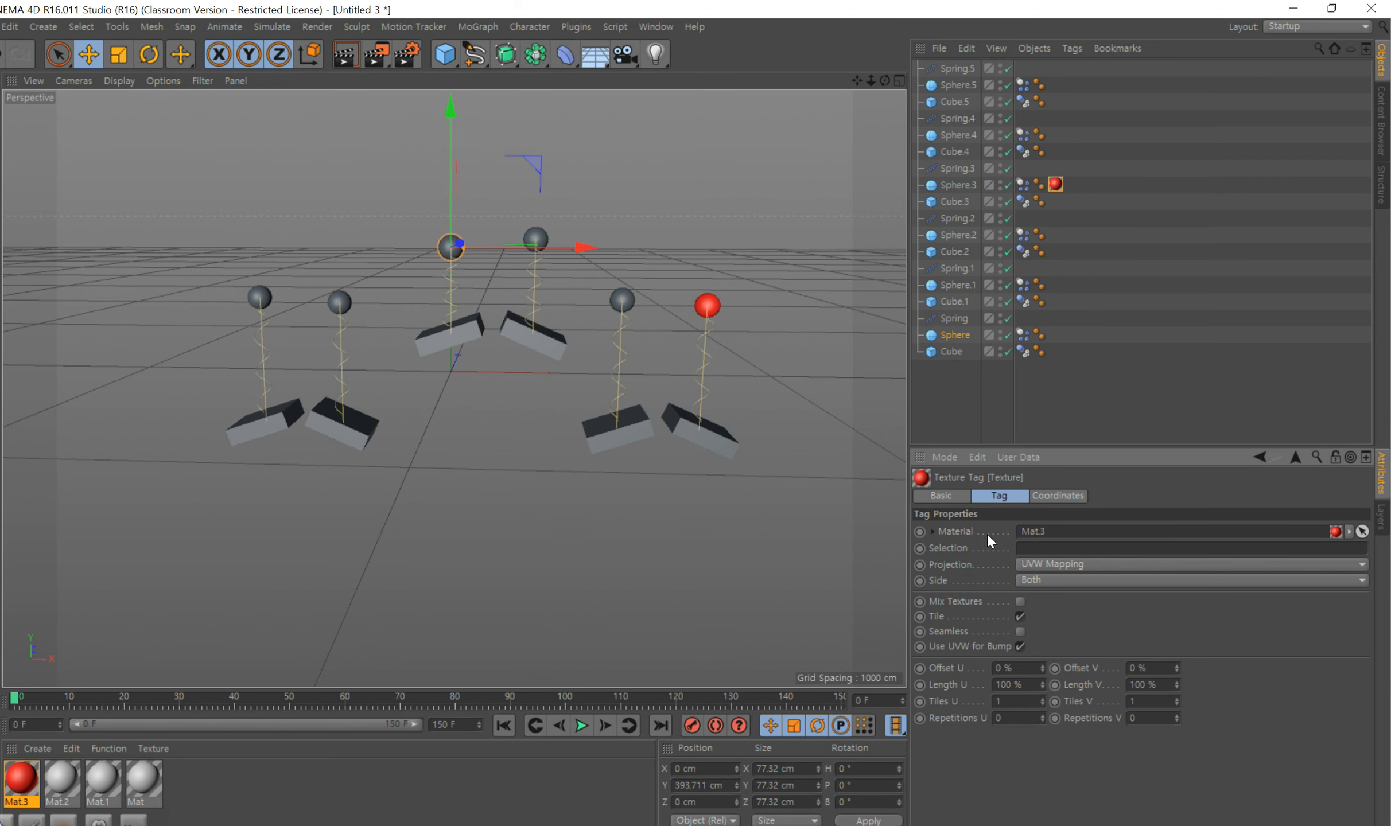
pyautogui.moveTo(21, 778); pyautogui.dragTo(253, 297)
pyautogui.moveTo(21, 769); pyautogui.dragTo(343, 309)
pyautogui.moveTo(20, 780); pyautogui.dragTo(451, 252)
pyautogui.moveTo(11, 776); pyautogui.dragTo(532, 242)
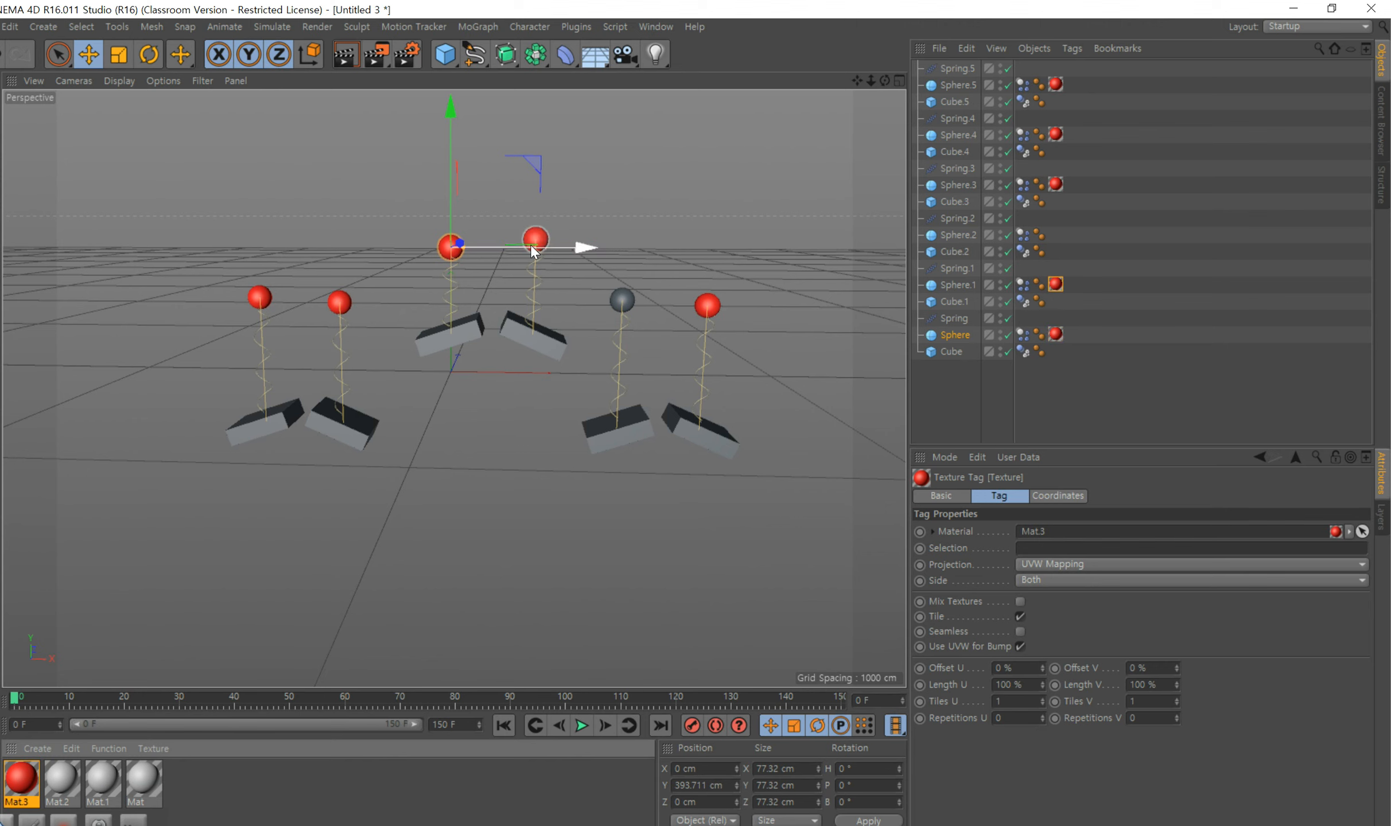
# - Set the colour of the material Mat.2 to a cream of about R 245, G 226, B 204
pyautogui.click(66, 780)
pyautogui.moveTo(1254, 652); pyautogui.dragTo(1147, 646)
pyautogui.click(1355, 637)
pyautogui.click(1334, 649)
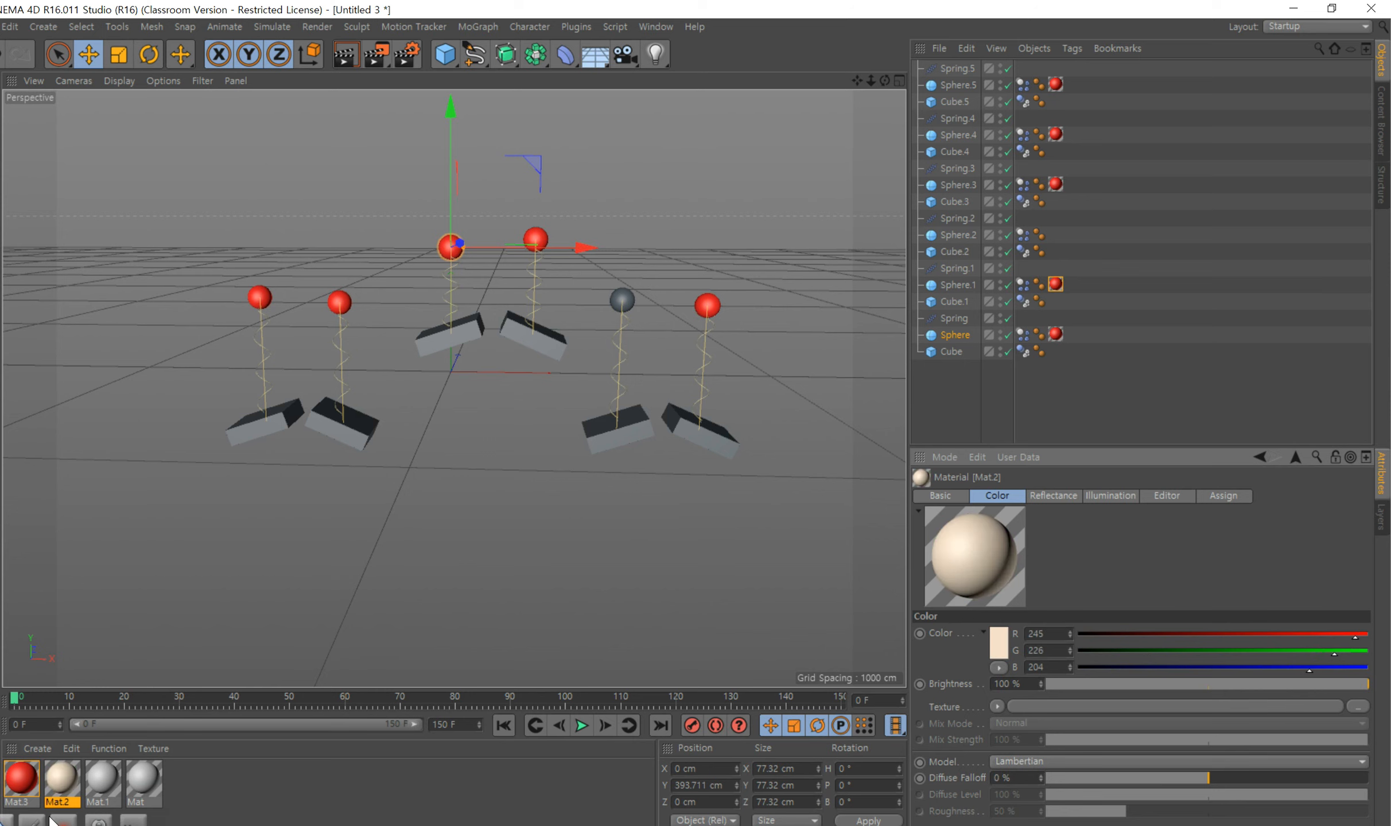
# - Apply the cream material to all six cubes and the red material to the remaining sphere, Sphere.2
pyautogui.moveTo(60, 777); pyautogui.dragTo(241, 431)
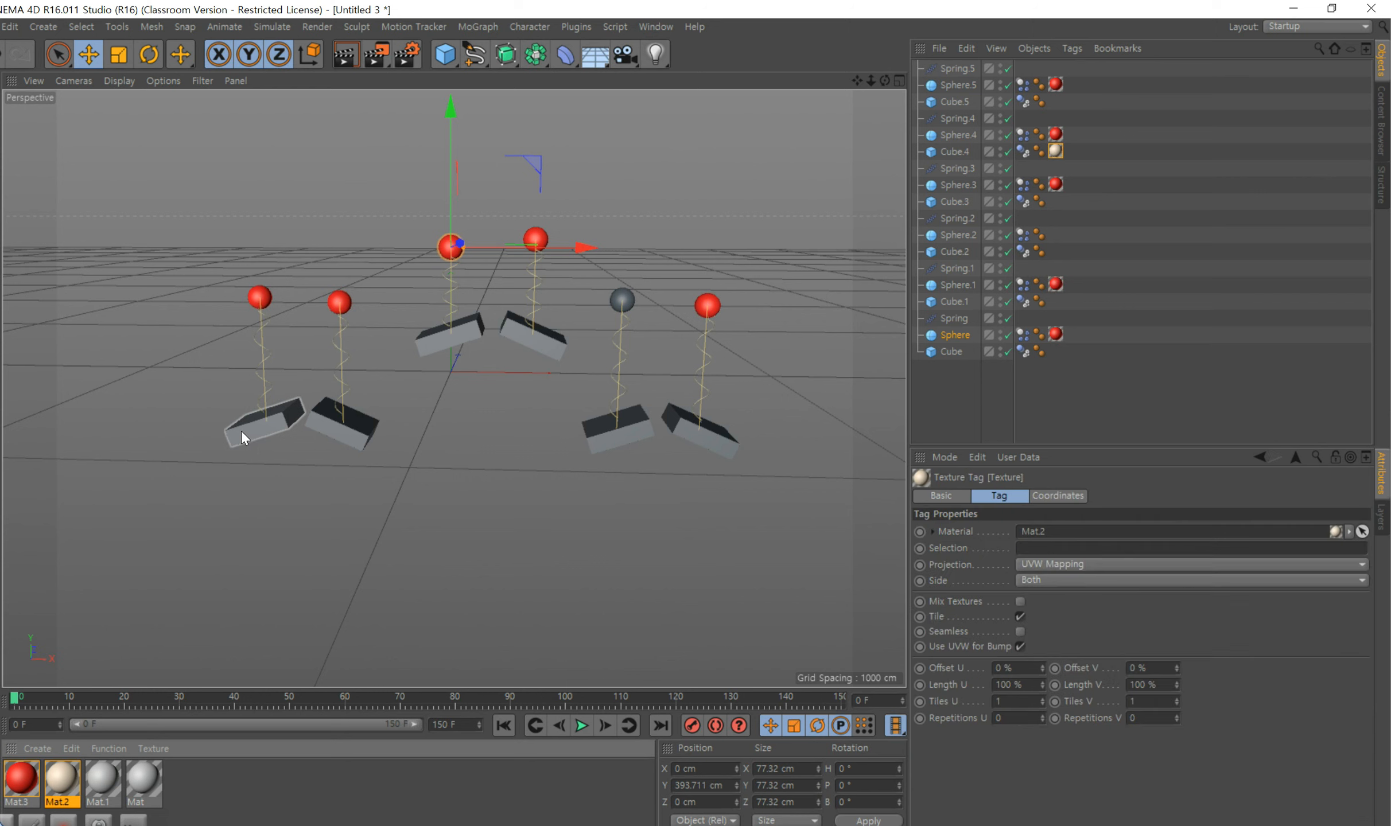
pyautogui.moveTo(69, 784); pyautogui.dragTo(320, 427)
pyautogui.moveTo(57, 780); pyautogui.dragTo(427, 362)
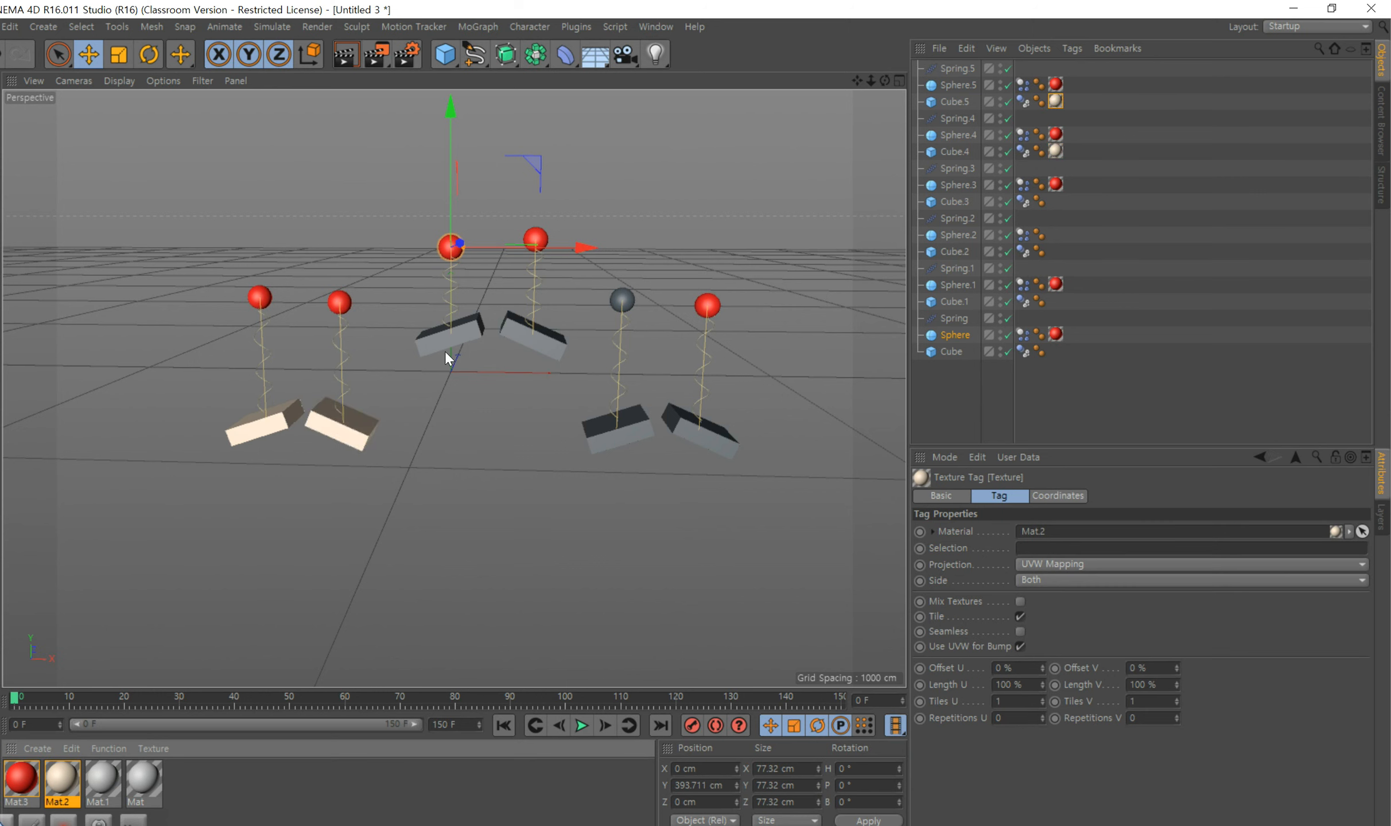
pyautogui.moveTo(70, 779); pyautogui.dragTo(442, 341)
pyautogui.moveTo(68, 778); pyautogui.dragTo(370, 386)
pyautogui.moveTo(541, 339); pyautogui.dragTo(541, 340)
pyautogui.moveTo(51, 778); pyautogui.dragTo(598, 447)
pyautogui.moveTo(70, 757); pyautogui.dragTo(697, 436)
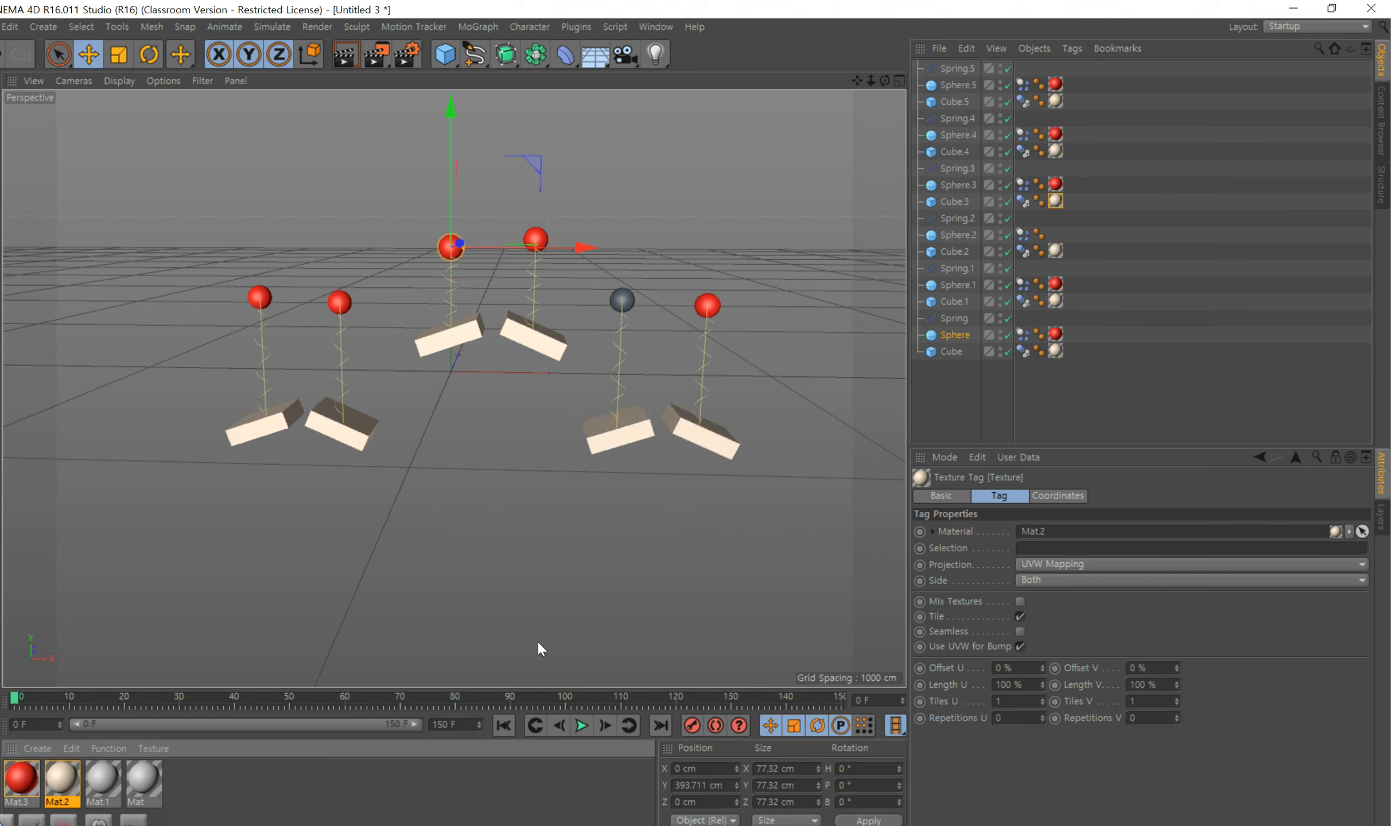
pyautogui.moveTo(29, 775); pyautogui.dragTo(623, 304)
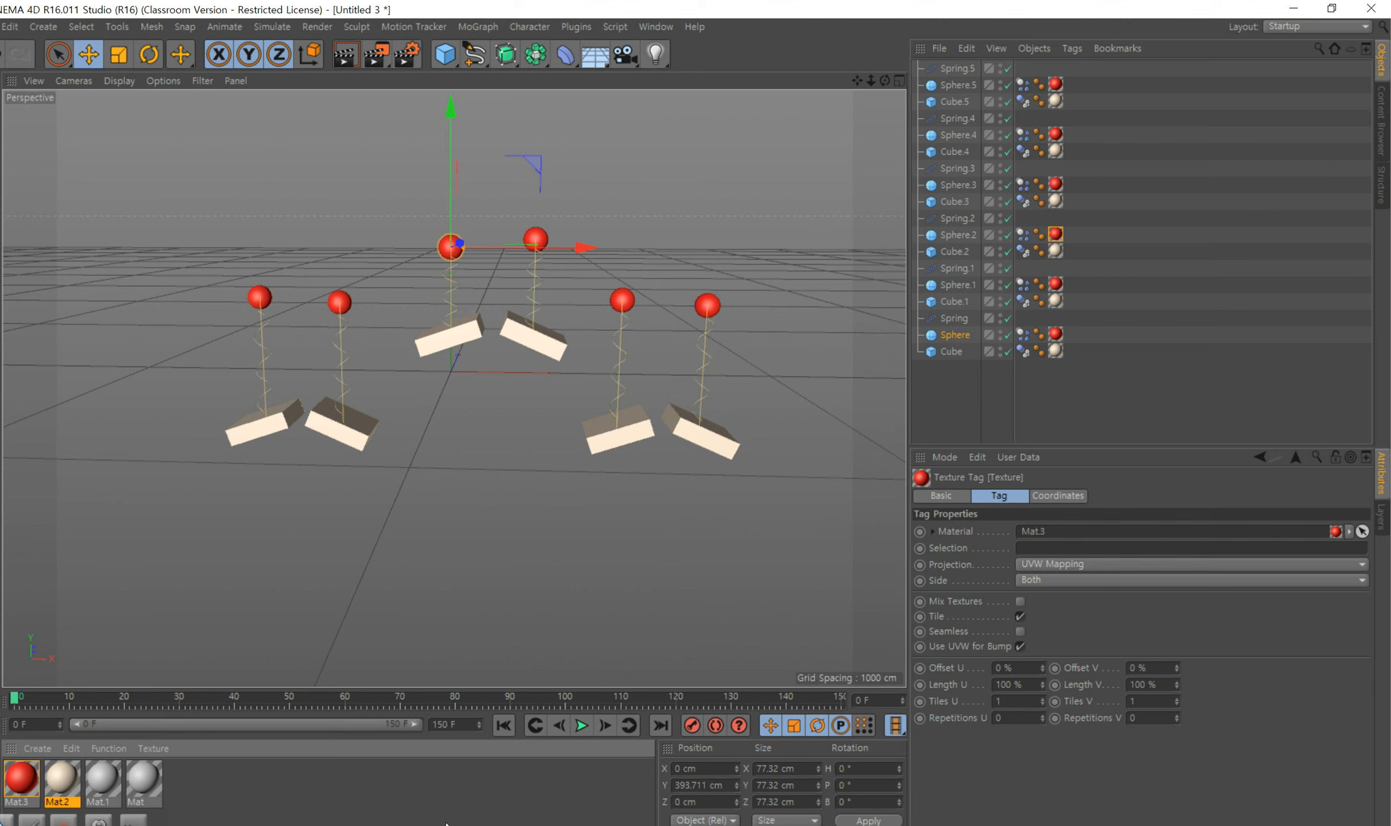
# - Play the spring simulation, watch the spheres' full swing in a wider view, and return to frame 0
pyautogui.click(578, 727)
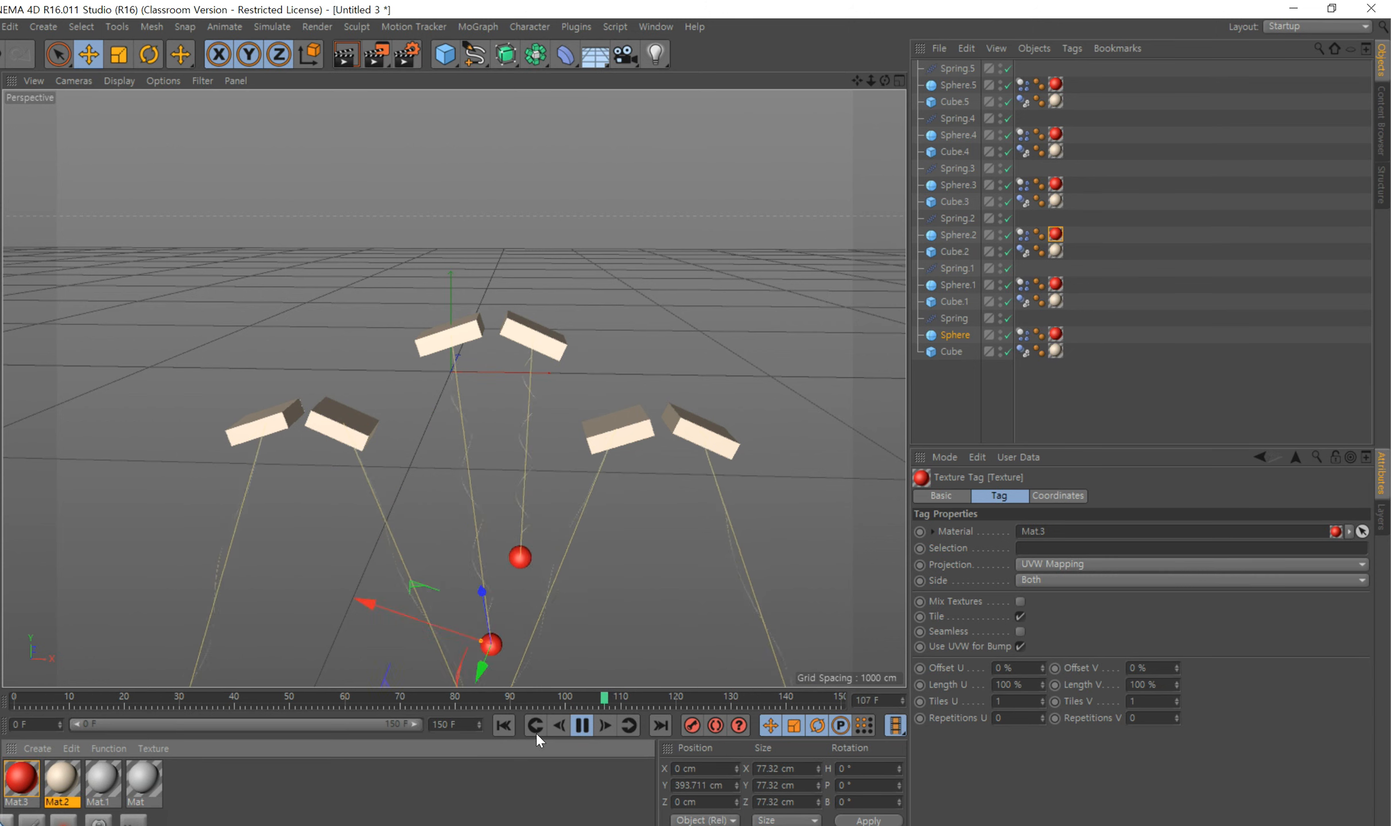
pyautogui.scroll(-3, 590, 587)
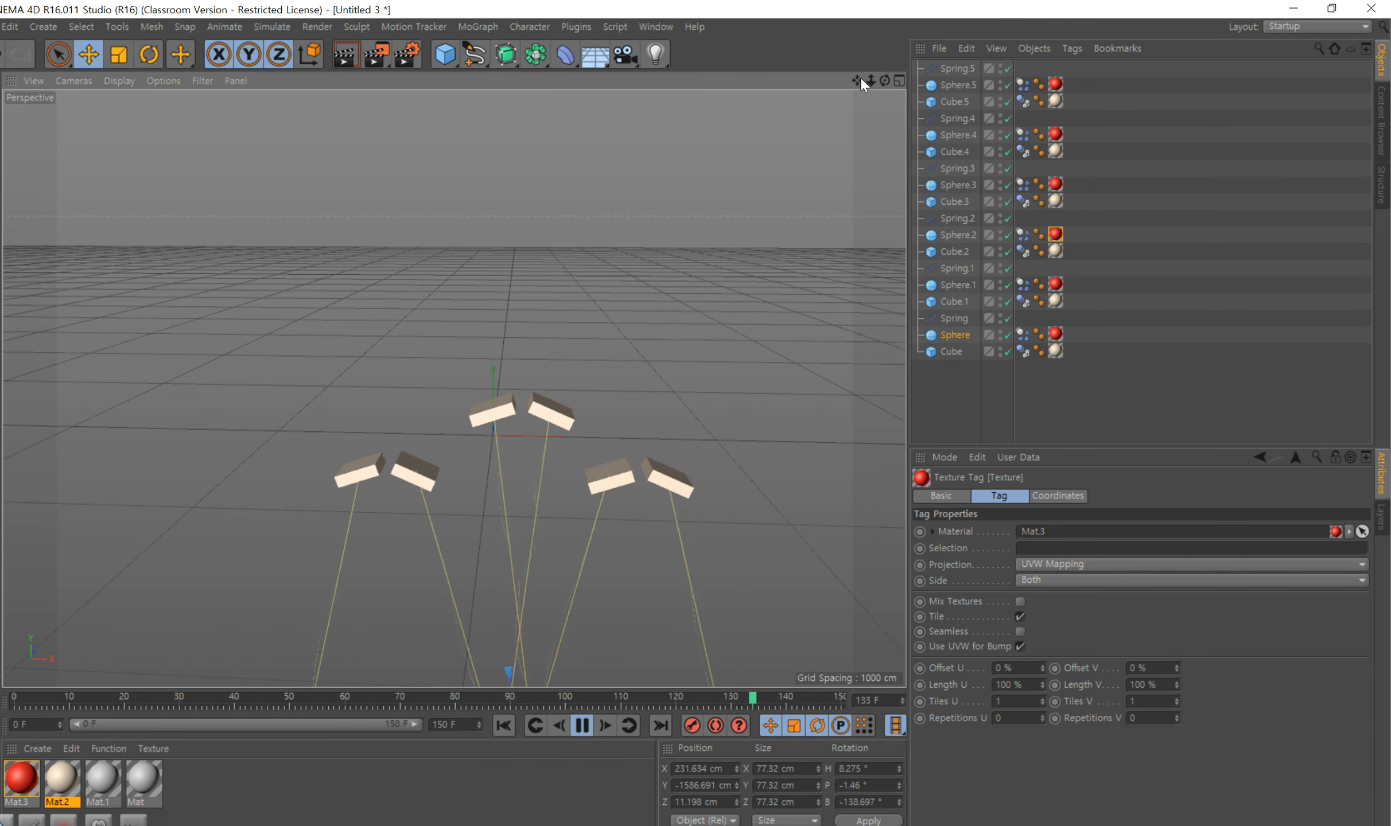
pyautogui.moveTo(856, 80); pyautogui.dragTo(823, 0)
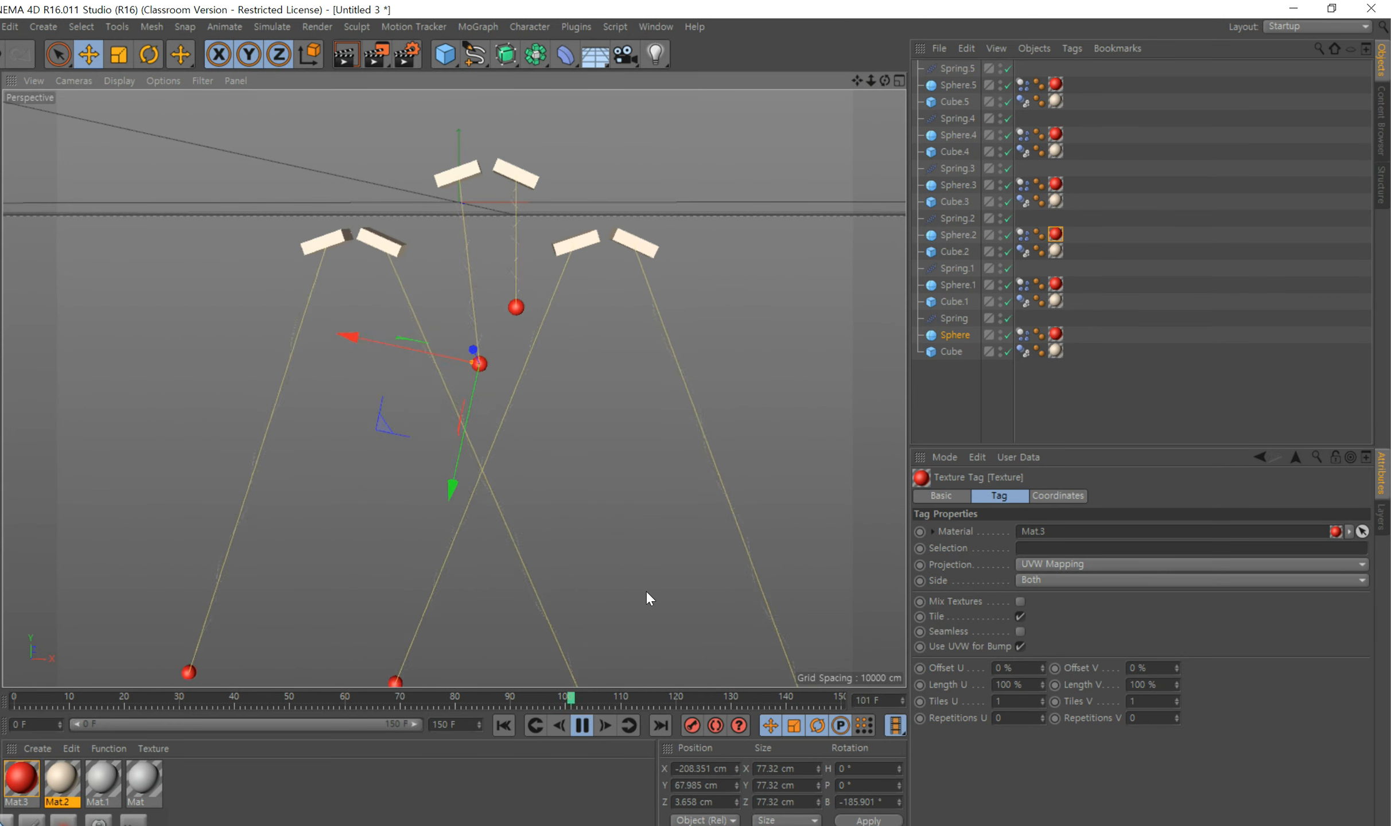
pyautogui.click(581, 726)
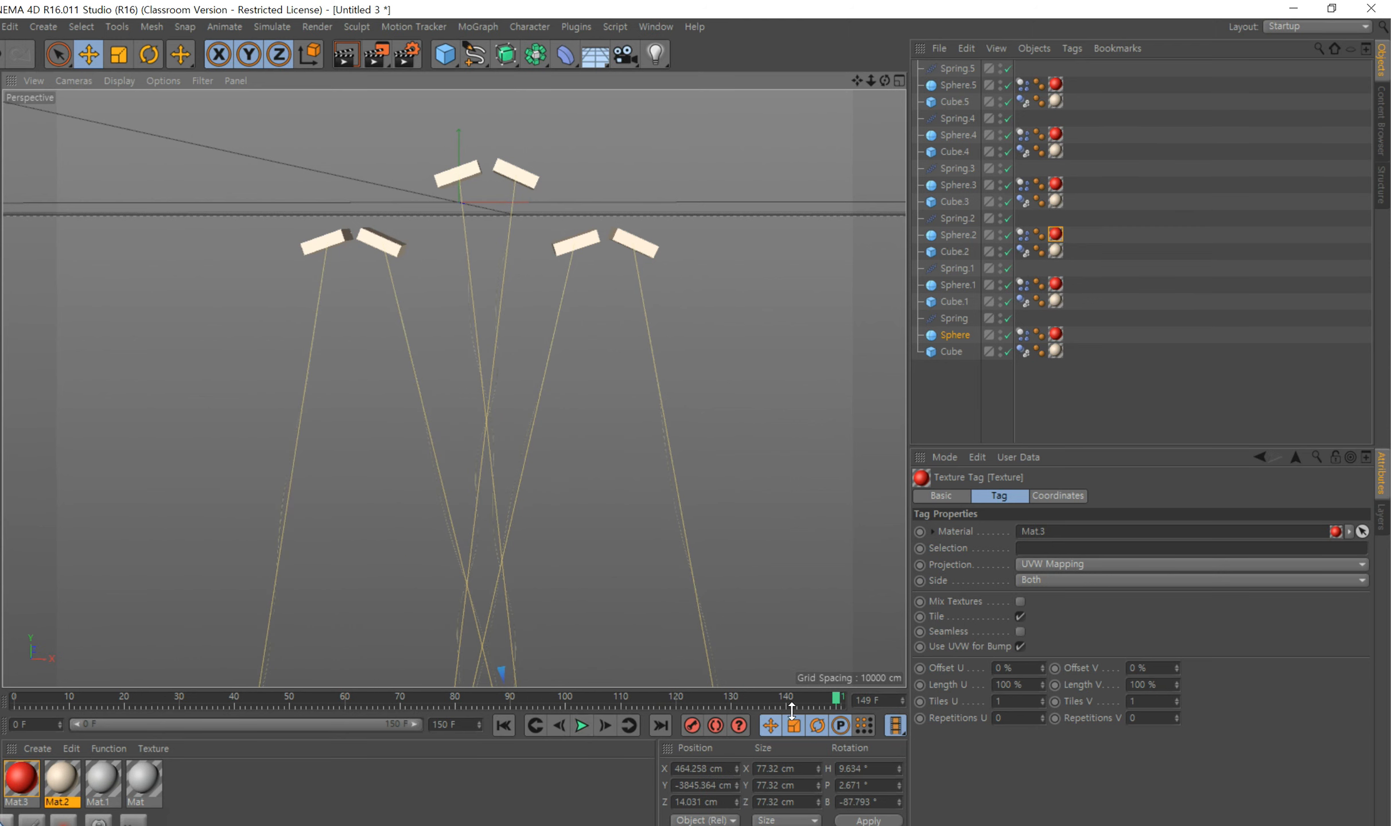
pyautogui.moveTo(837, 705); pyautogui.dragTo(13, 704)
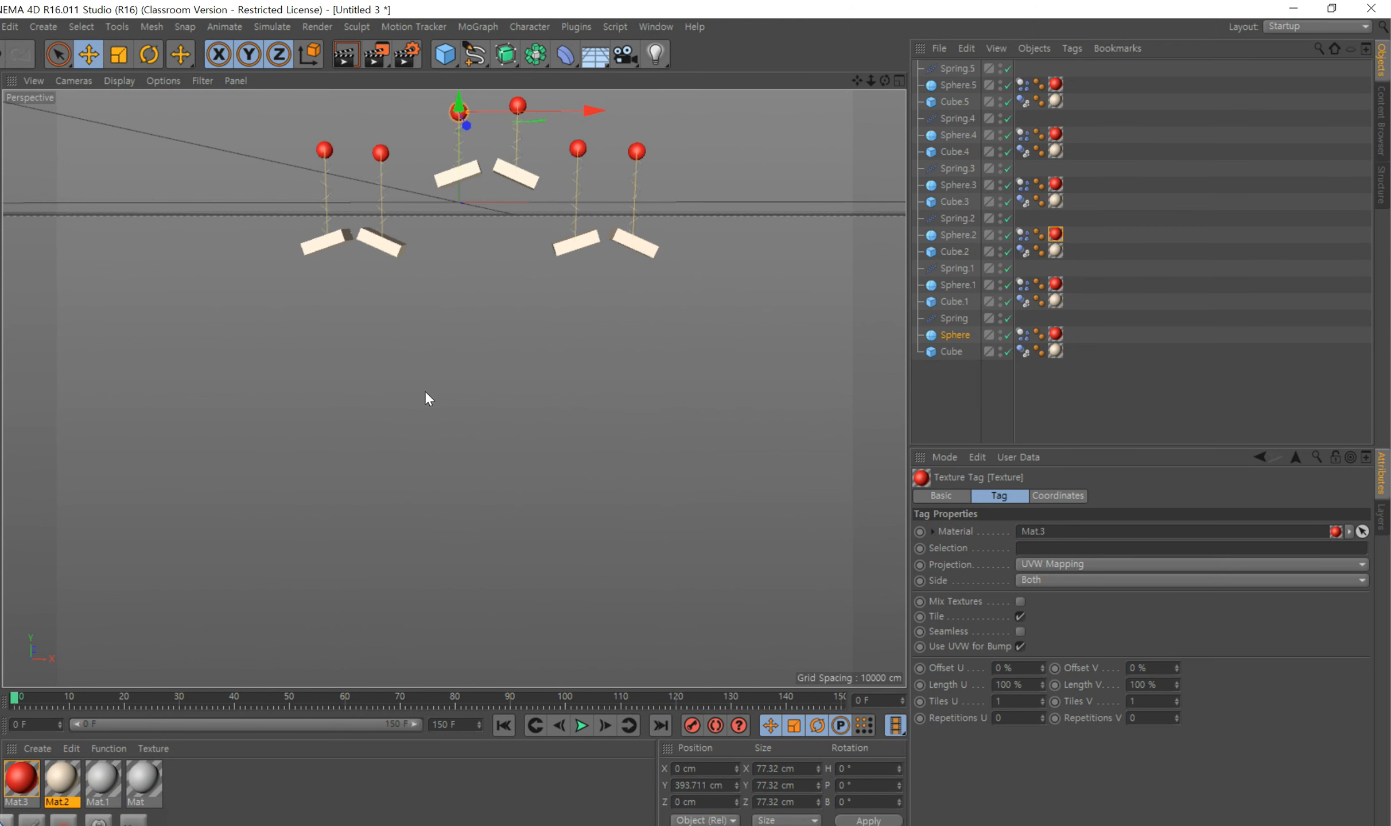
pyautogui.moveTo(855, 80); pyautogui.dragTo(832, 89)
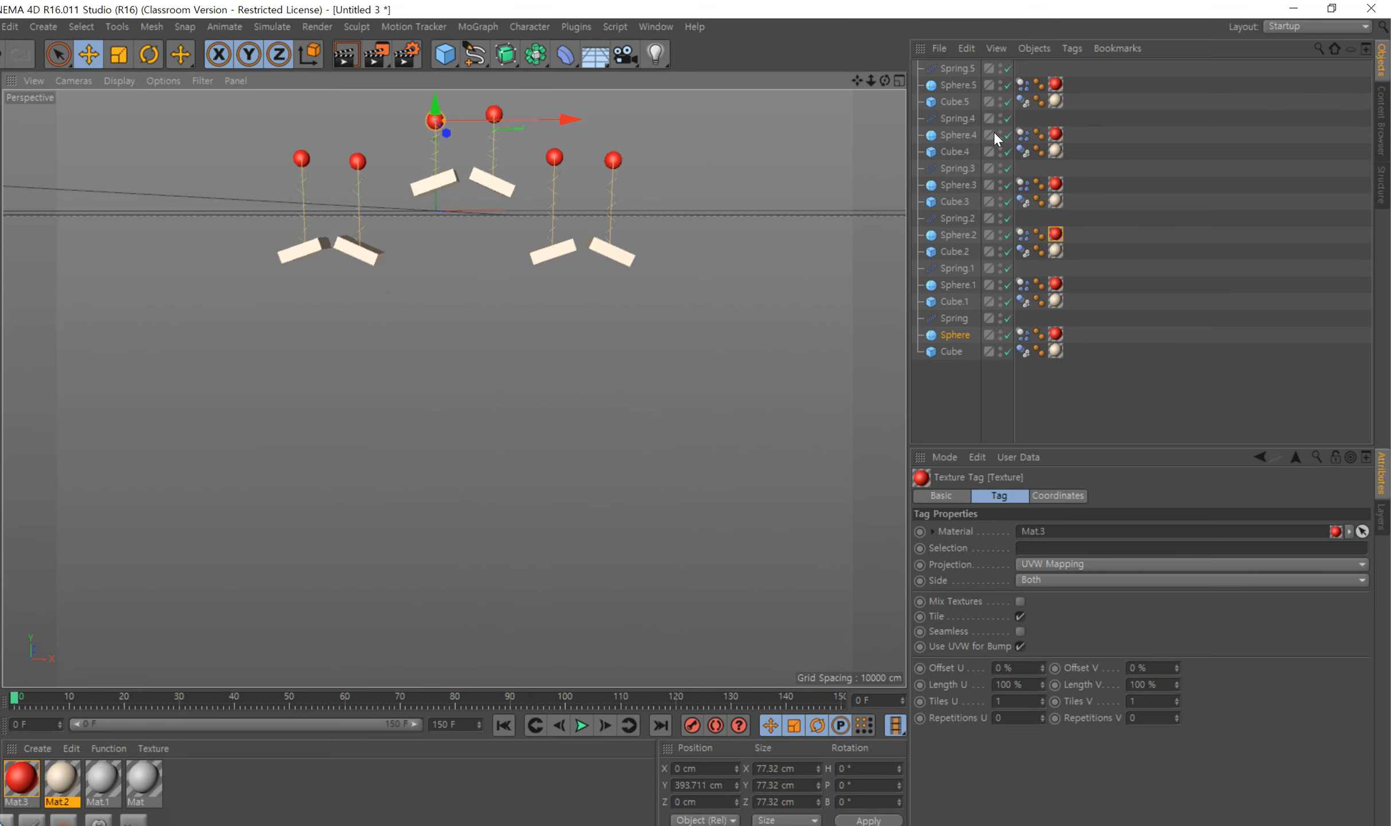
# - Turn off Always Visible in the display settings of all six springs
pyautogui.click(956, 68)
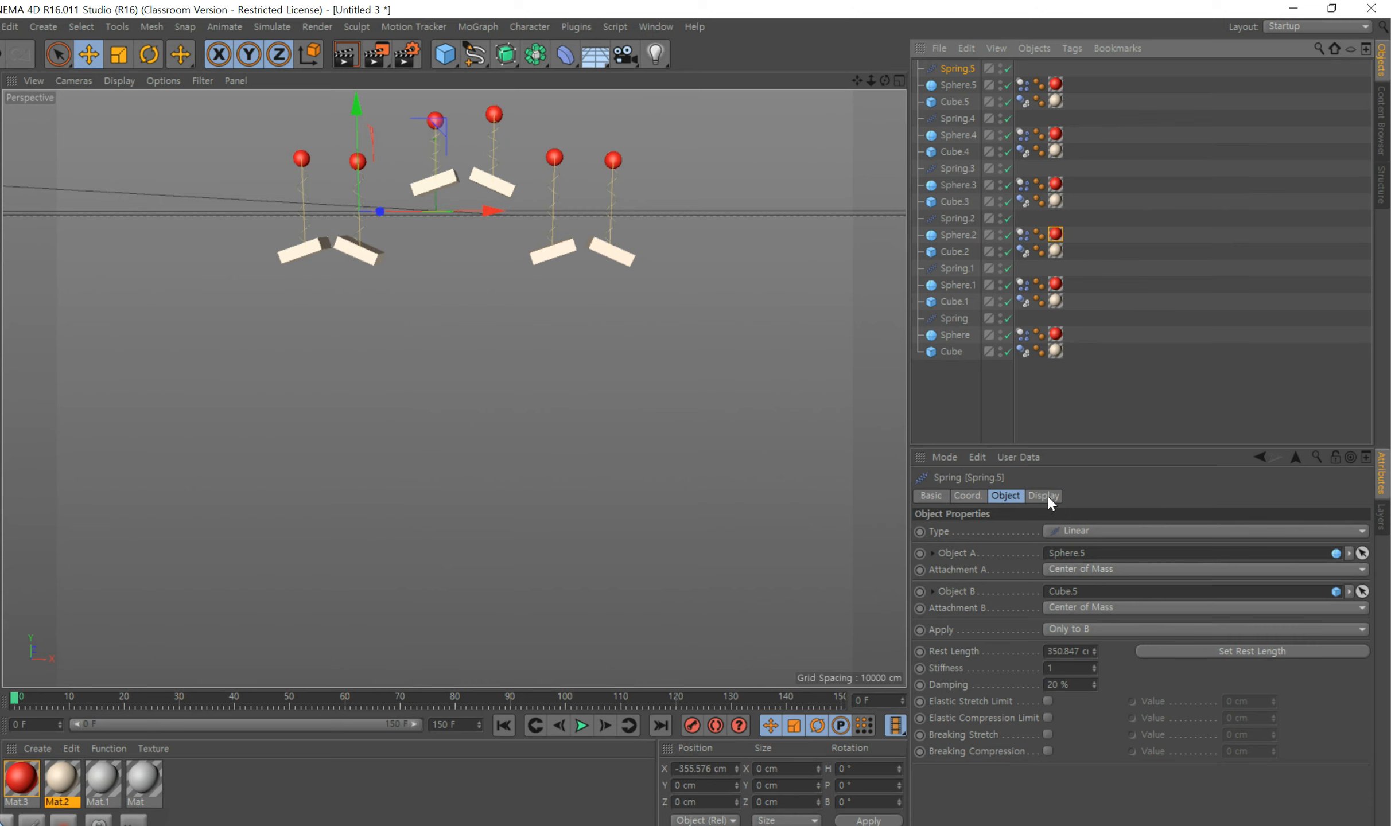
pyautogui.click(1048, 496)
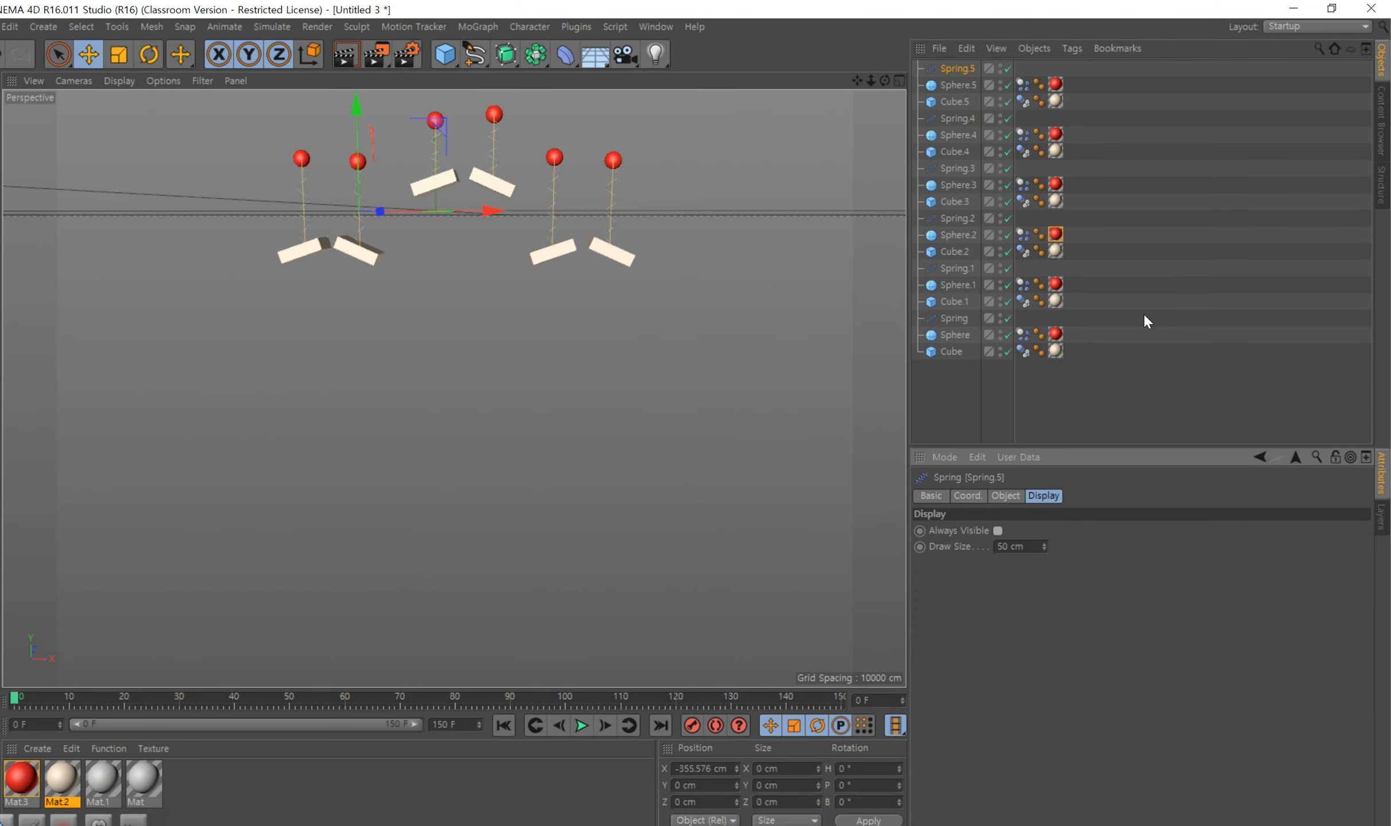
pyautogui.click(956, 118)
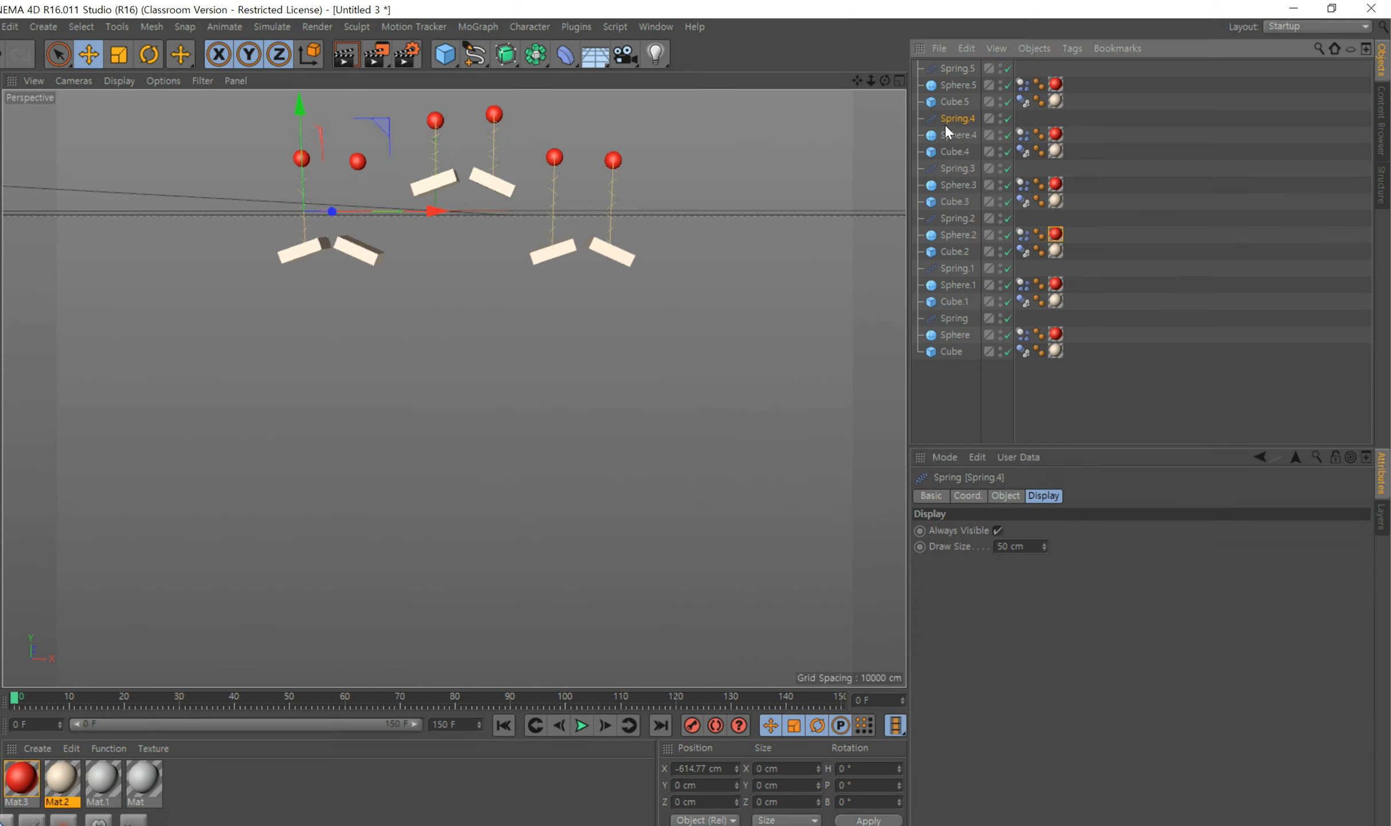
pyautogui.click(997, 531)
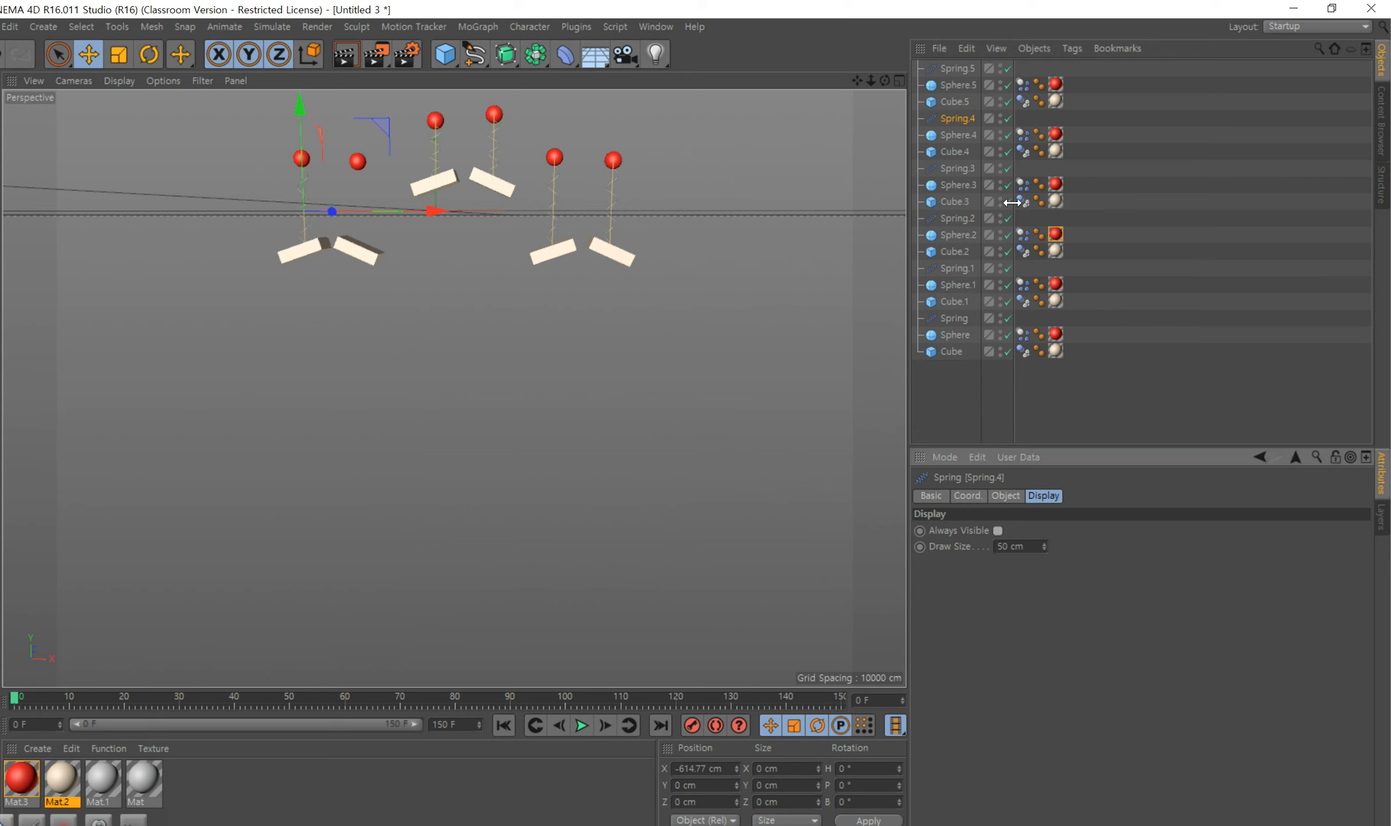
pyautogui.click(956, 168)
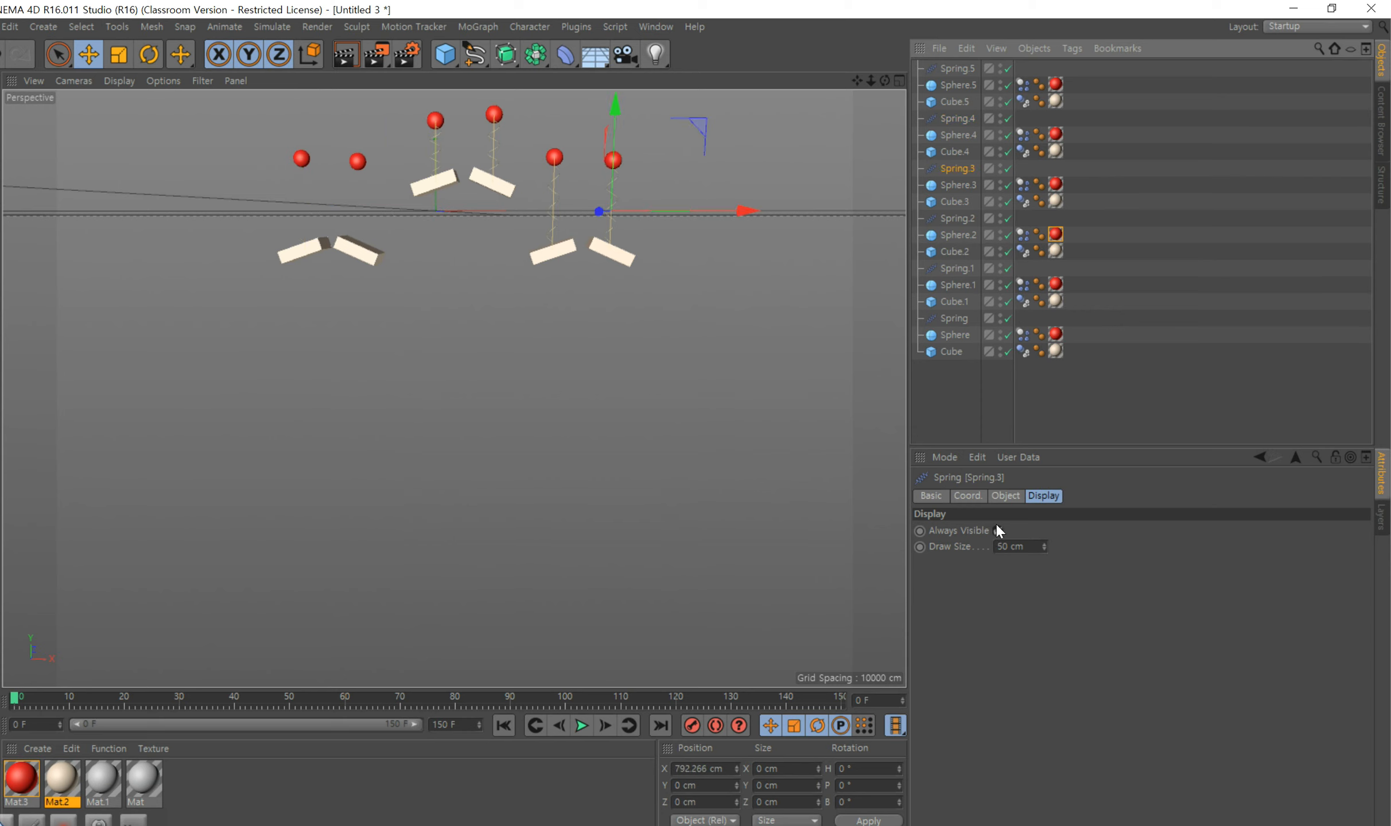
pyautogui.click(996, 530)
pyautogui.click(960, 270)
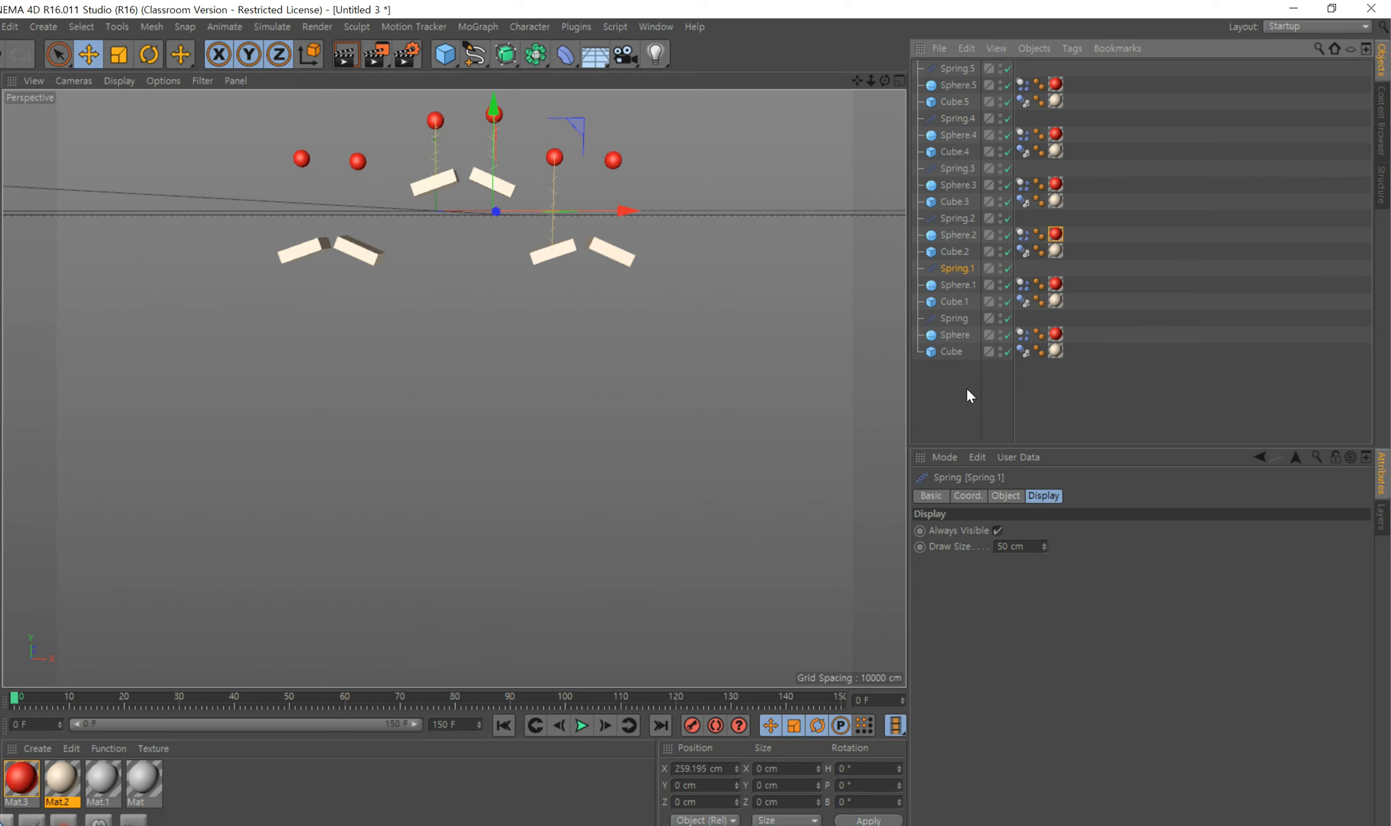
pyautogui.click(998, 529)
pyautogui.click(955, 319)
pyautogui.click(997, 530)
pyautogui.click(519, 483)
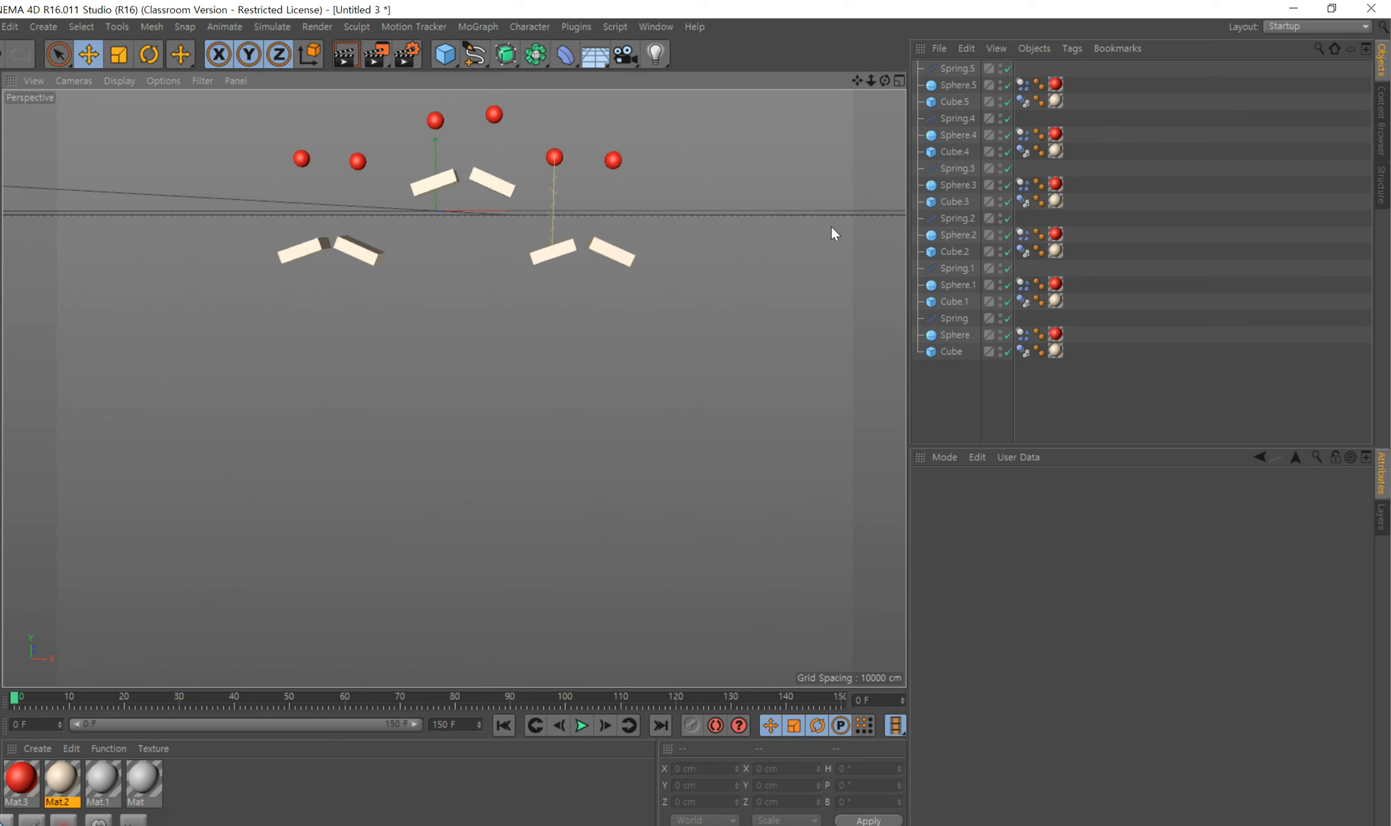
pyautogui.click(963, 218)
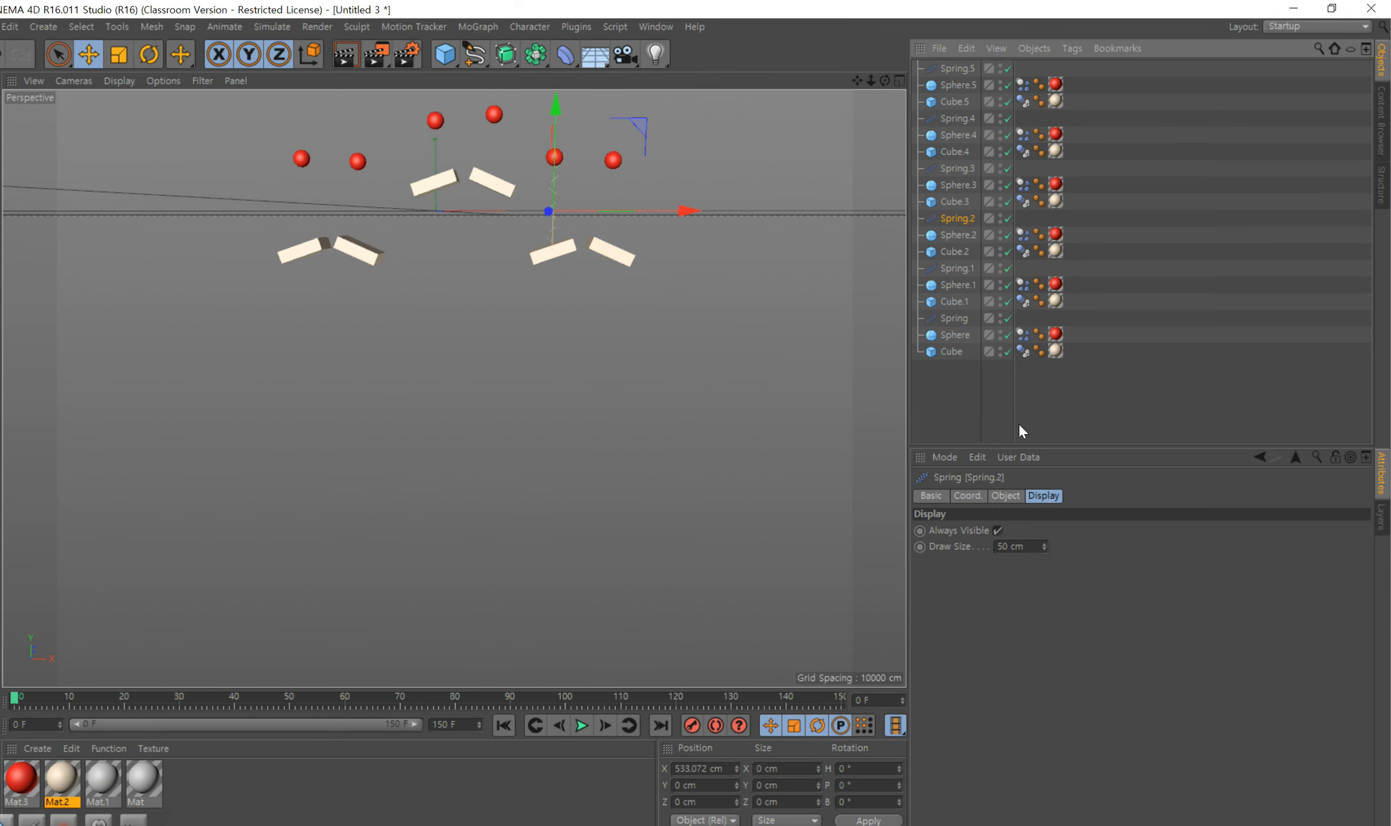
pyautogui.click(997, 530)
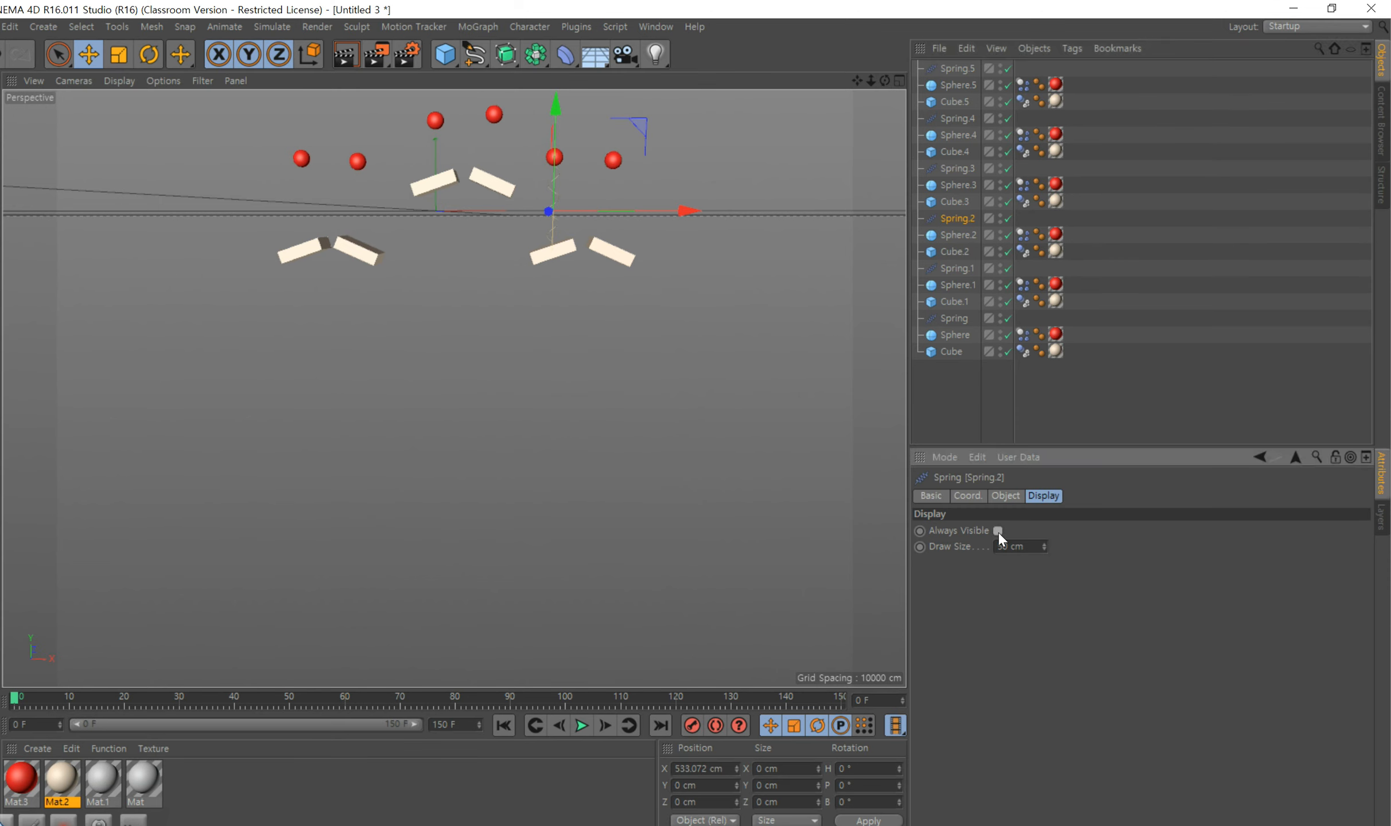
pyautogui.click(579, 439)
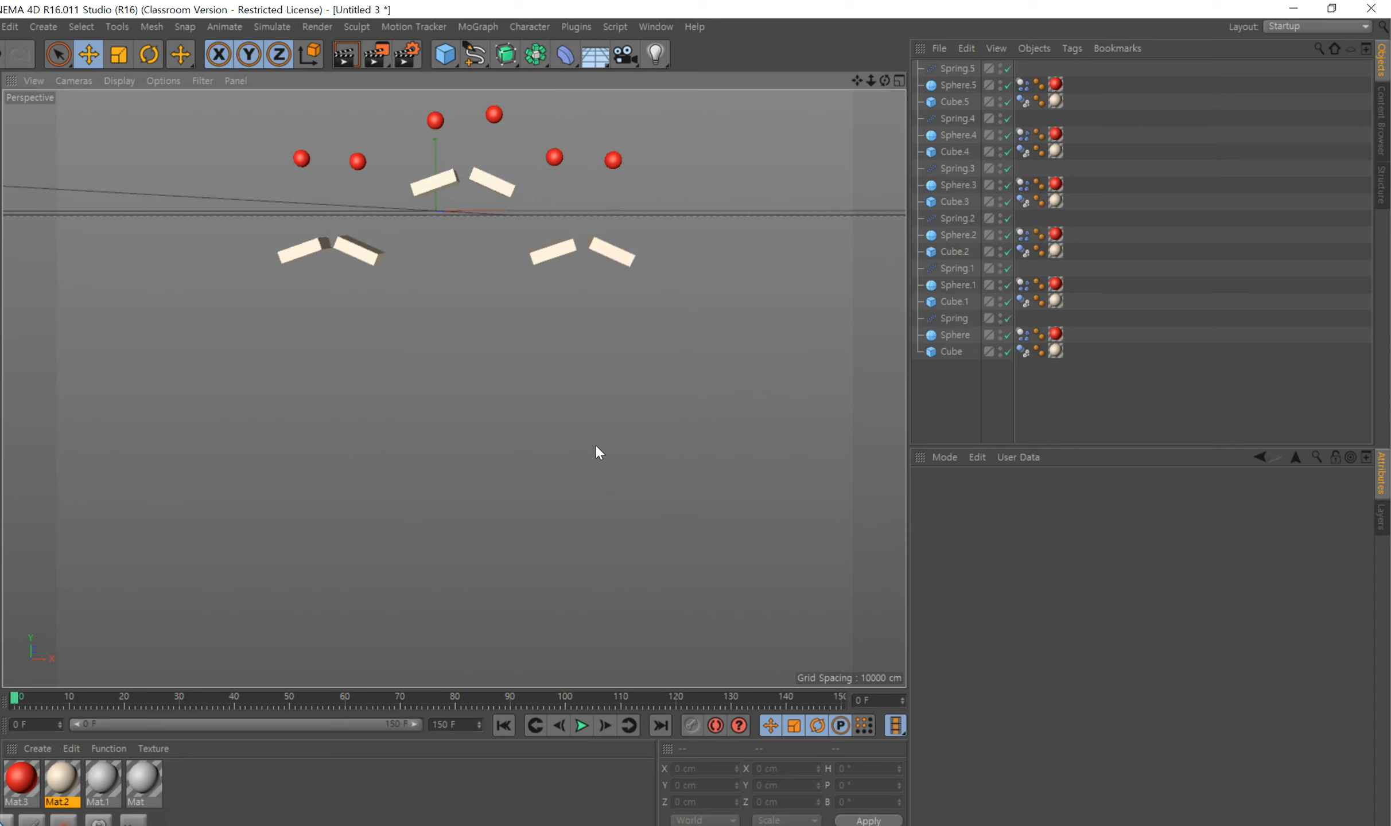
# - Play the simulation with the spring lines hidden, stop it, and return to frame 0
pyautogui.click(582, 725)
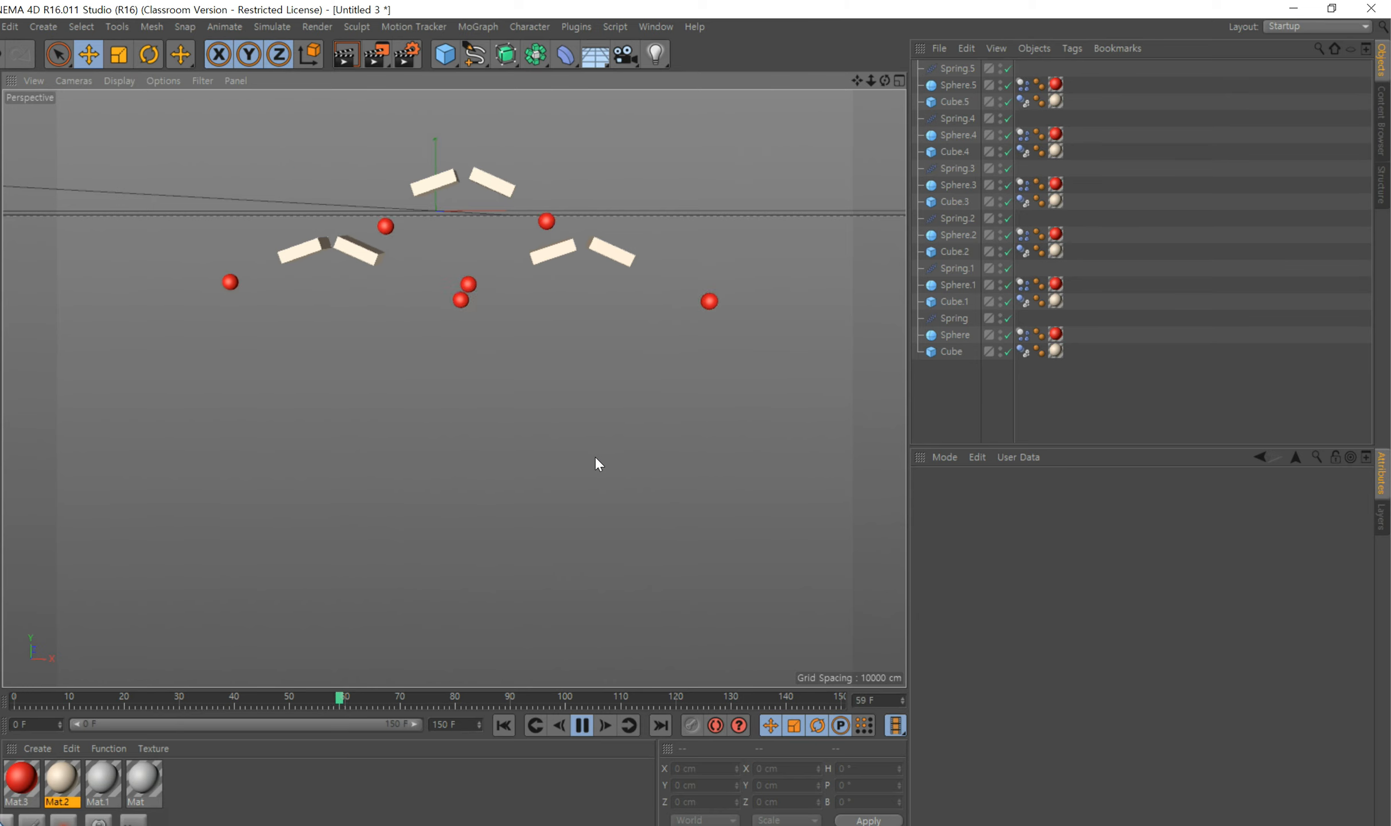
pyautogui.click(586, 725)
pyautogui.moveTo(439, 695); pyautogui.dragTo(14, 697)
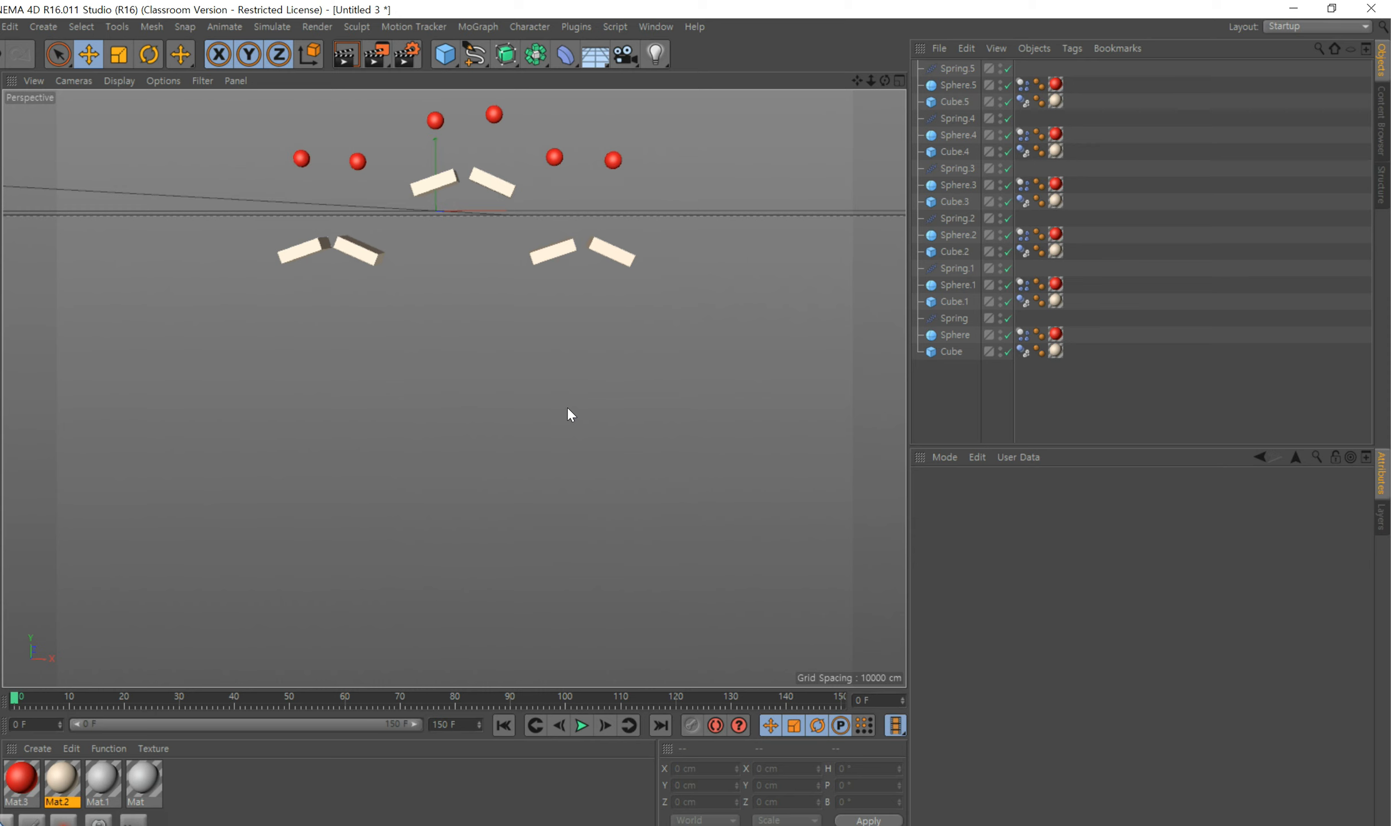
# - Duplicate all the springs, spheres and cubes and move the copies straight down to a Y position of about -743 cm
pyautogui.moveTo(985, 401); pyautogui.dragTo(944, 49)
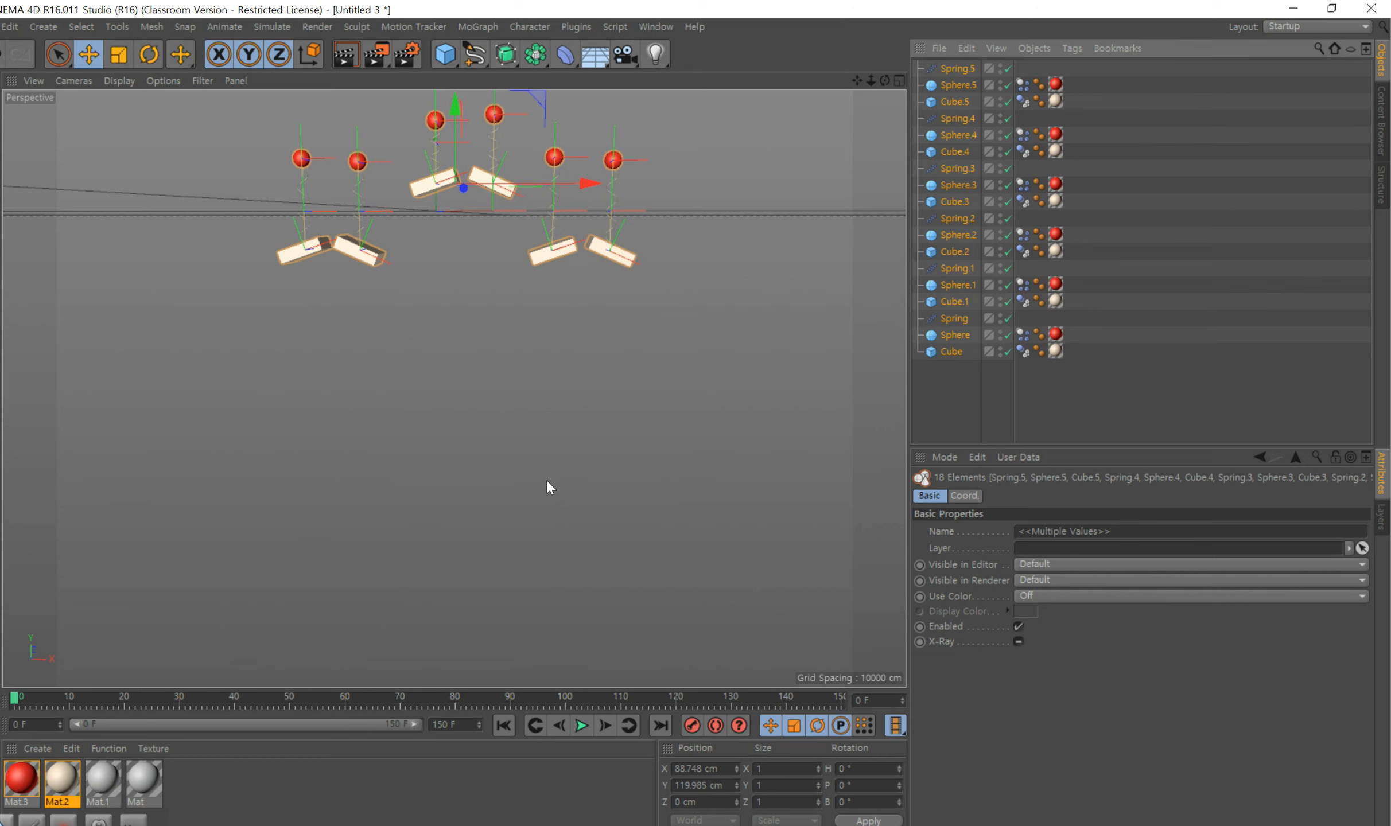
pyautogui.hotkey('ctrl', 'v')
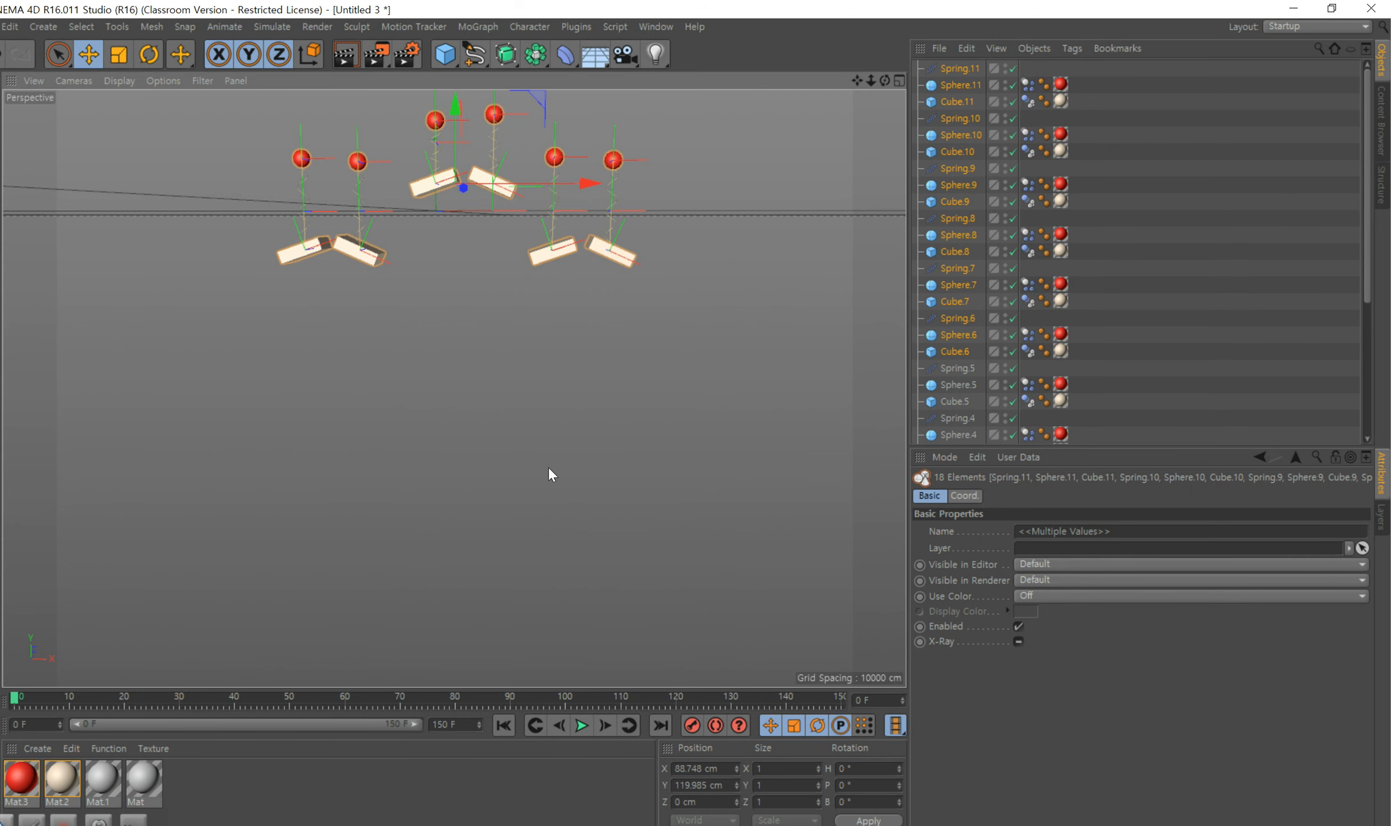
pyautogui.moveTo(451, 118); pyautogui.dragTo(443, 297)
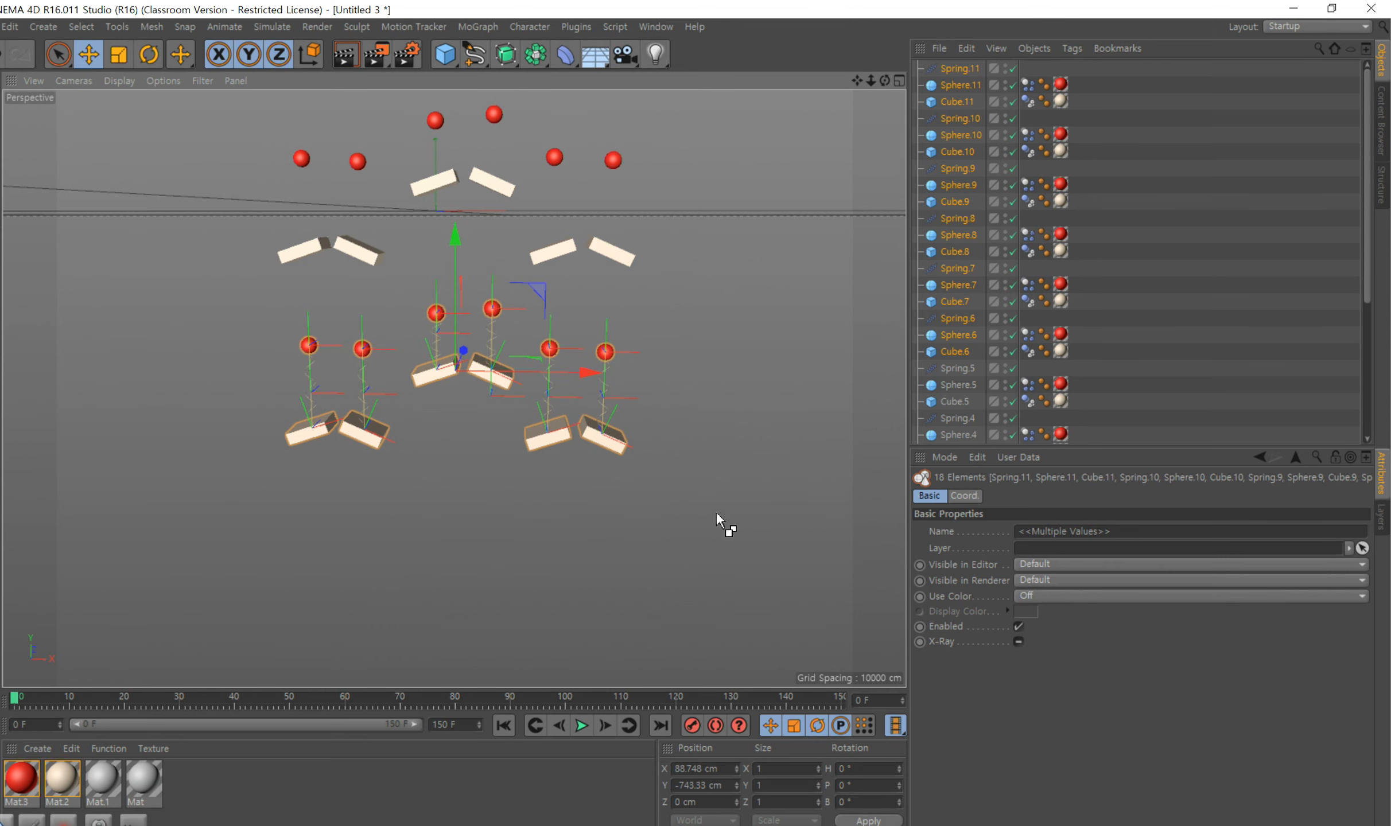
# - Paste two more copies of the lower set and move them sideways to X positions of about 1762 cm and -1631 cm
pyautogui.hotkey('ctrl', 'v')
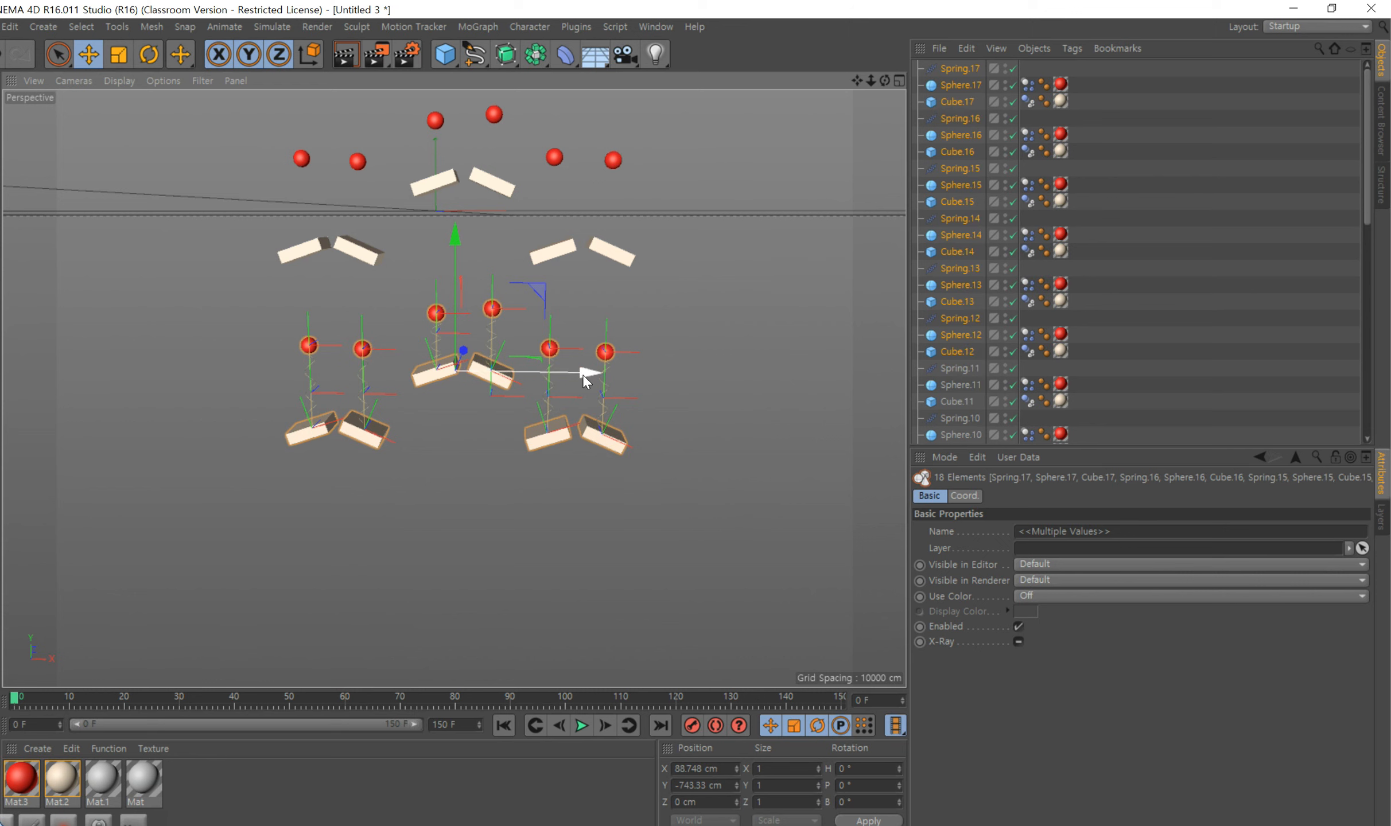
pyautogui.moveTo(627, 373); pyautogui.dragTo(959, 376)
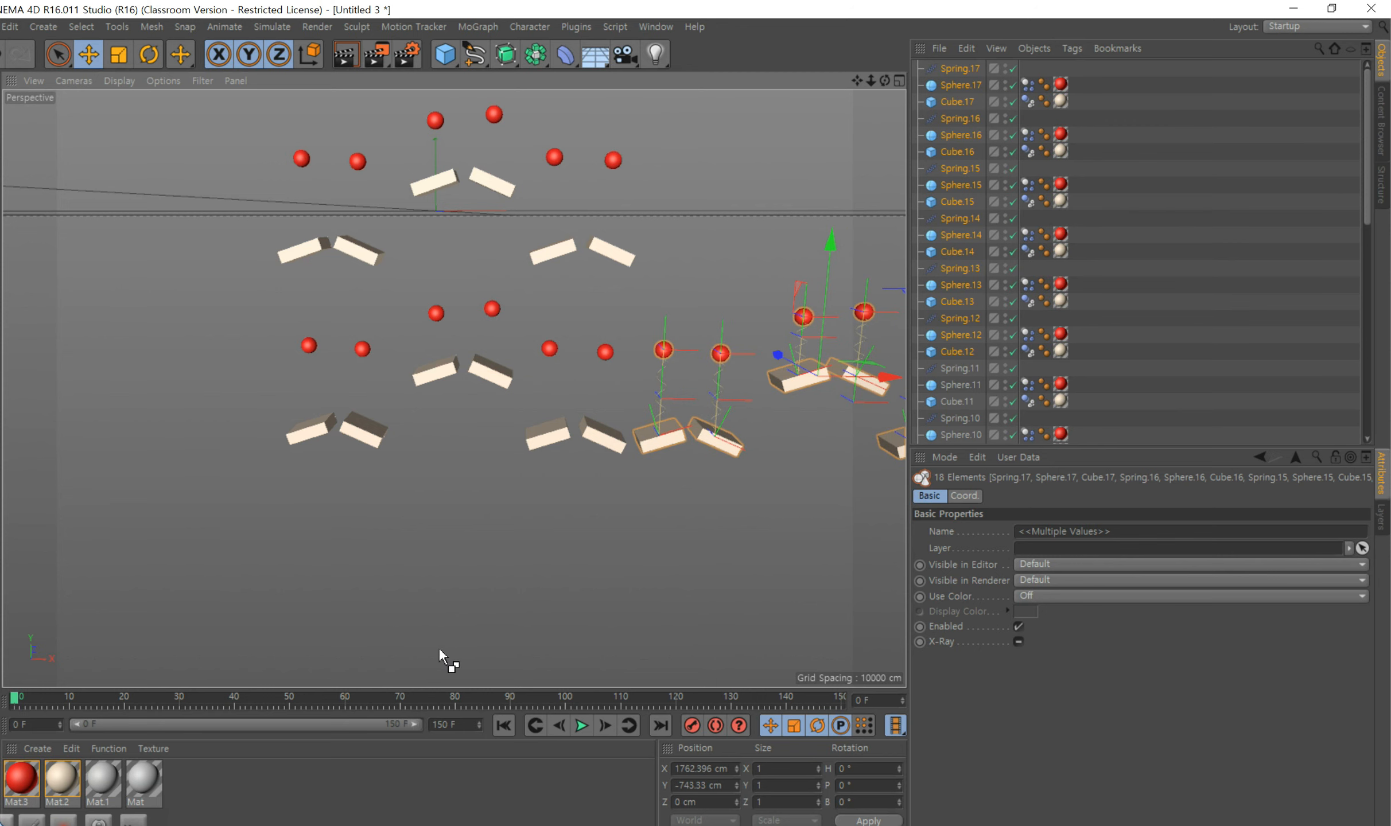
pyautogui.hotkey('ctrl', 'v')
pyautogui.moveTo(881, 379); pyautogui.dragTo(163, 370)
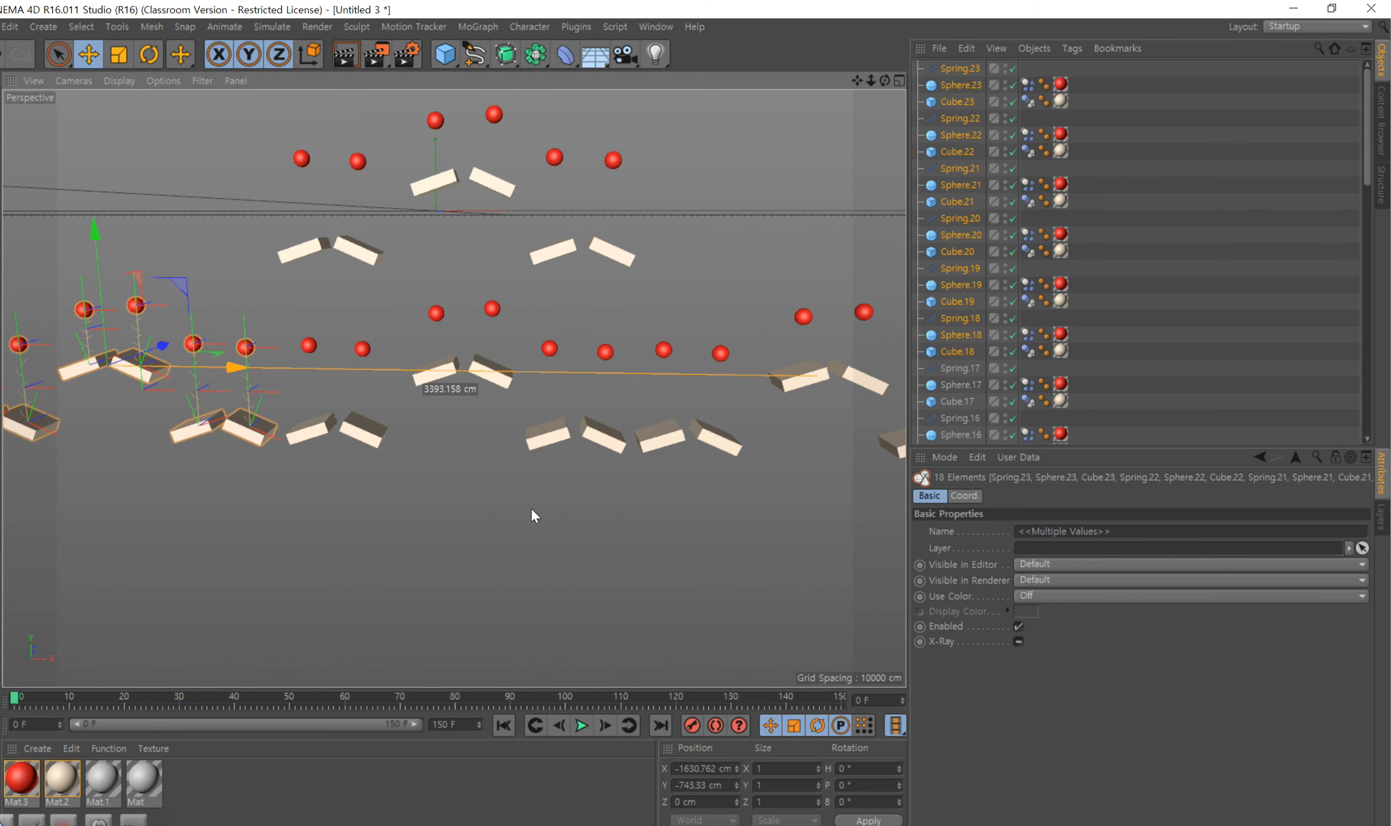
pyautogui.scroll(-3, 512, 556)
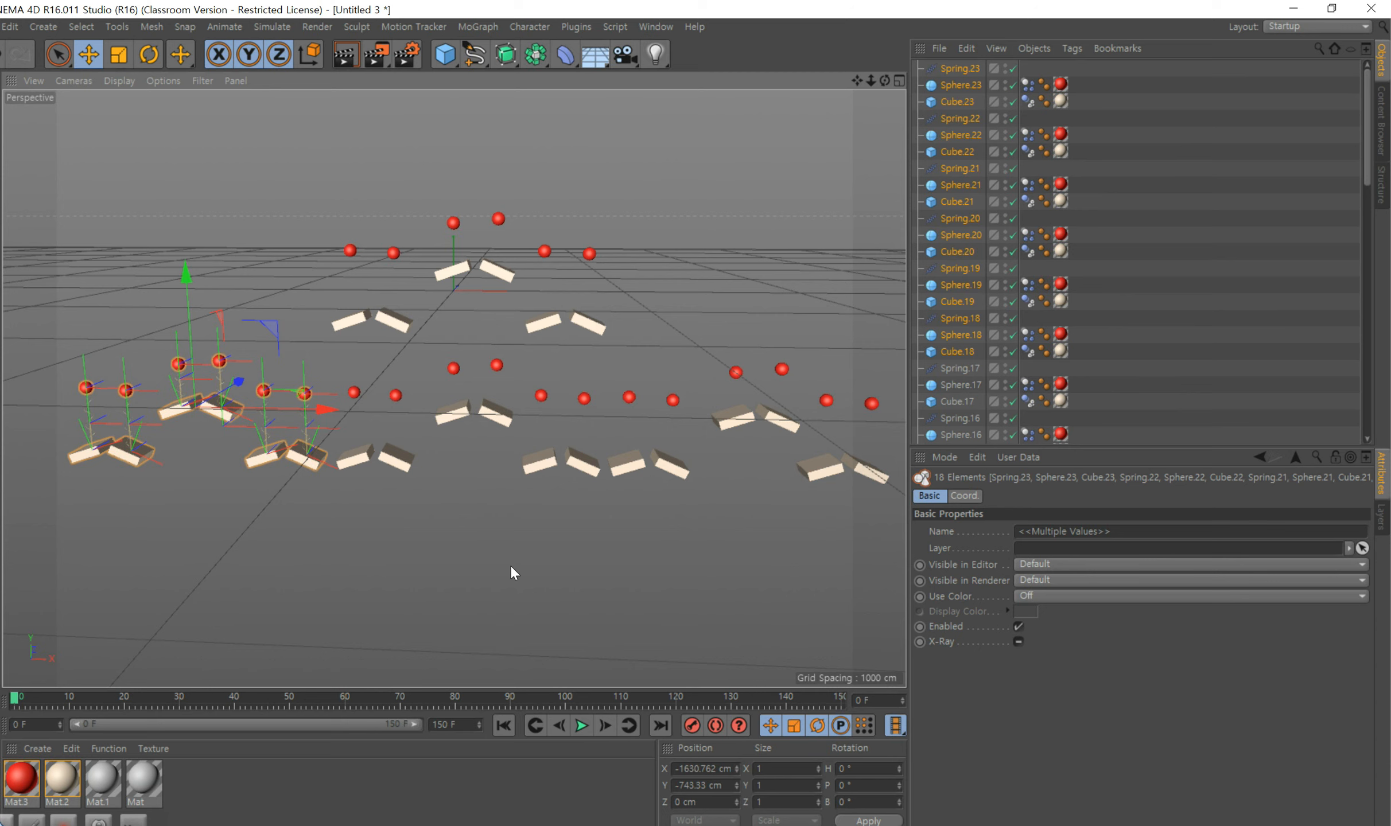
# - Duplicate the leftmost set up to a Y position of about 237 cm, and place another copy of it at X about 1771 cm
pyautogui.hotkey('ctrl', 'c')
pyautogui.hotkey('ctrl', 'v')
pyautogui.moveTo(184, 271); pyautogui.dragTo(183, 108)
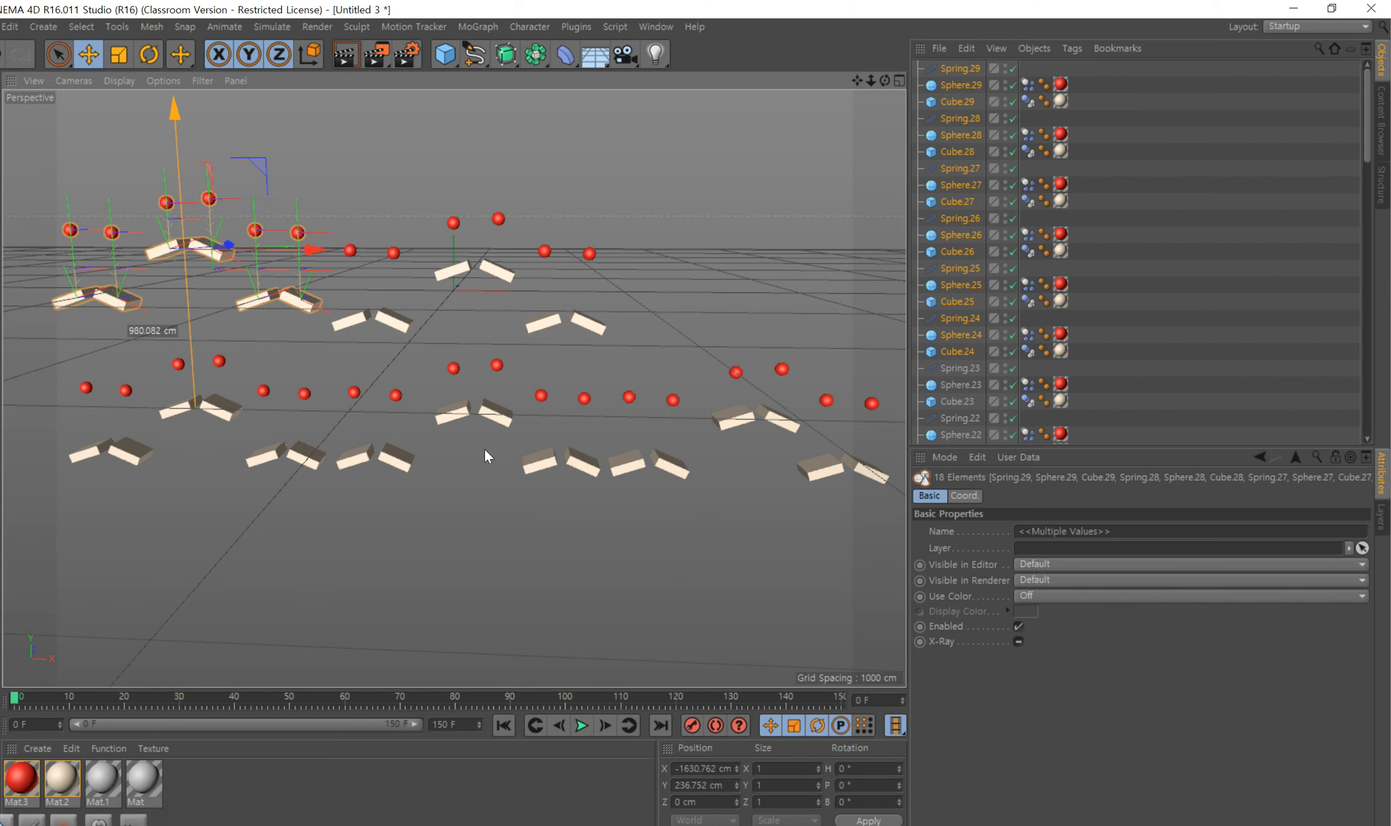
pyautogui.hotkey('ctrl', 'v')
pyautogui.moveTo(315, 252); pyautogui.dragTo(897, 255)
pyautogui.scroll(-1, 804, 124)
pyautogui.moveTo(858, 80); pyautogui.dragTo(789, 161)
pyautogui.scroll(-1, 859, 115)
pyautogui.moveTo(871, 79); pyautogui.dragTo(855, 91)
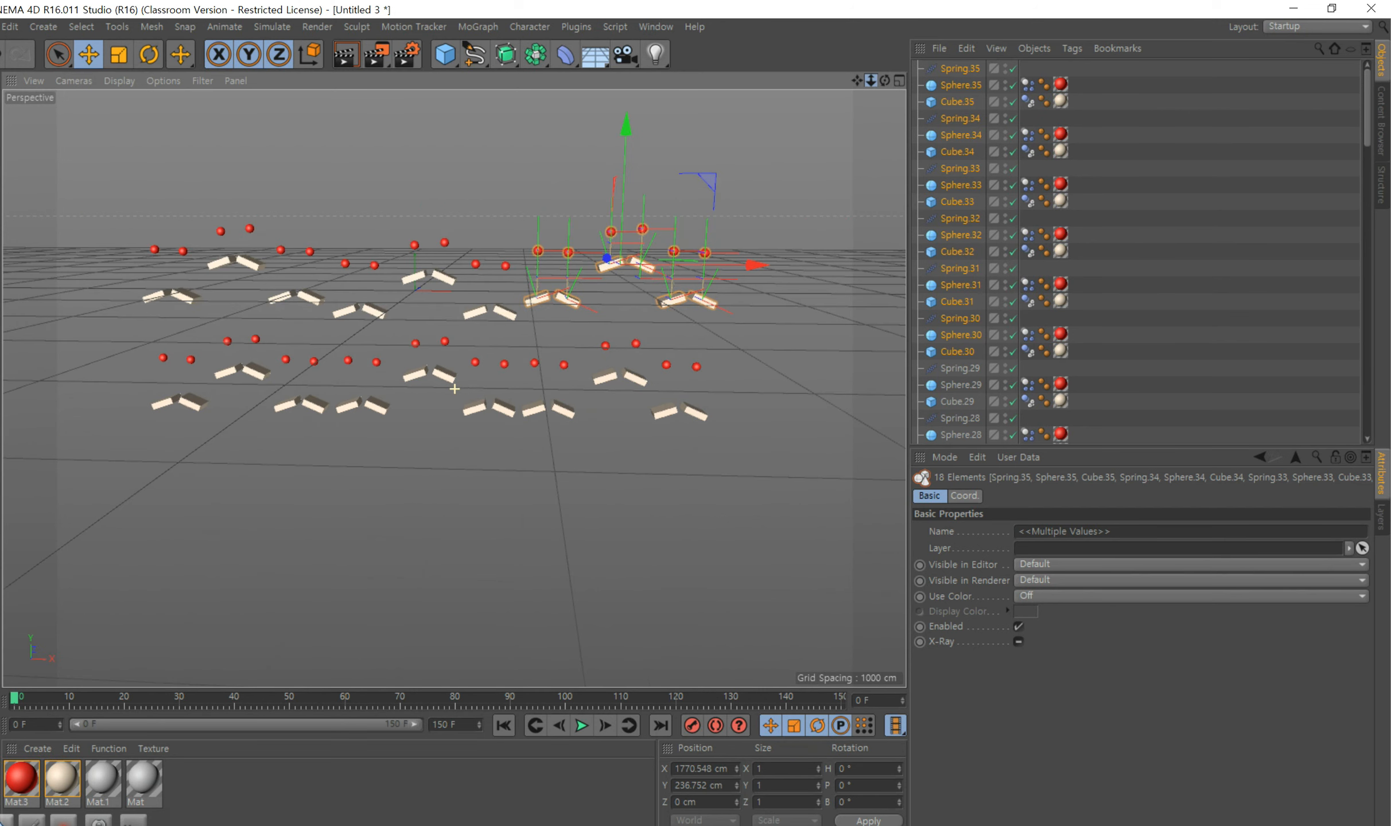
# - Play the simulation of all six sets, stop it, and return to frame 0
pyautogui.click(580, 726)
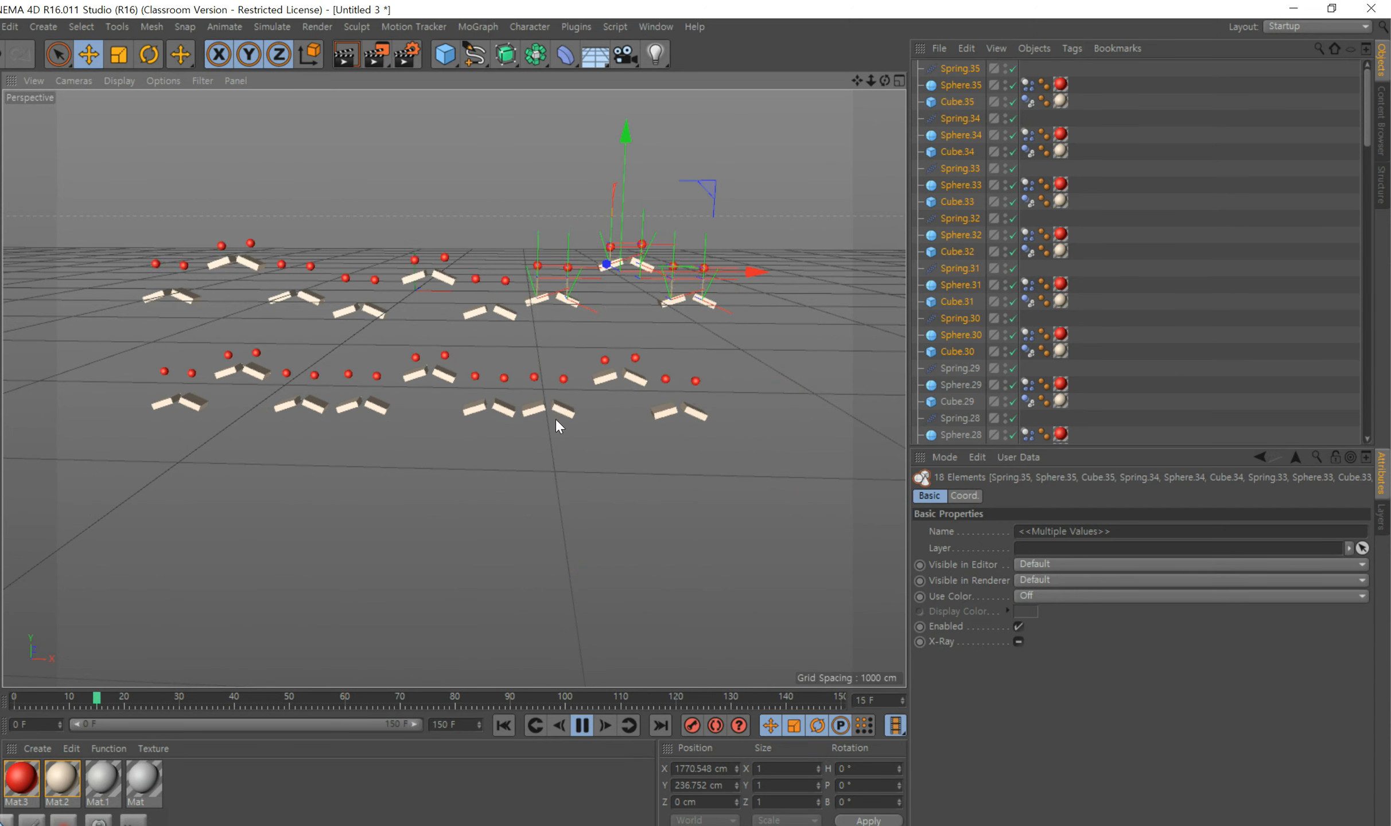
pyautogui.click(582, 726)
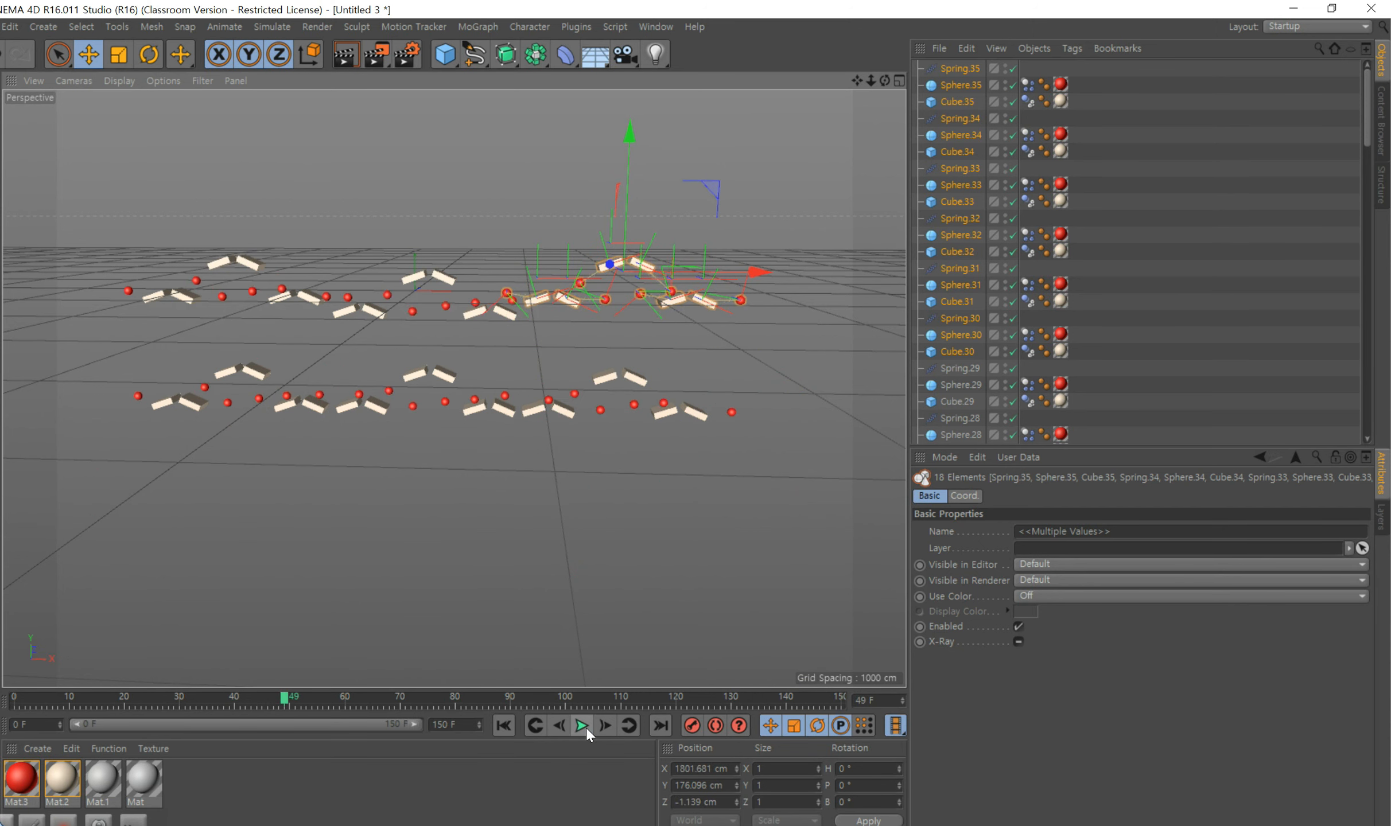
pyautogui.moveTo(283, 705); pyautogui.dragTo(13, 701)
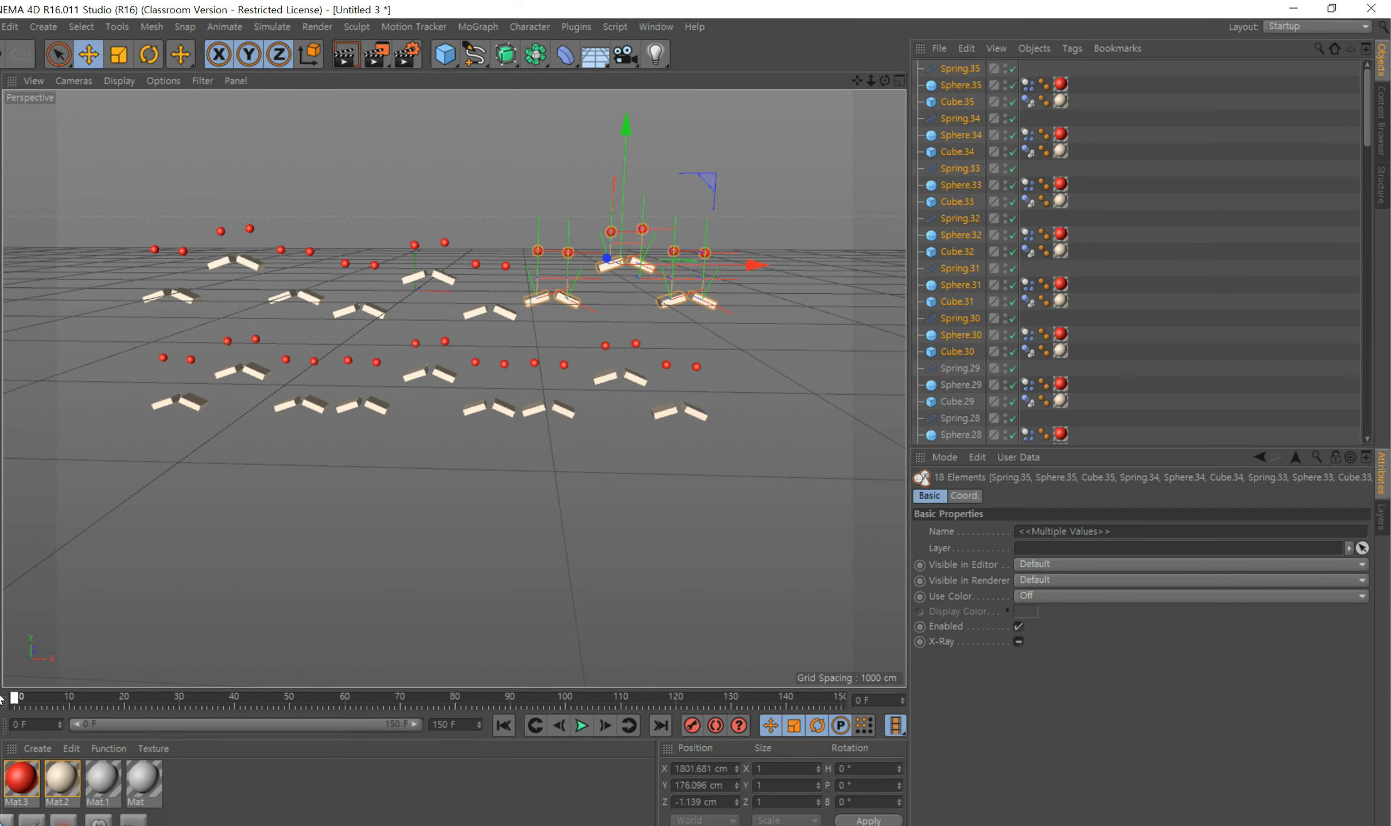
# - Nudge individual blocks of the neighbouring pairs right of centre in the lower row to slightly offset positions
pyautogui.click(569, 414)
pyautogui.moveTo(675, 457); pyautogui.dragTo(688, 462)
pyautogui.click(477, 410)
pyautogui.moveTo(533, 413); pyautogui.dragTo(537, 409)
pyautogui.click(537, 409)
pyautogui.moveTo(663, 375); pyautogui.dragTo(662, 369)
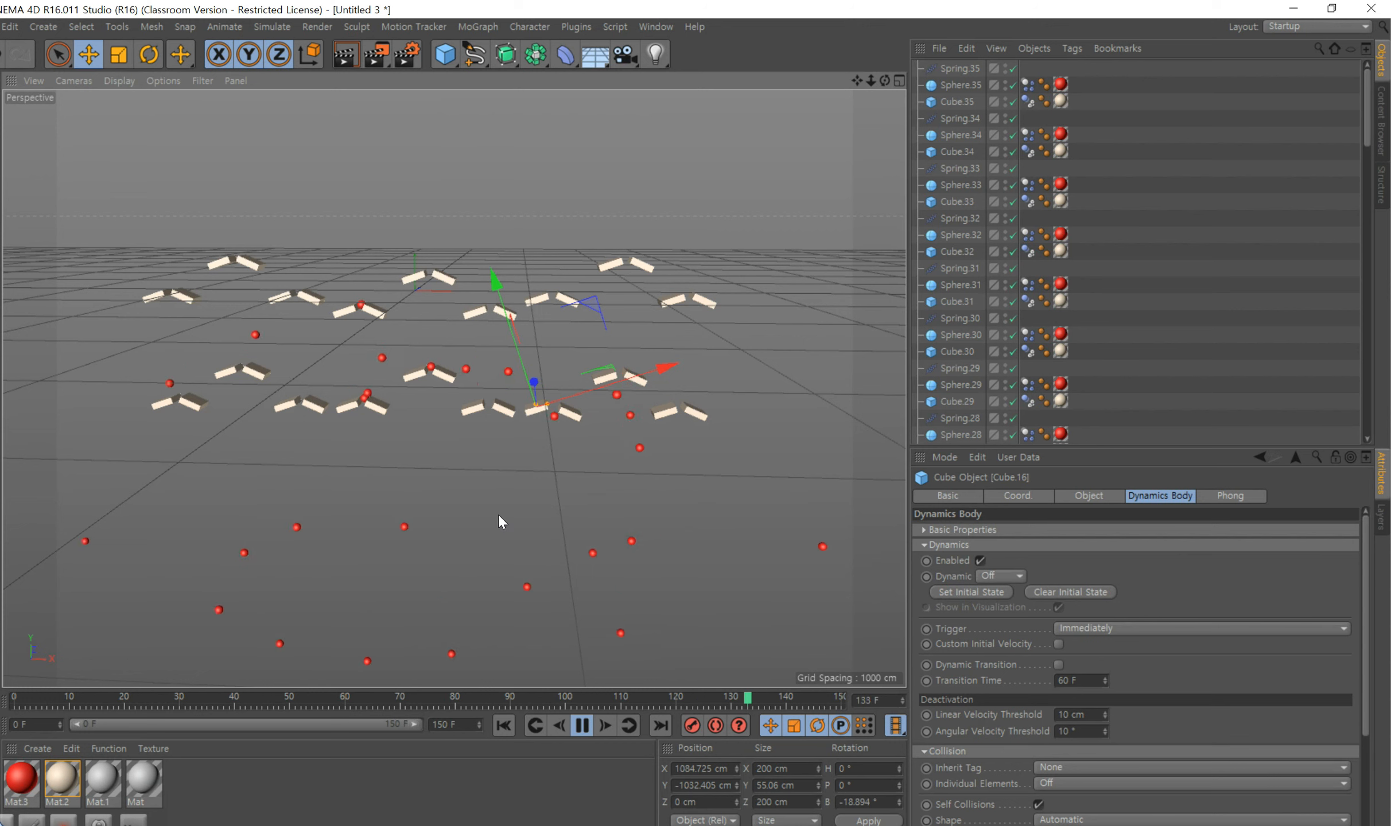
# - Watch the spheres fall below the lower row during playback, and stop the simulation
pyautogui.click(451, 376)
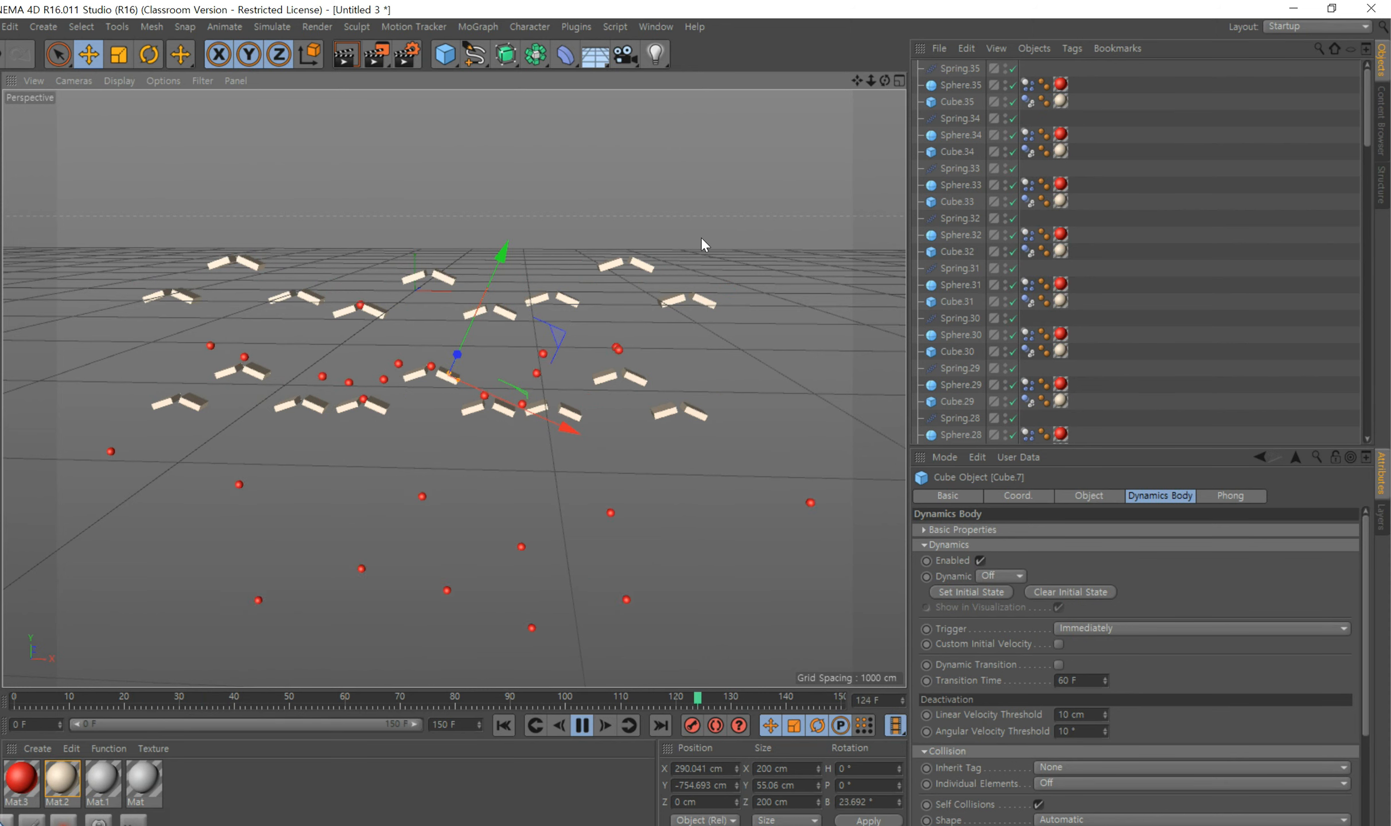
pyautogui.moveTo(857, 80); pyautogui.dragTo(868, 35)
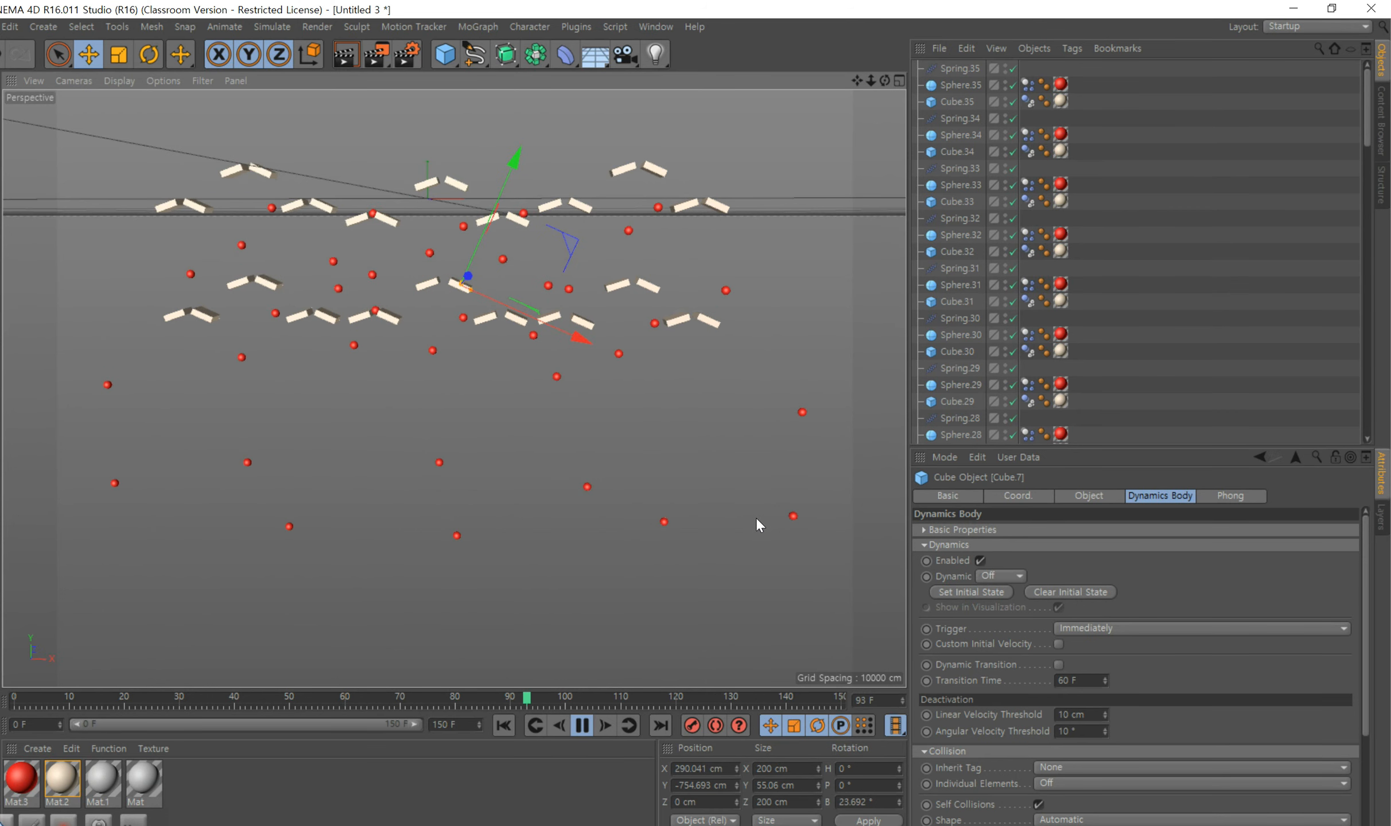
pyautogui.click(581, 727)
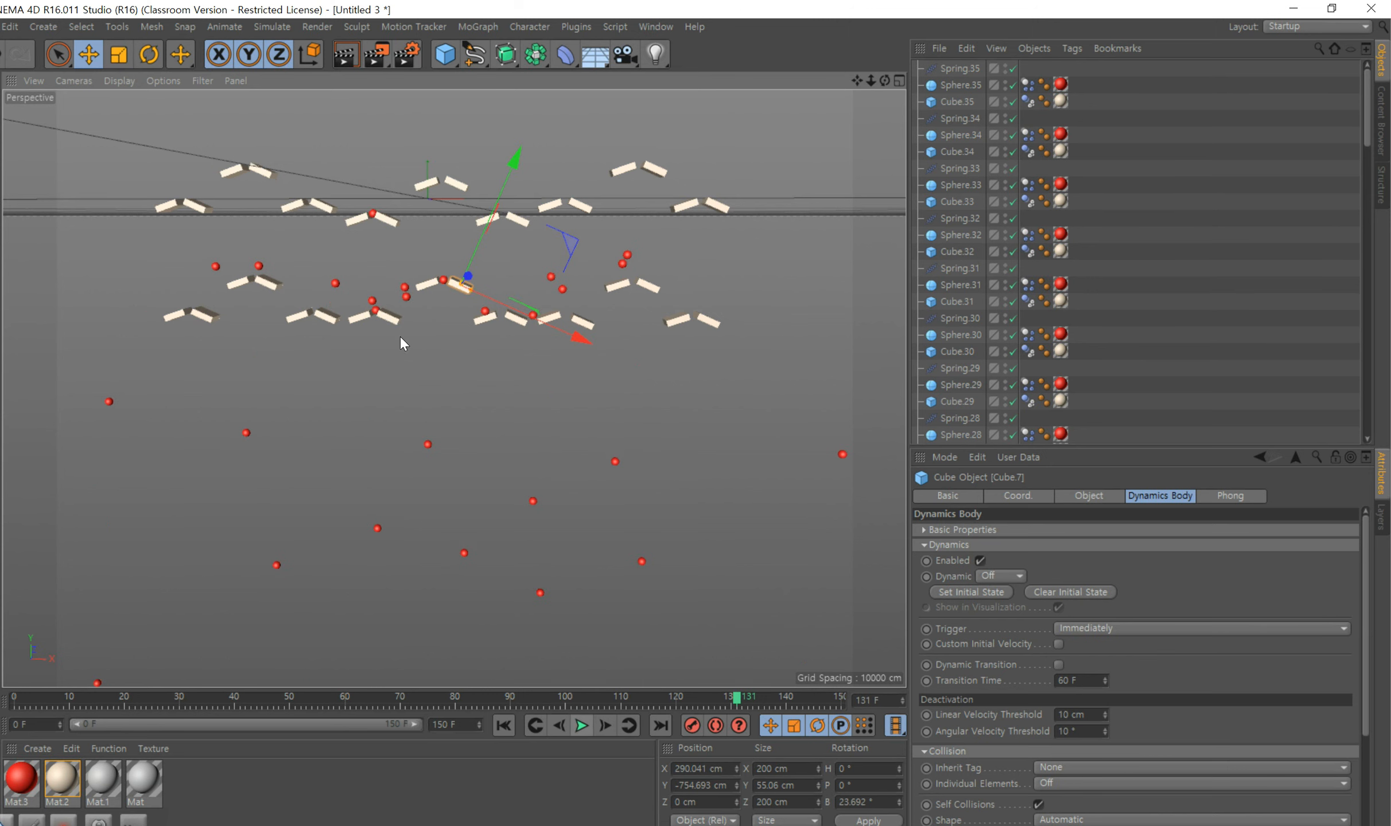
# - Raise the left block of the lower row's central pair to a Y position of about -679 cm, return to frame 0 and deselect everything
pyautogui.moveTo(535, 317); pyautogui.dragTo(541, 323)
pyautogui.click(426, 283)
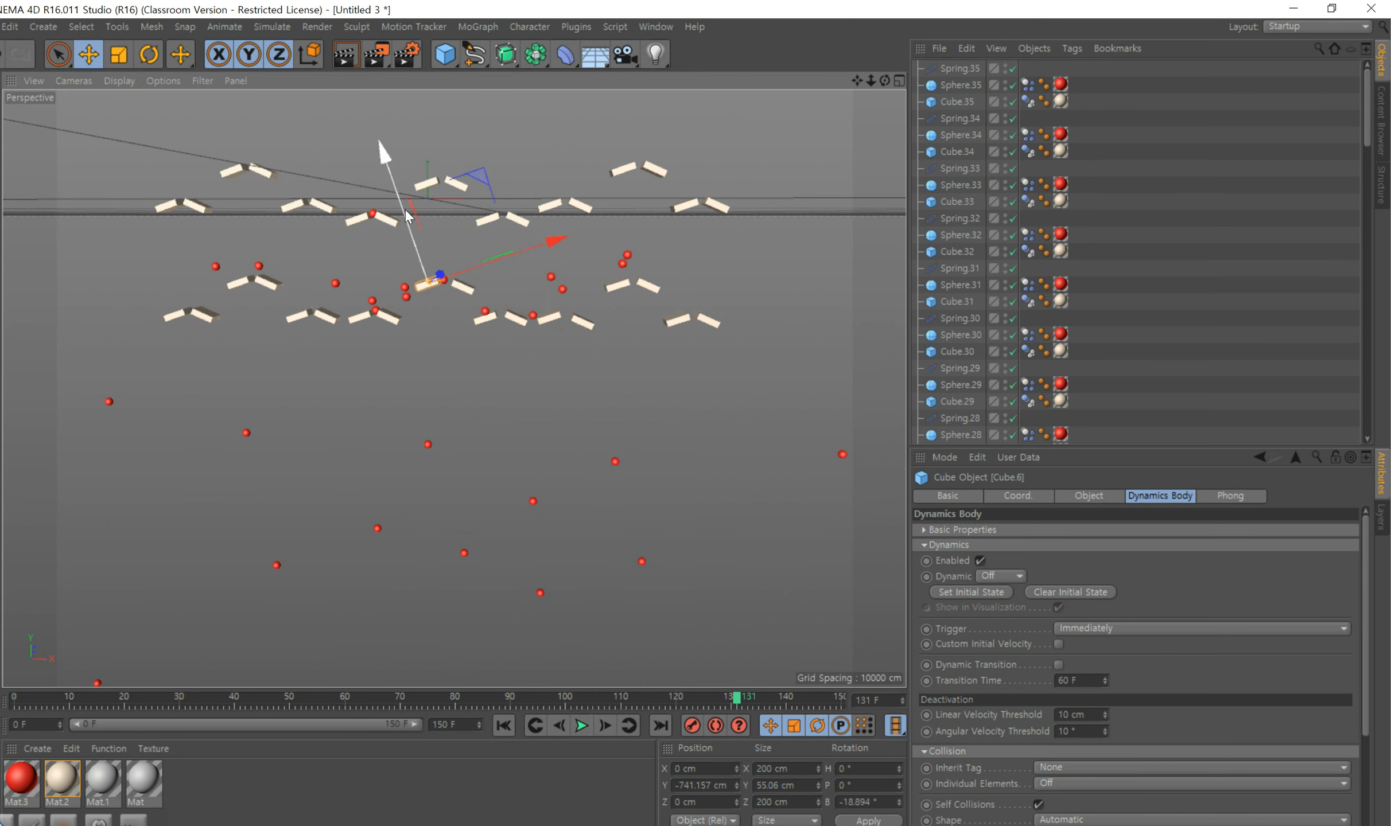
pyautogui.moveTo(382, 157); pyautogui.dragTo(379, 148)
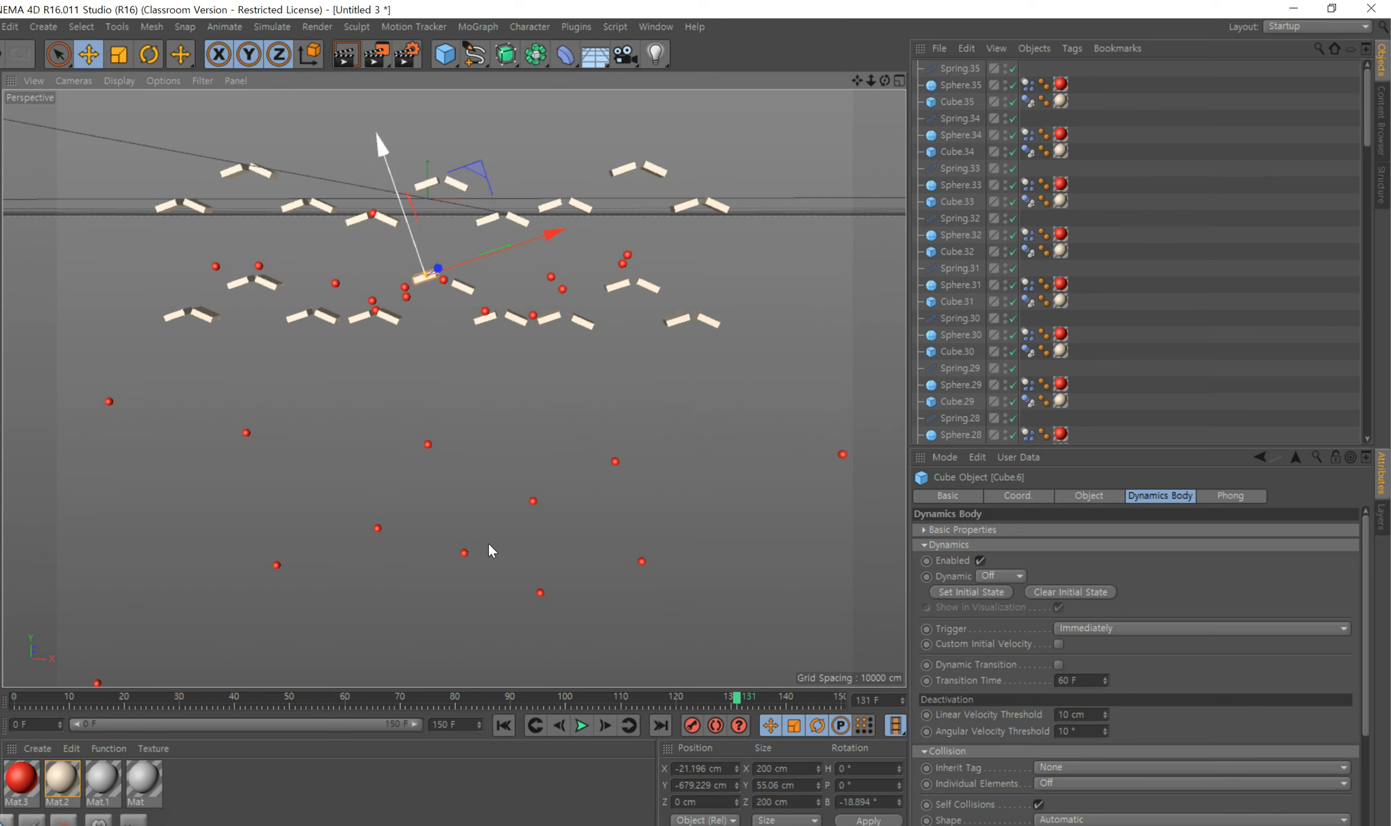
pyautogui.moveTo(736, 698); pyautogui.dragTo(13, 693)
pyautogui.click(420, 502)
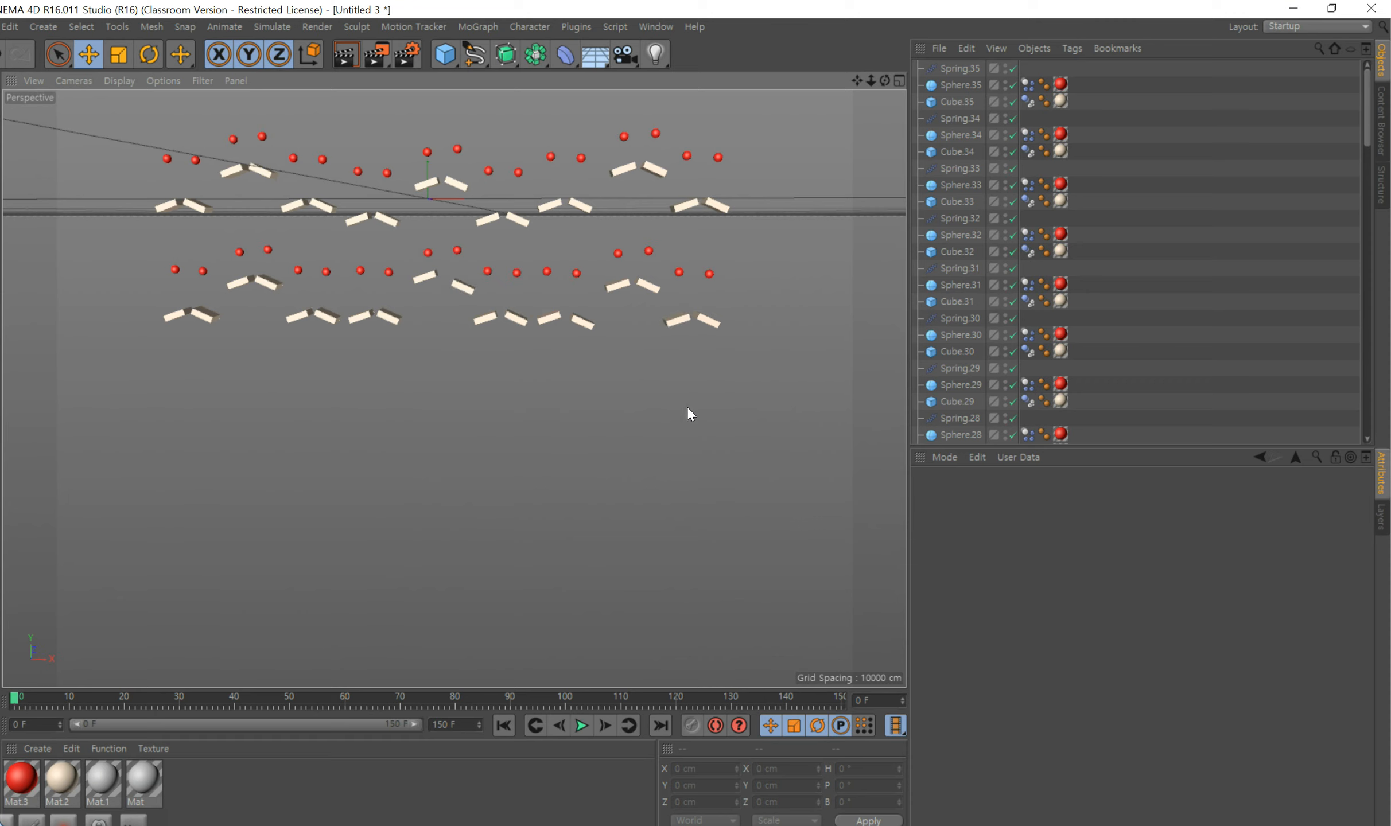
# - Play the simulation with the adjusted blocks, stop it, and return to frame 0
pyautogui.click(582, 725)
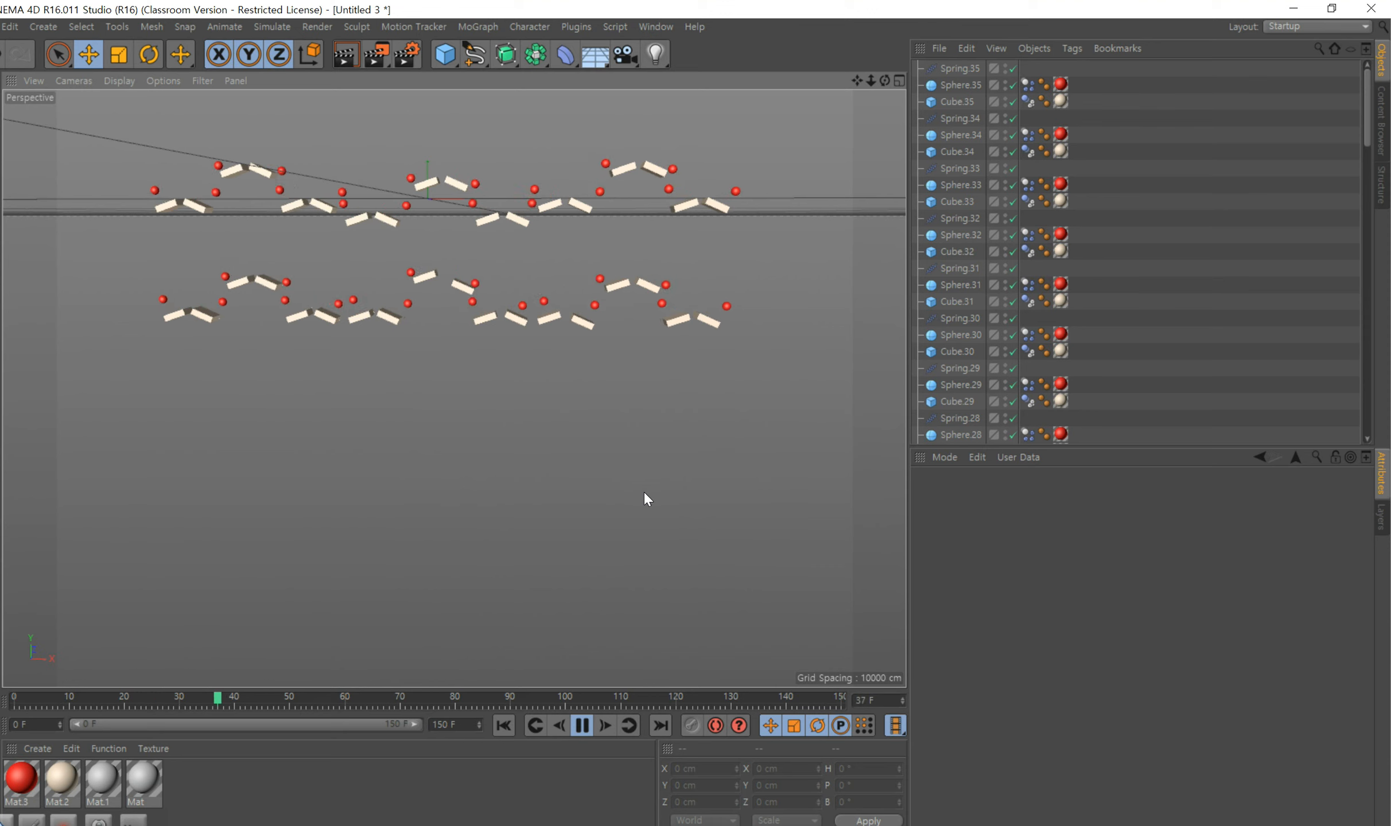
pyautogui.click(581, 726)
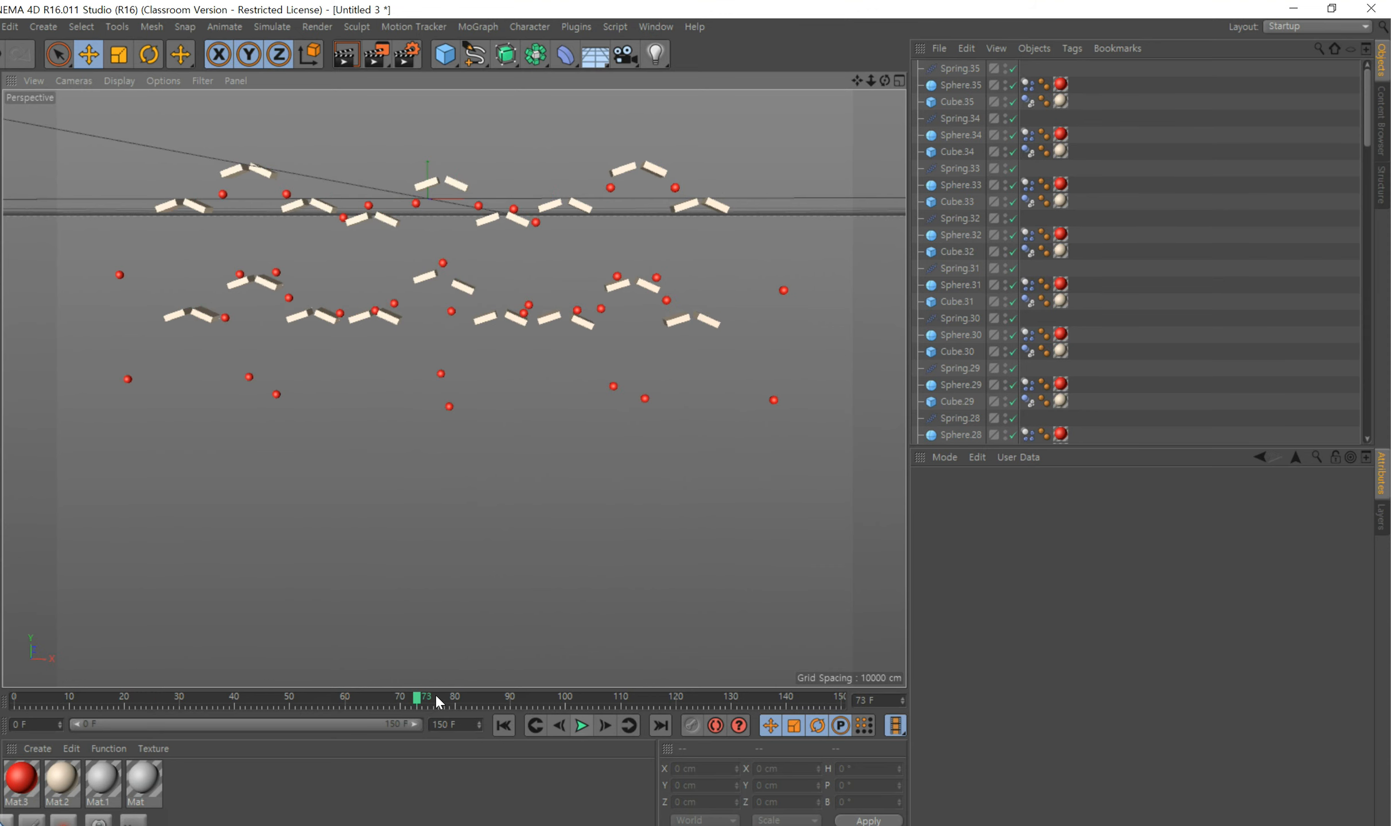
pyautogui.moveTo(416, 705); pyautogui.dragTo(14, 700)
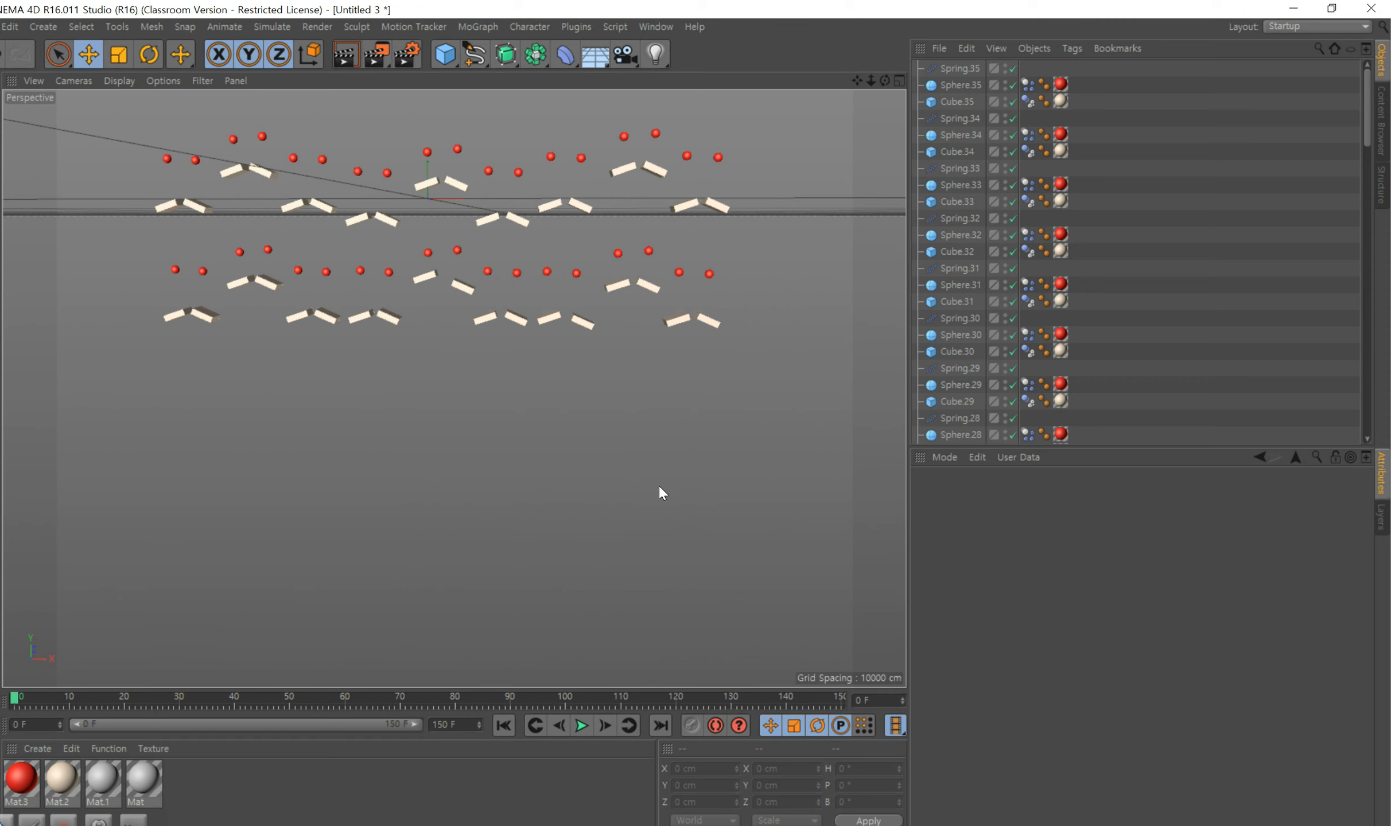
# - Group every spring, sphere and cube in the scene under one null object, and clear the selection
pyautogui.moveTo(1132, 447); pyautogui.dragTo(1137, 822)
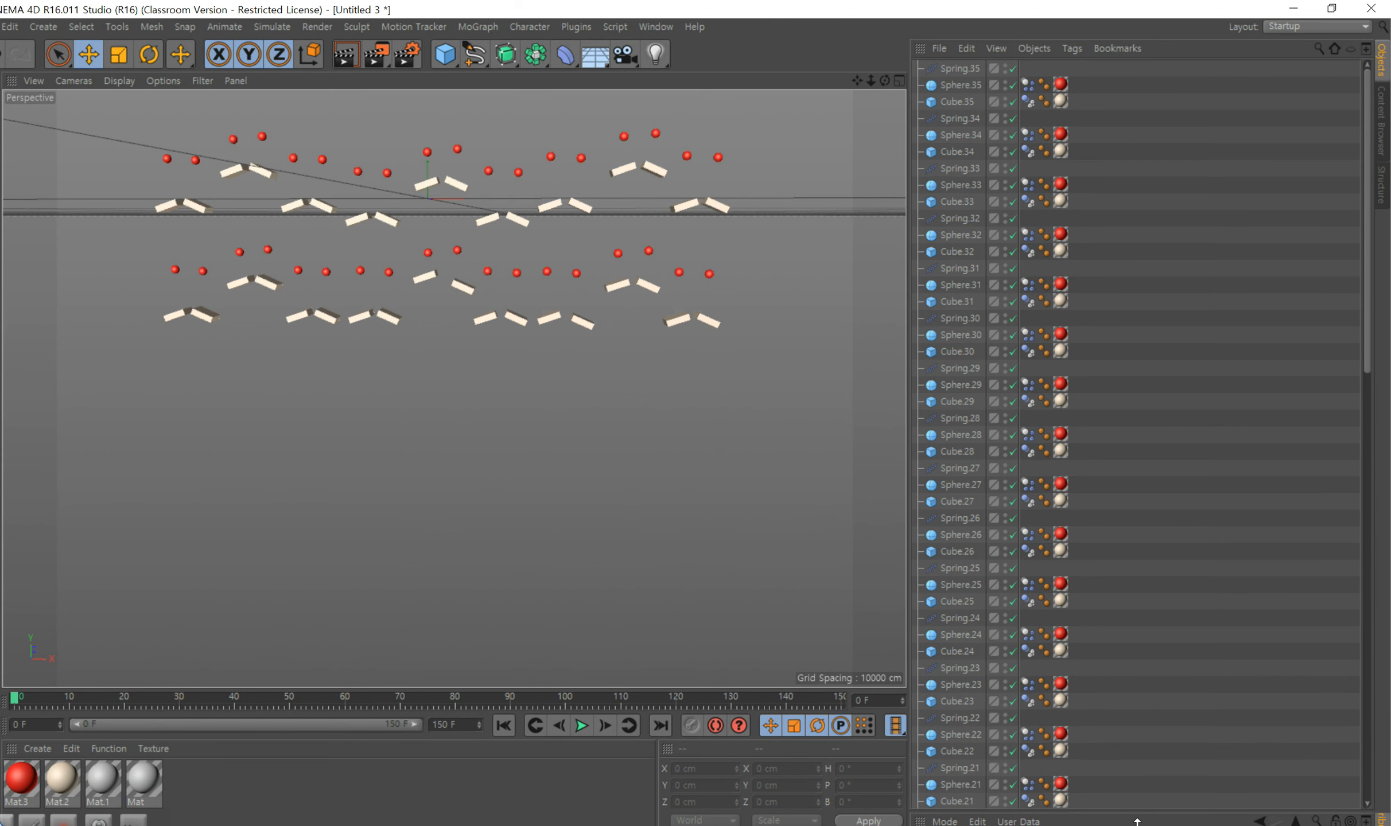
pyautogui.scroll(-10, 1205, 464)
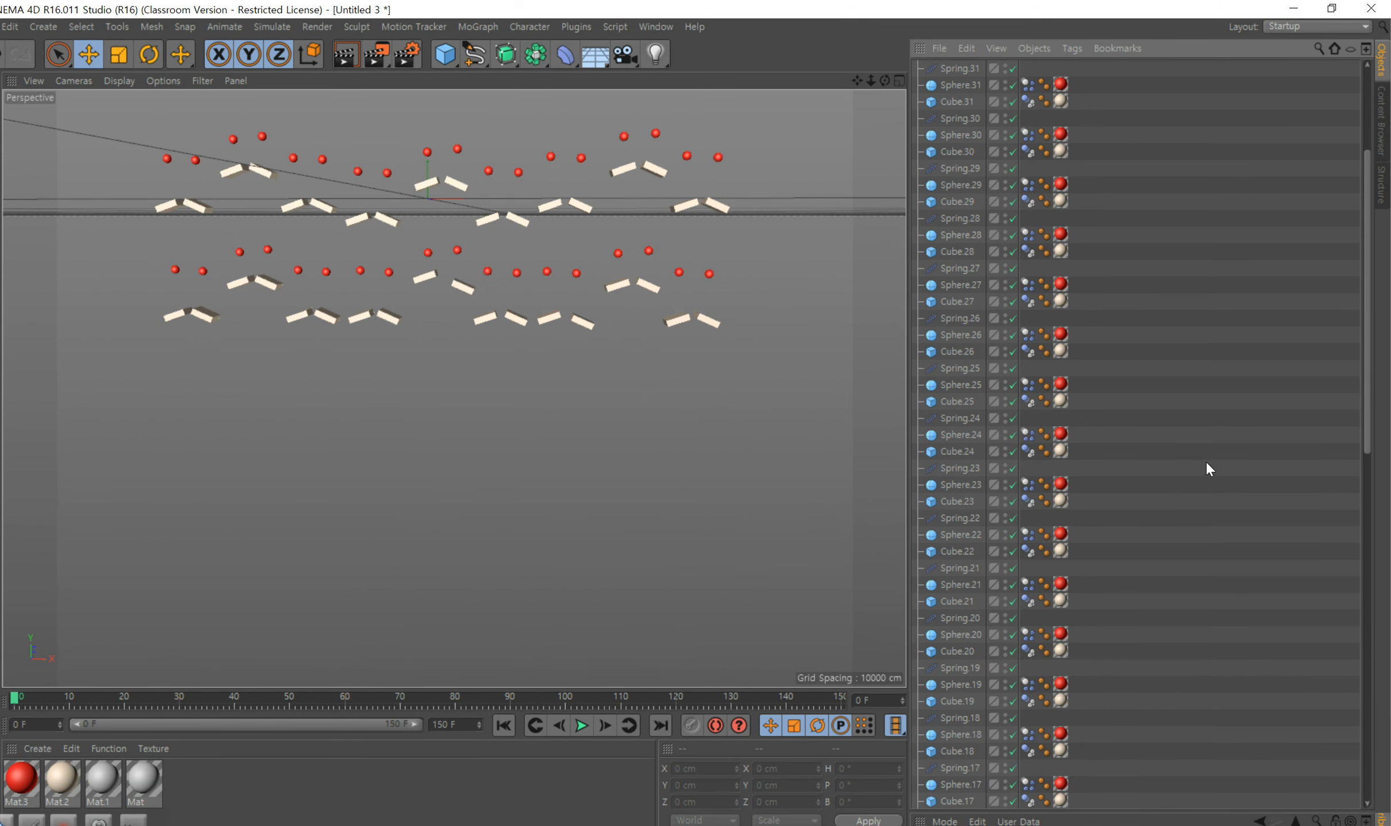
pyautogui.scroll(-5, 1204, 465)
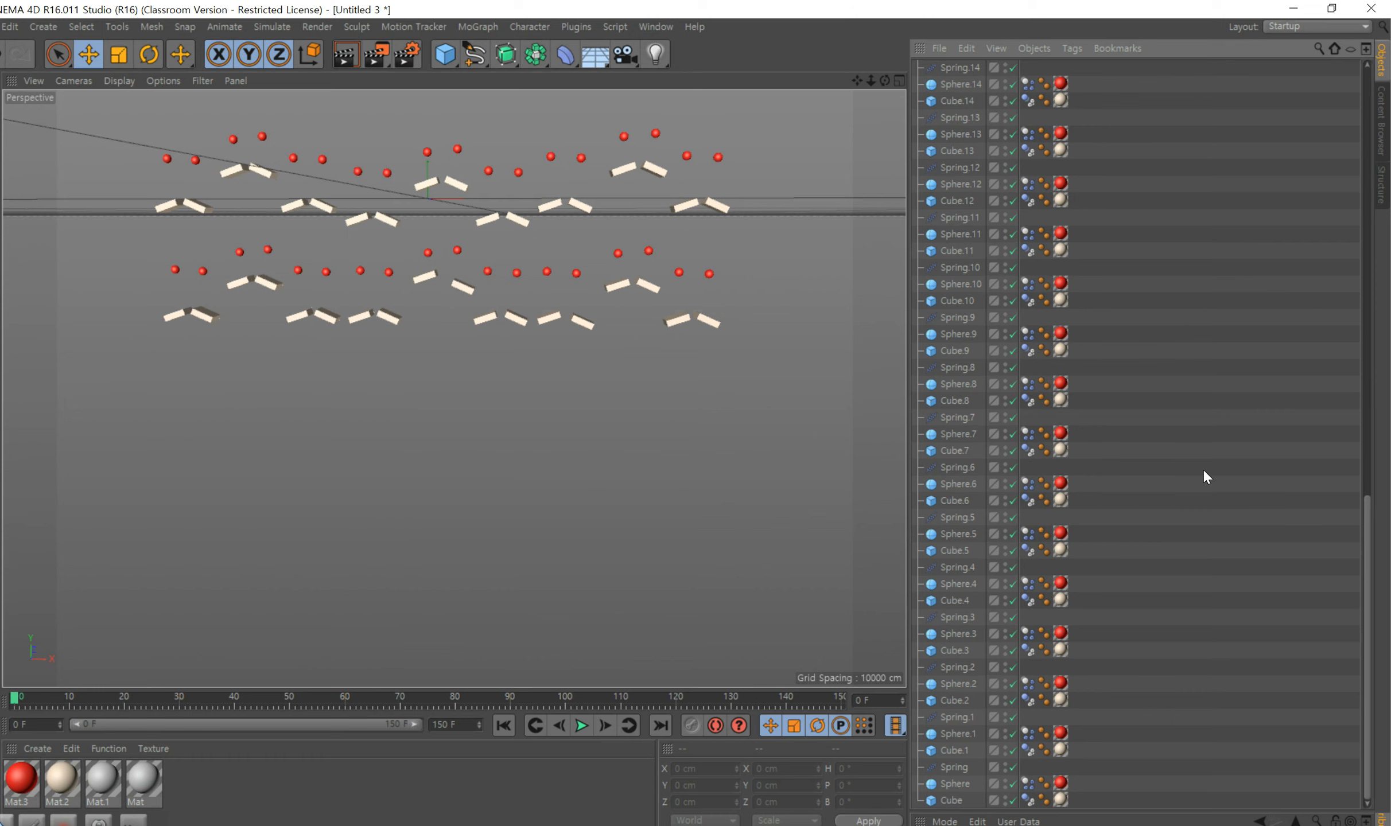
pyautogui.click(956, 802)
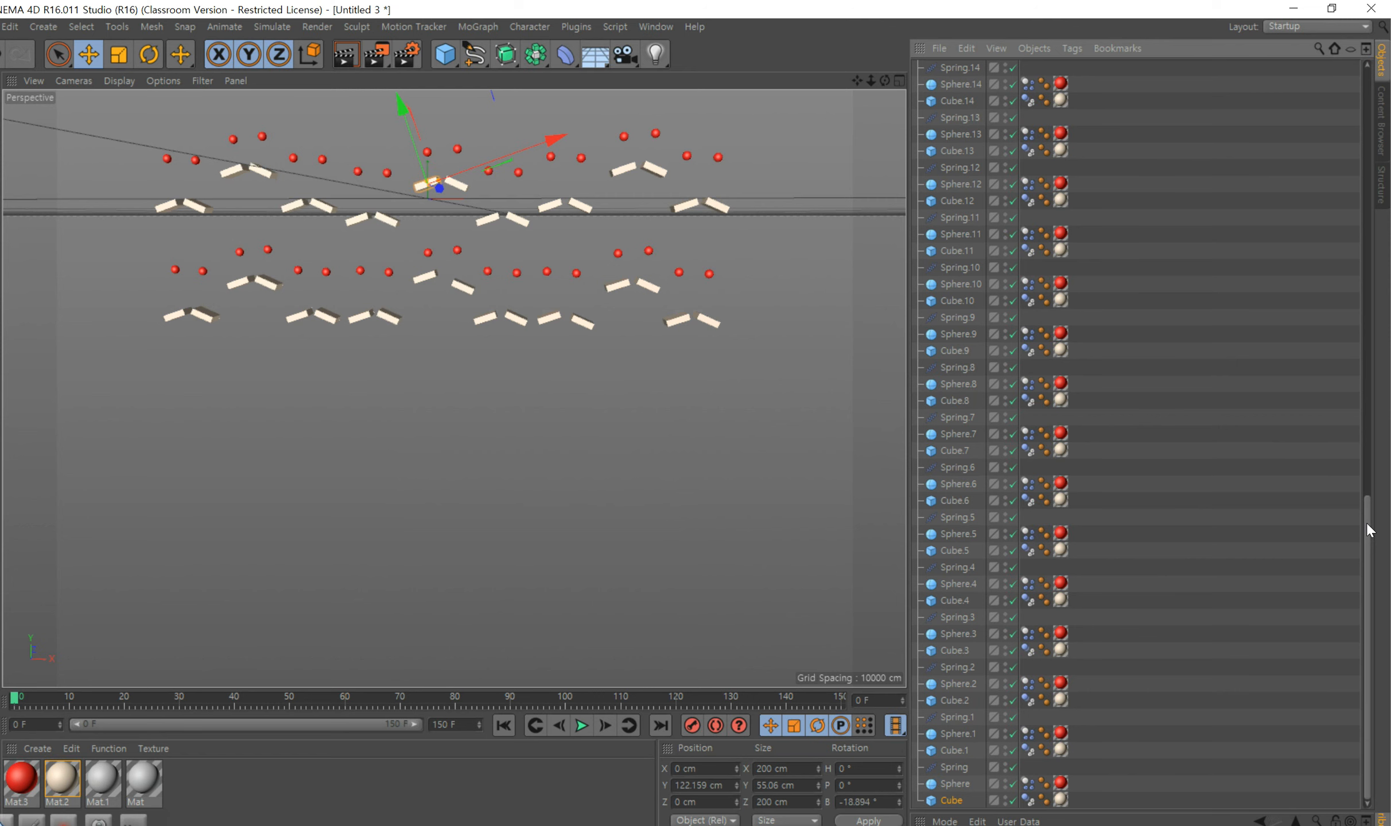
pyautogui.moveTo(1370, 529); pyautogui.dragTo(1352, 69)
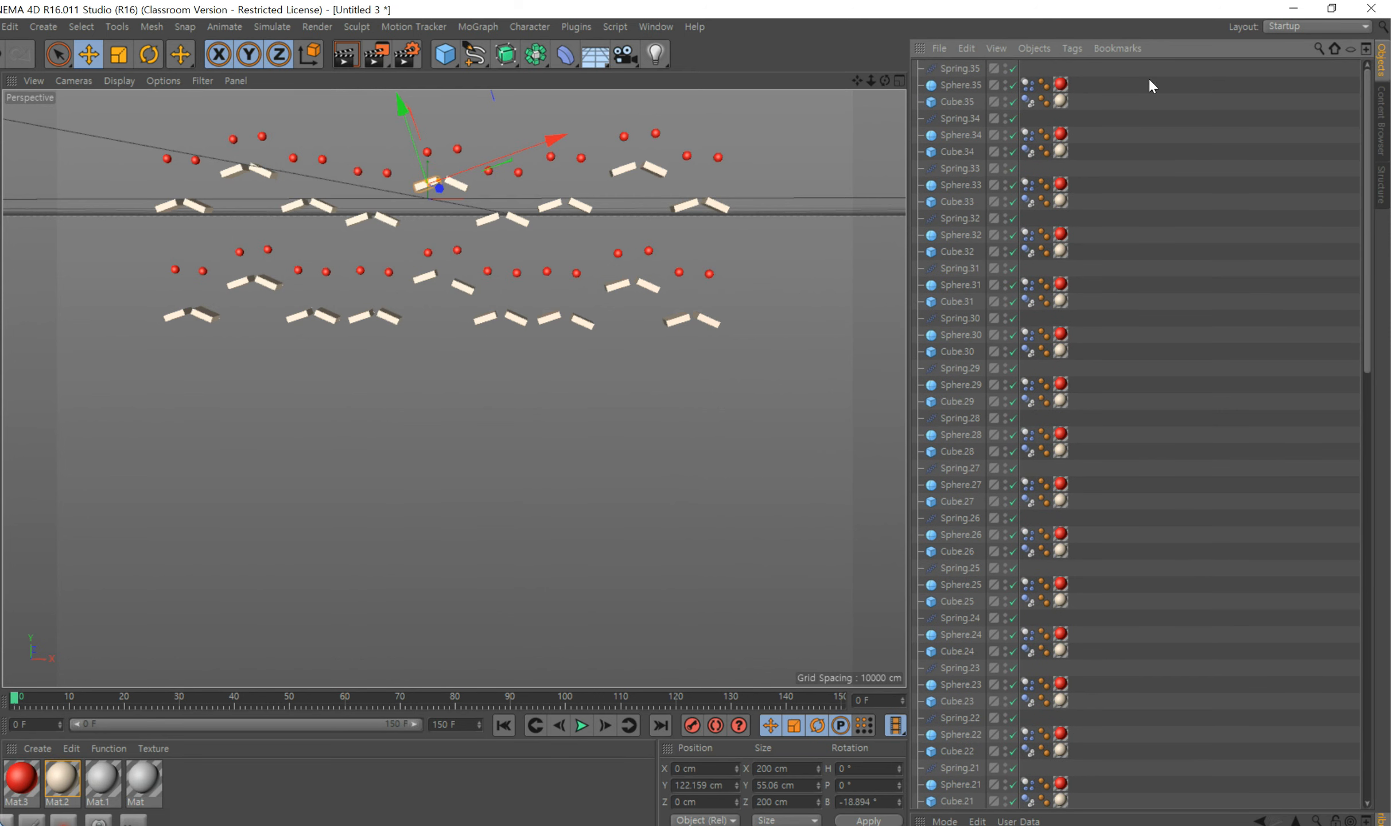
pyautogui.keyDown('shift'); pyautogui.click(960, 68); pyautogui.keyUp('shift')
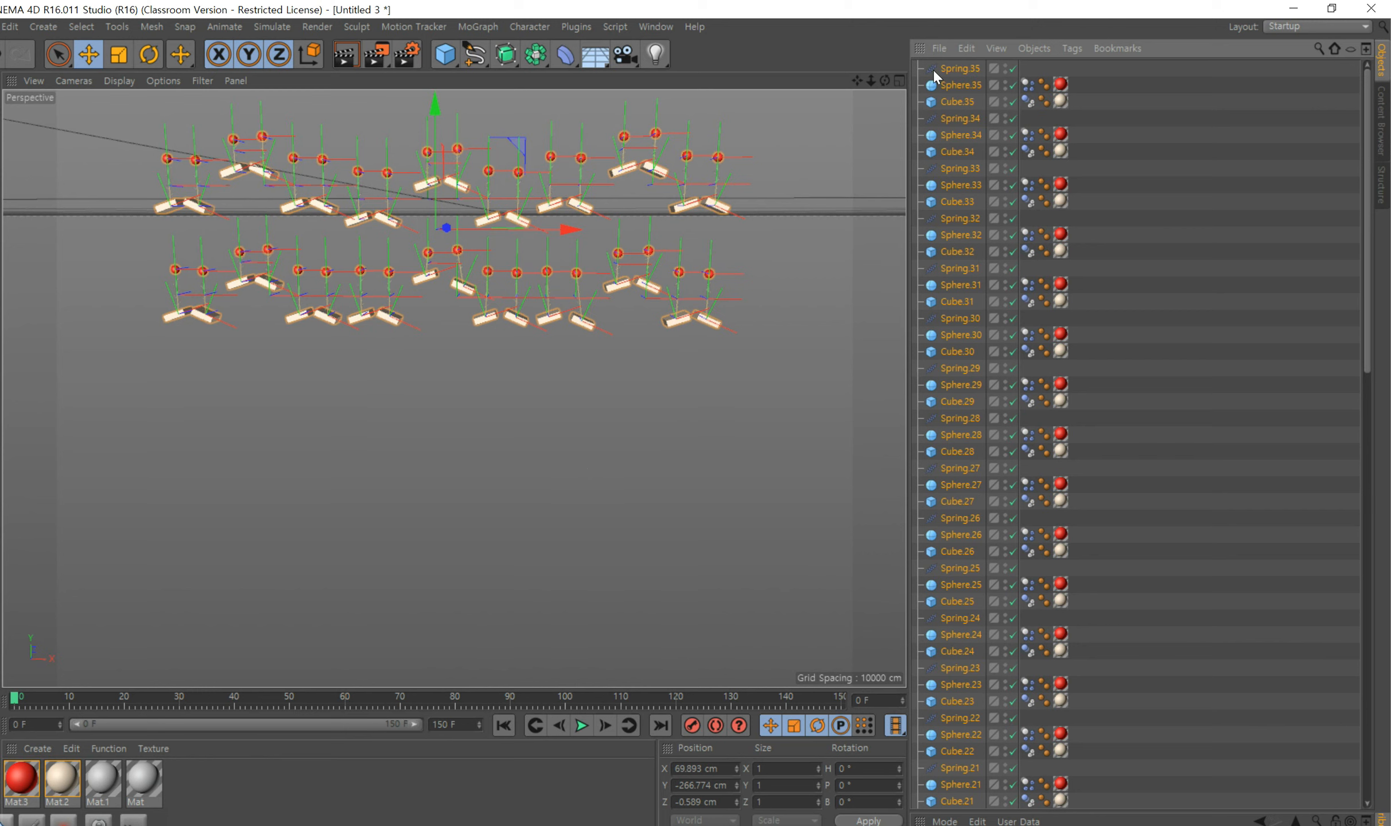
pyautogui.rightClick(958, 68)
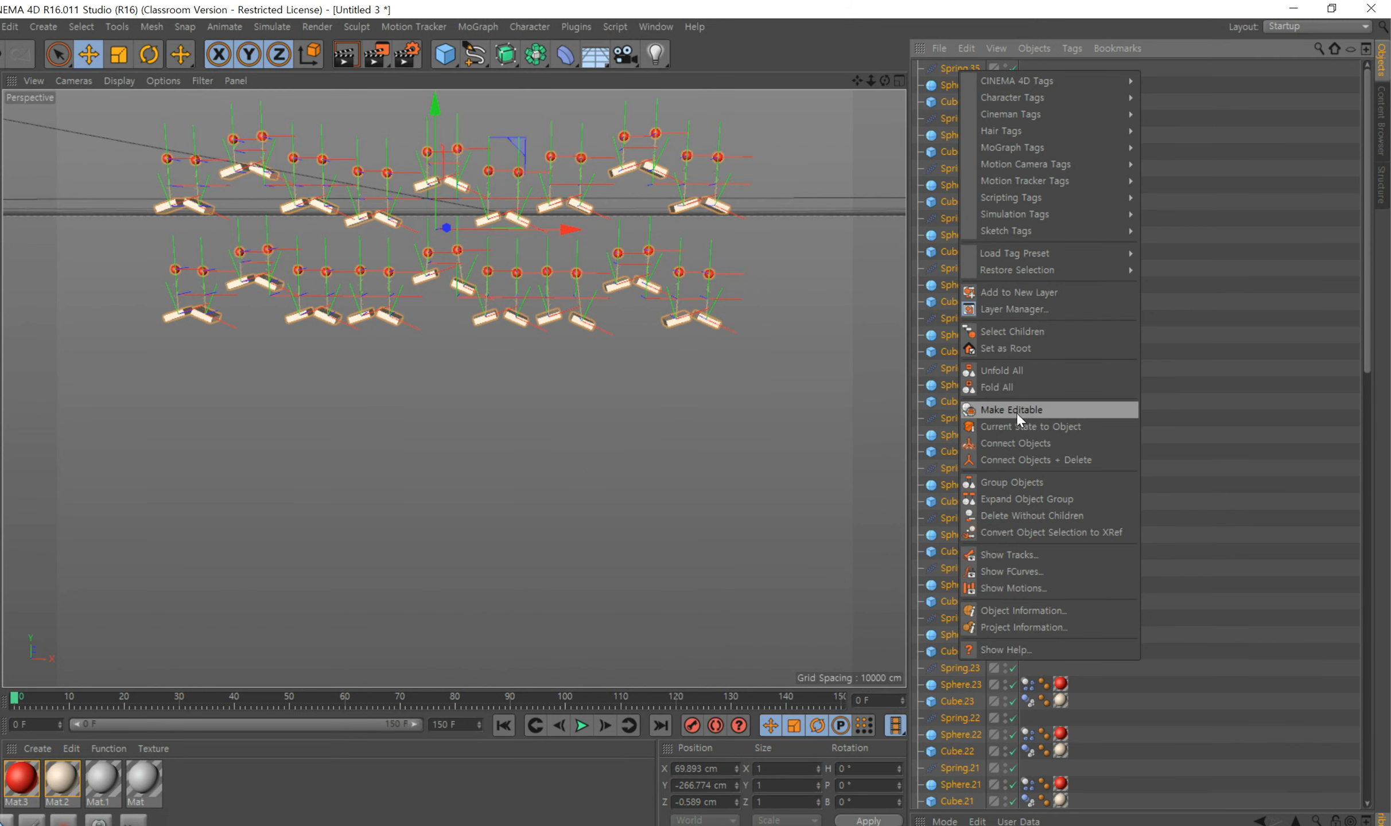
pyautogui.click(1011, 477)
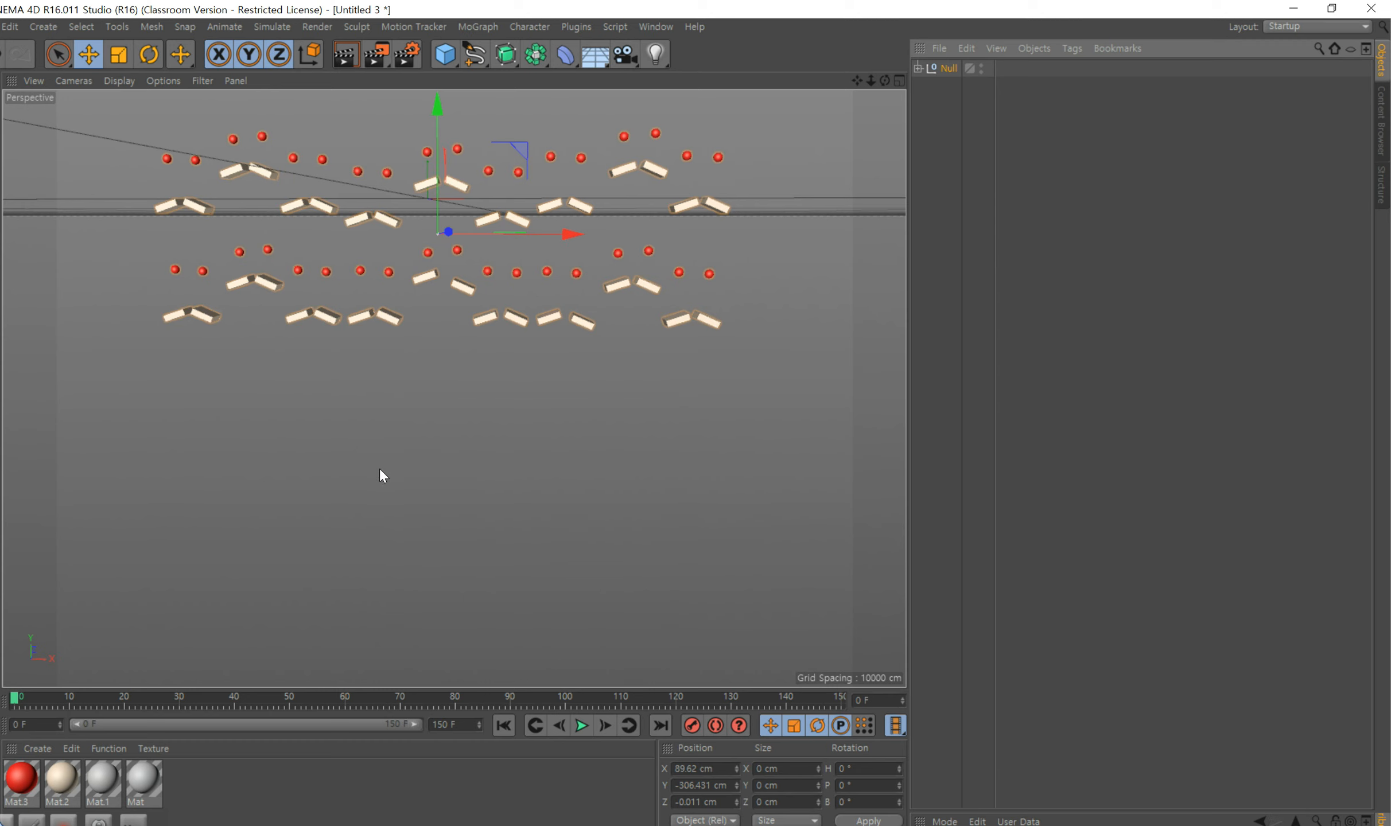
pyautogui.click(467, 487)
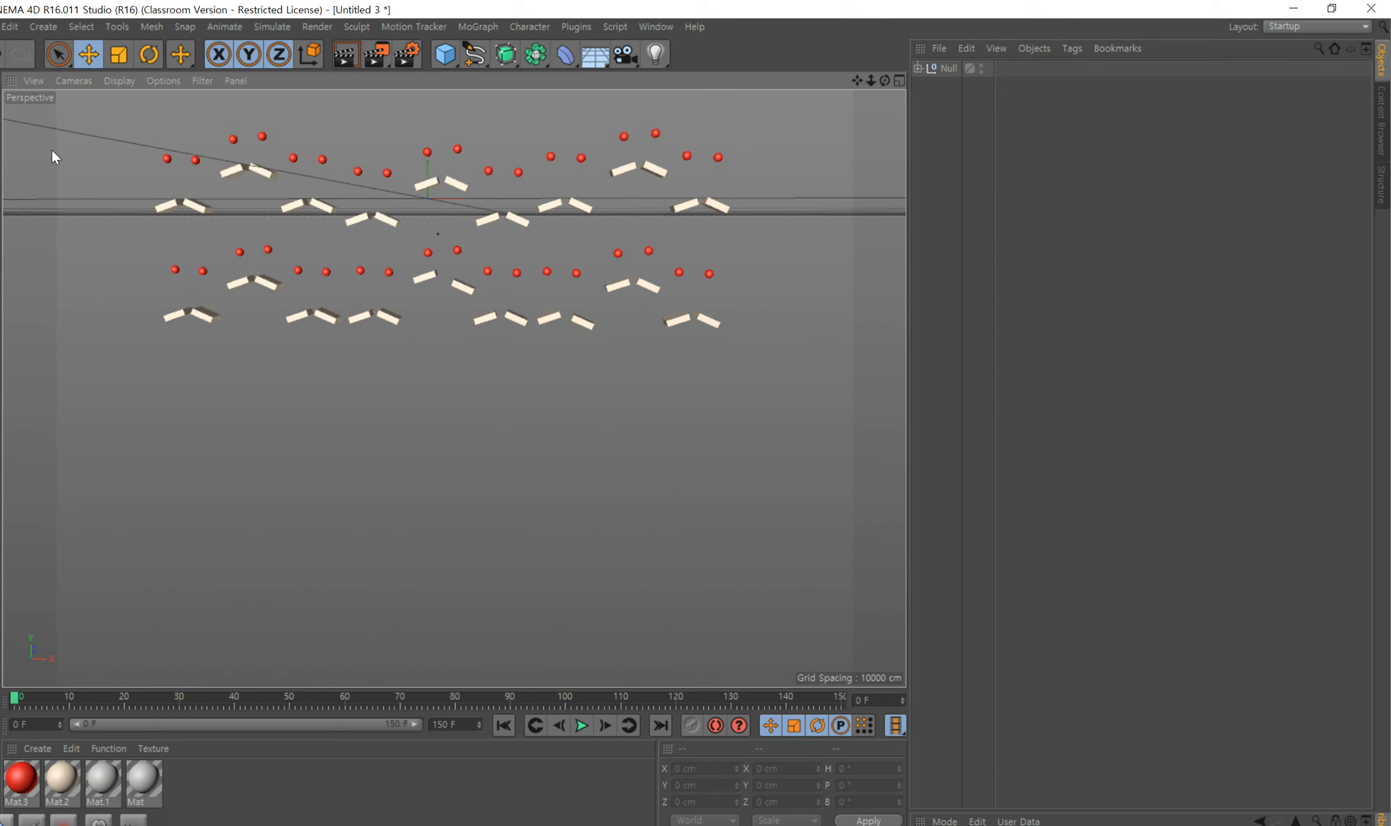
# - Start a new project and add a cube flattened to about 51 cm high and lowered to a Y position of about -120 cm
pyautogui.click(2, 26)
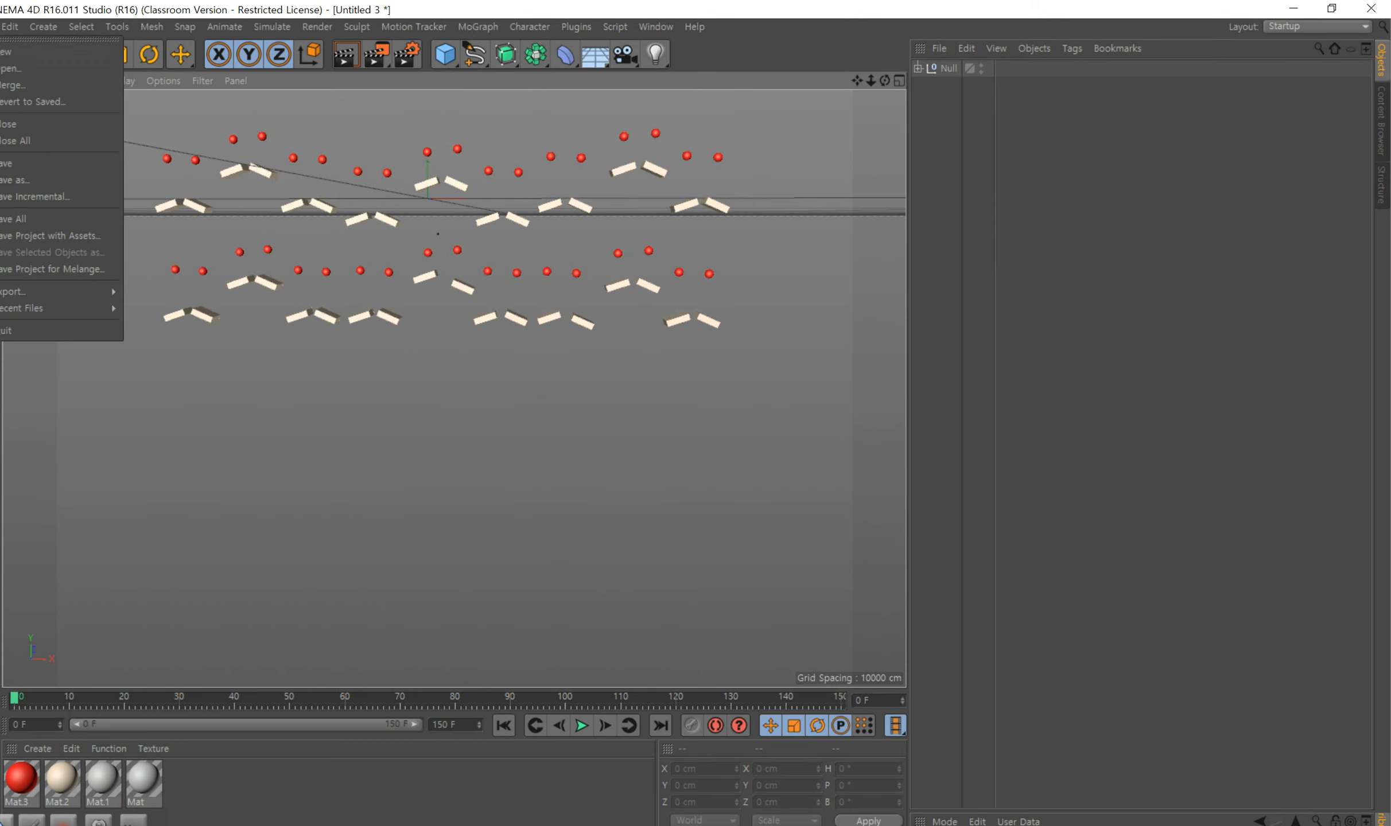
pyautogui.click(6, 52)
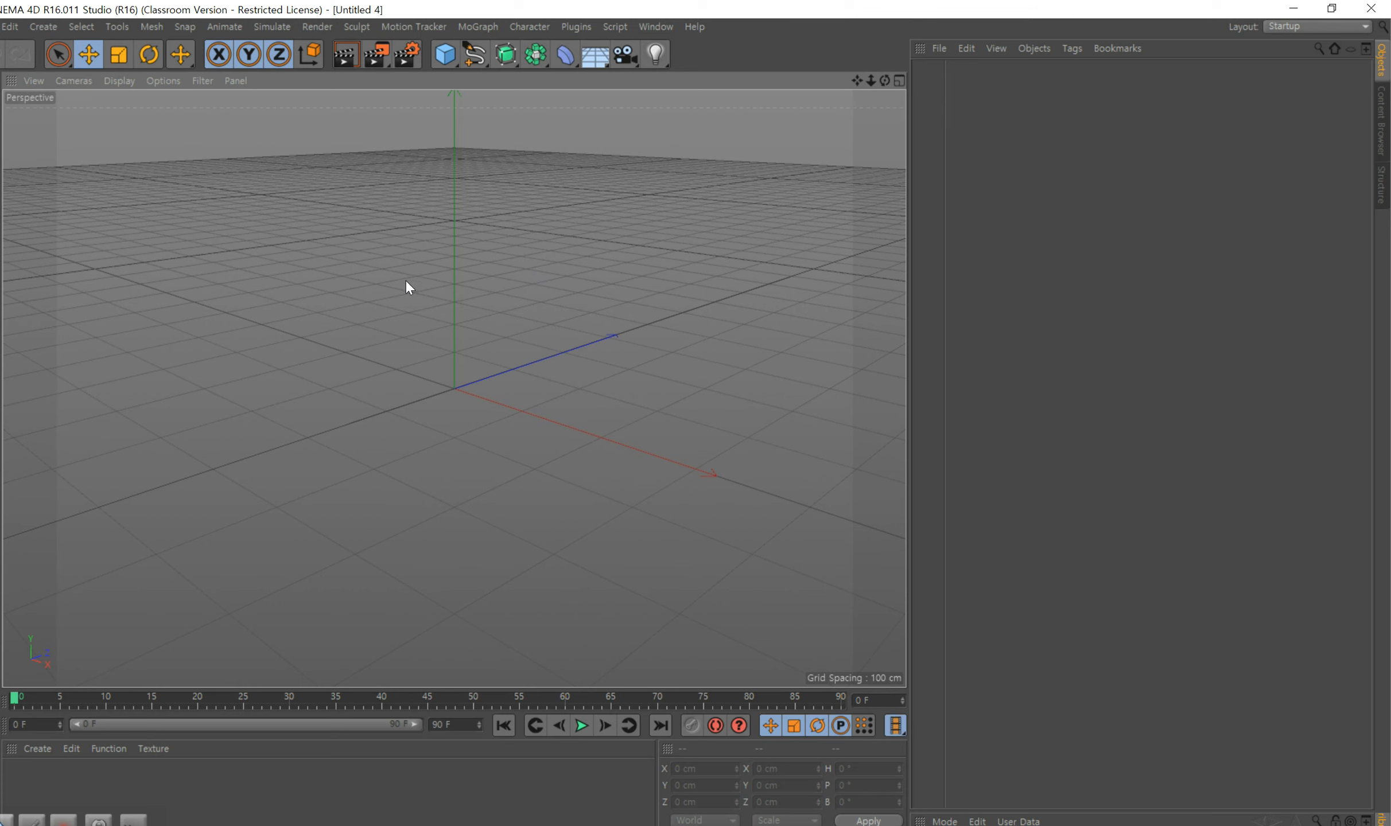
pyautogui.click(449, 63)
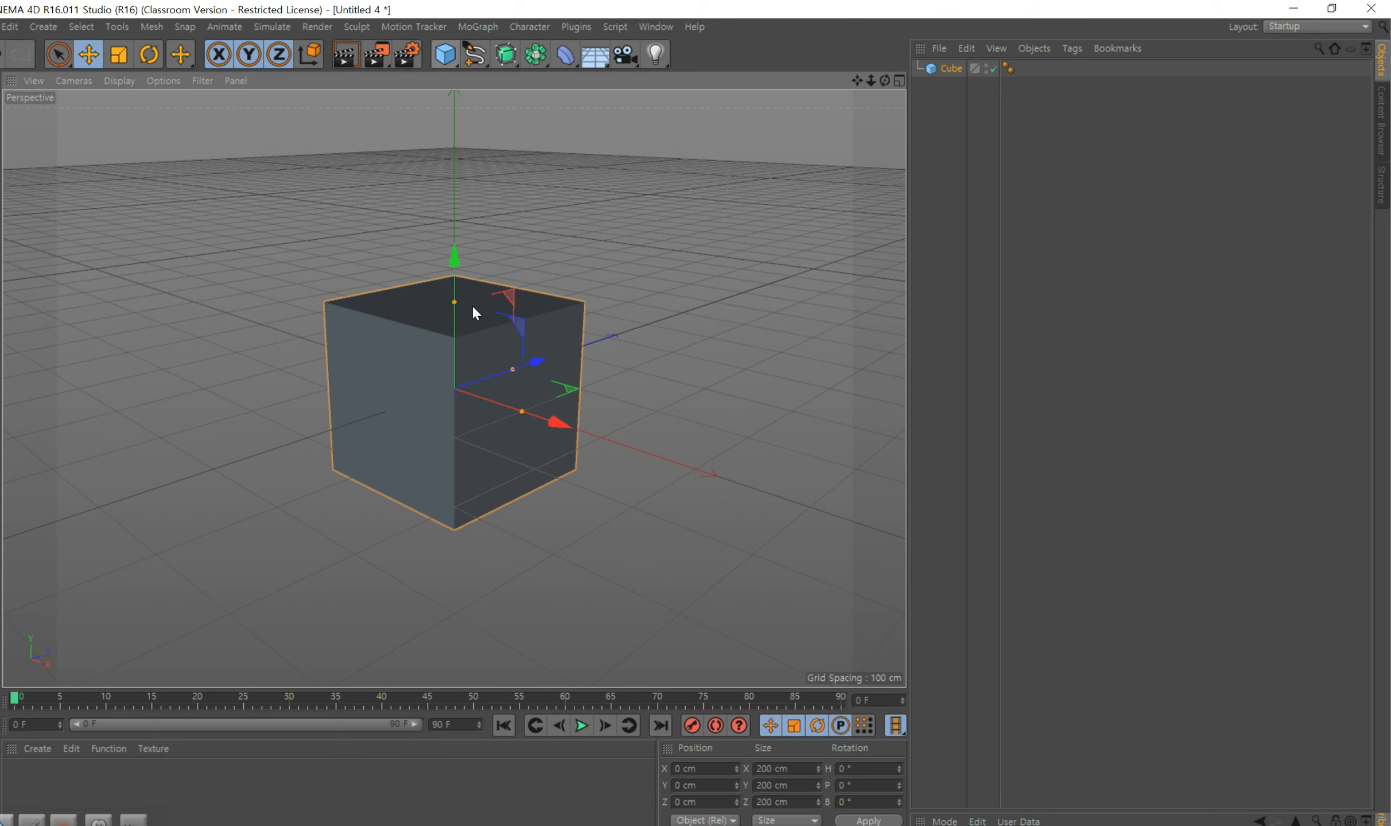
pyautogui.moveTo(455, 300); pyautogui.dragTo(452, 365)
pyautogui.moveTo(458, 247); pyautogui.dragTo(455, 360)
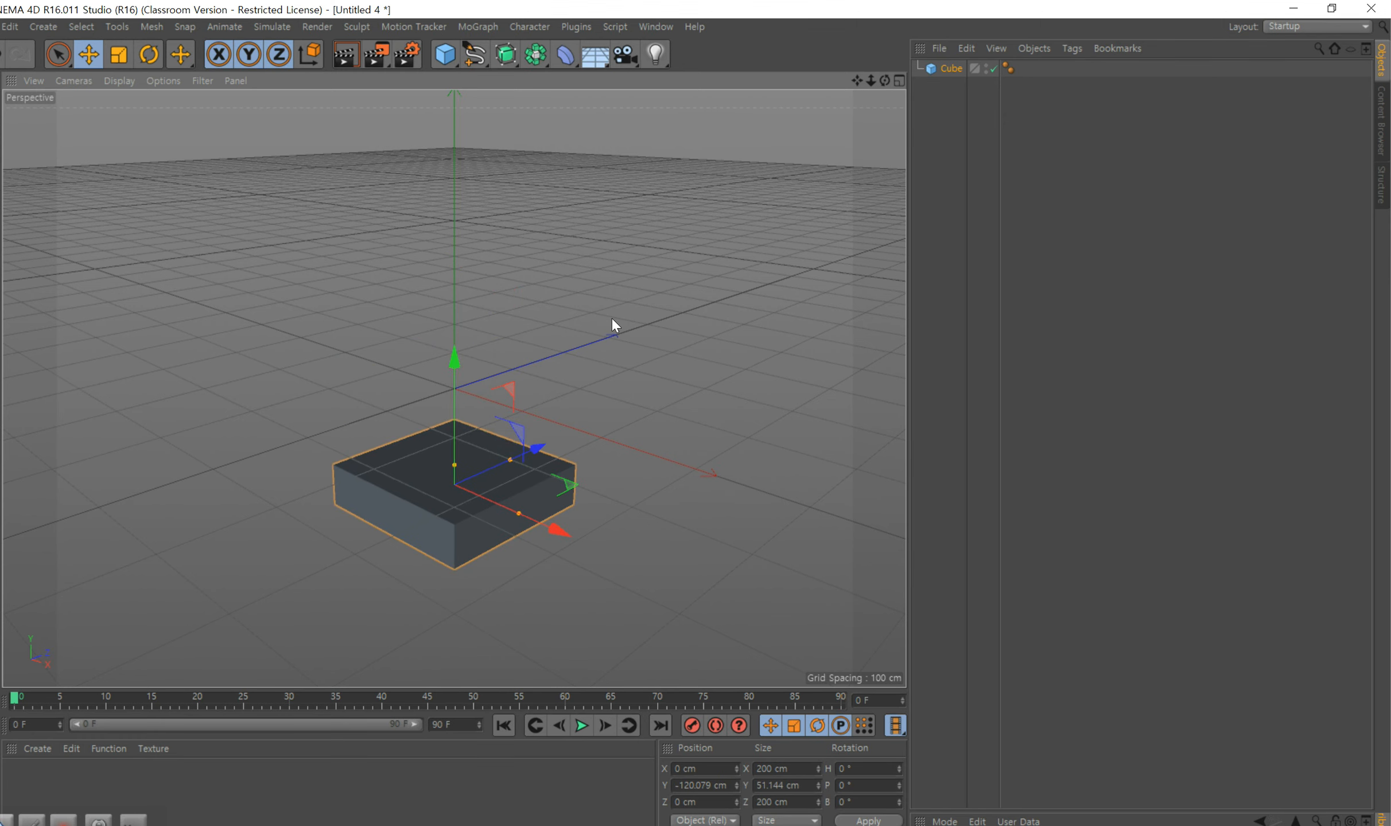
# - Add a sphere above the cube at a Y position of about 171 cm and shrink it to about 68 cm in diameter
pyautogui.moveTo(442, 63); pyautogui.dragTo(766, 110)
pyautogui.moveTo(456, 259); pyautogui.dragTo(458, 92)
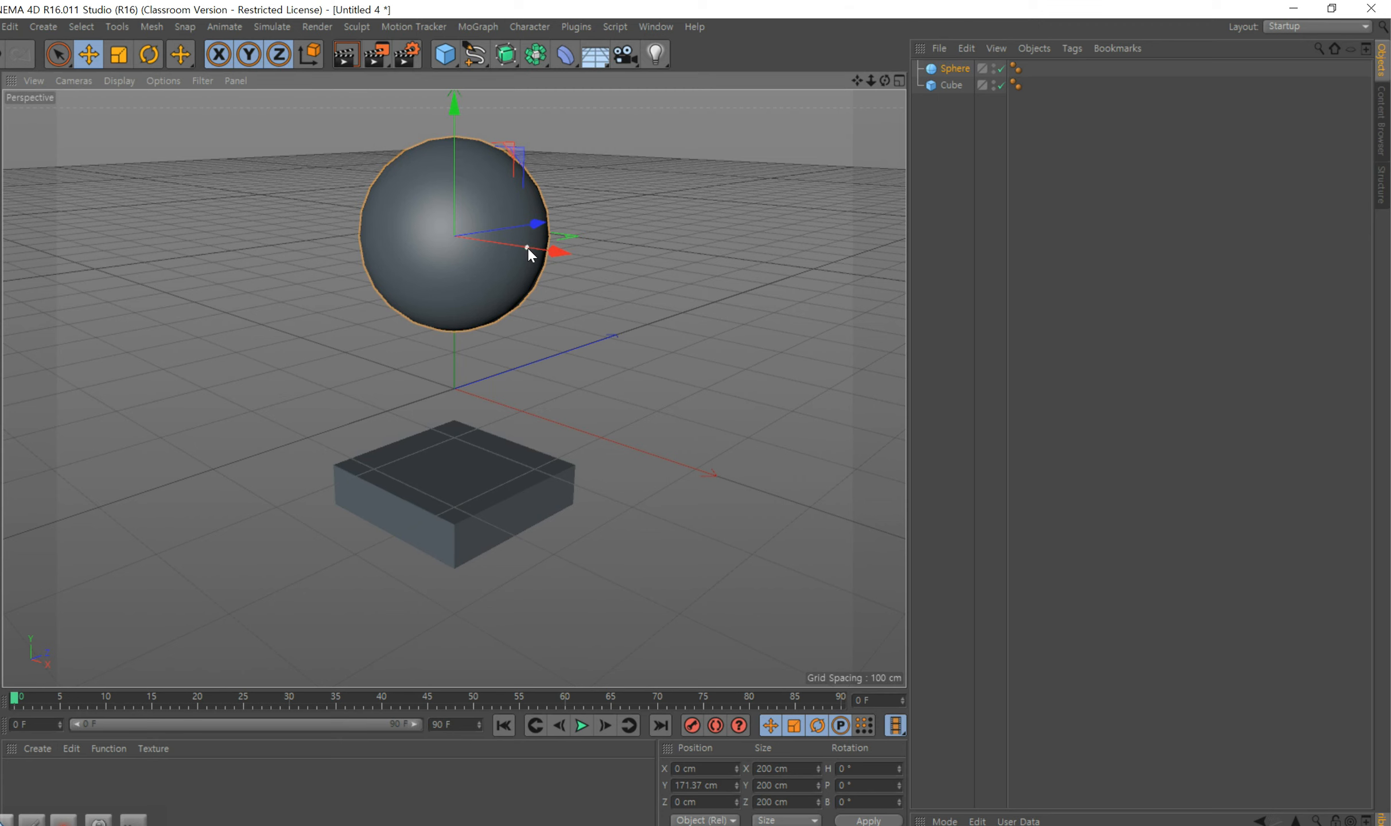
pyautogui.moveTo(506, 247); pyautogui.dragTo(485, 244)
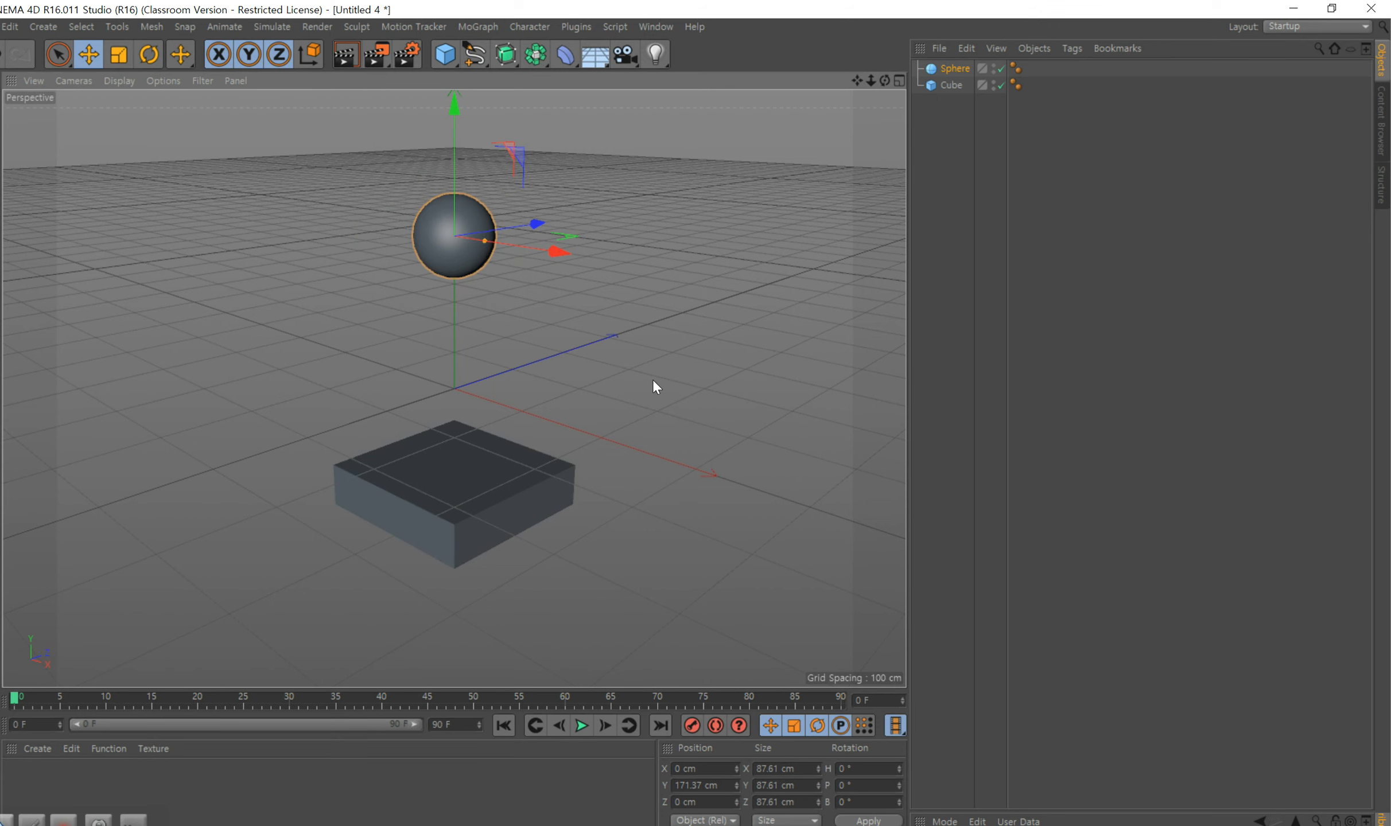
pyautogui.moveTo(485, 240); pyautogui.dragTo(478, 240)
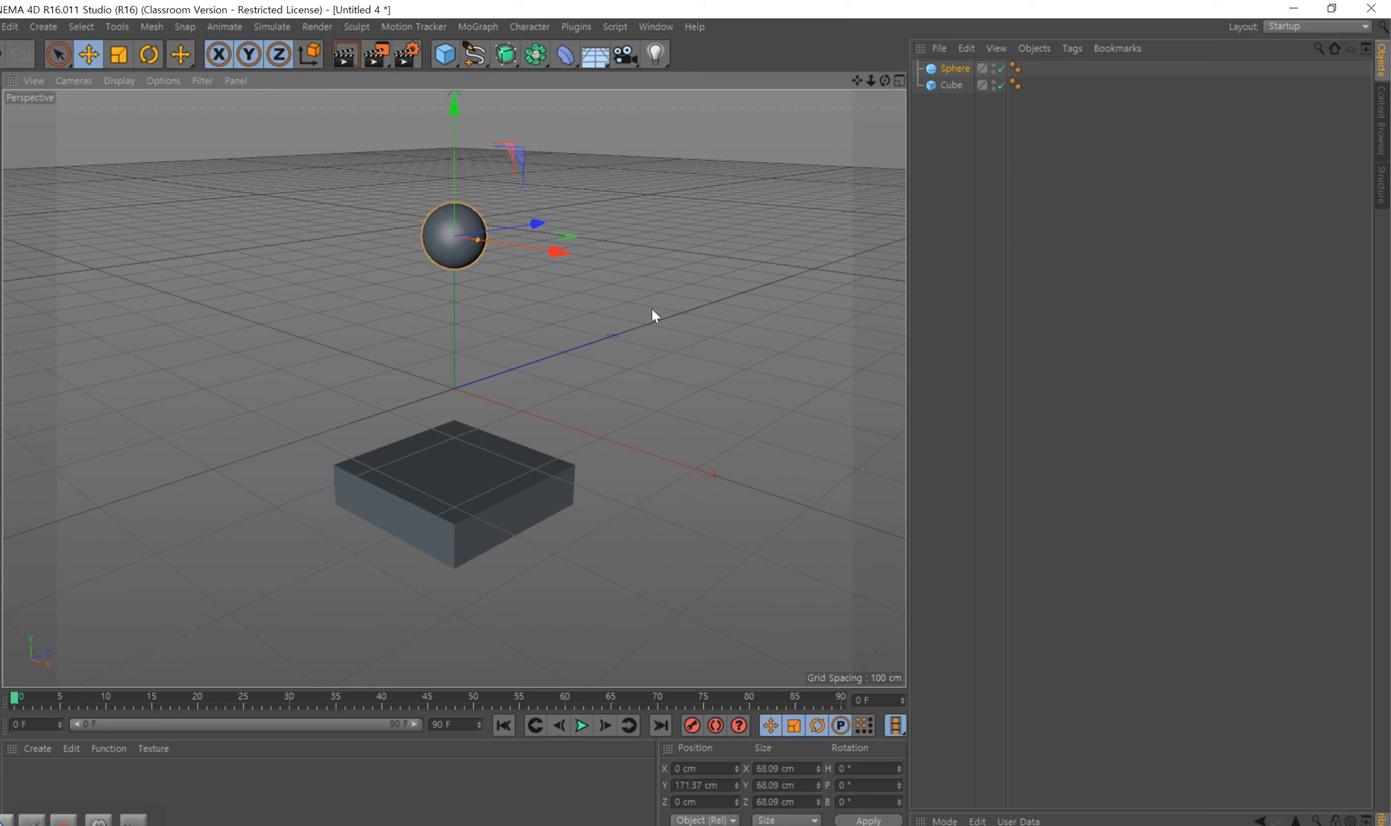
# - Move the sphere to about X -154 cm and Y 79 cm, and give it a Rigid Body simulation tag
pyautogui.moveTo(557, 253); pyautogui.dragTo(451, 241)
pyautogui.moveTo(354, 123); pyautogui.dragTo(352, 185)
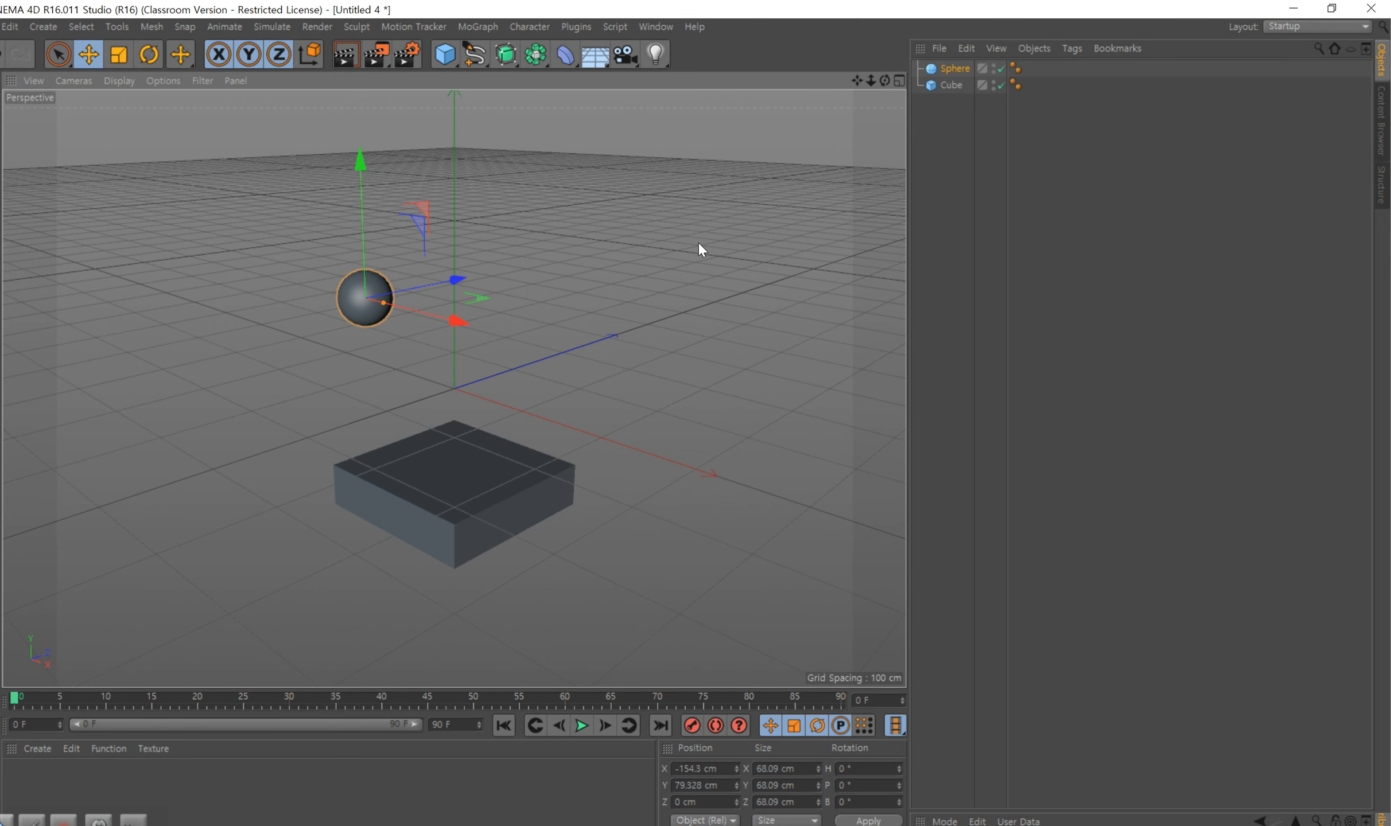
pyautogui.rightClick(957, 68)
pyautogui.moveTo(999, 215)
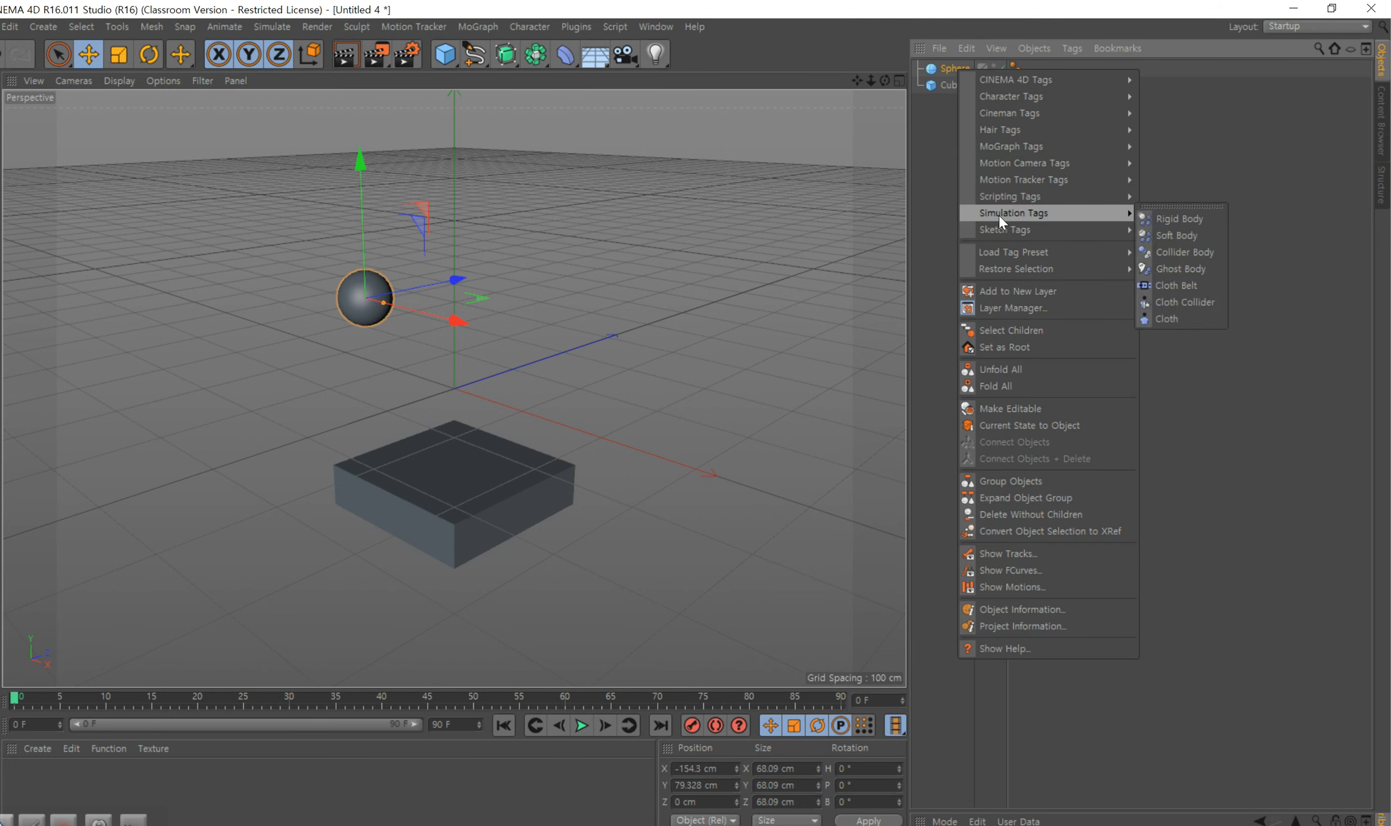
pyautogui.click(1179, 219)
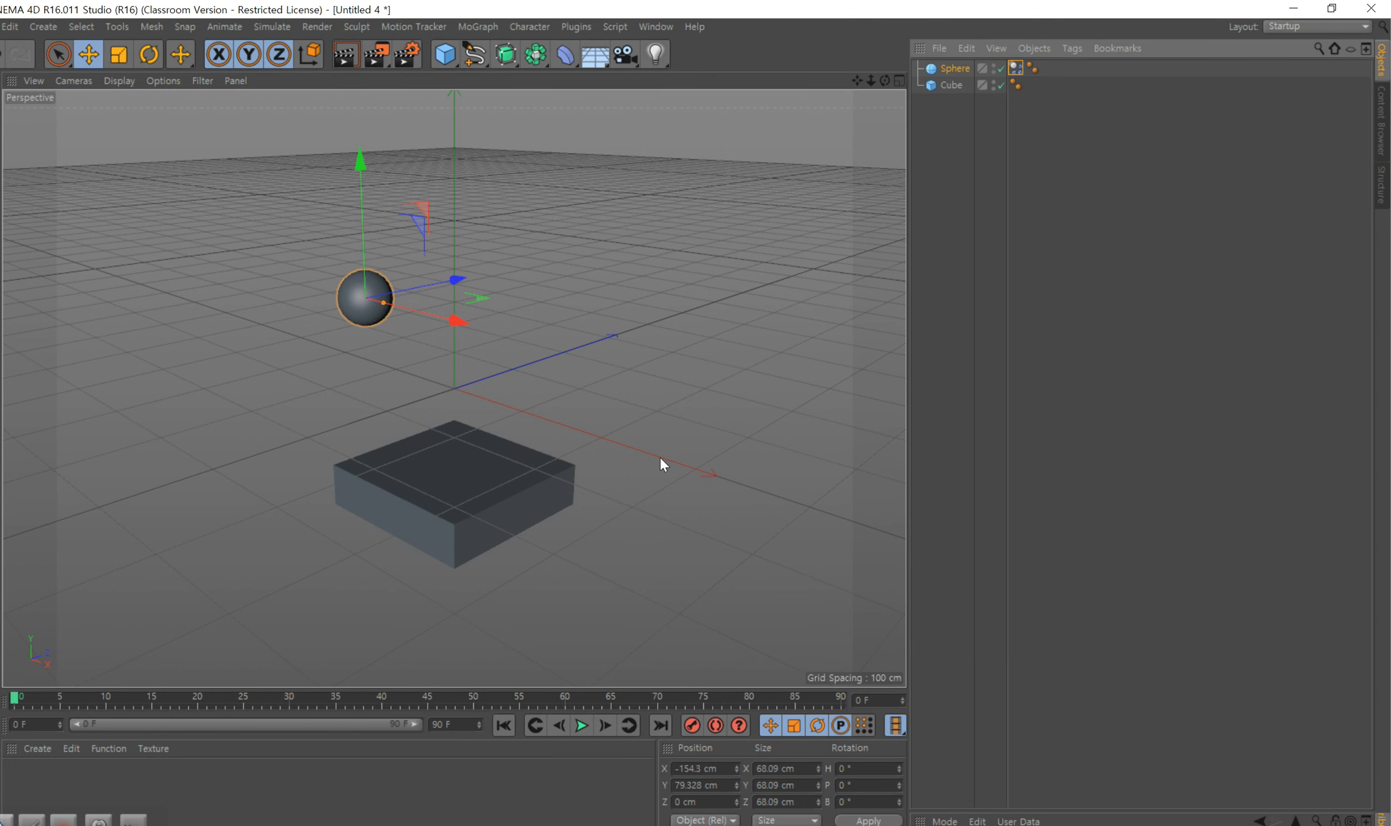
# - Give the flattened cube a Collider Body simulation tag
pyautogui.click(467, 475)
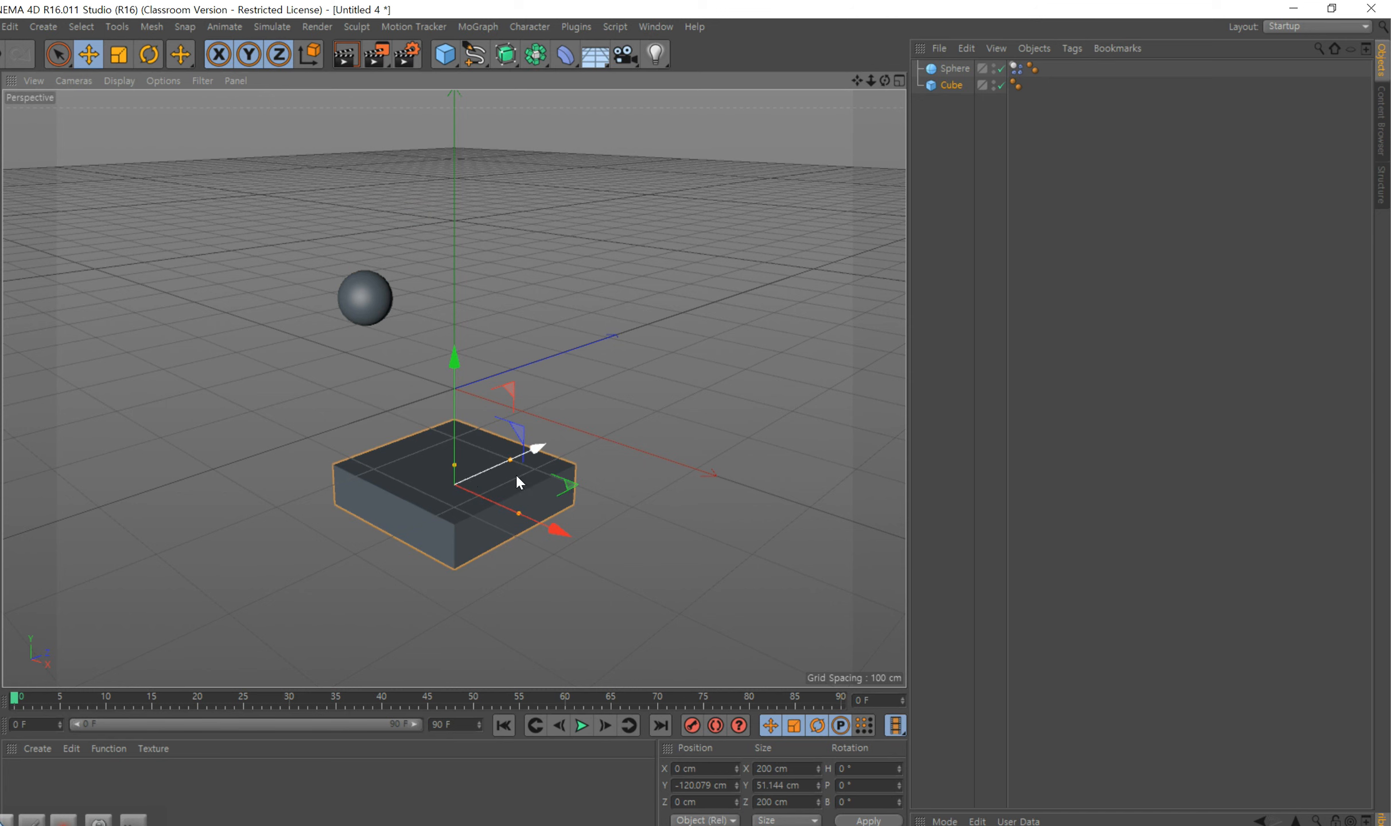
pyautogui.rightClick(953, 84)
pyautogui.moveTo(988, 229)
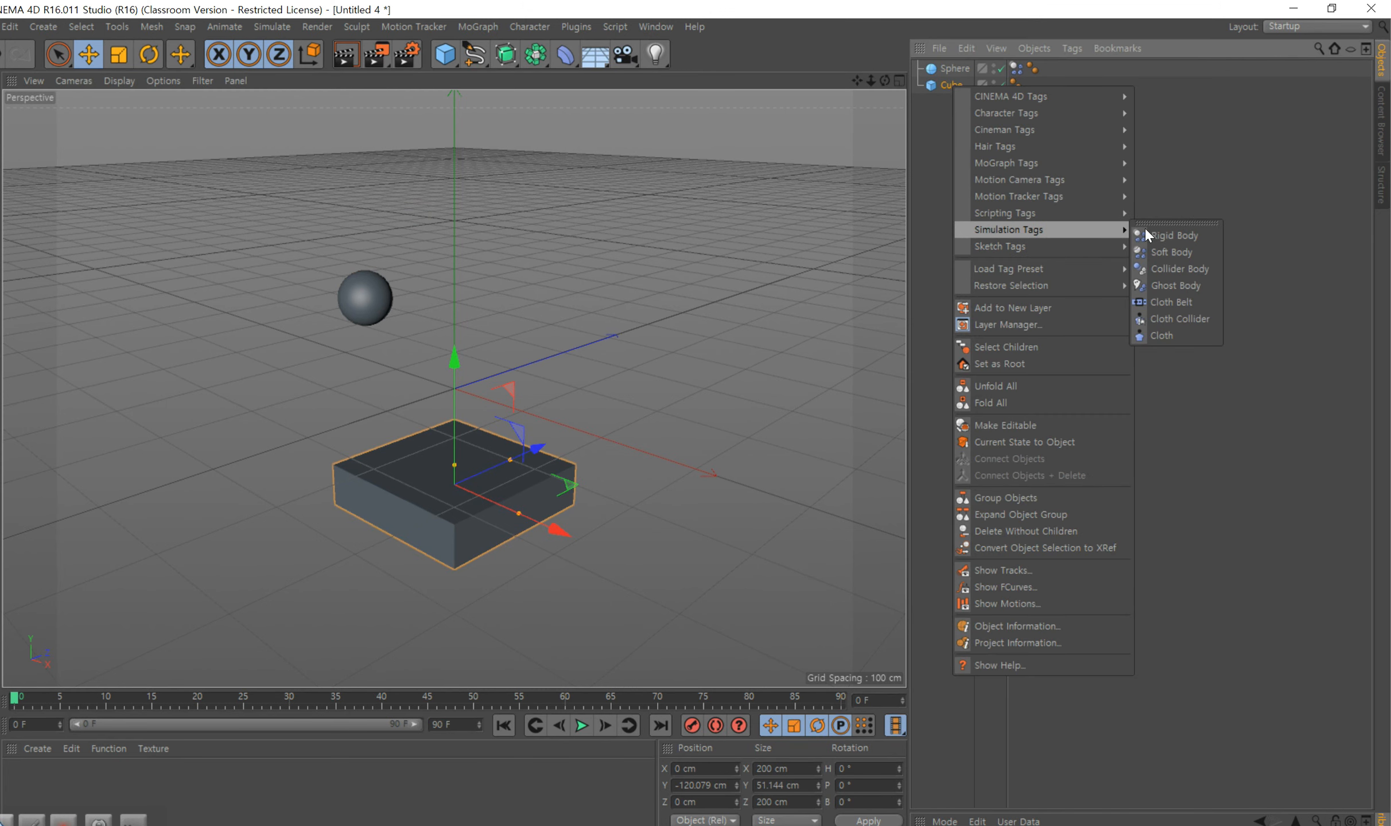
pyautogui.click(1176, 269)
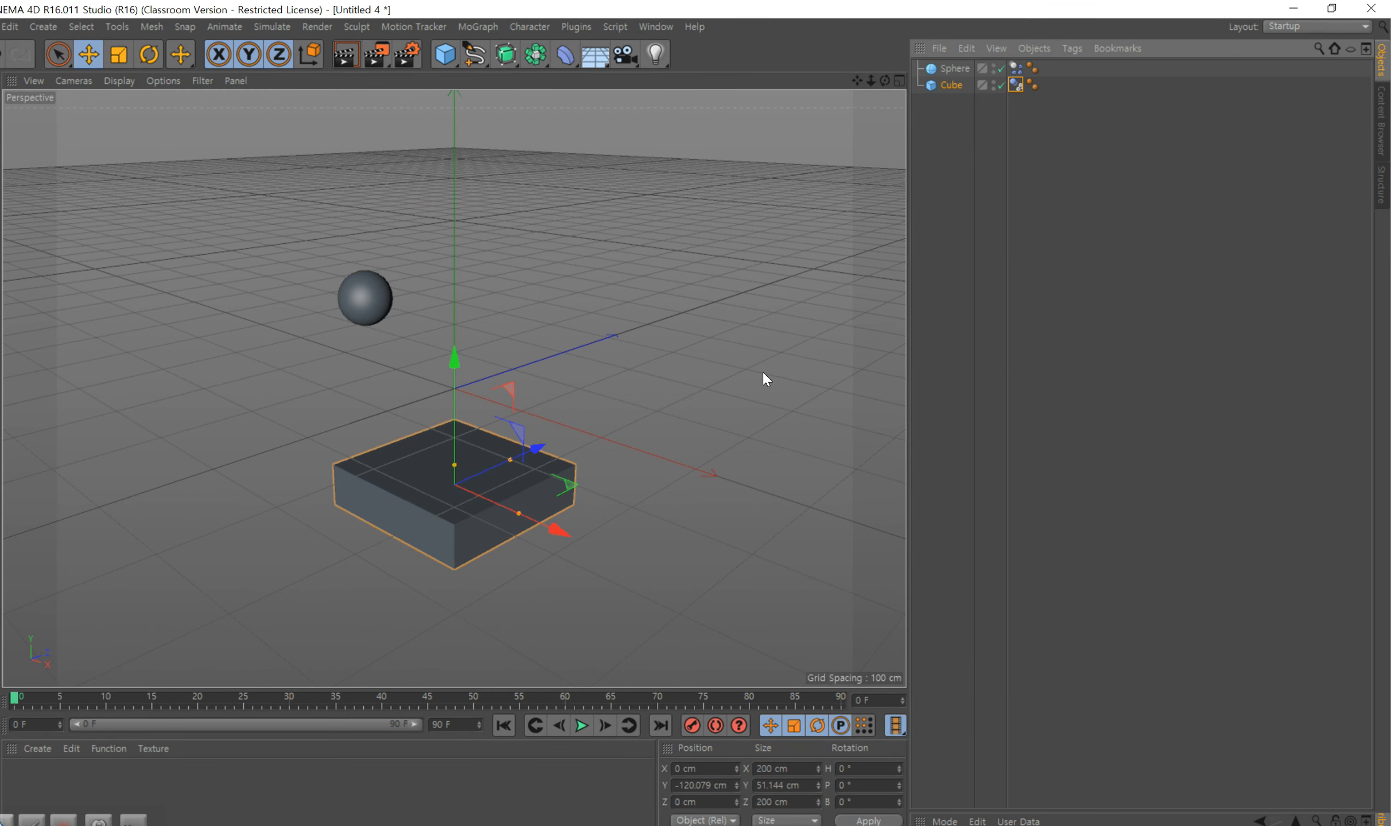
# - Add a dynamics Connector object to the scene
pyautogui.click(268, 25)
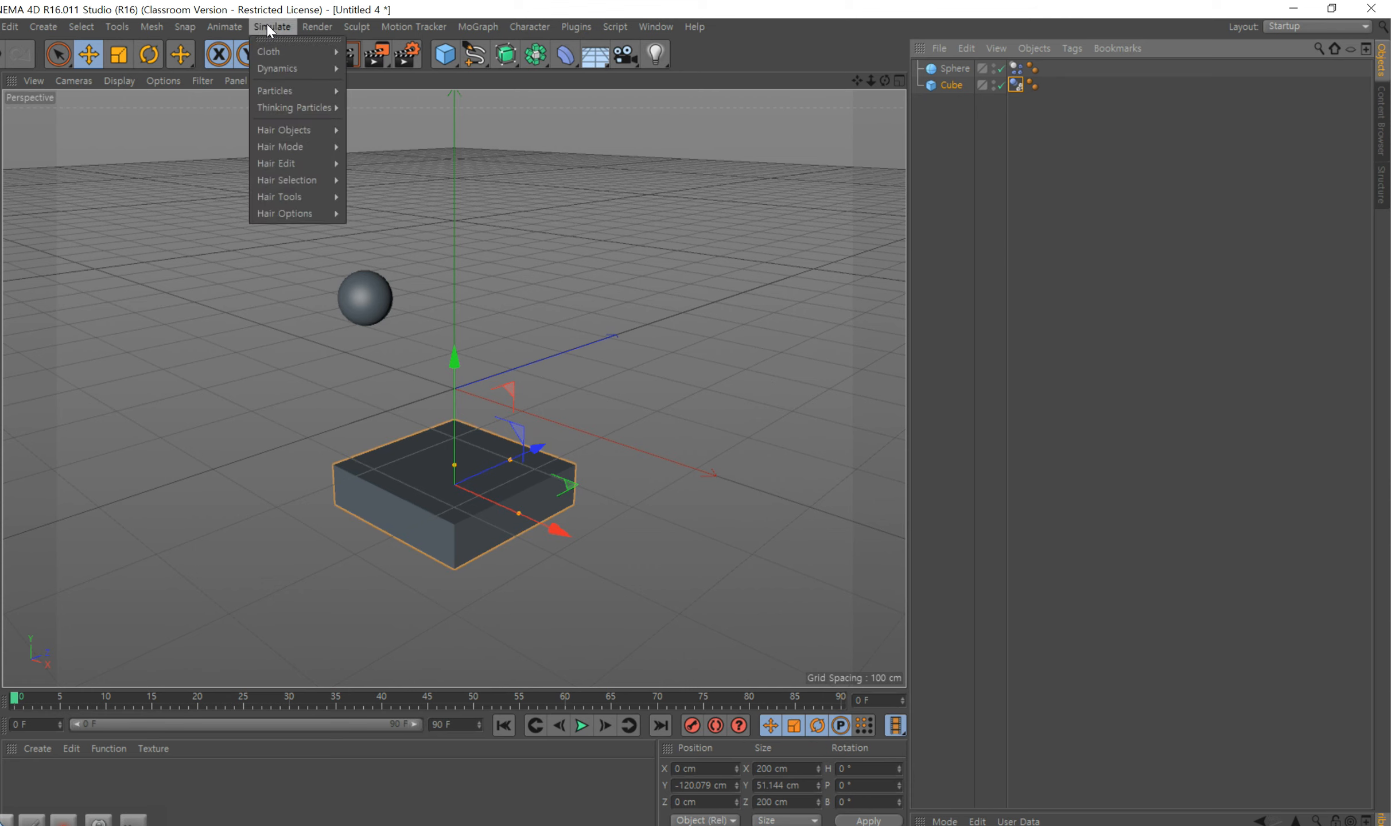
pyautogui.moveTo(266, 71)
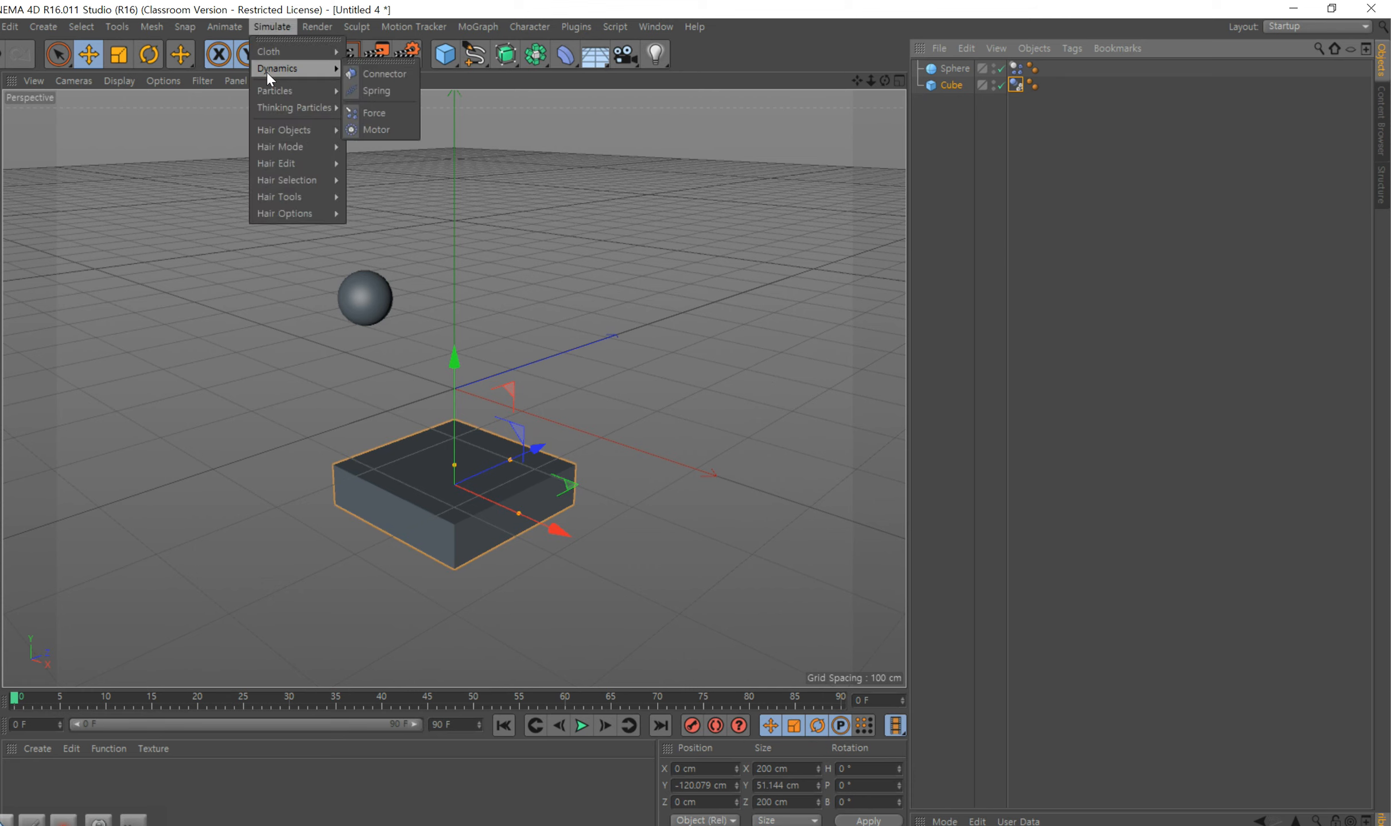
pyautogui.click(376, 73)
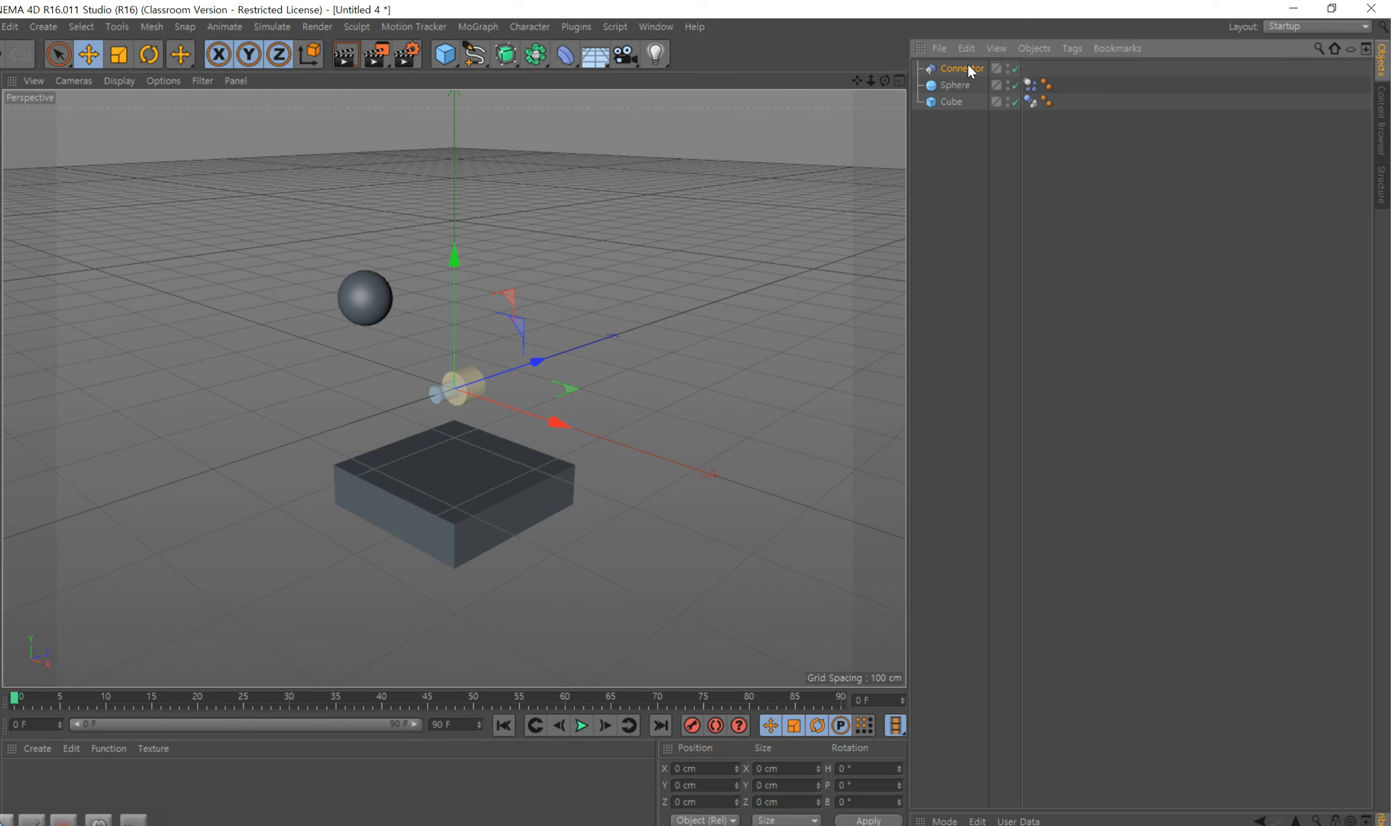
# - Read the connector setup instructions on the PowerPoint slide and return to the maximized CINEMA 4D window
pyautogui.click(1332, 8)
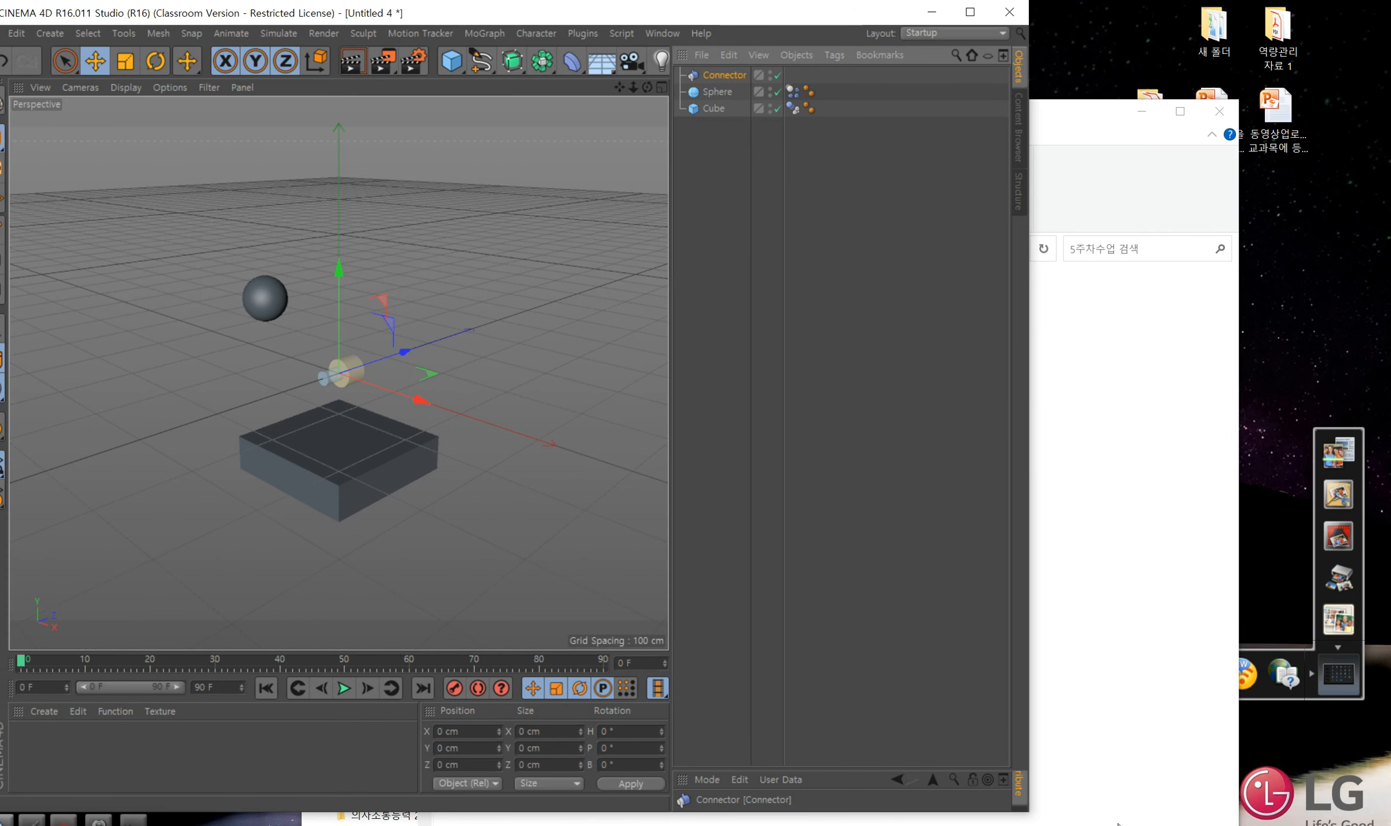
pyautogui.moveTo(1108, 132); pyautogui.dragTo(1112, 32)
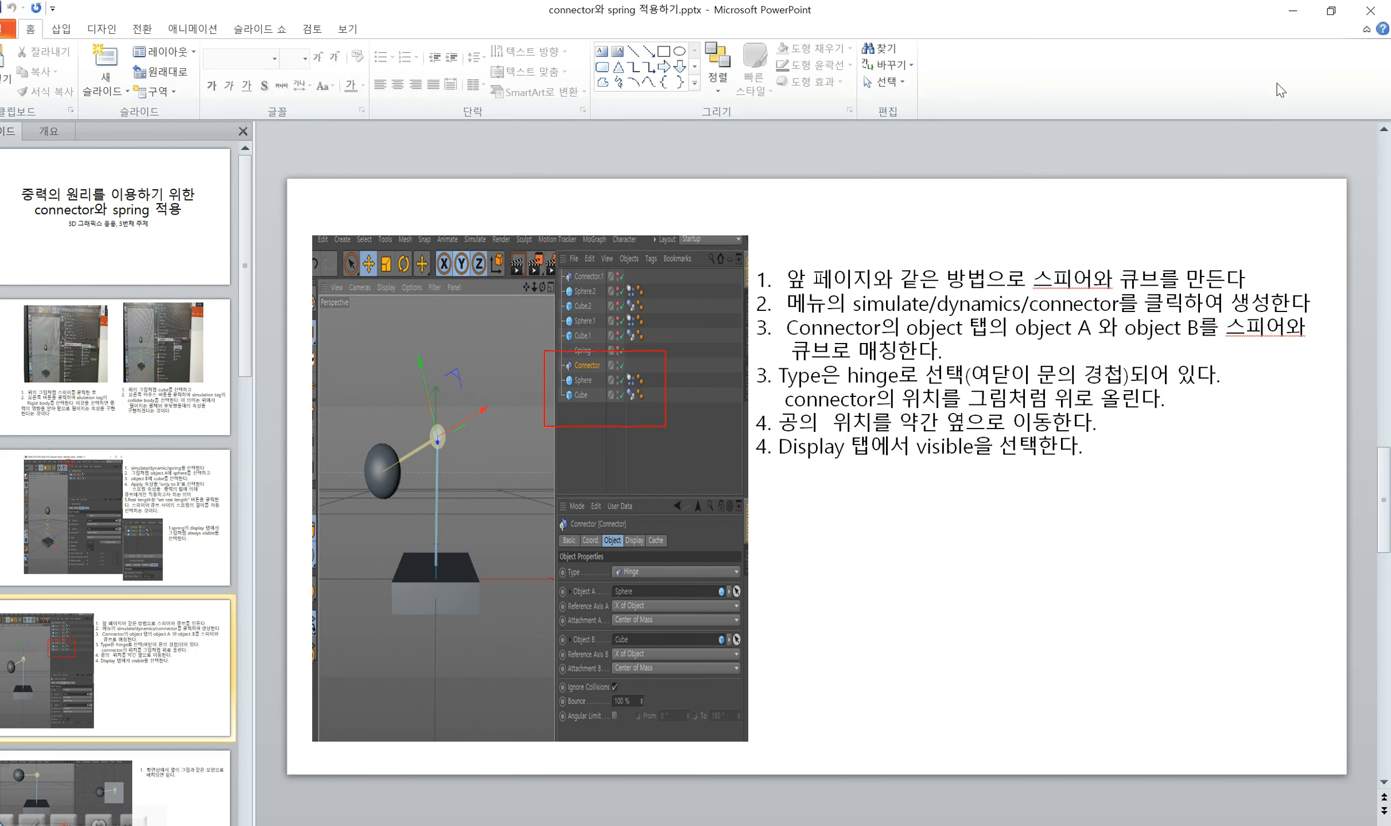
pyautogui.click(1293, 10)
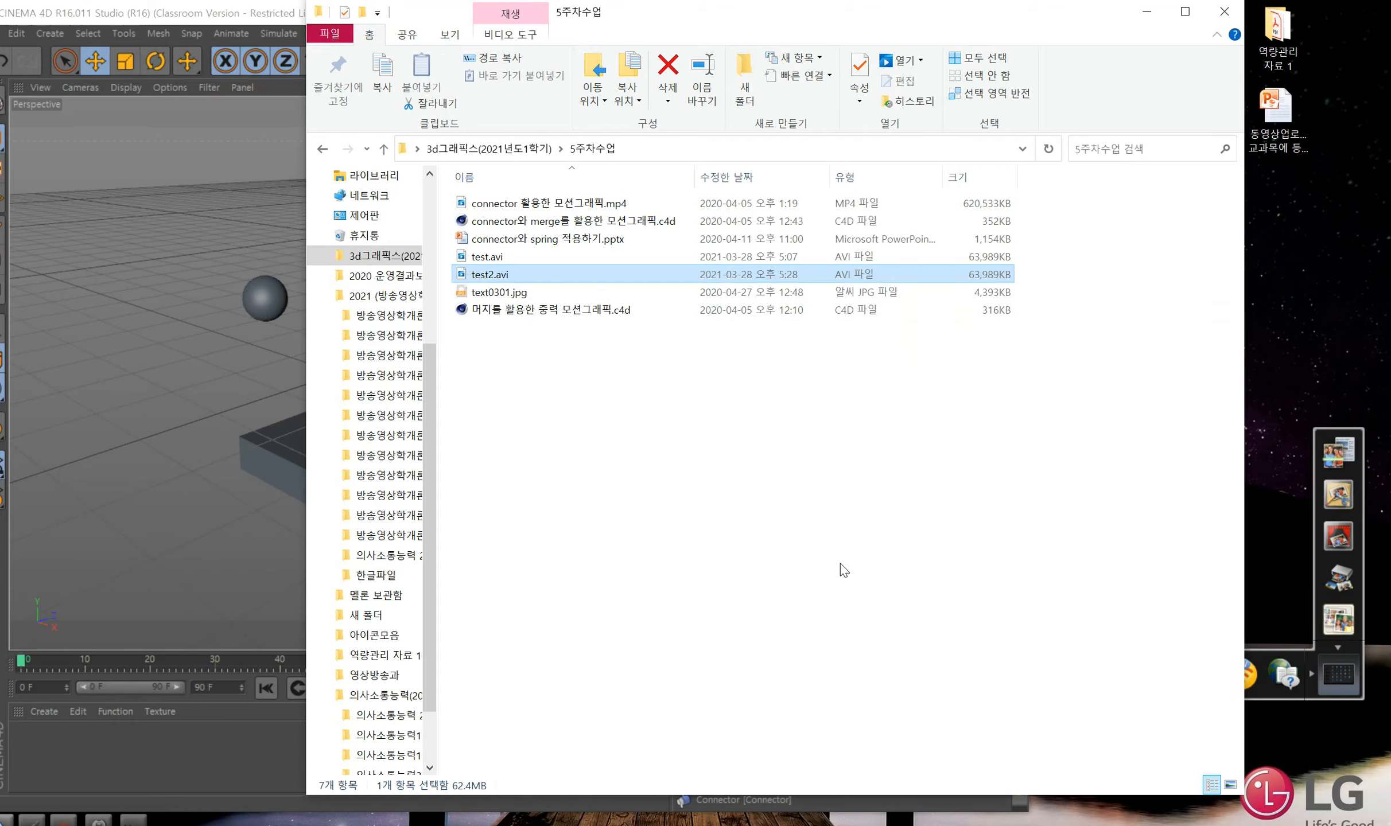
pyautogui.click(115, 433)
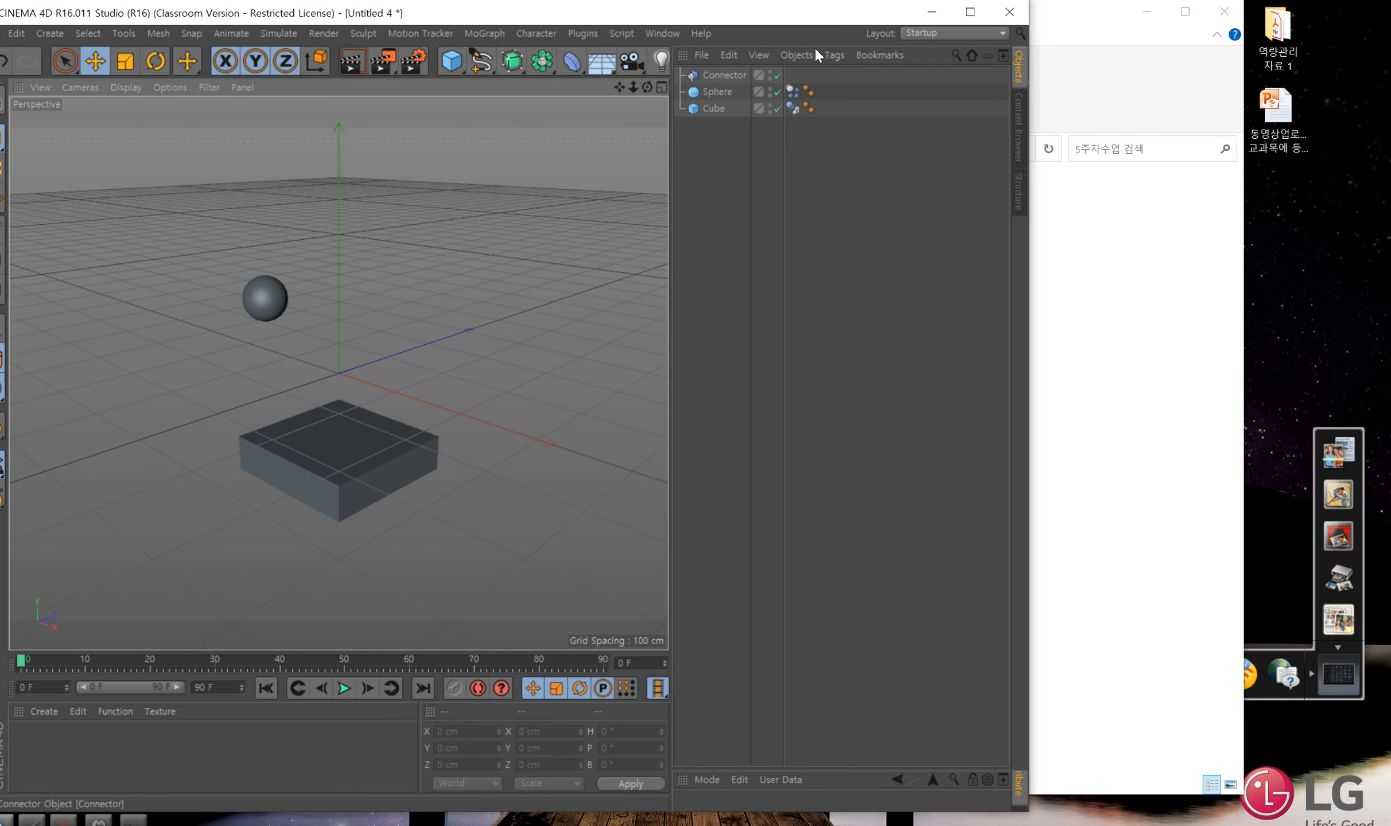
pyautogui.moveTo(804, 16); pyautogui.dragTo(1000, 18)
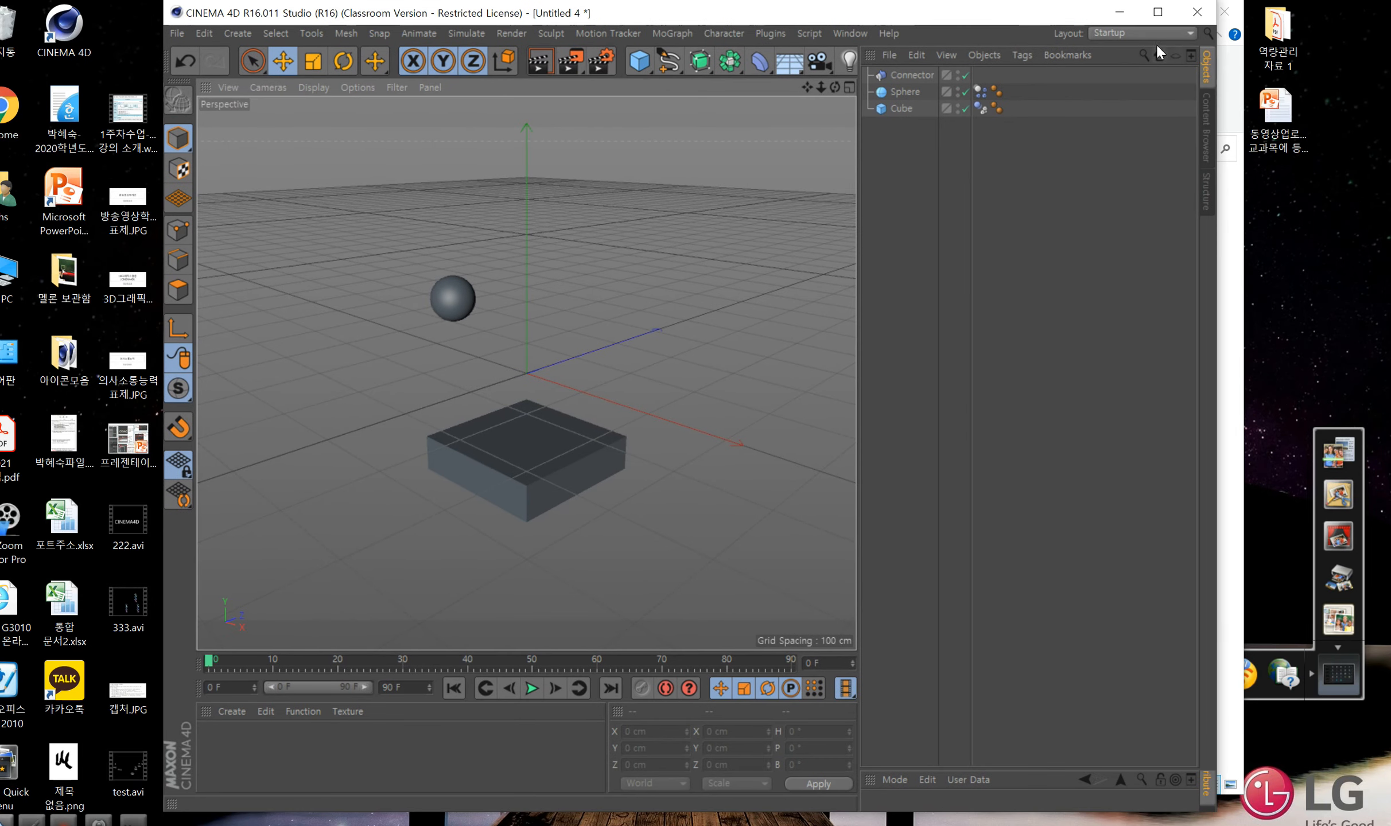
pyautogui.click(1165, 13)
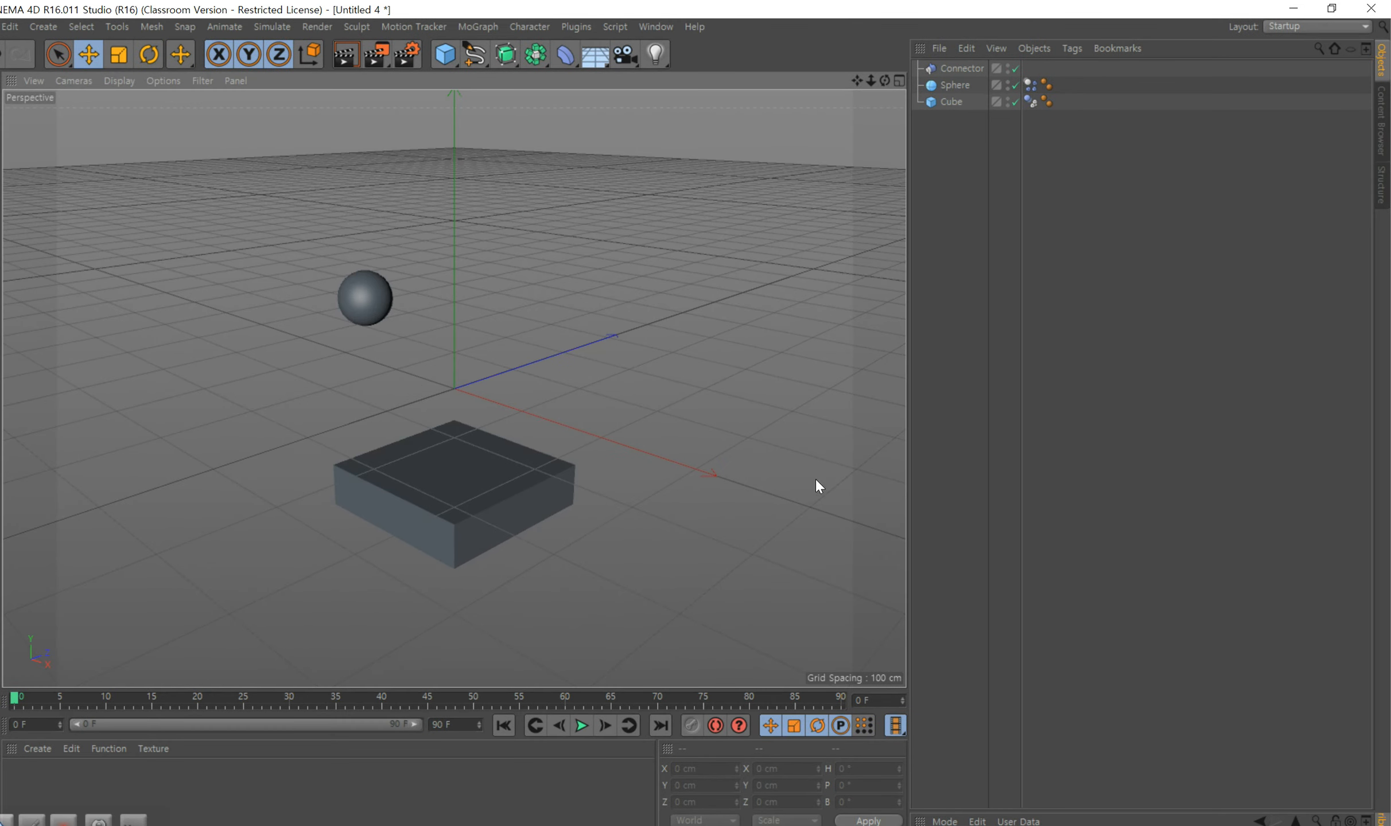
# - Add a second dynamics Connector and delete both connectors from the scene
pyautogui.click(286, 30)
pyautogui.moveTo(283, 67)
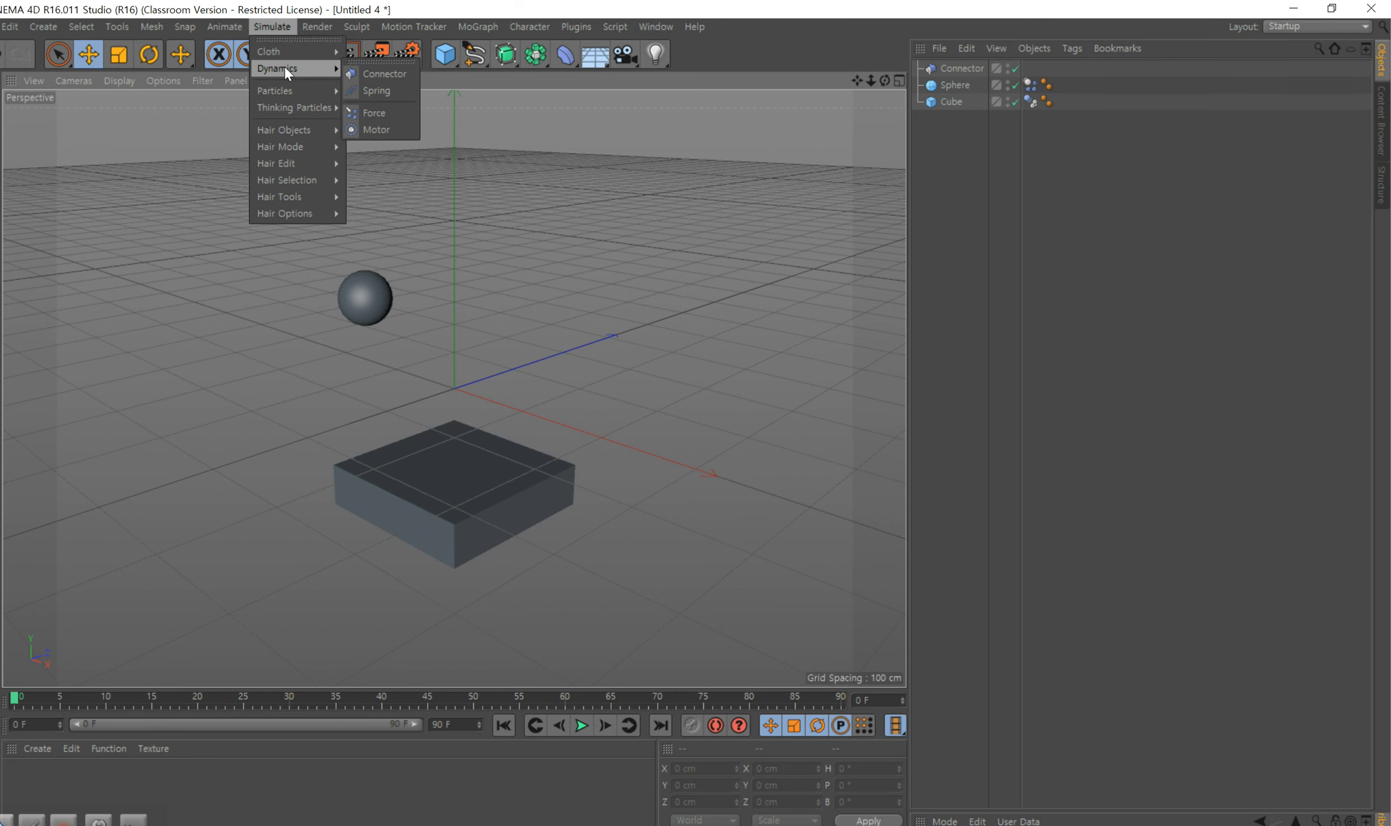
pyautogui.click(379, 74)
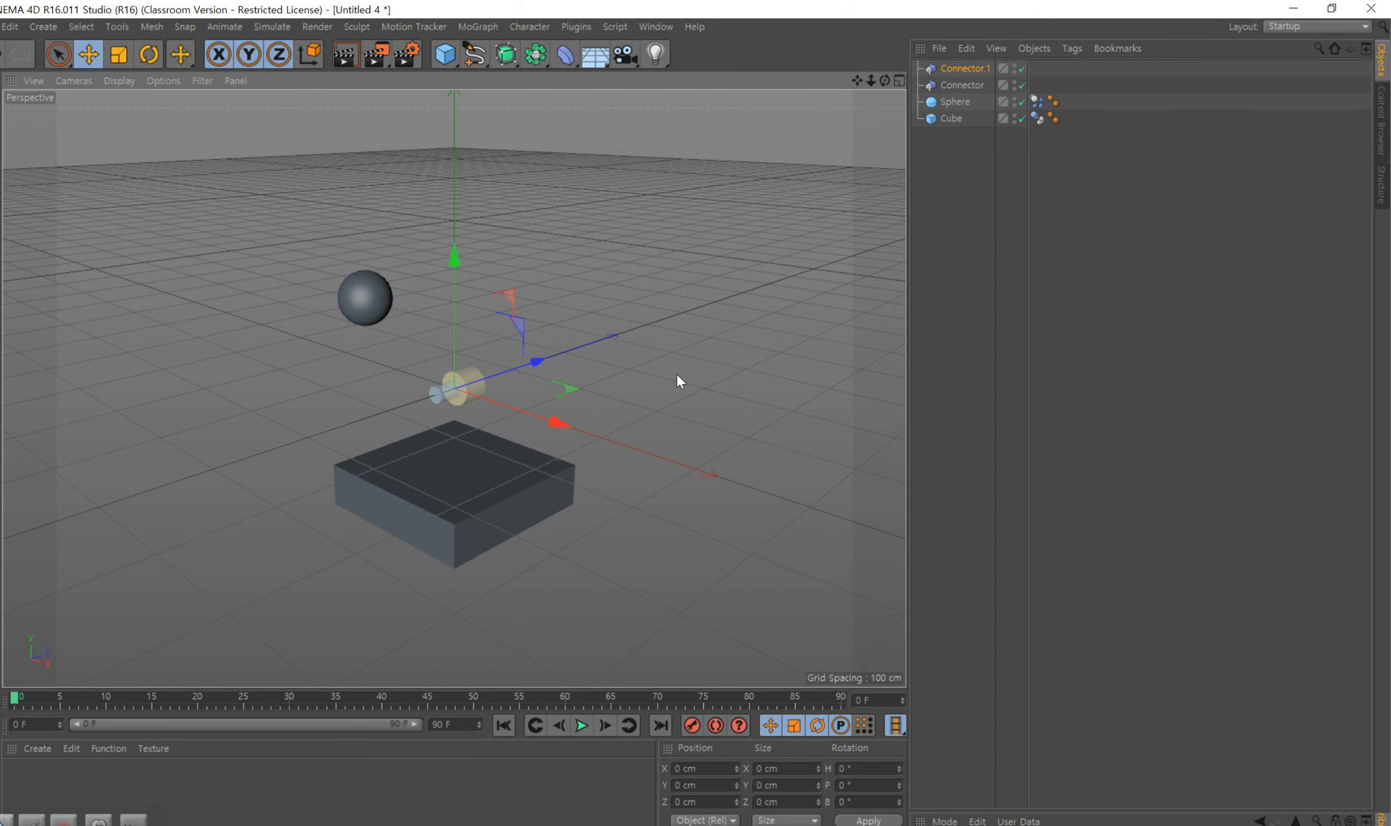
pyautogui.click(967, 66)
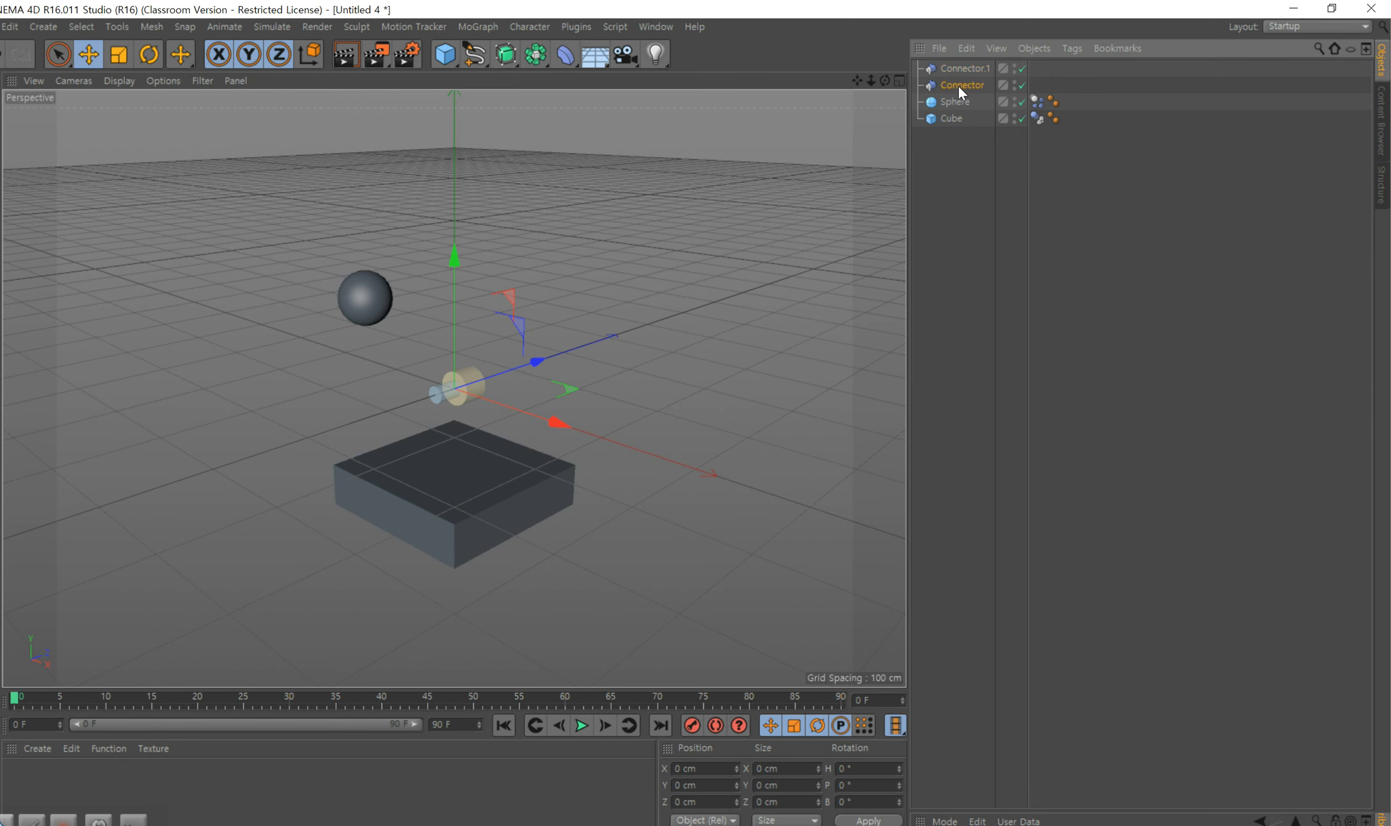
pyautogui.press('Delete')
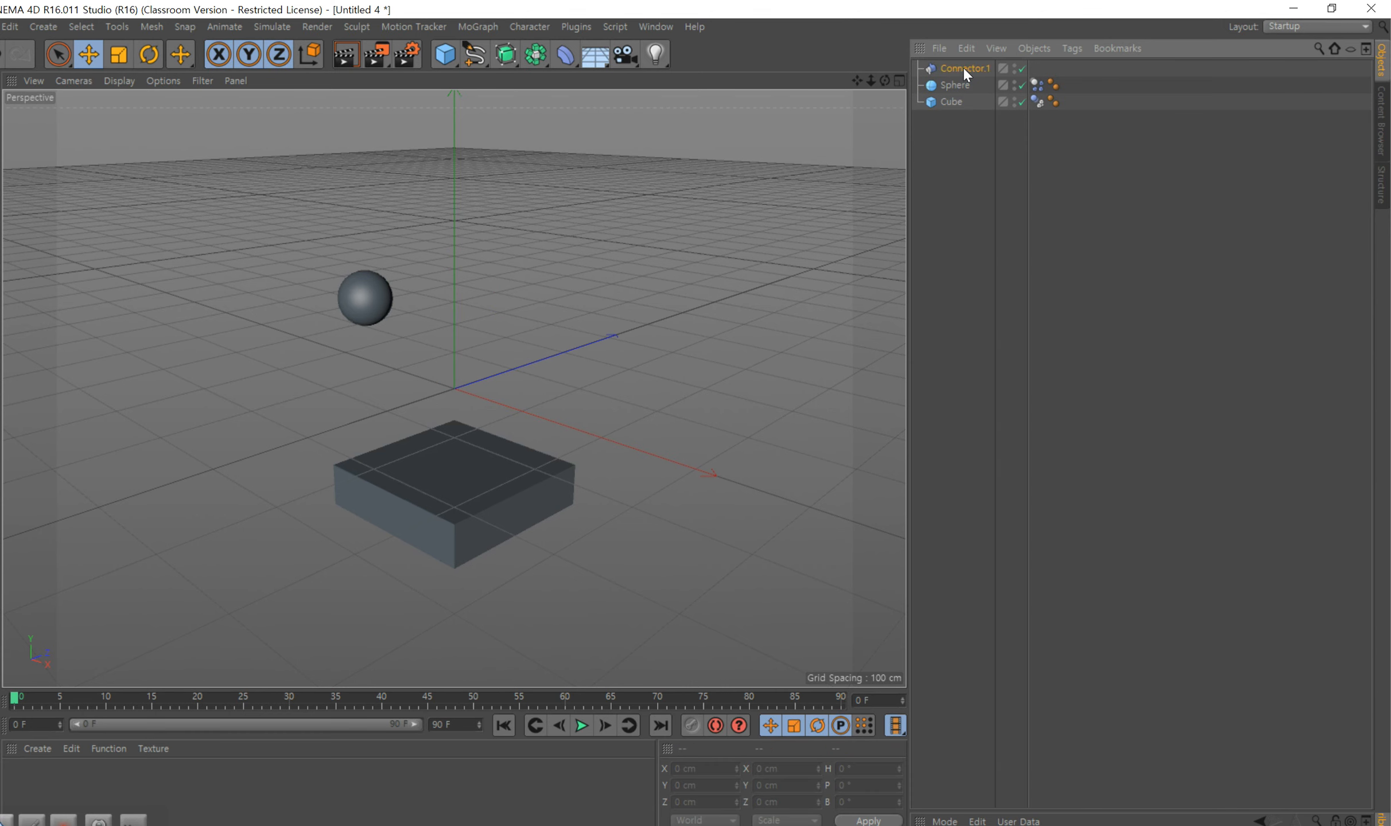
pyautogui.press('Delete')
# - Add a dynamics Connector and raise it above the sphere to a Y position of about 213 cm
pyautogui.click(281, 26)
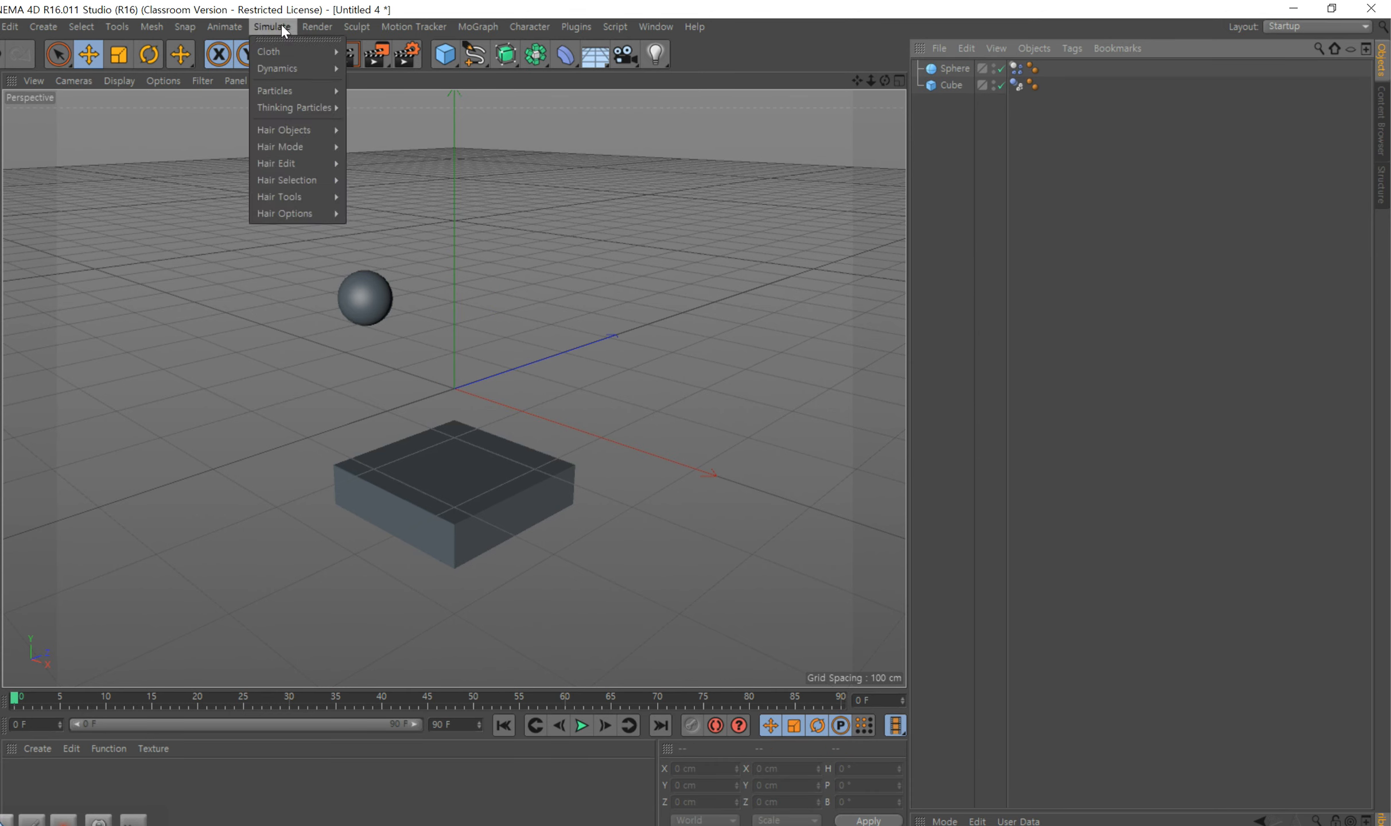
pyautogui.moveTo(279, 68)
pyautogui.click(383, 74)
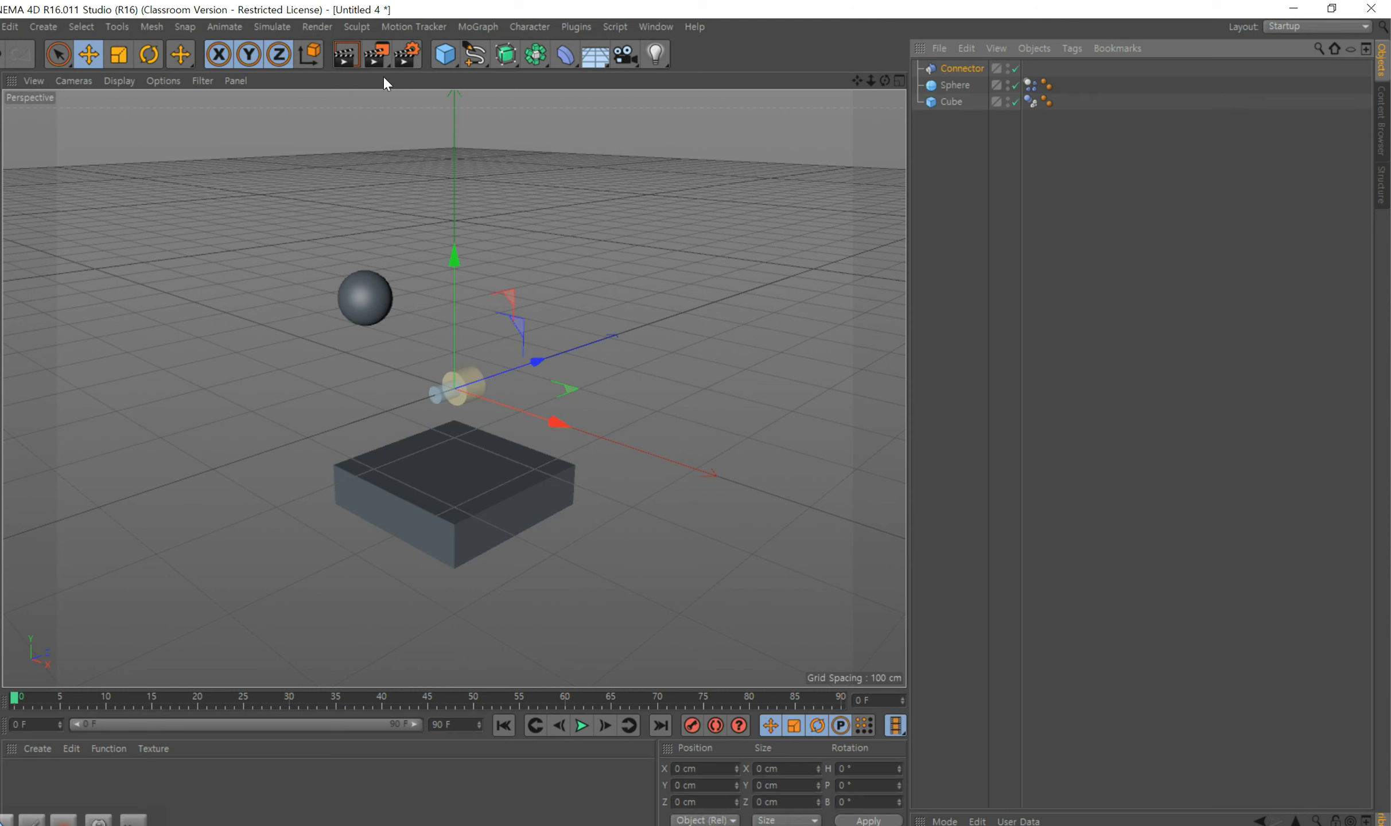
pyautogui.moveTo(451, 243); pyautogui.dragTo(460, 46)
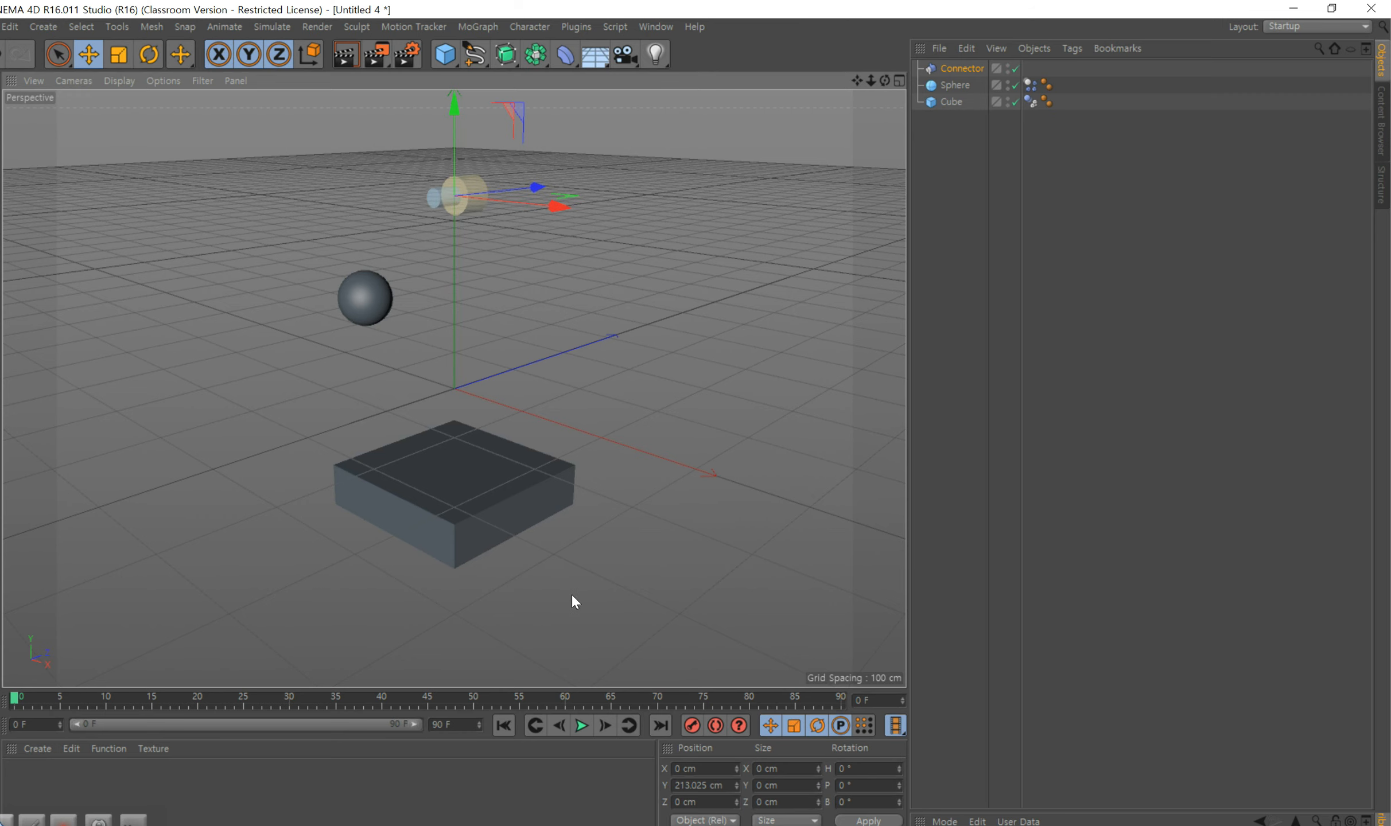
# - Link the hinge connector to the two bodies, with the sphere as Object A and the cube as Object B
pyautogui.click(369, 298)
pyautogui.click(433, 457)
pyautogui.click(955, 69)
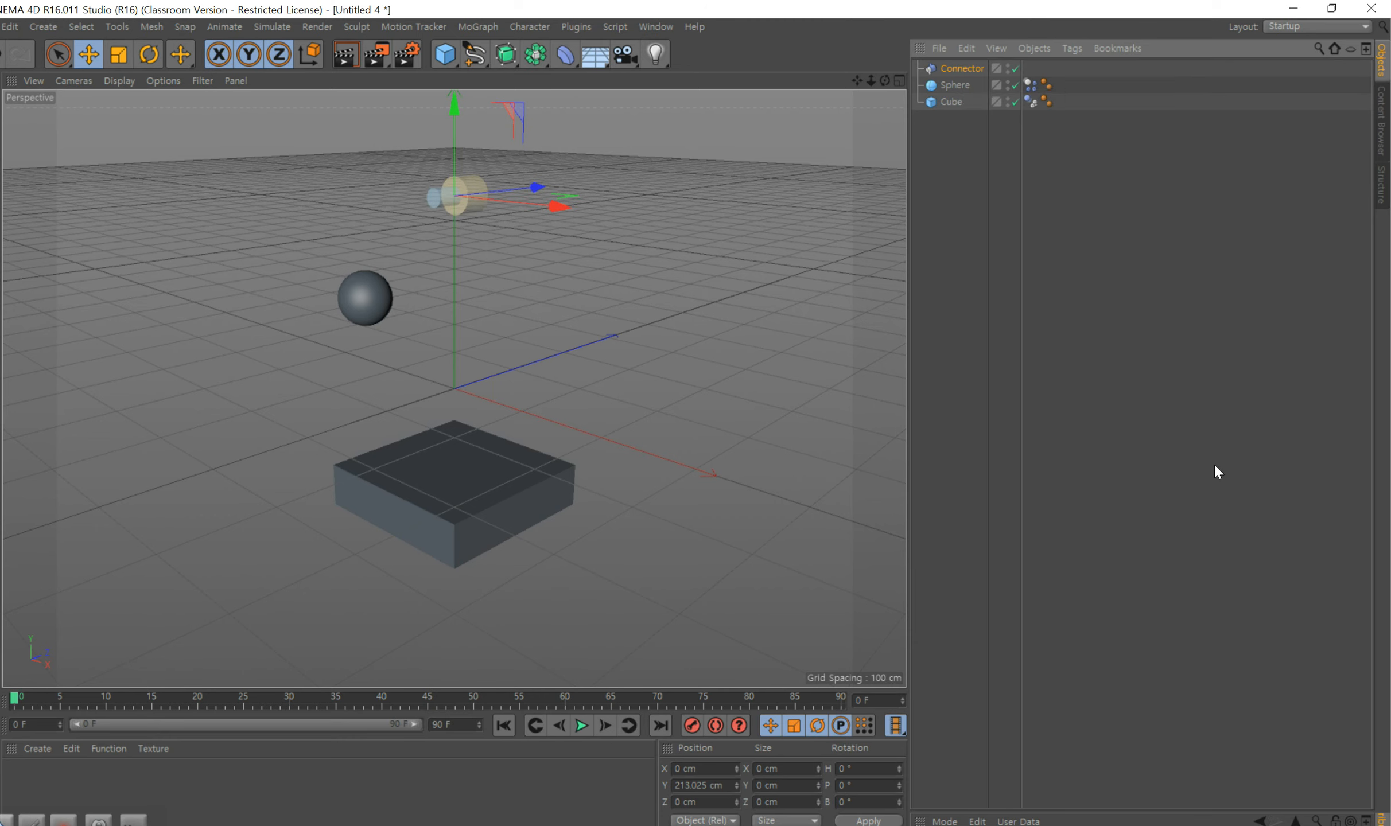
pyautogui.moveTo(1091, 811); pyautogui.dragTo(1083, 413)
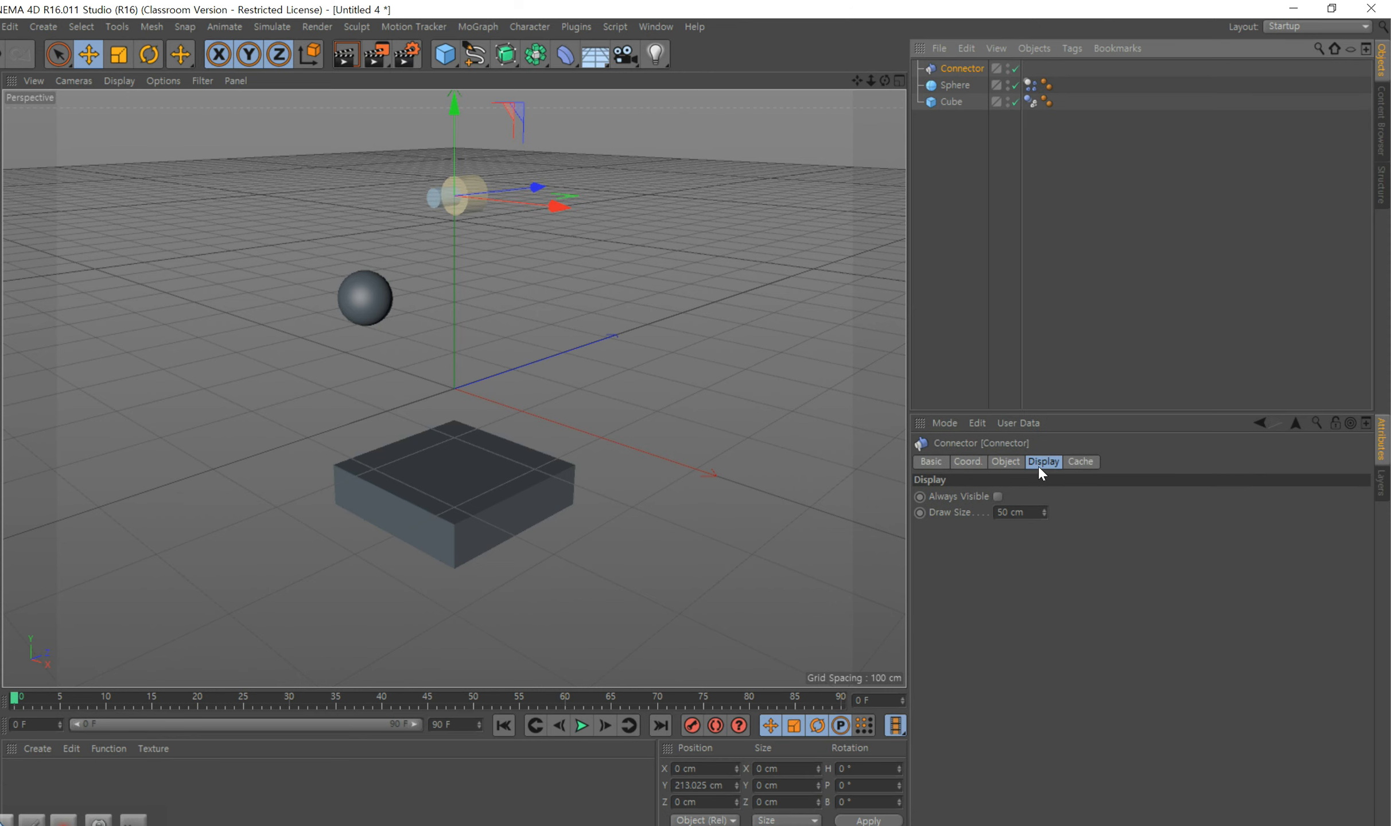
pyautogui.click(1006, 462)
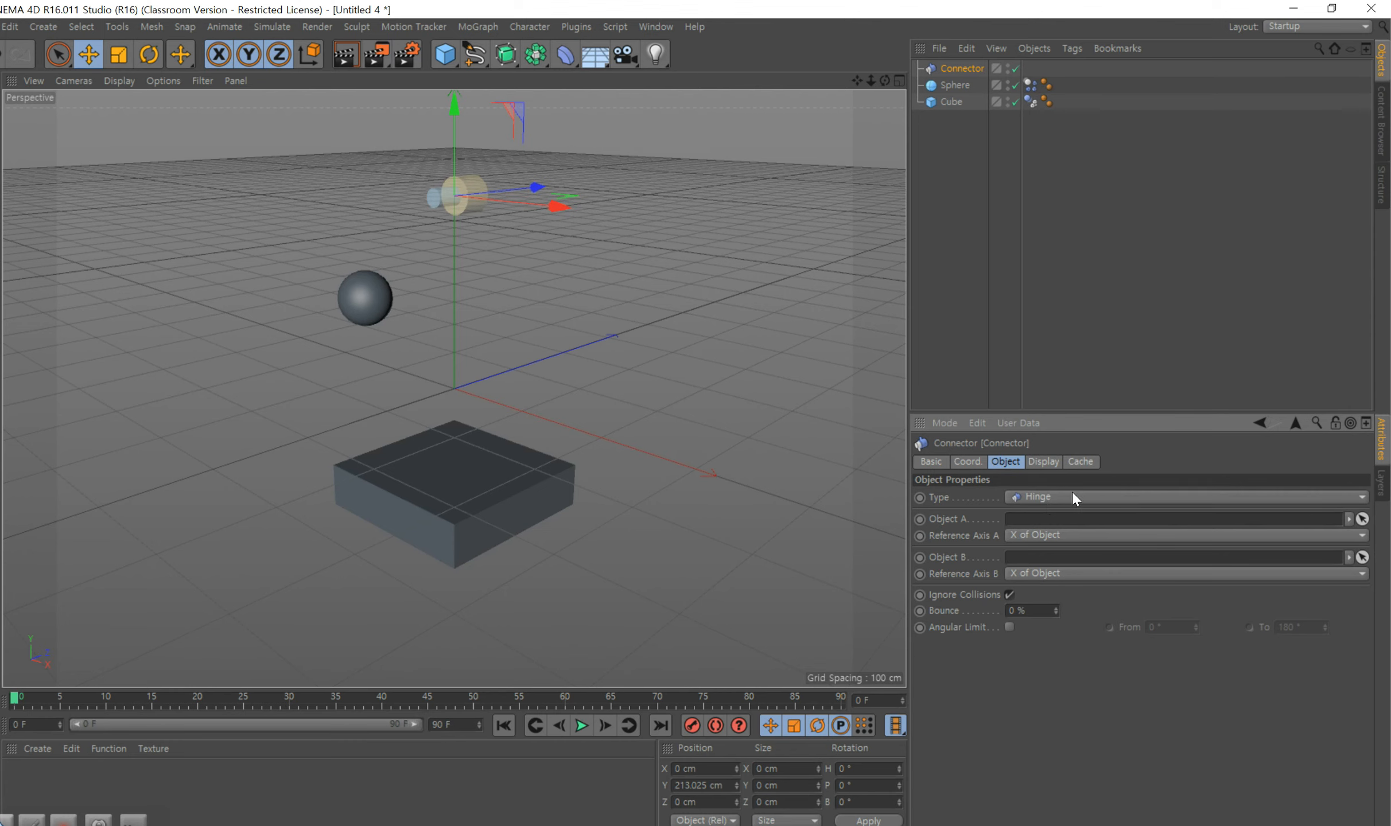
pyautogui.moveTo(963, 85); pyautogui.dragTo(1036, 519)
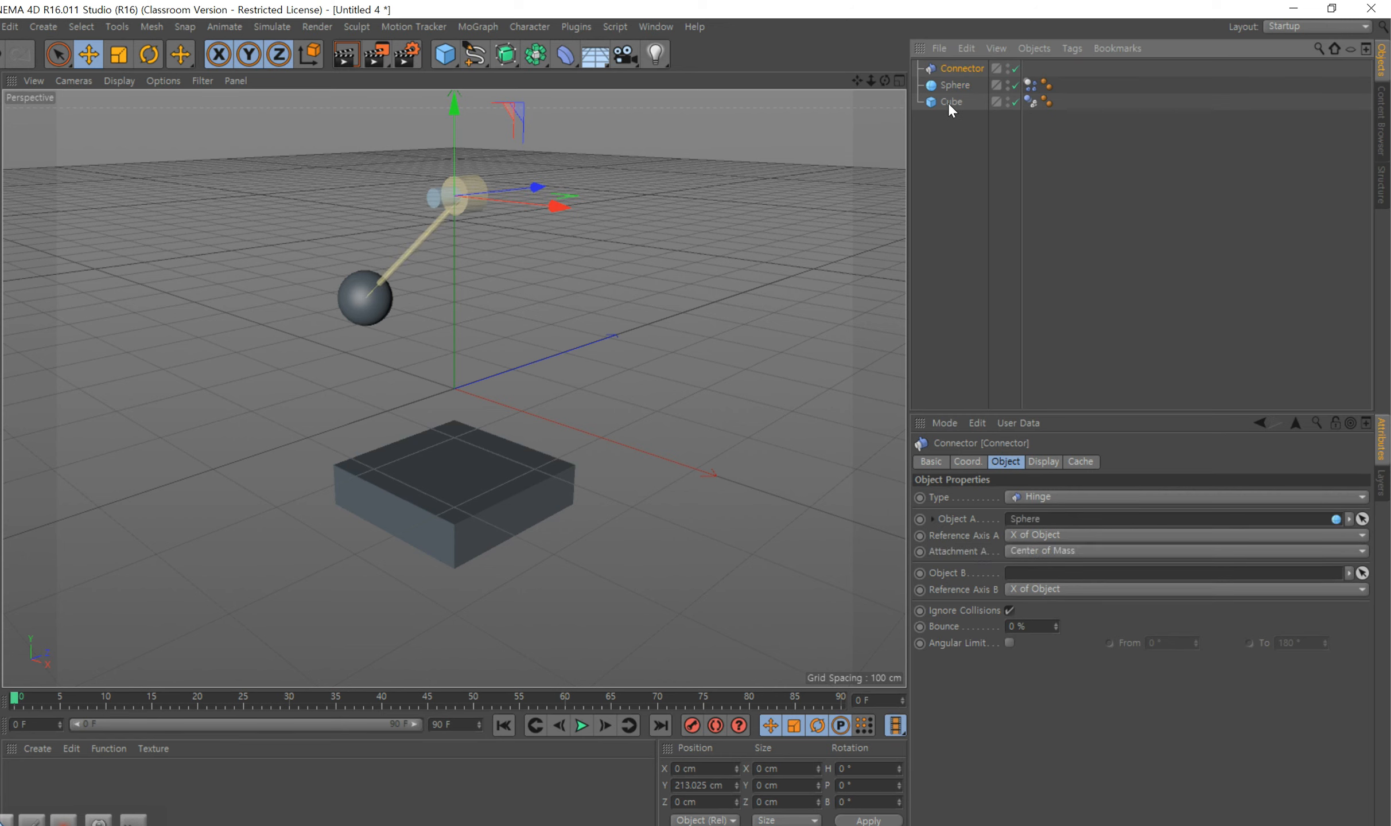
pyautogui.moveTo(998, 468); pyautogui.dragTo(1025, 574)
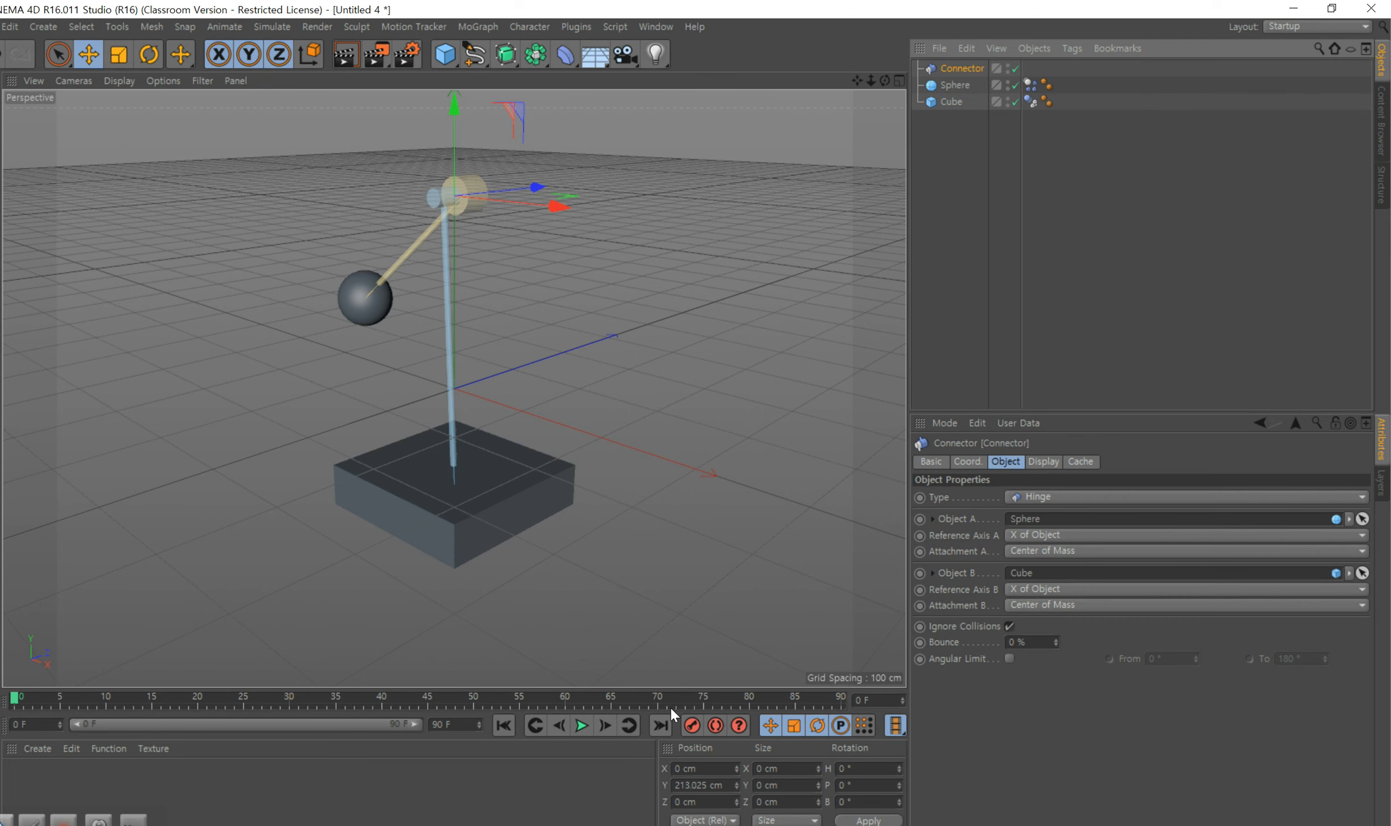
# - Play the hinge simulation, examine the swinging sphere from the side, stop it, and return to frame 0
pyautogui.click(578, 725)
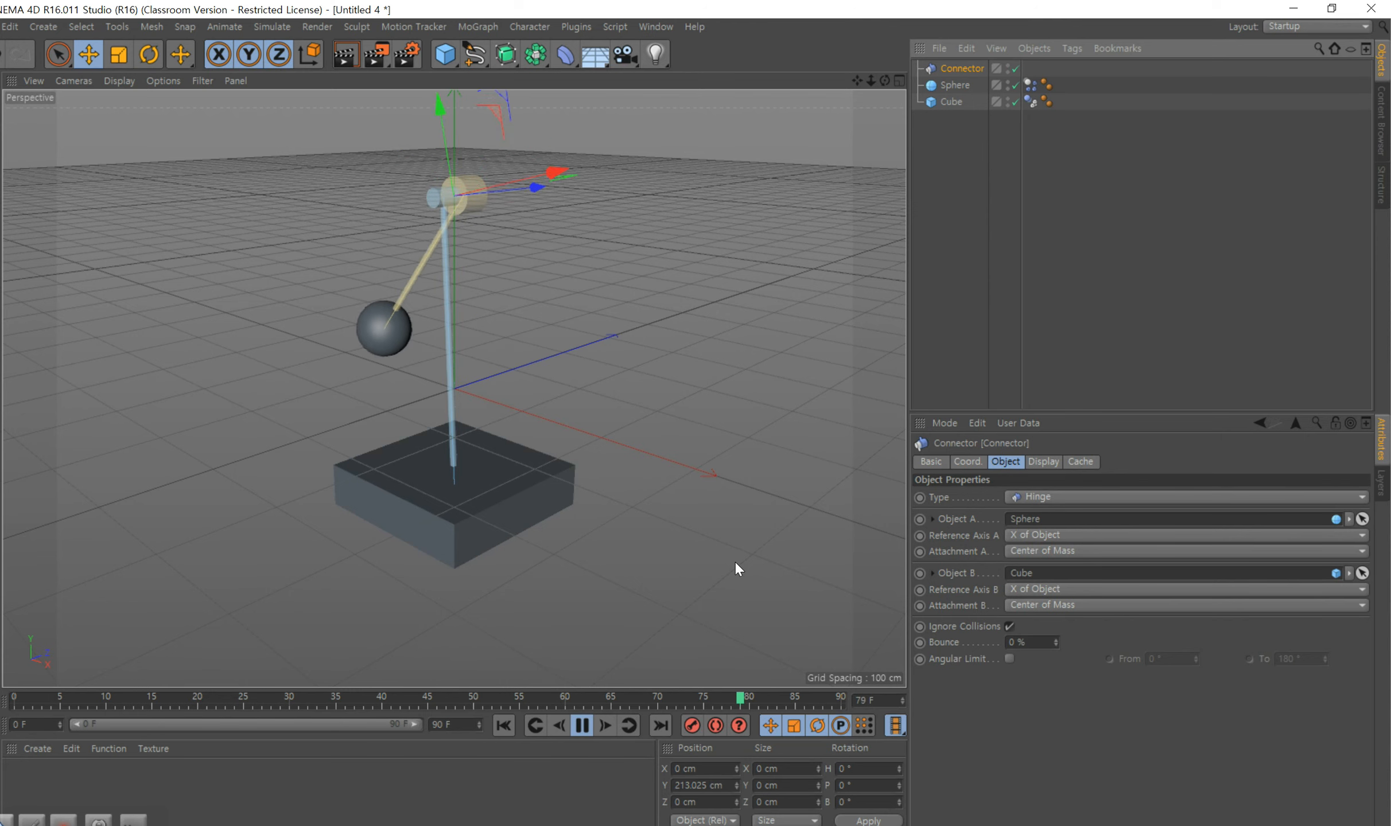
pyautogui.moveTo(884, 80); pyautogui.dragTo(843, 98)
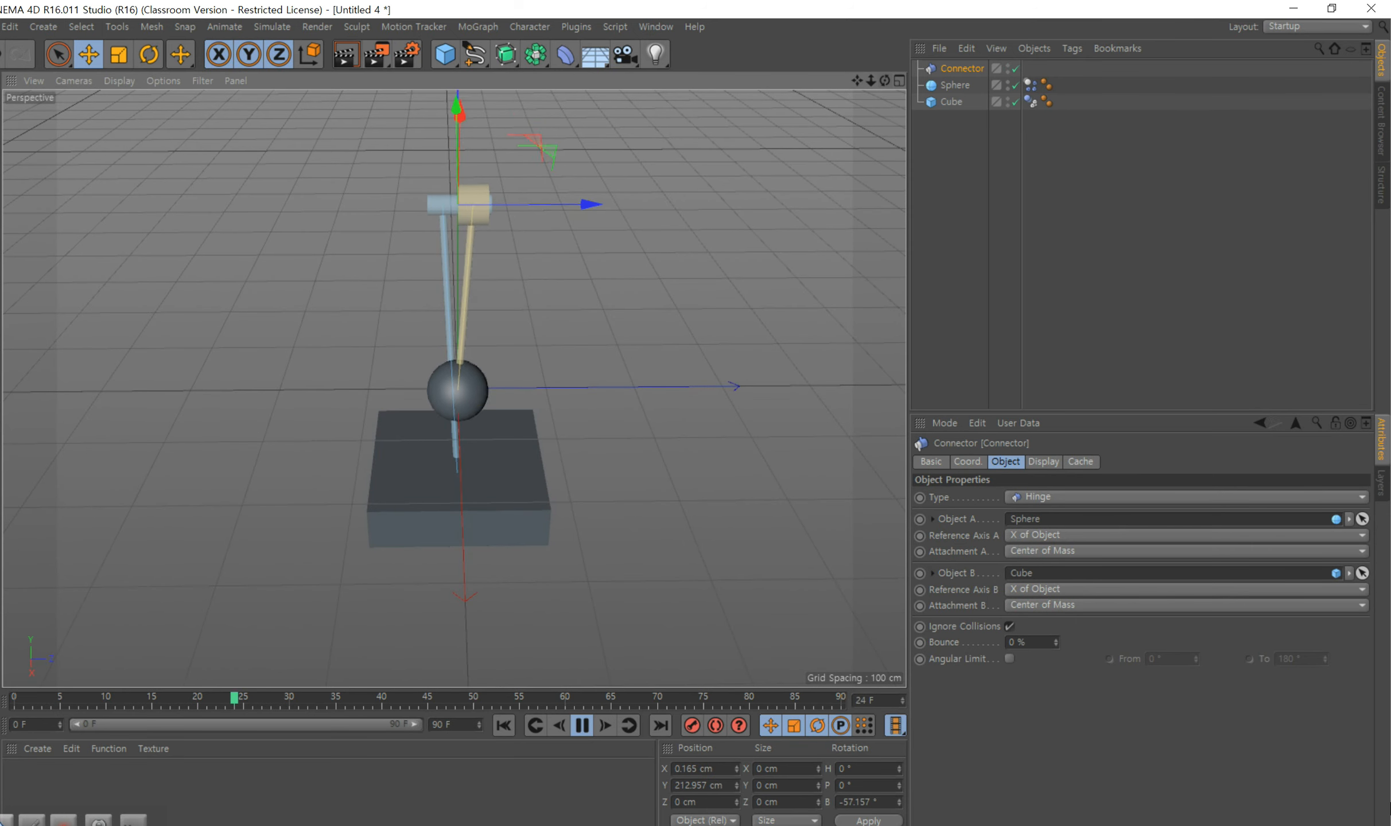
pyautogui.click(582, 726)
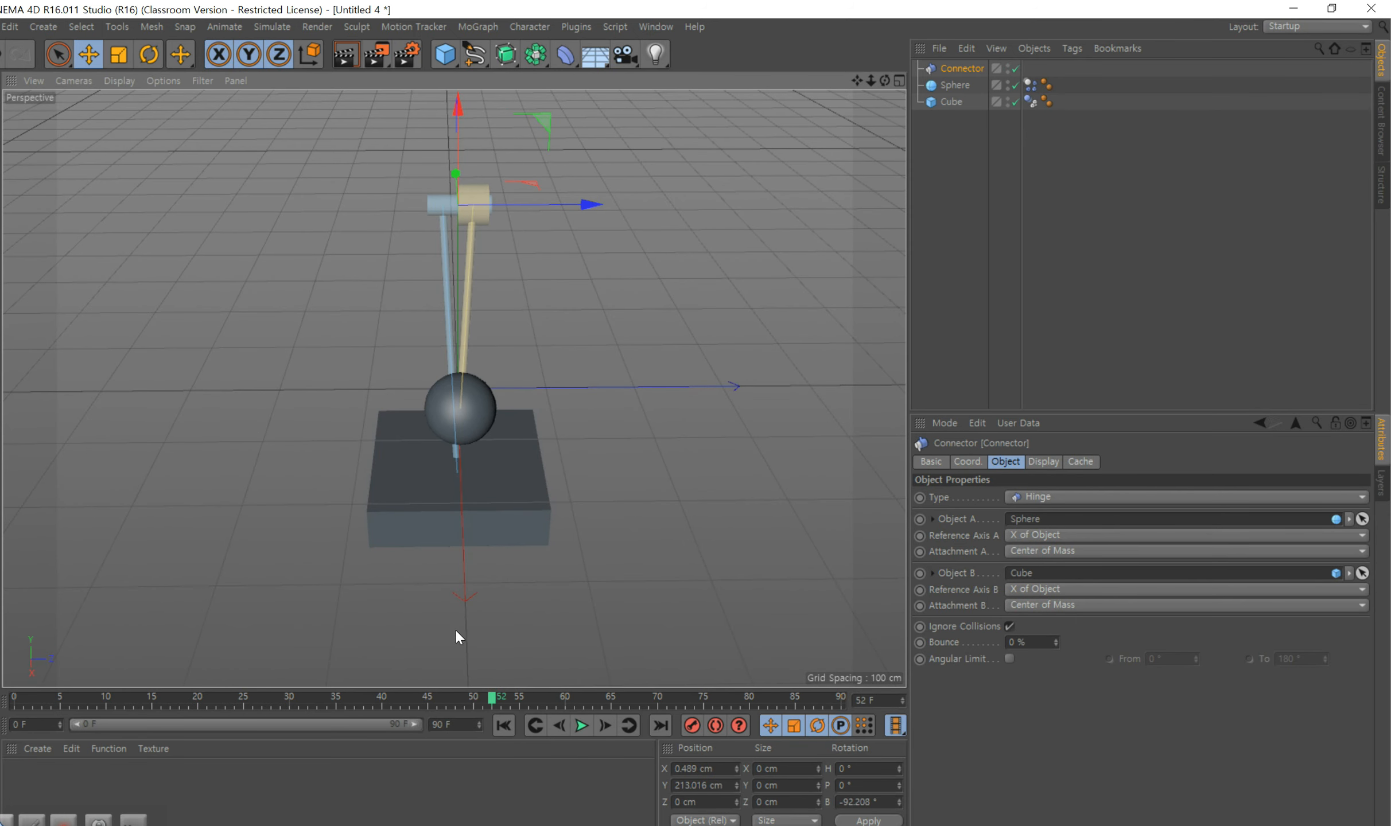
pyautogui.moveTo(492, 699); pyautogui.dragTo(13, 703)
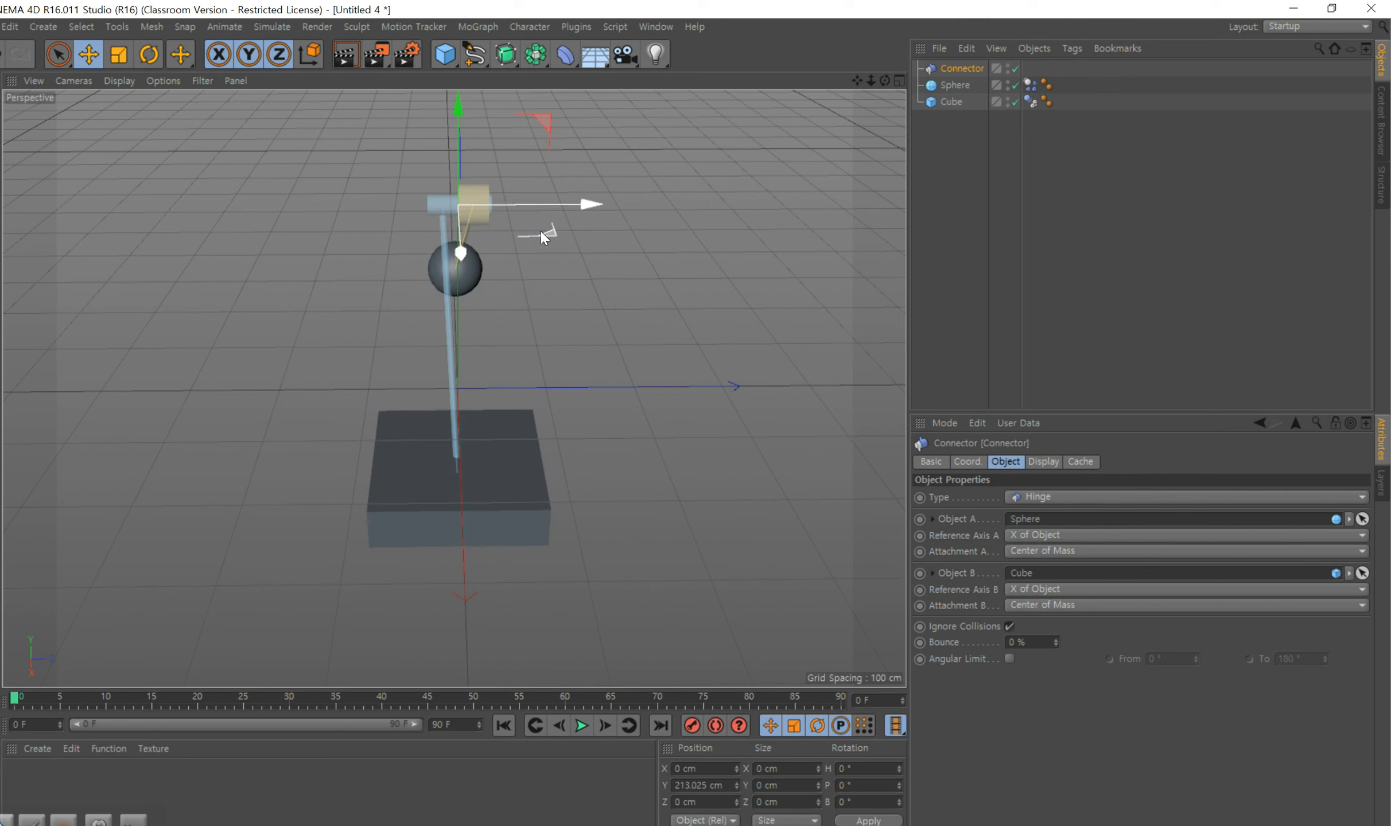
# - Shift the sphere to a Z position of about 37 cm and select the connector to check the arm's alignment
pyautogui.click(958, 84)
pyautogui.moveTo(594, 270); pyautogui.dragTo(625, 260)
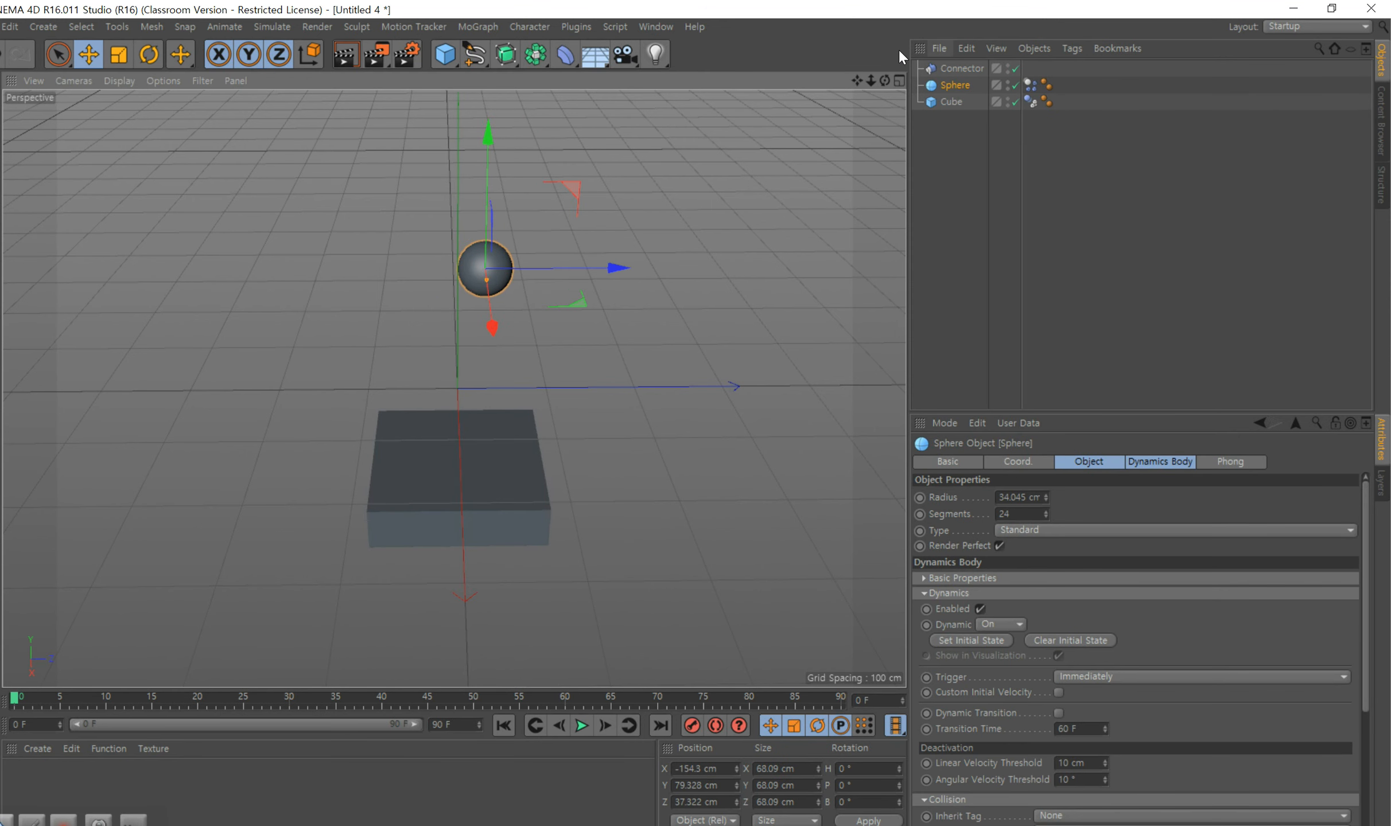
pyautogui.moveTo(886, 83)
pyautogui.mouseDown()
pyautogui.moveTo(898, 78)
pyautogui.moveTo(887, 84)
pyautogui.mouseUp()
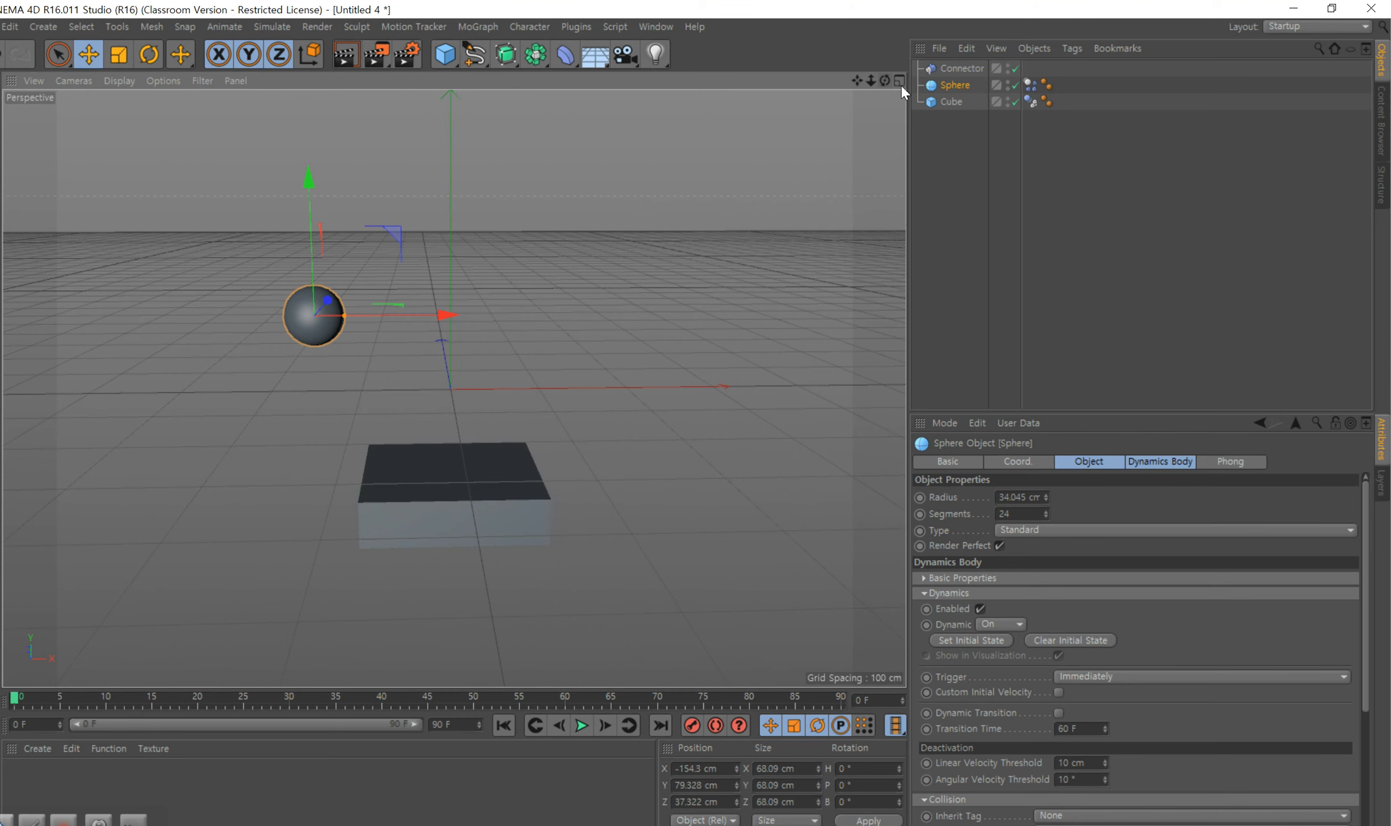
pyautogui.click(970, 68)
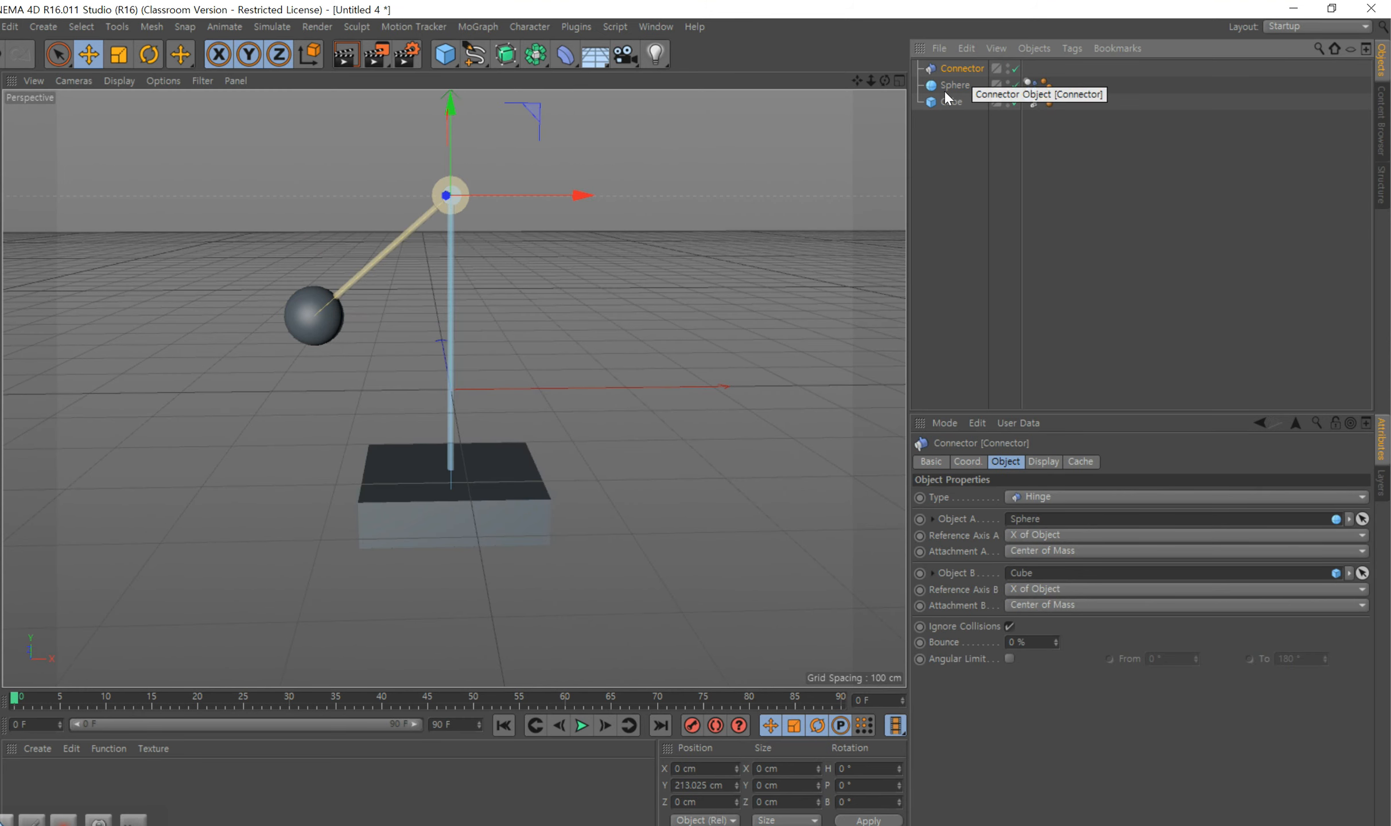
pyautogui.moveTo(884, 81)
pyautogui.mouseDown()
pyautogui.moveTo(913, 89)
pyautogui.moveTo(871, 81)
pyautogui.mouseUp()
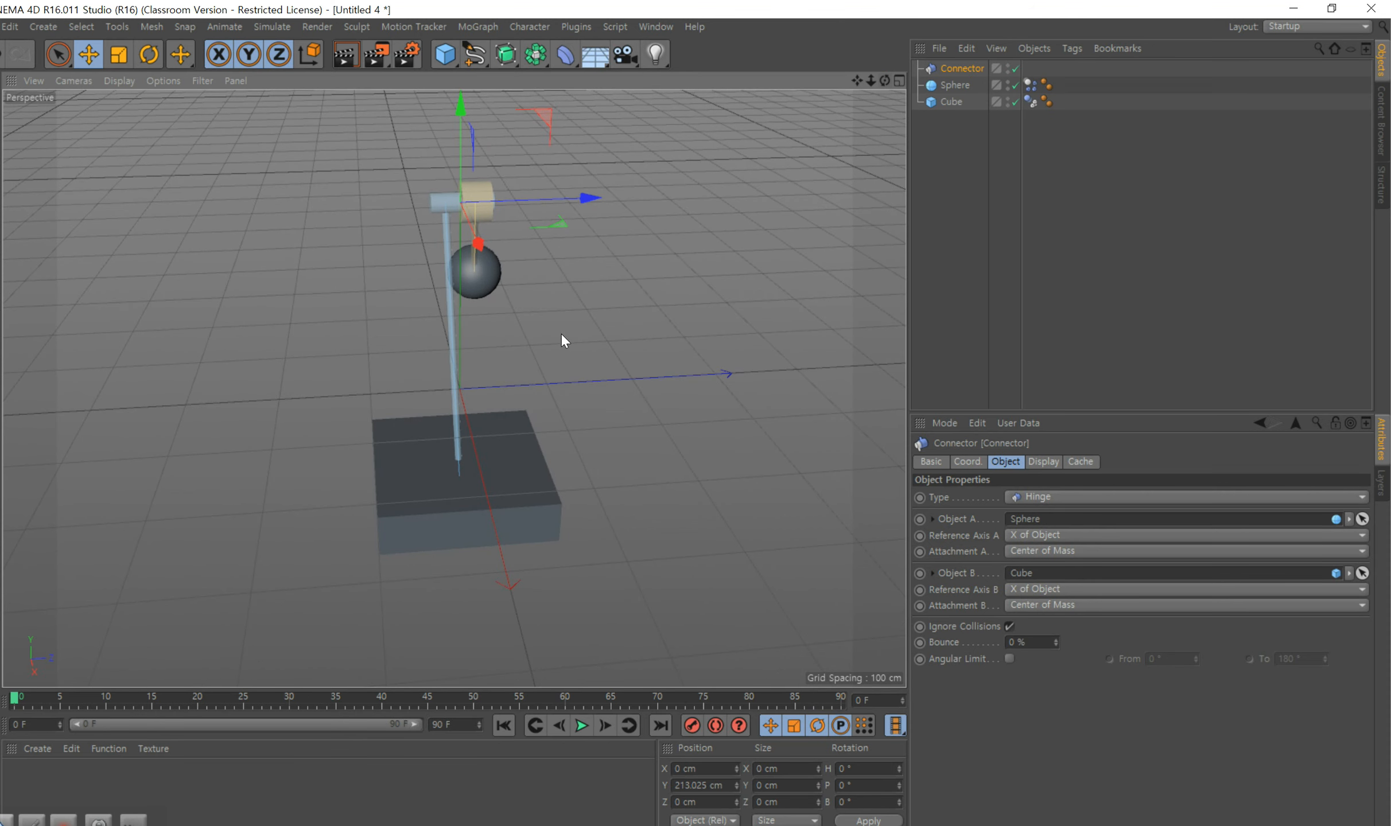
# - Shift the sphere to a Z position of about 78 cm and select the connector to check the arm's alignment
pyautogui.click(966, 87)
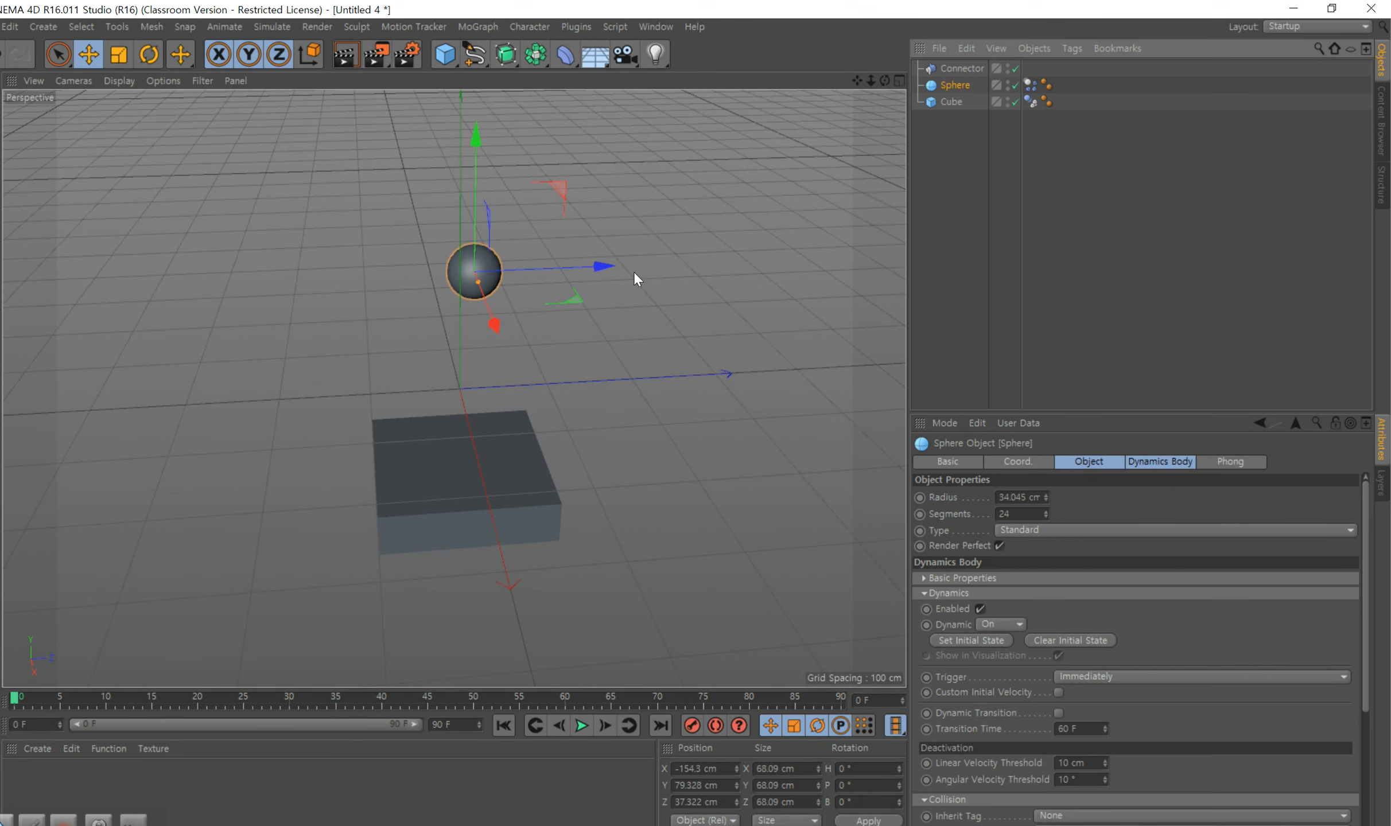
pyautogui.moveTo(611, 265); pyautogui.dragTo(642, 259)
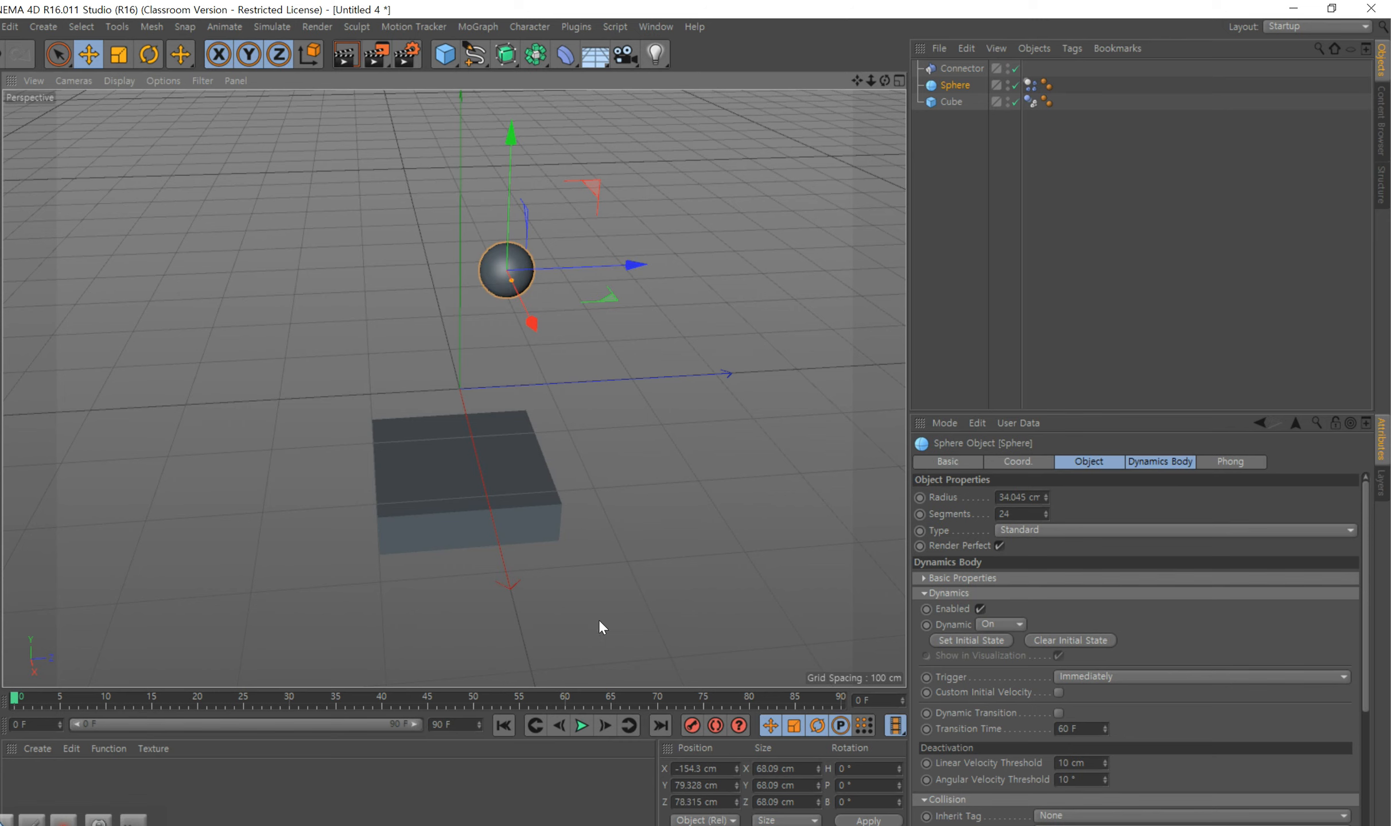
pyautogui.click(948, 70)
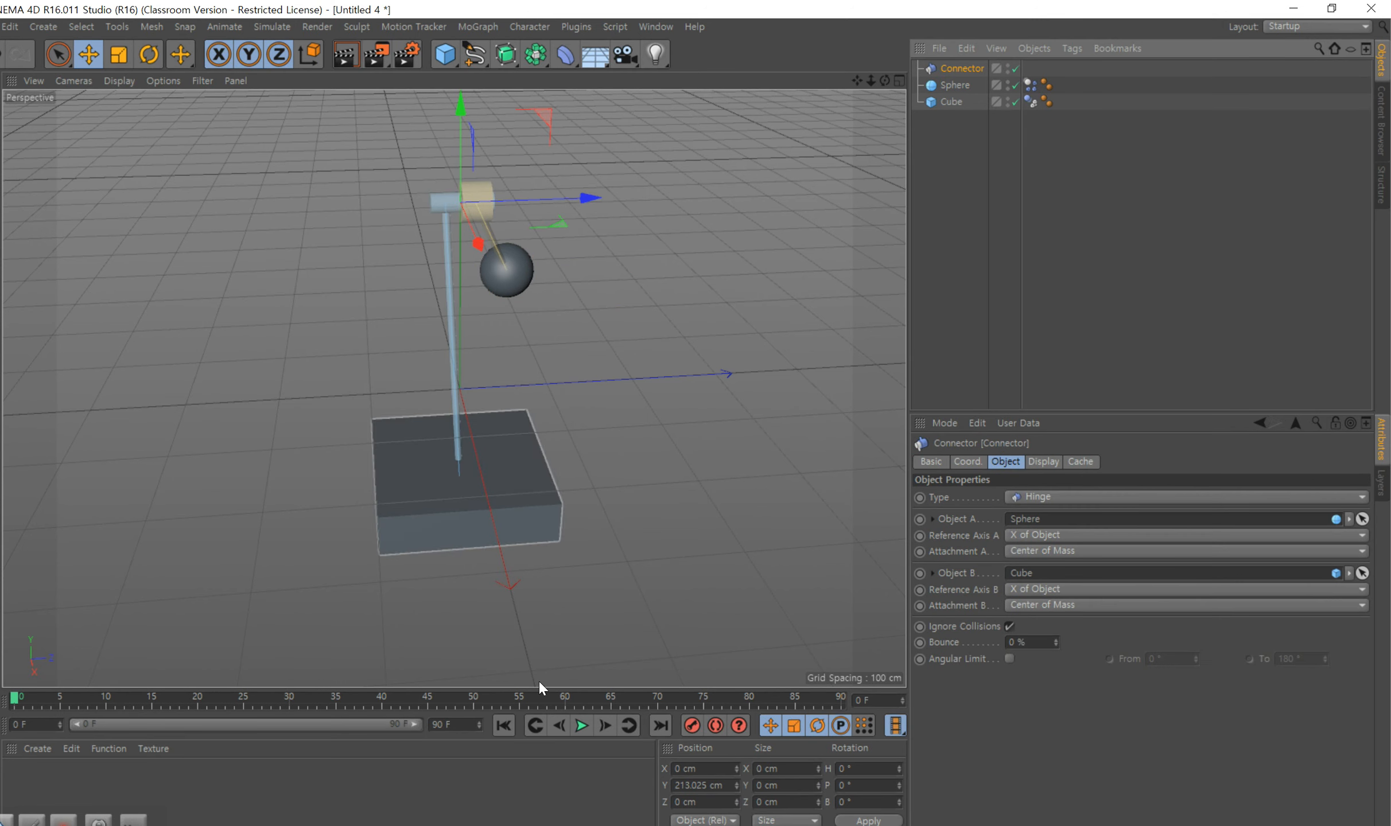
# - Play the hinge simulation to examine the sphere's swing with its new offset, stop it, and return to frame 0
pyautogui.click(581, 725)
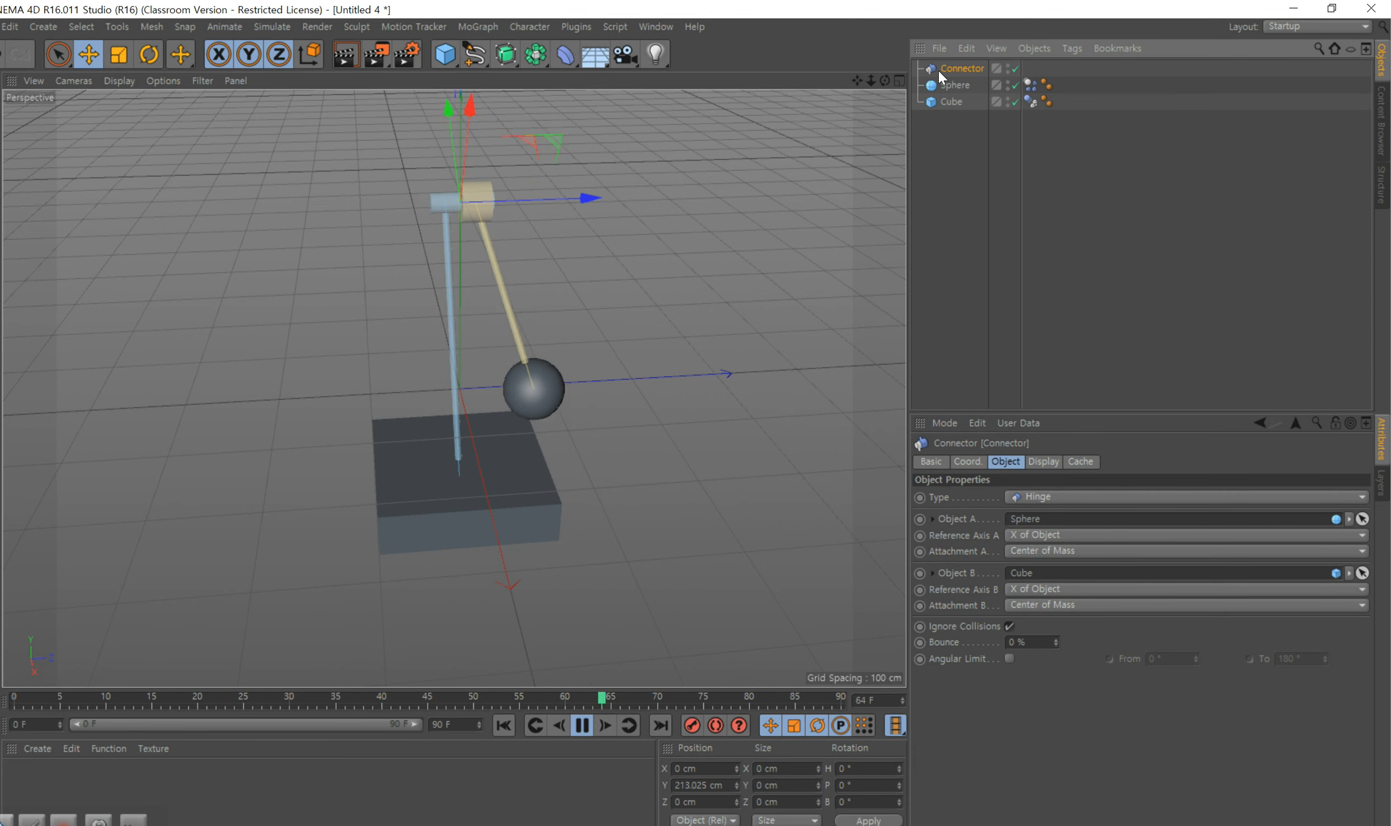
pyautogui.click(581, 726)
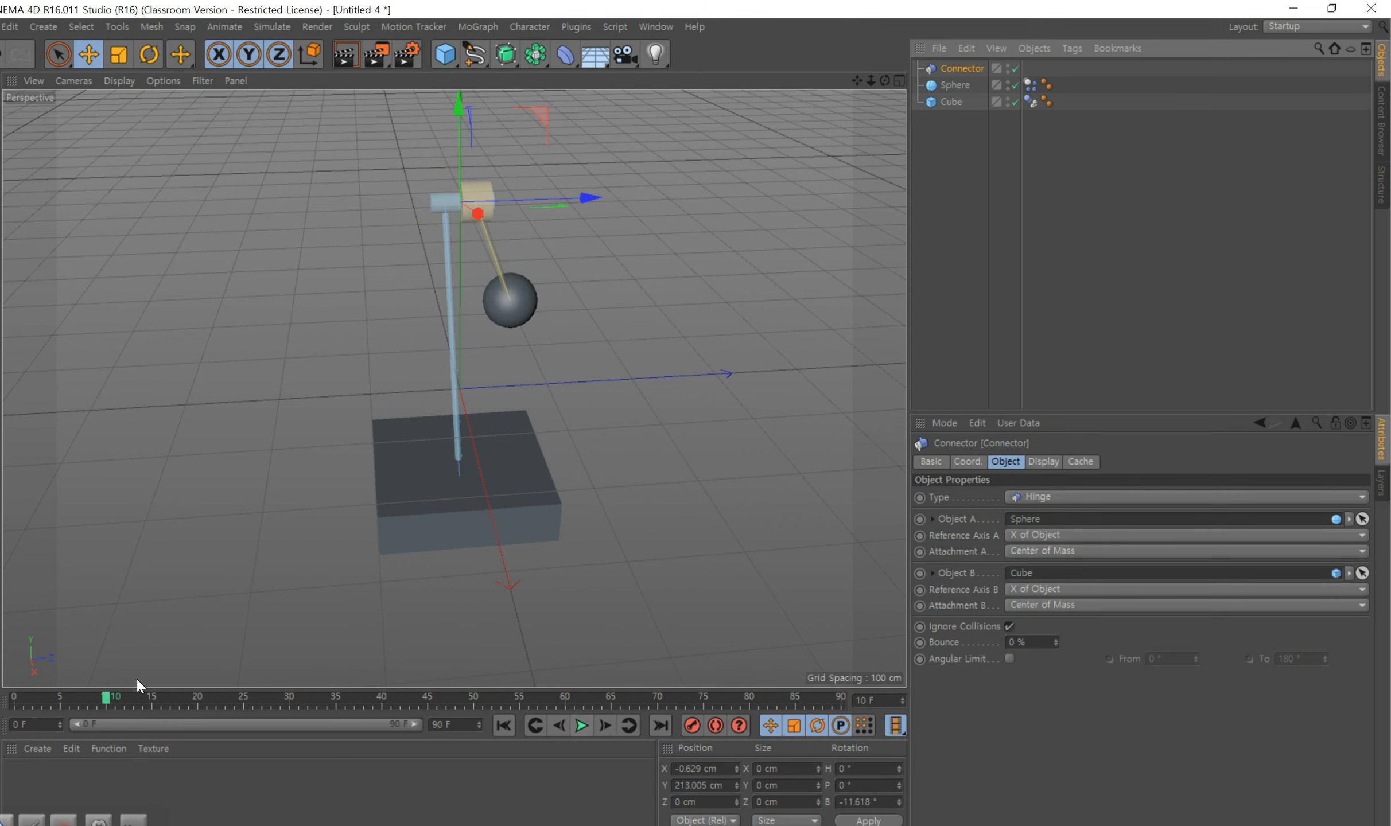
pyautogui.moveTo(75, 703); pyautogui.dragTo(14, 702)
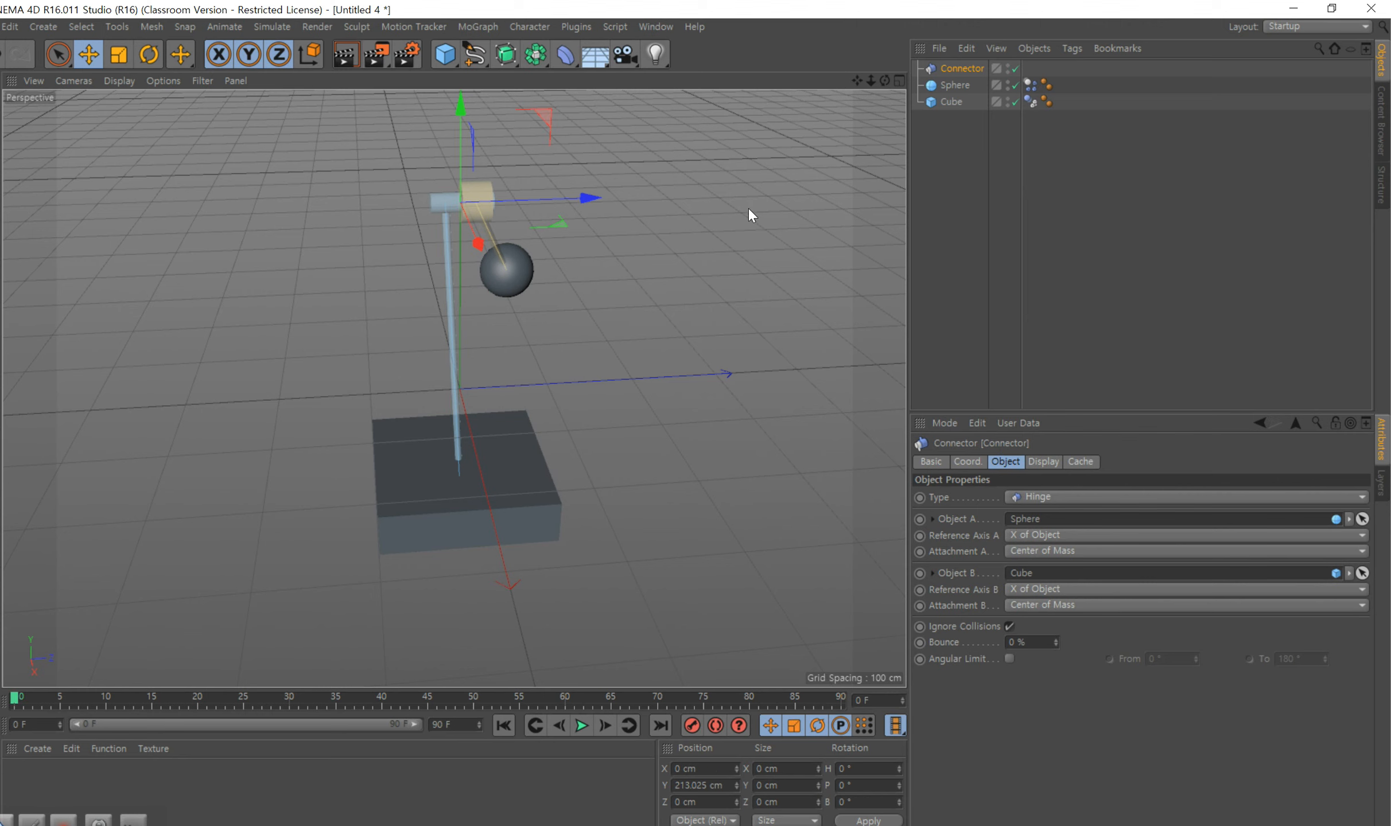
# - Lower the connector to a Y position of about 180 cm and move the sphere out to an X position of about -276 cm
pyautogui.moveTo(885, 80); pyautogui.dragTo(1051, 20)
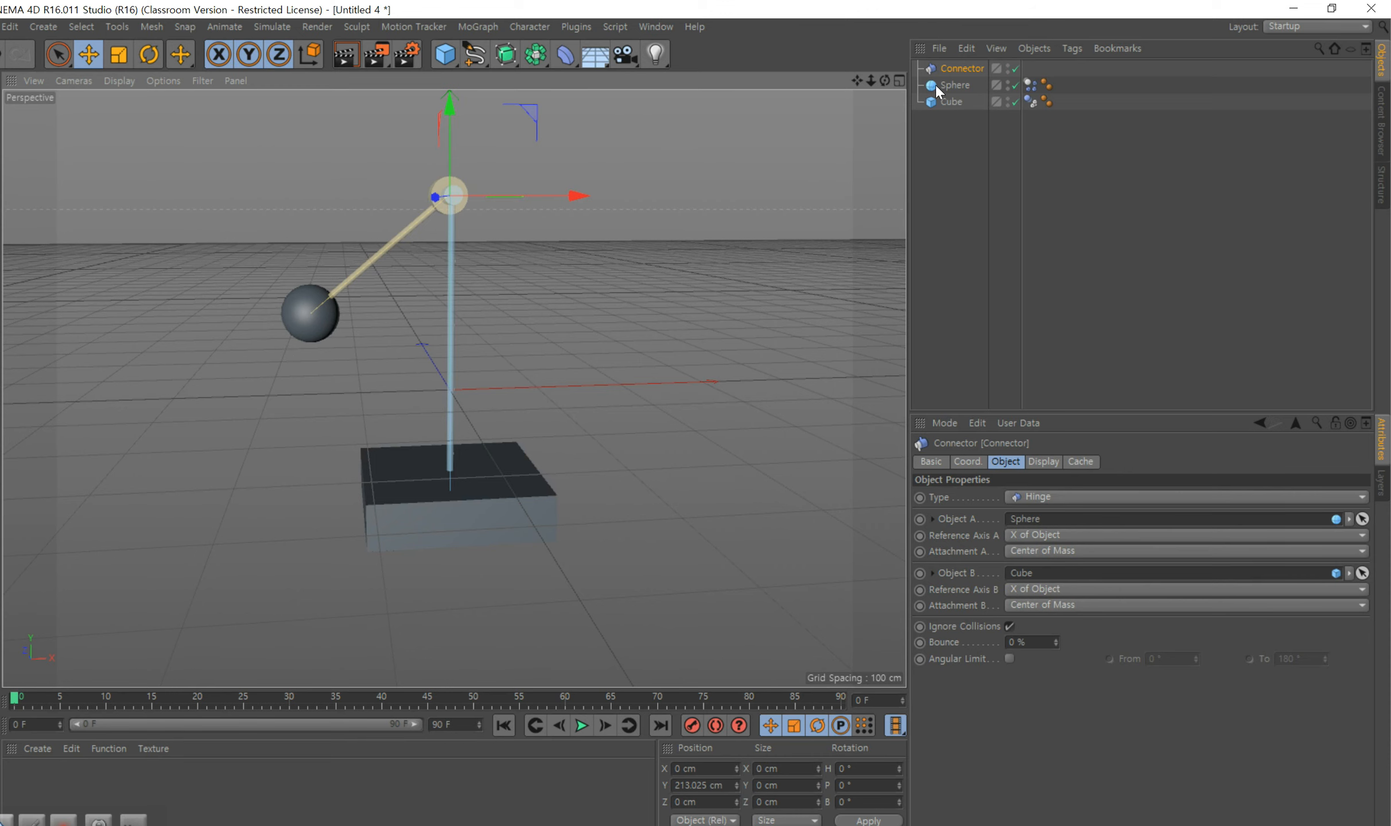
pyautogui.moveTo(453, 108); pyautogui.dragTo(457, 137)
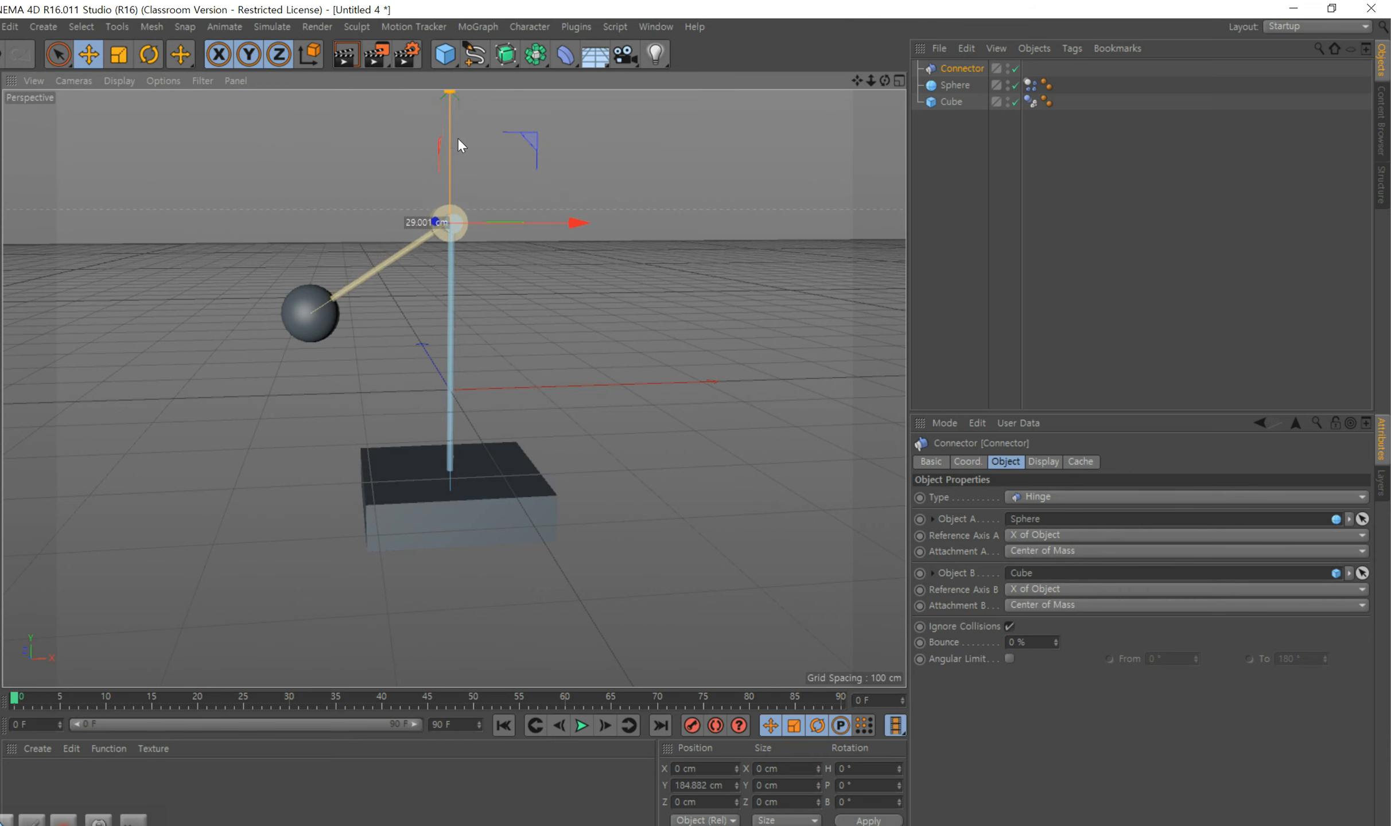
pyautogui.click(299, 321)
pyautogui.moveTo(448, 312); pyautogui.dragTo(336, 319)
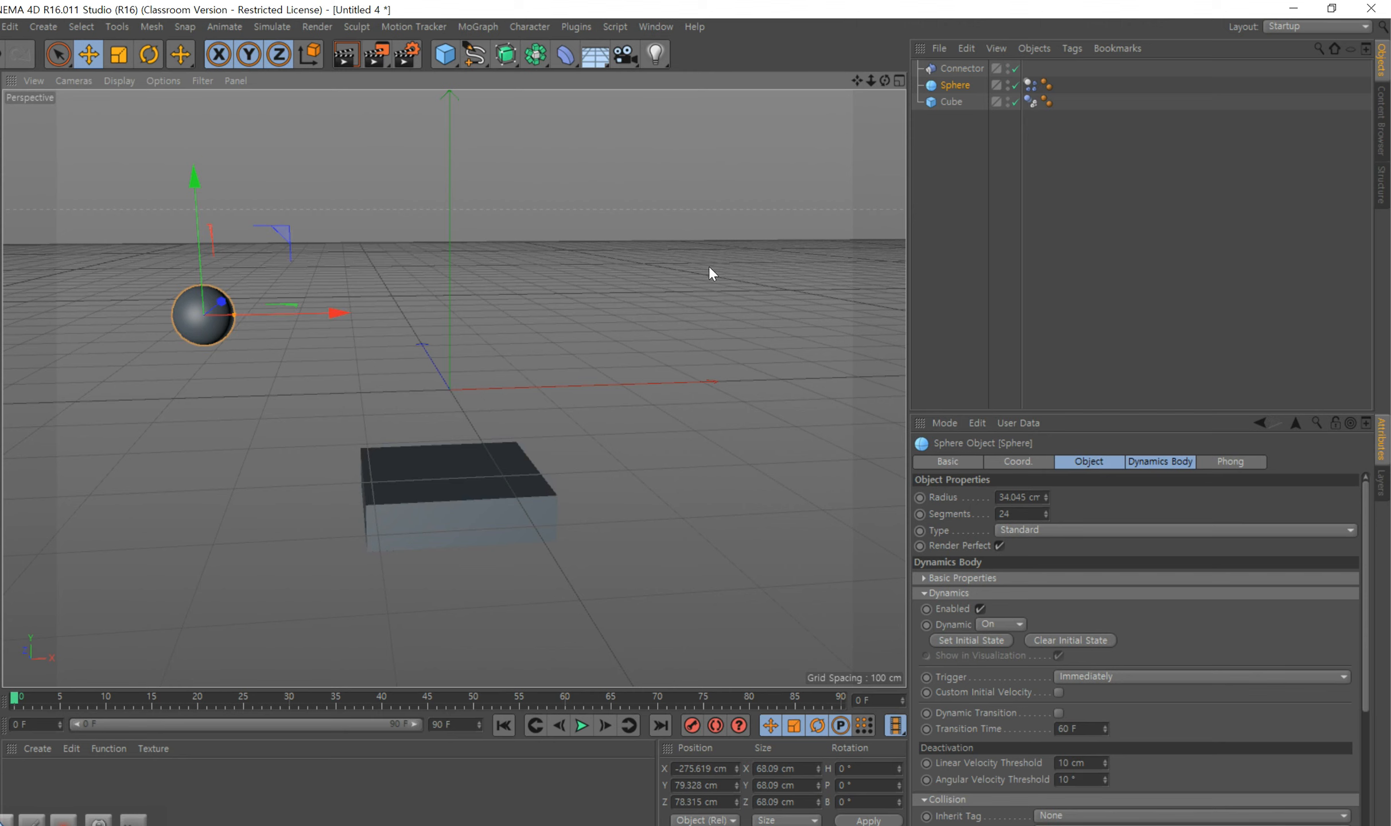
pyautogui.click(976, 69)
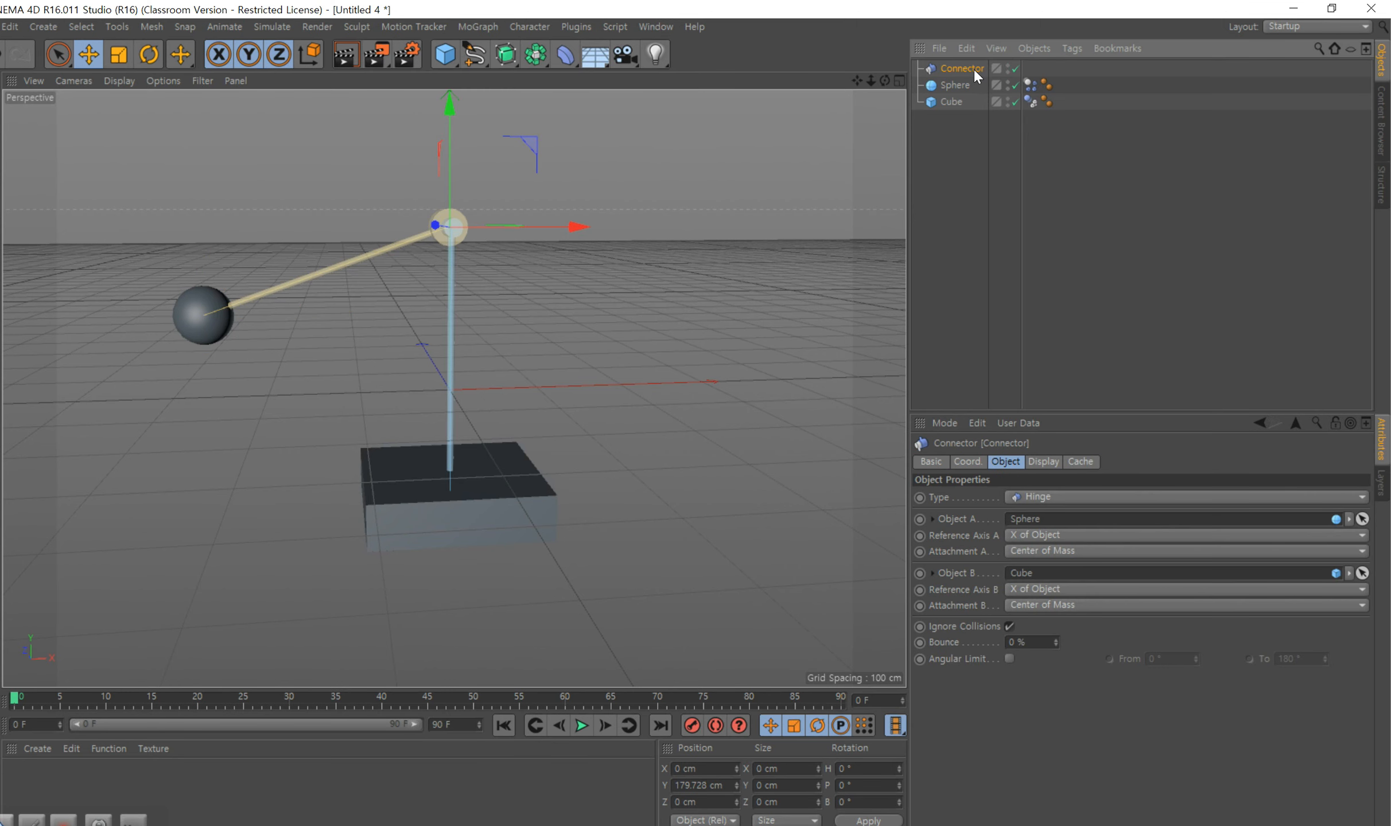
# - Reposition the sphere in the XY plane at about X -237 cm and Y 92 cm, and select the connector to check the arm
pyautogui.click(208, 301)
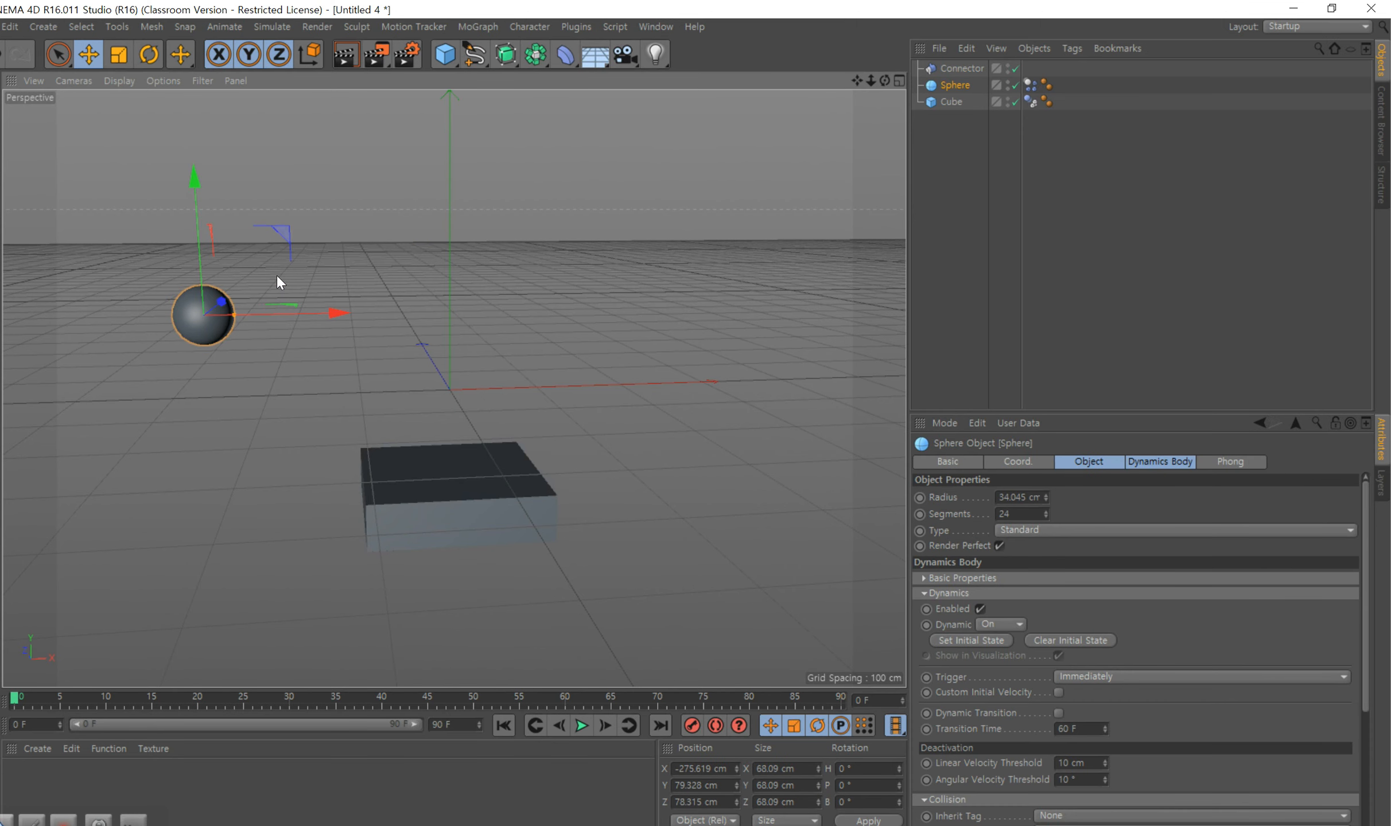
pyautogui.moveTo(283, 233)
pyautogui.mouseDown()
pyautogui.moveTo(312, 226)
pyautogui.moveTo(310, 241)
pyautogui.mouseUp()
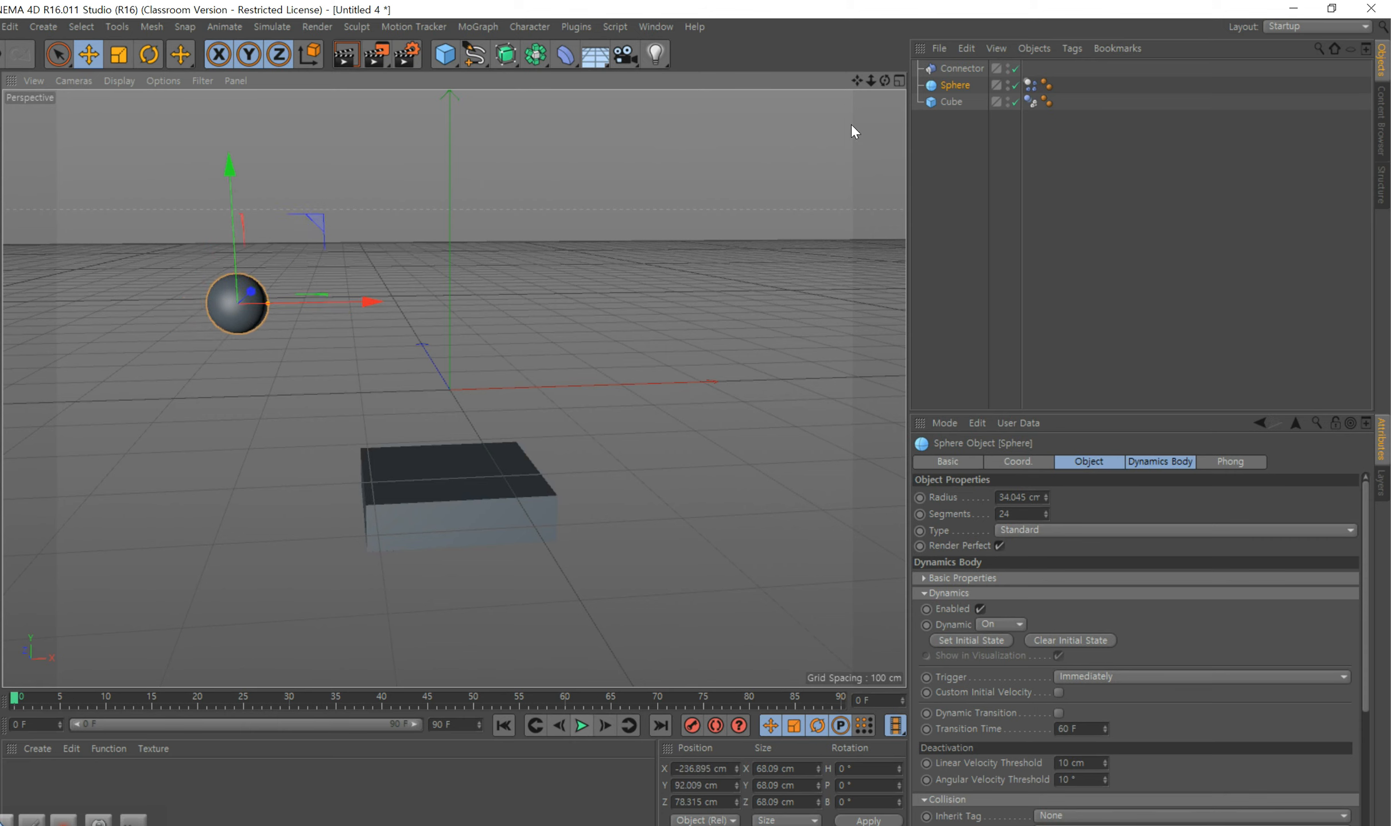
pyautogui.click(962, 68)
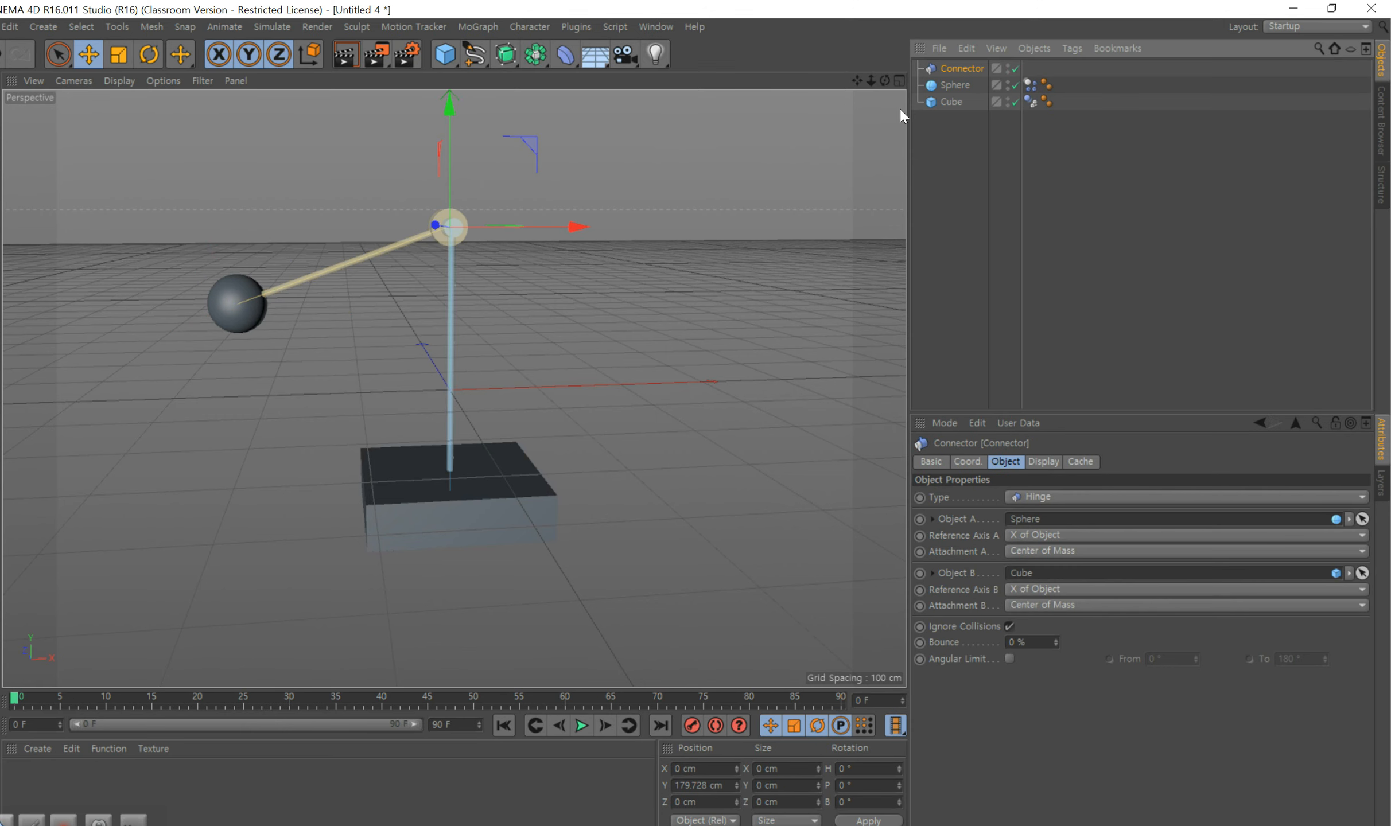
# - Play the simulation and examine the pendulum's swing from the front, stop it, and return to frame 0
pyautogui.moveTo(886, 79); pyautogui.dragTo(926, 52)
pyautogui.click(582, 726)
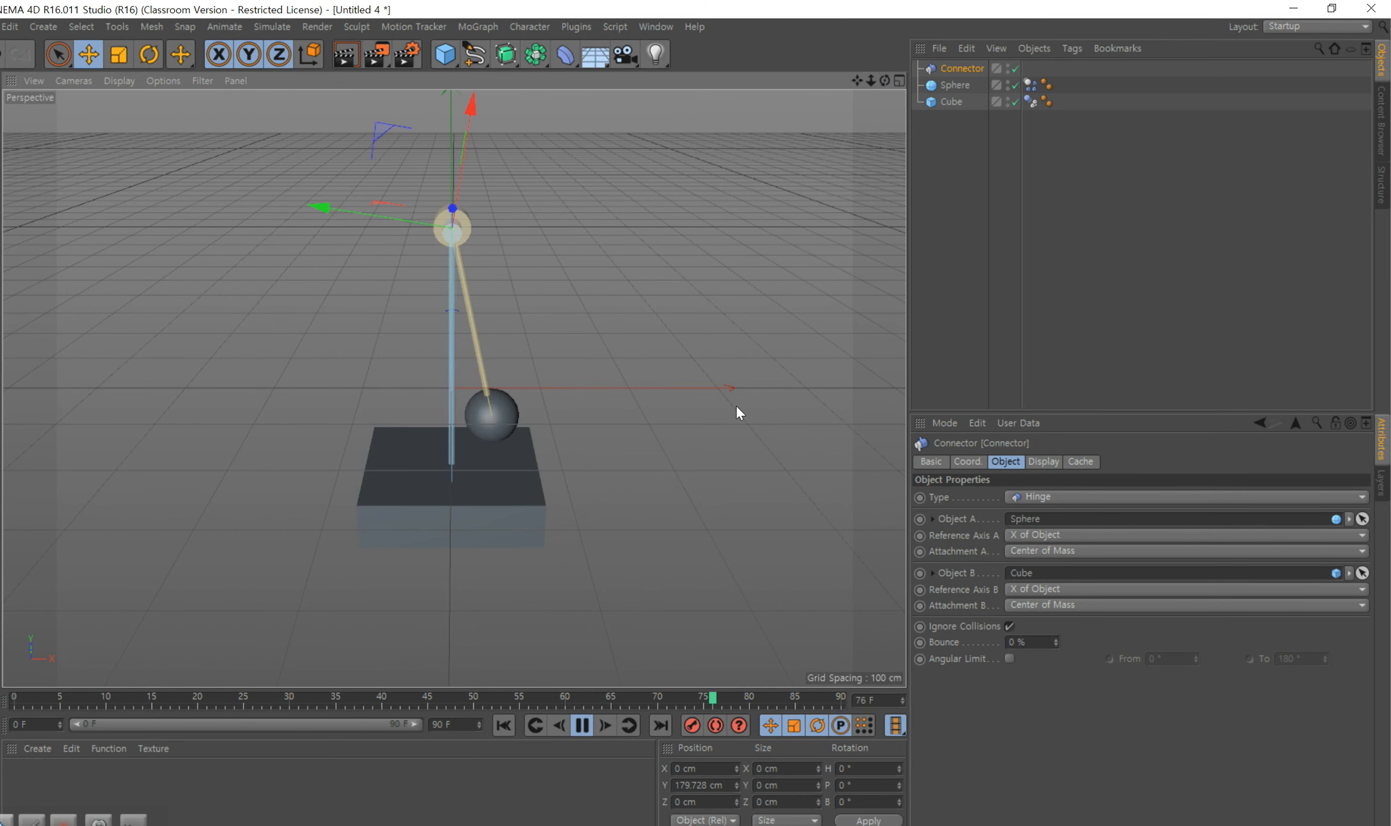
pyautogui.click(582, 726)
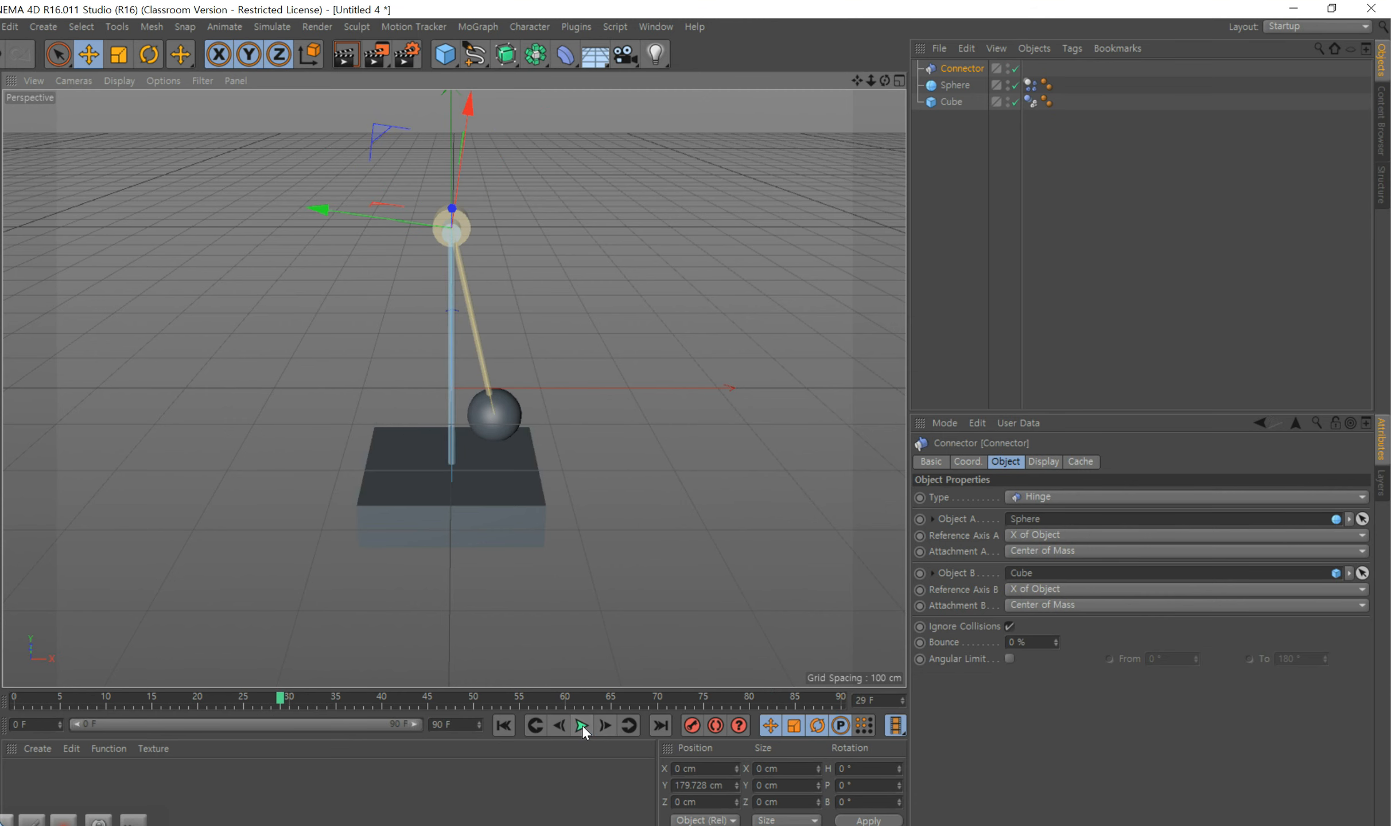
pyautogui.moveTo(280, 699); pyautogui.dragTo(12, 697)
# - Move the sphere to about X -219 cm and Y 150 cm, and select the connector to check the nearly horizontal arm
pyautogui.click(247, 297)
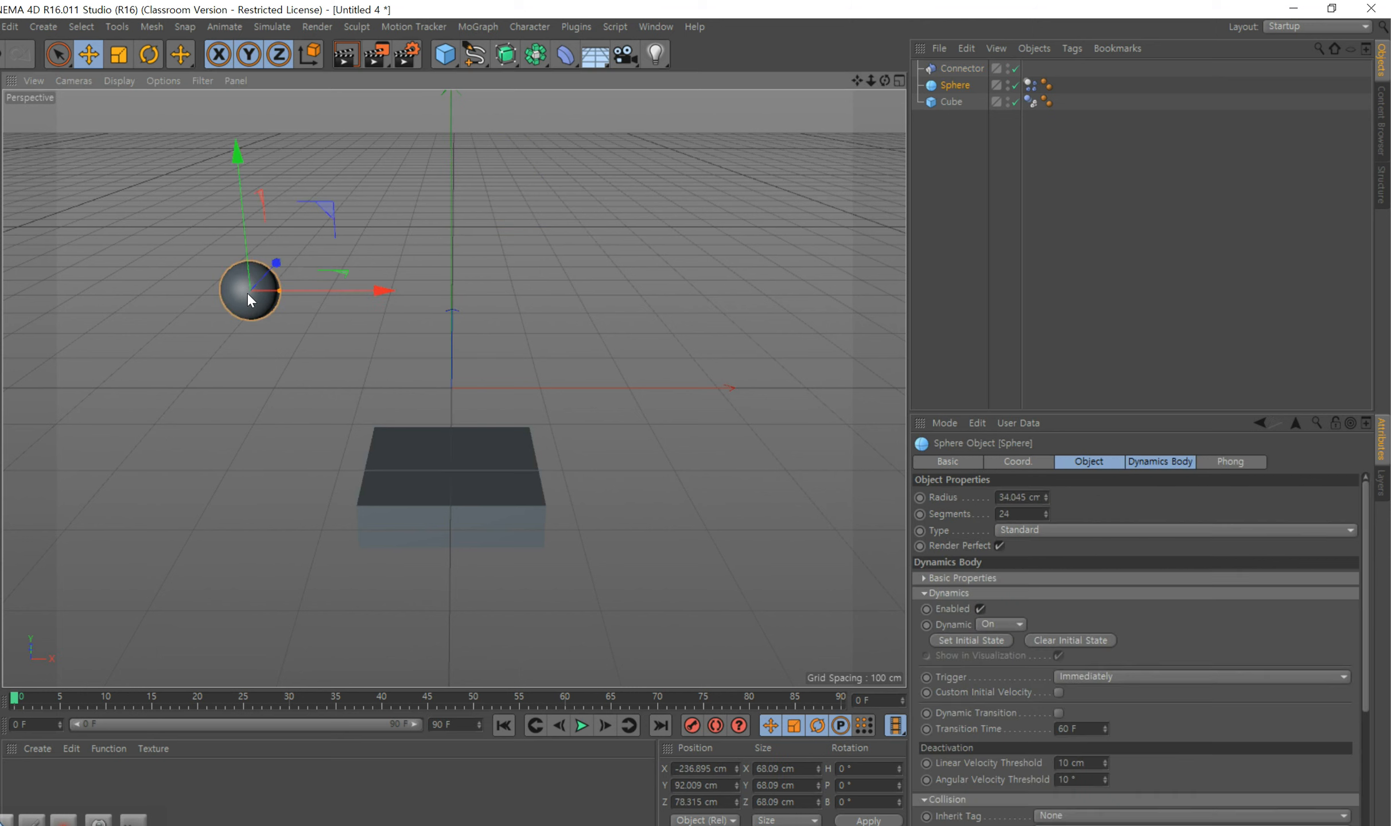
pyautogui.moveTo(238, 164); pyautogui.dragTo(237, 106)
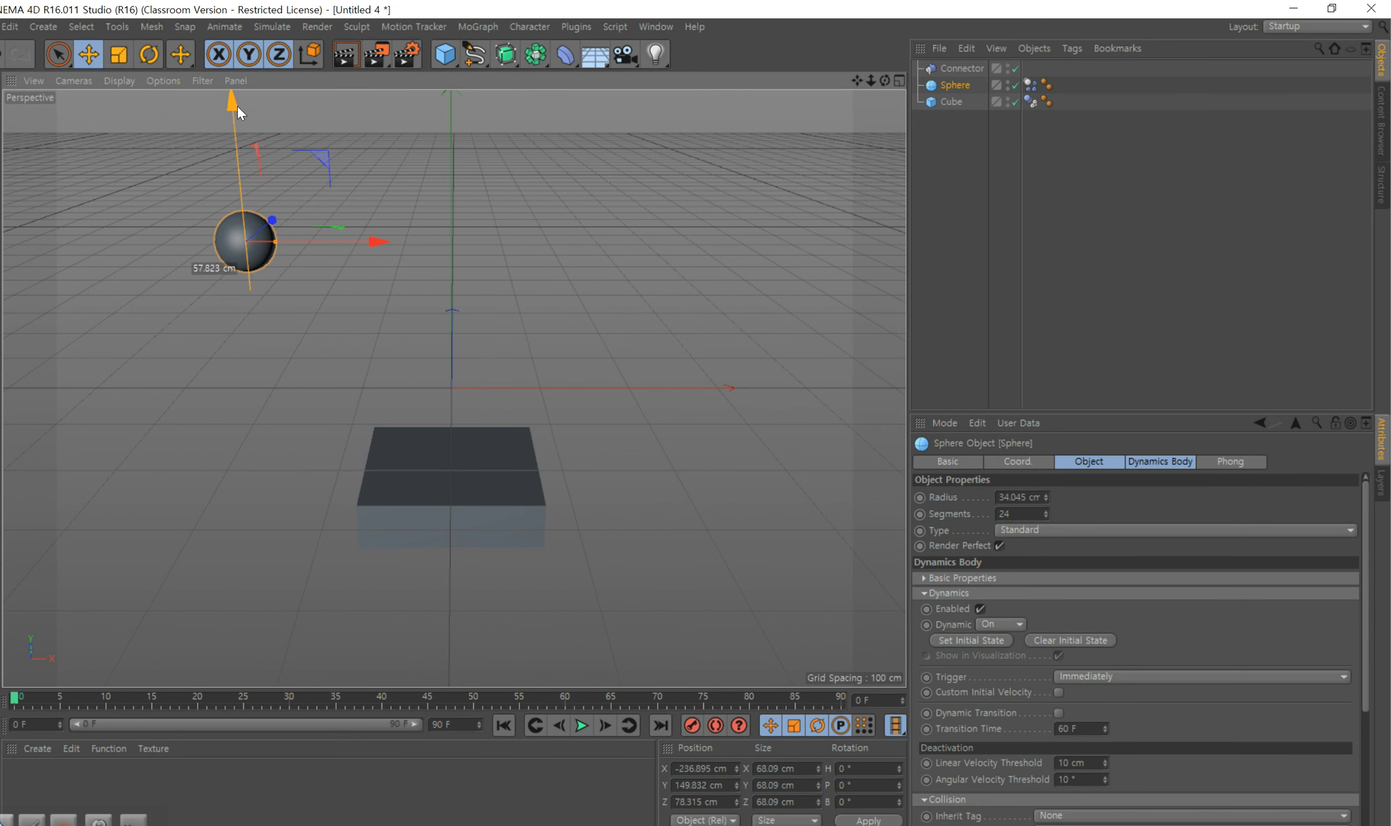
pyautogui.moveTo(380, 242); pyautogui.dragTo(393, 234)
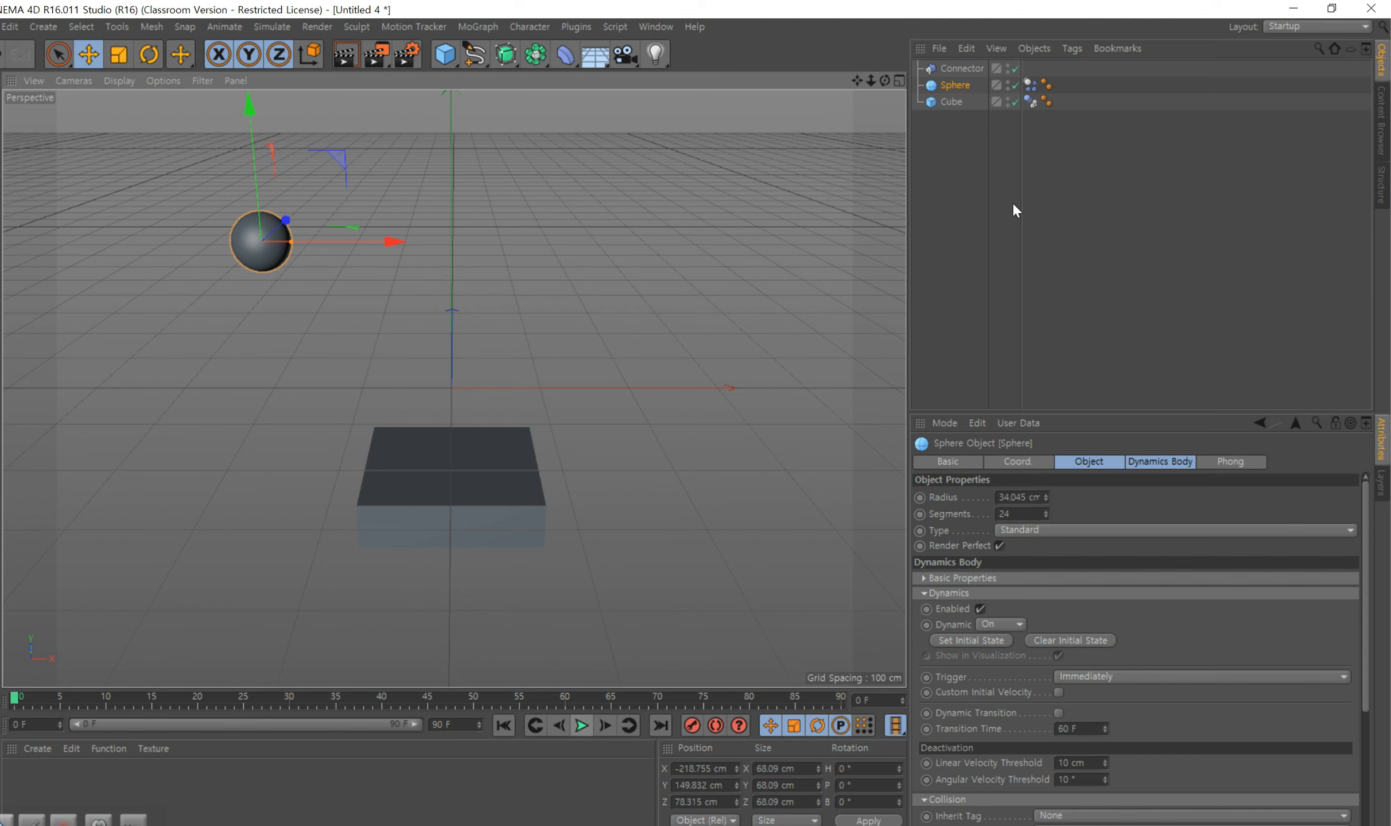
pyautogui.click(975, 69)
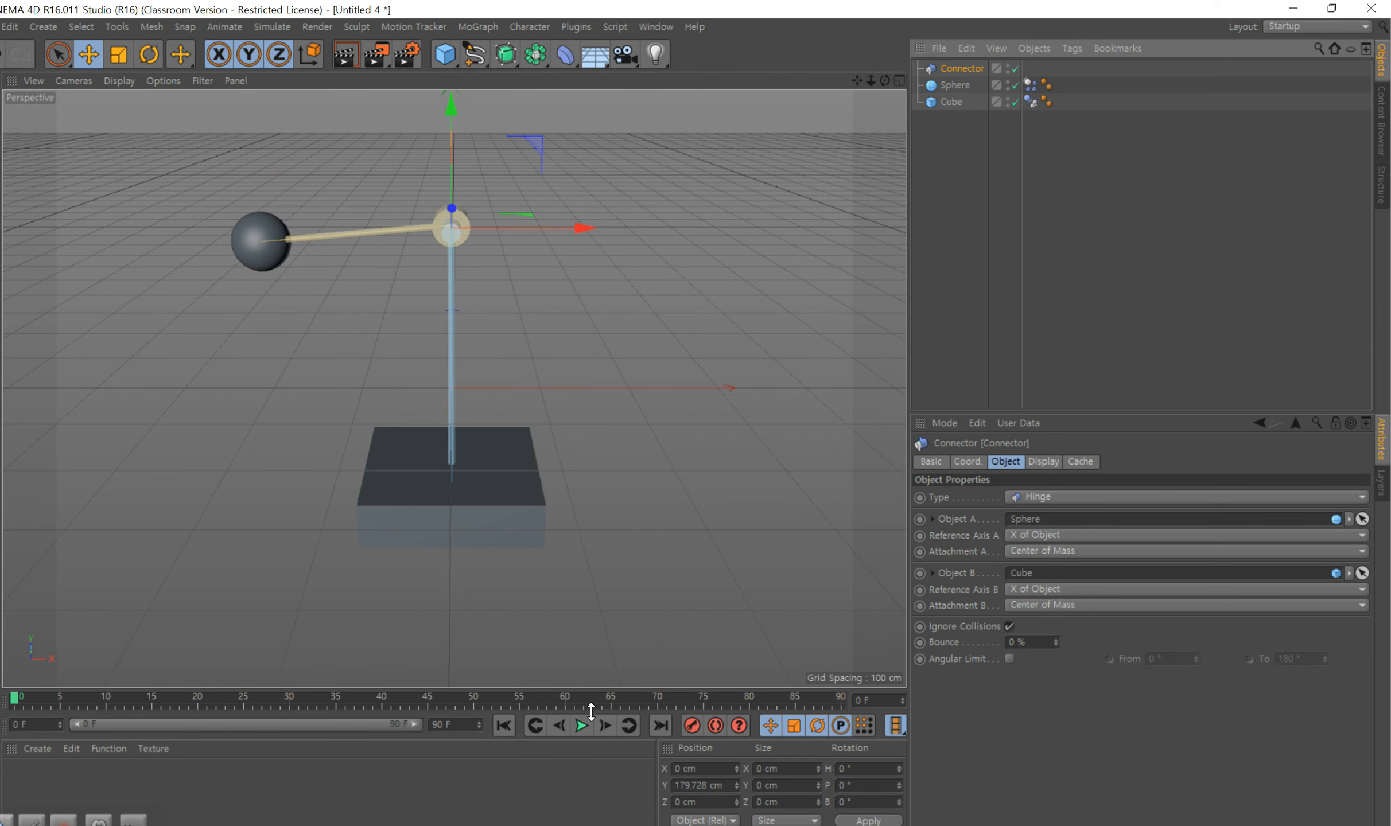
# - Play the swing from the sphere's raised starting position, stop it, and go back to the first frame
pyautogui.click(580, 726)
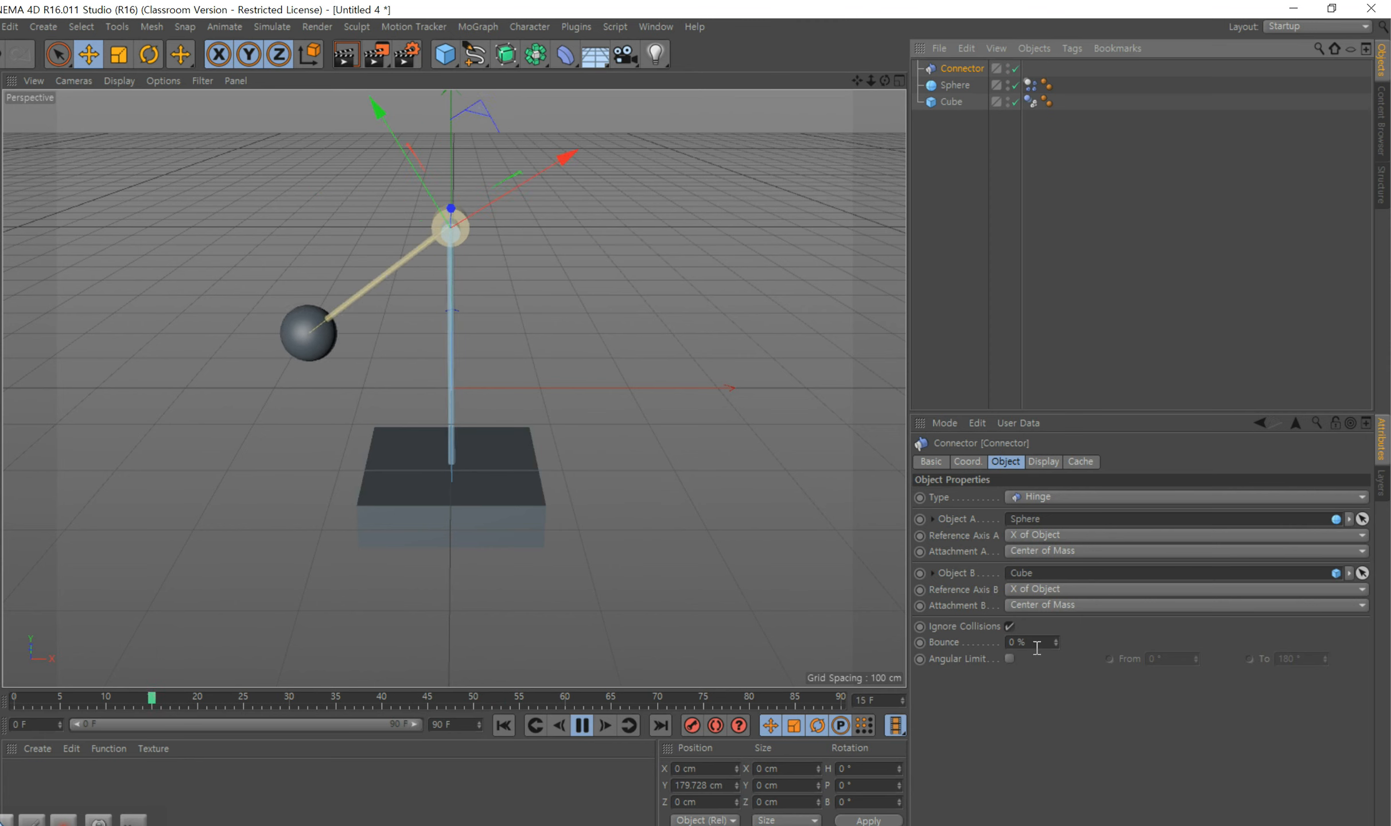
pyautogui.click(367, 706)
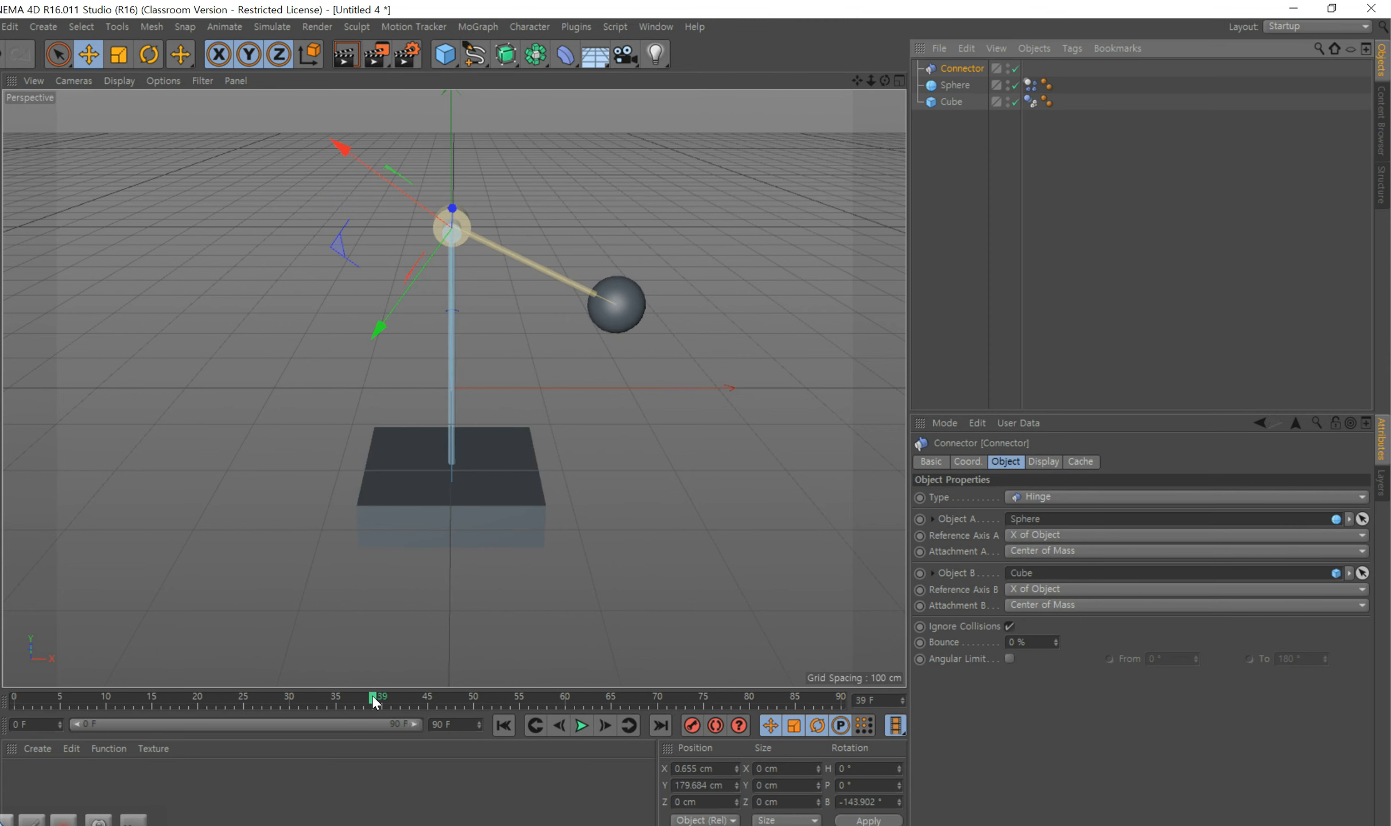
pyautogui.hotkey('shift', 'f')
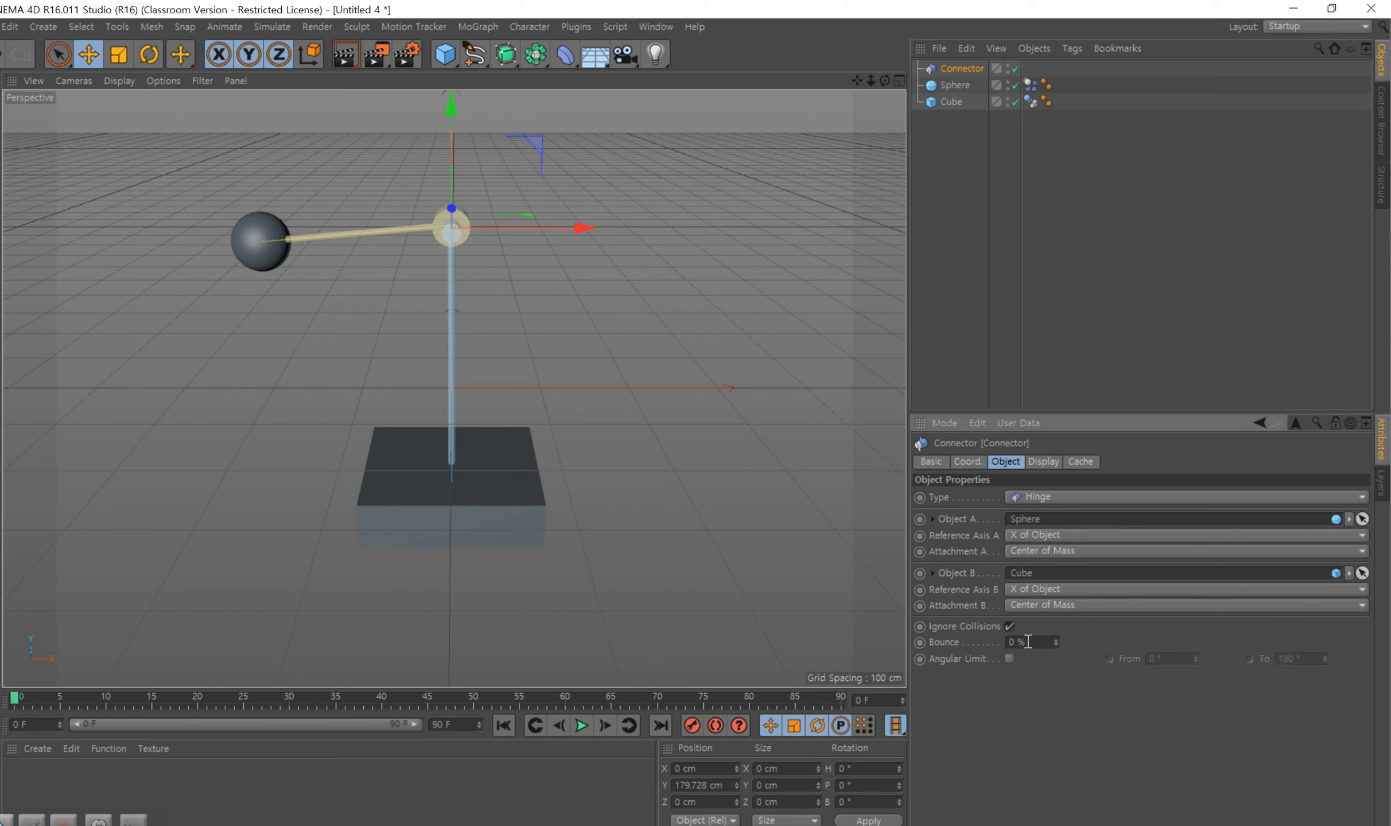
# - Set the hinge connector's Bounce to 50% and play the simulation to examine its effect
pyautogui.click(1028, 642)
pyautogui.write('5')
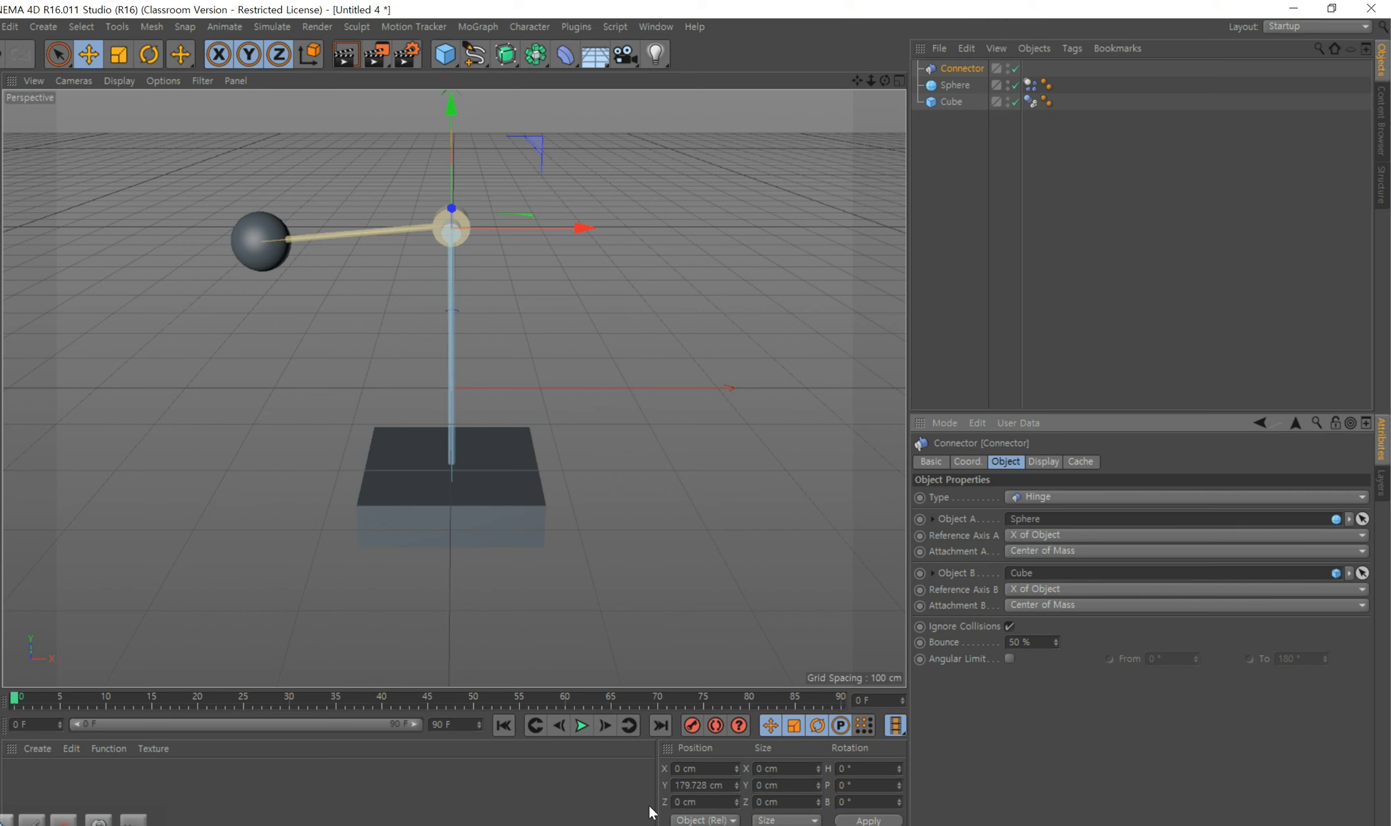
pyautogui.click(583, 725)
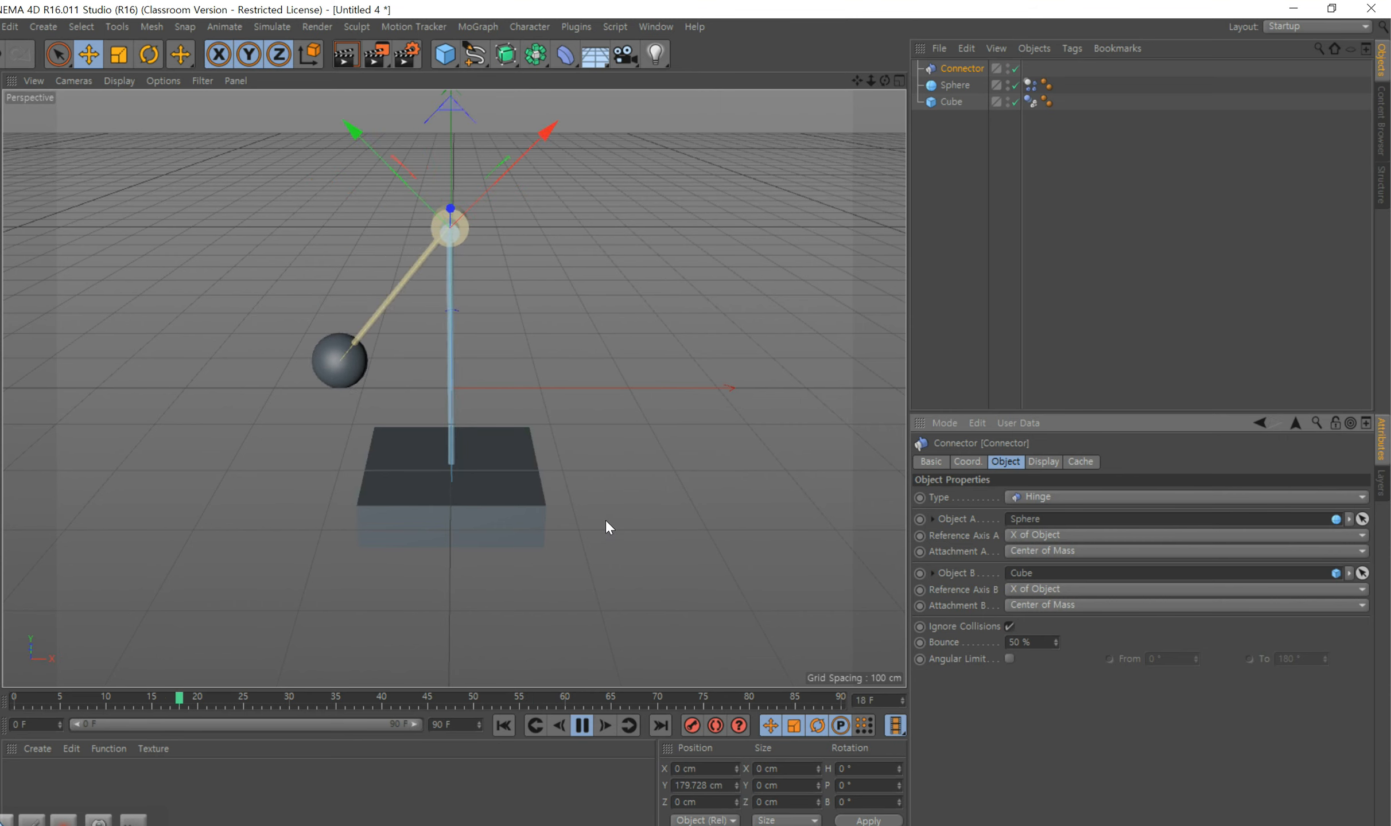
# - Set the hinge connector's Bounce to 100% while the simulation plays
pyautogui.click(1033, 643)
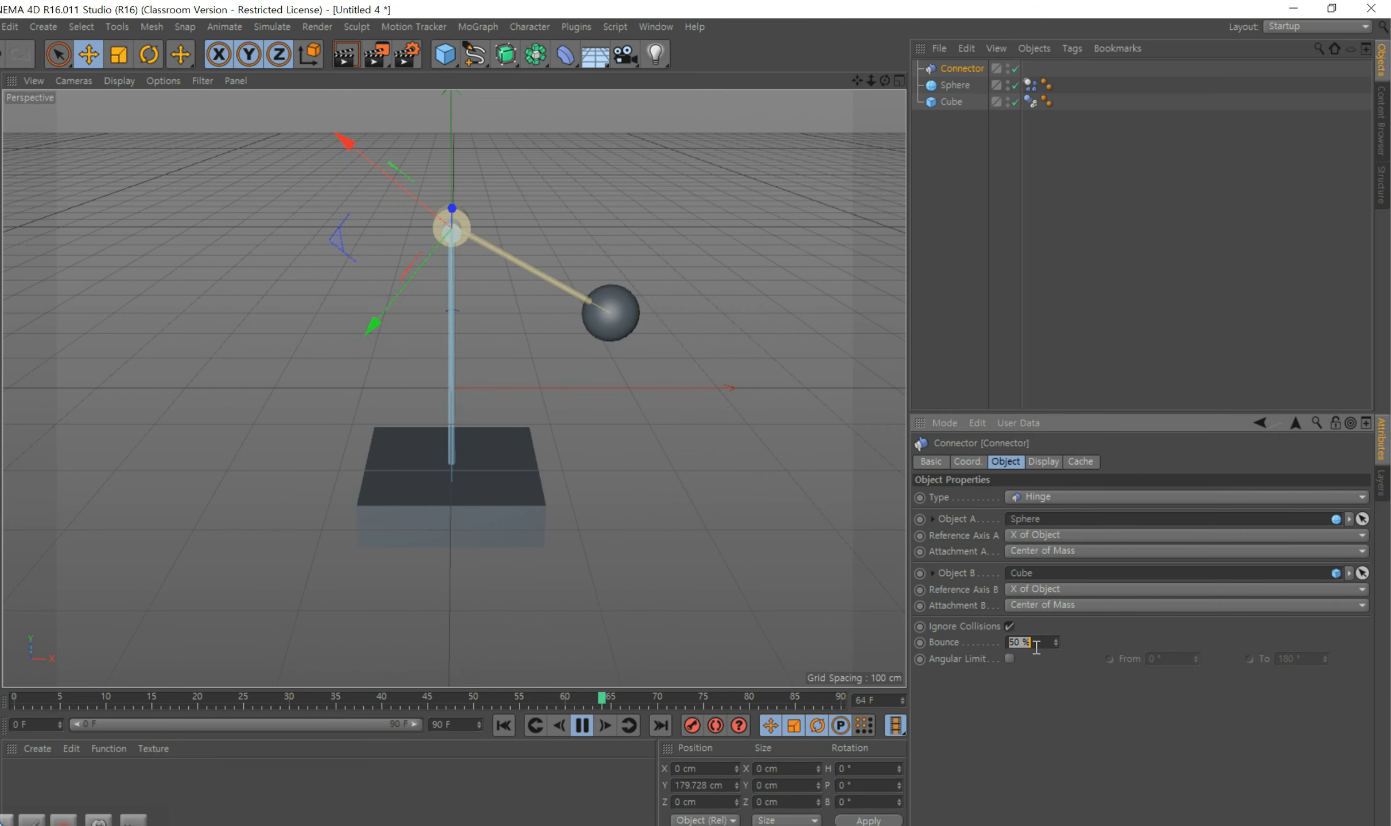
pyautogui.write('100')
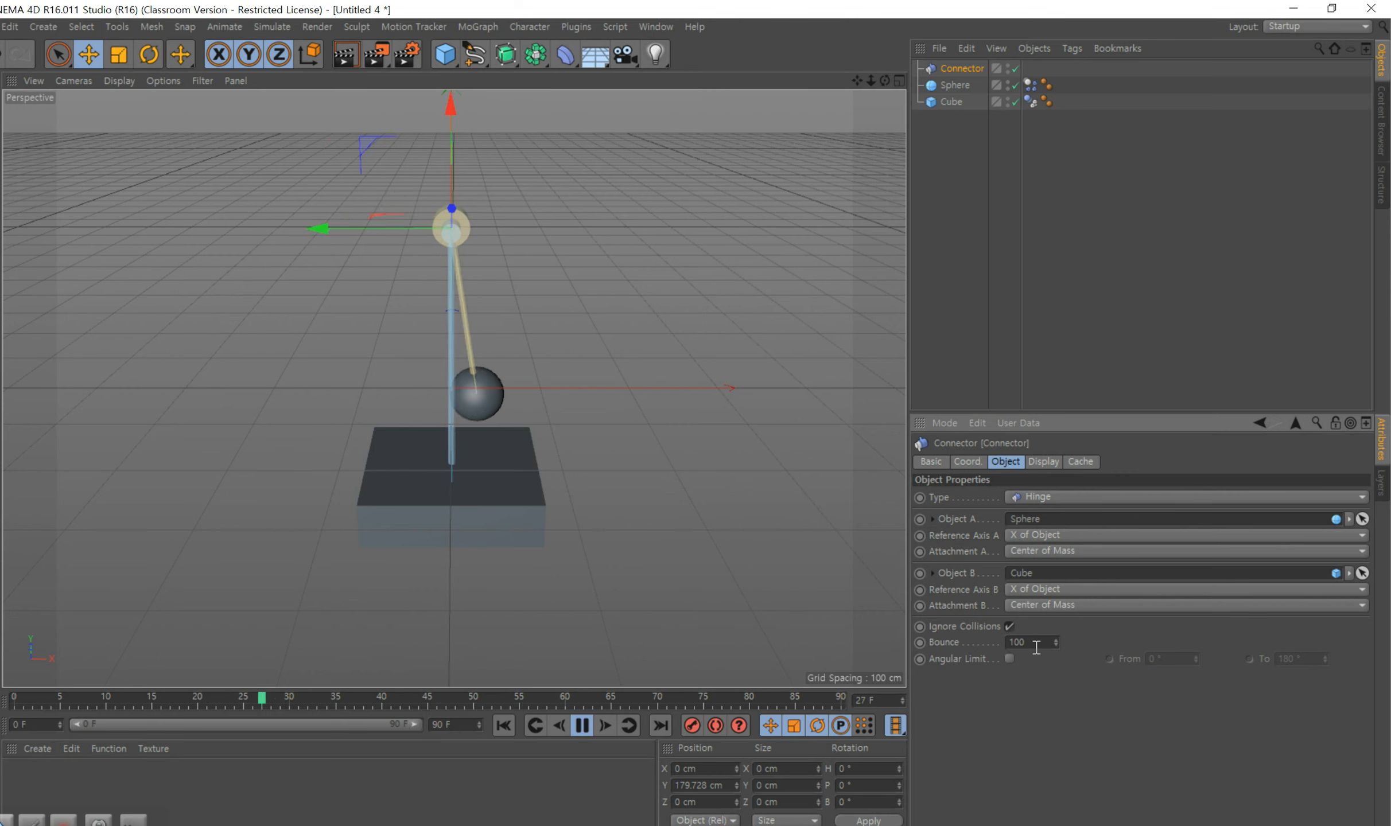
pyautogui.press('Return')
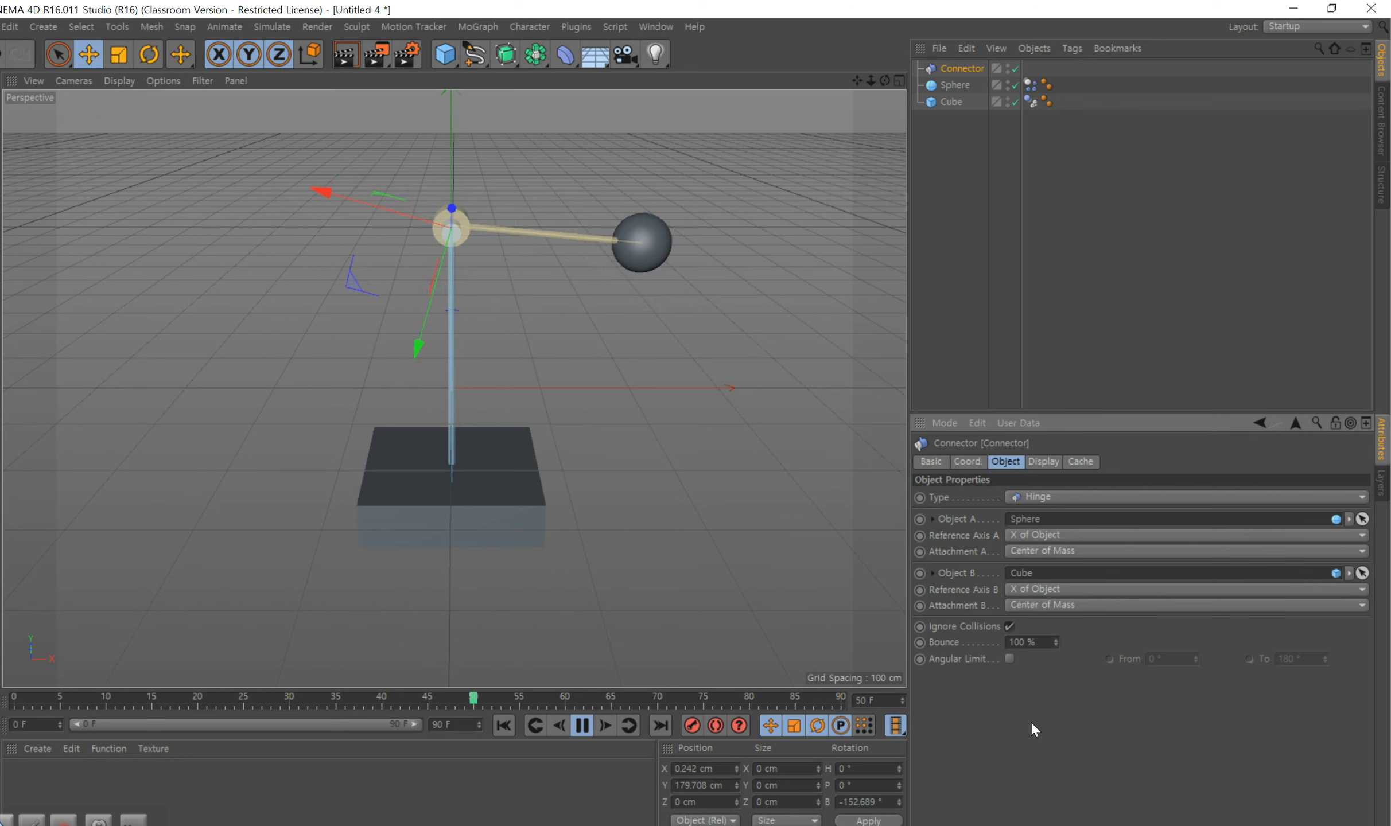
# - Enable the hinge connector's Angular Limit, check its effect during playback, then stop and return to frame 0
pyautogui.click(1010, 658)
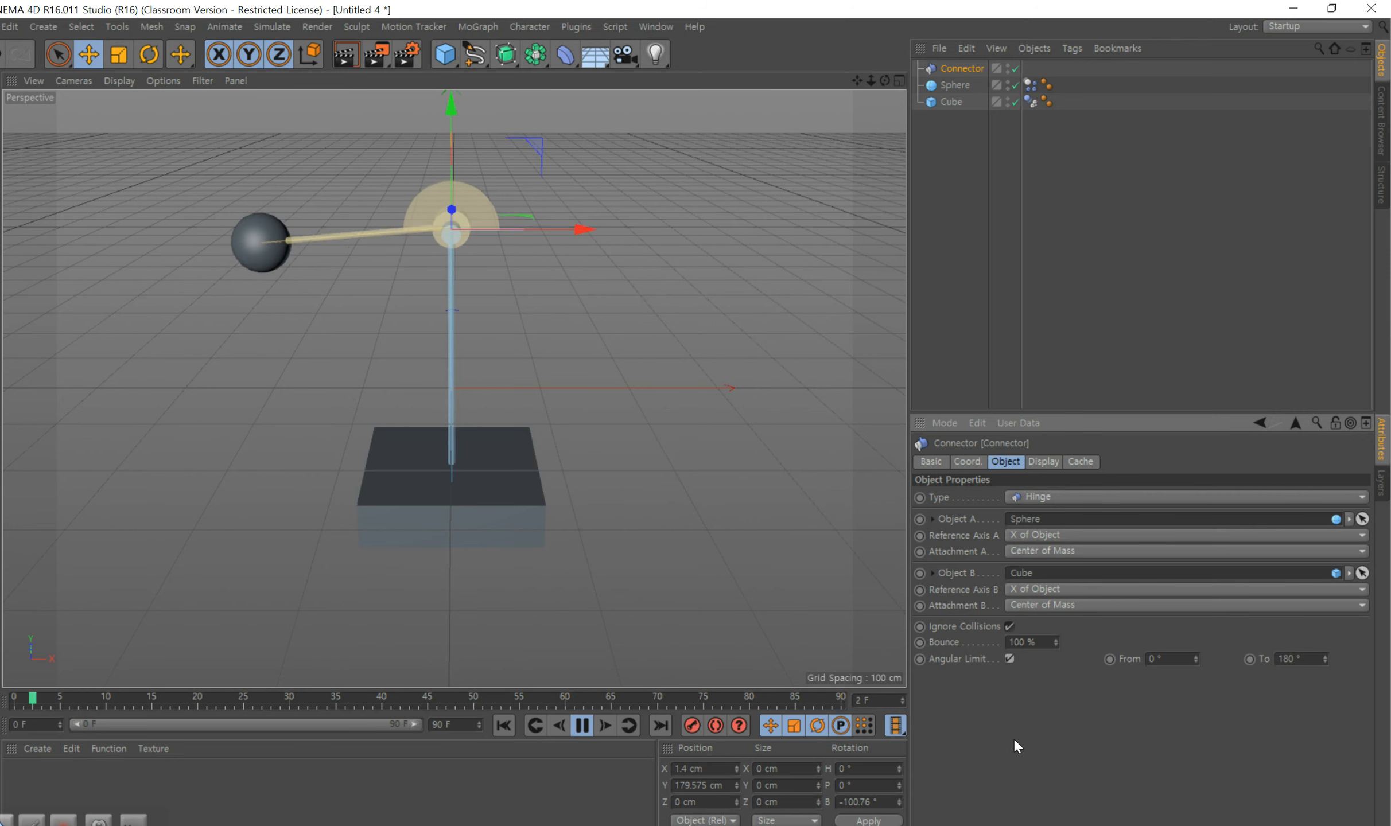
pyautogui.click(579, 726)
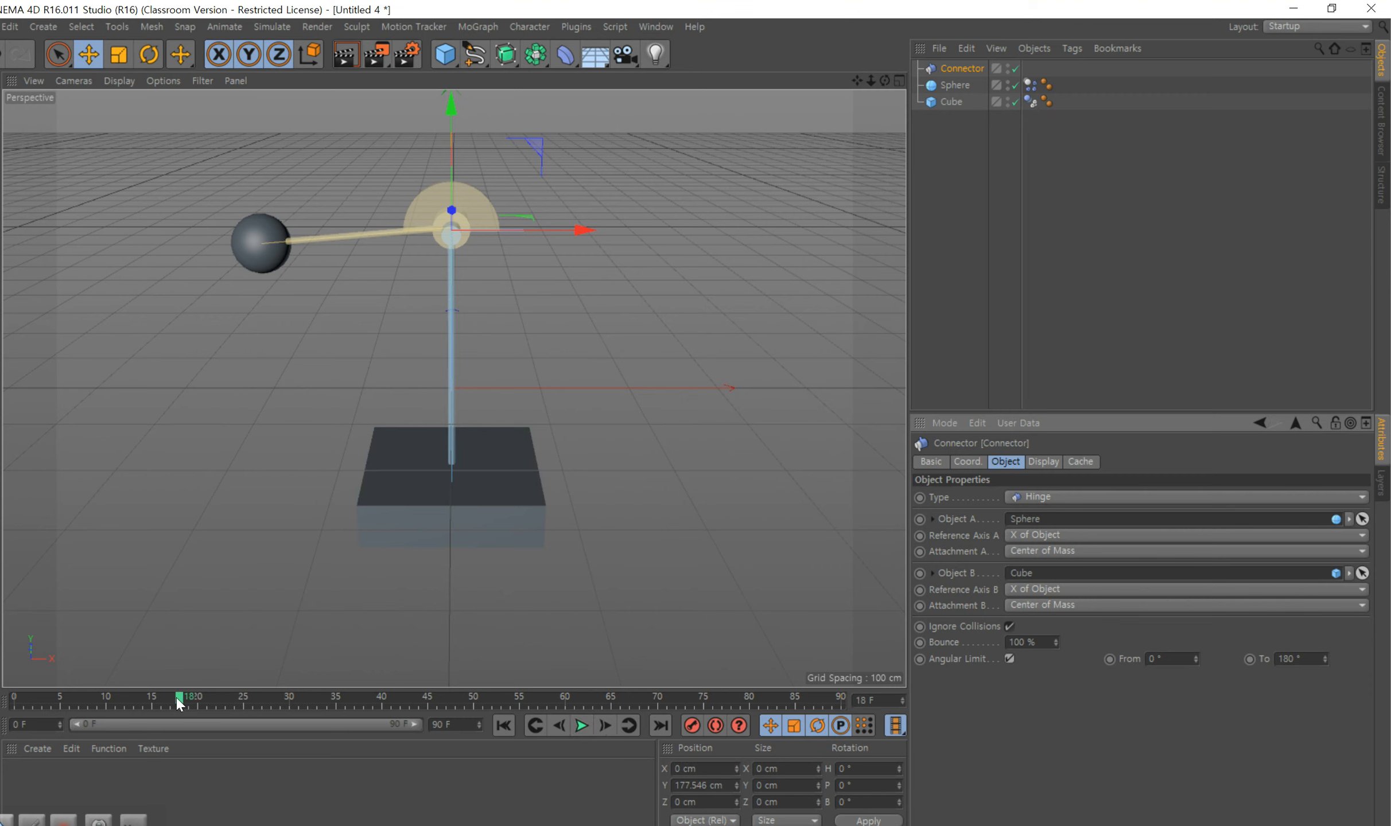
pyautogui.moveTo(176, 699); pyautogui.dragTo(13, 698)
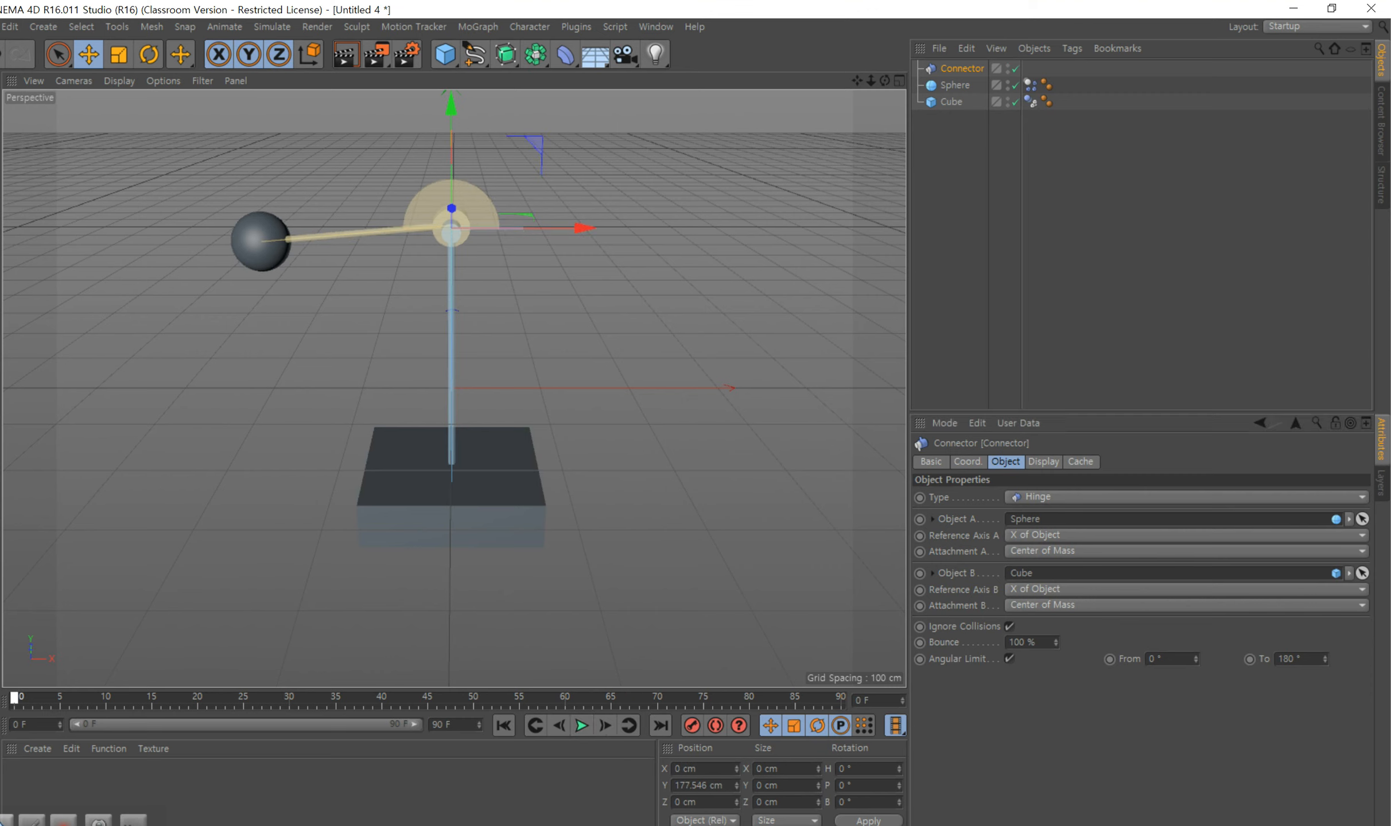
# - Set the Angular Limit's To value to 270° and play the simulation to test the range
pyautogui.click(1308, 662)
pyautogui.write('270')
pyautogui.press('Return')
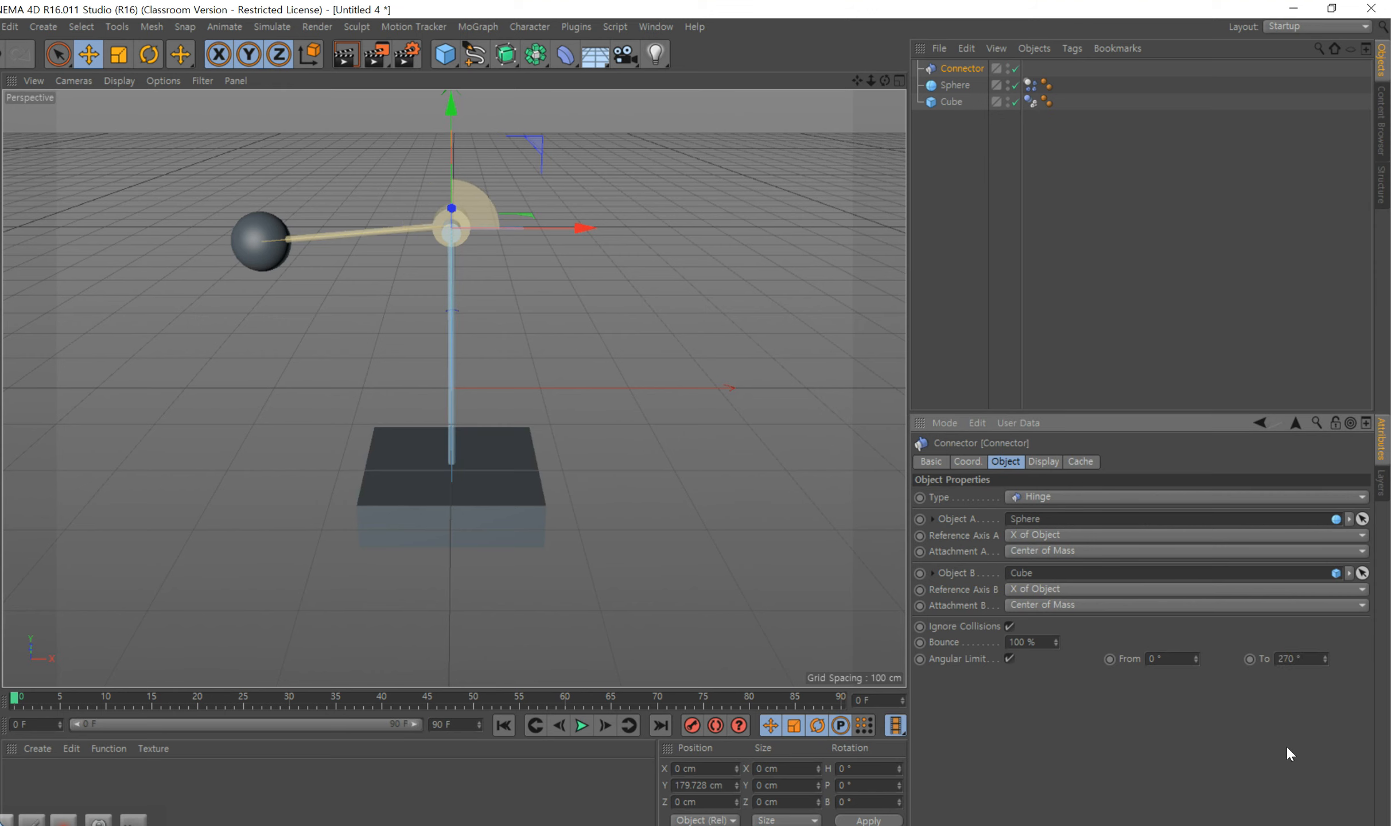
pyautogui.click(581, 725)
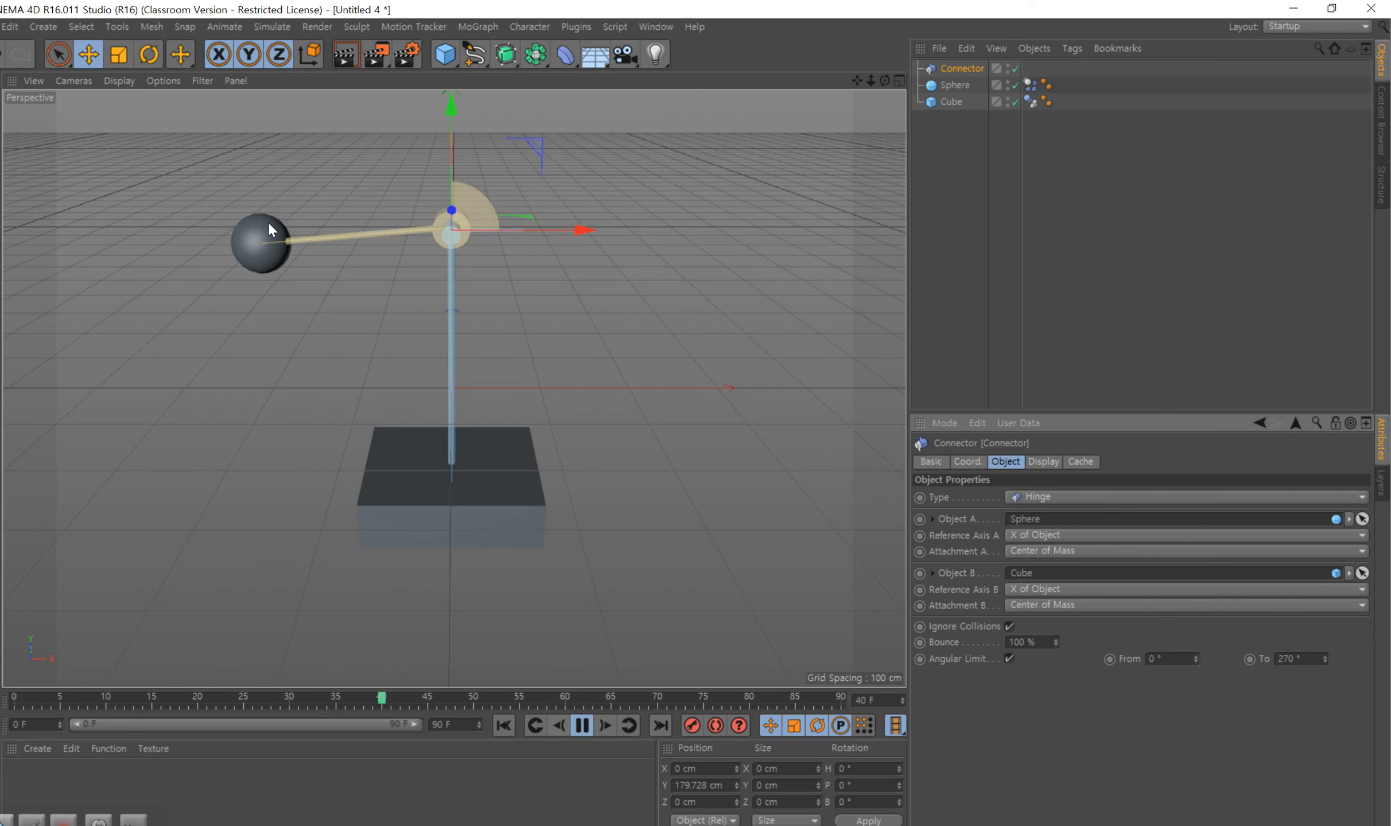
# - Set the Angular Limit's To value to 180° while the simulation plays
pyautogui.click(1298, 660)
pyautogui.write('180')
pyautogui.press('Return')
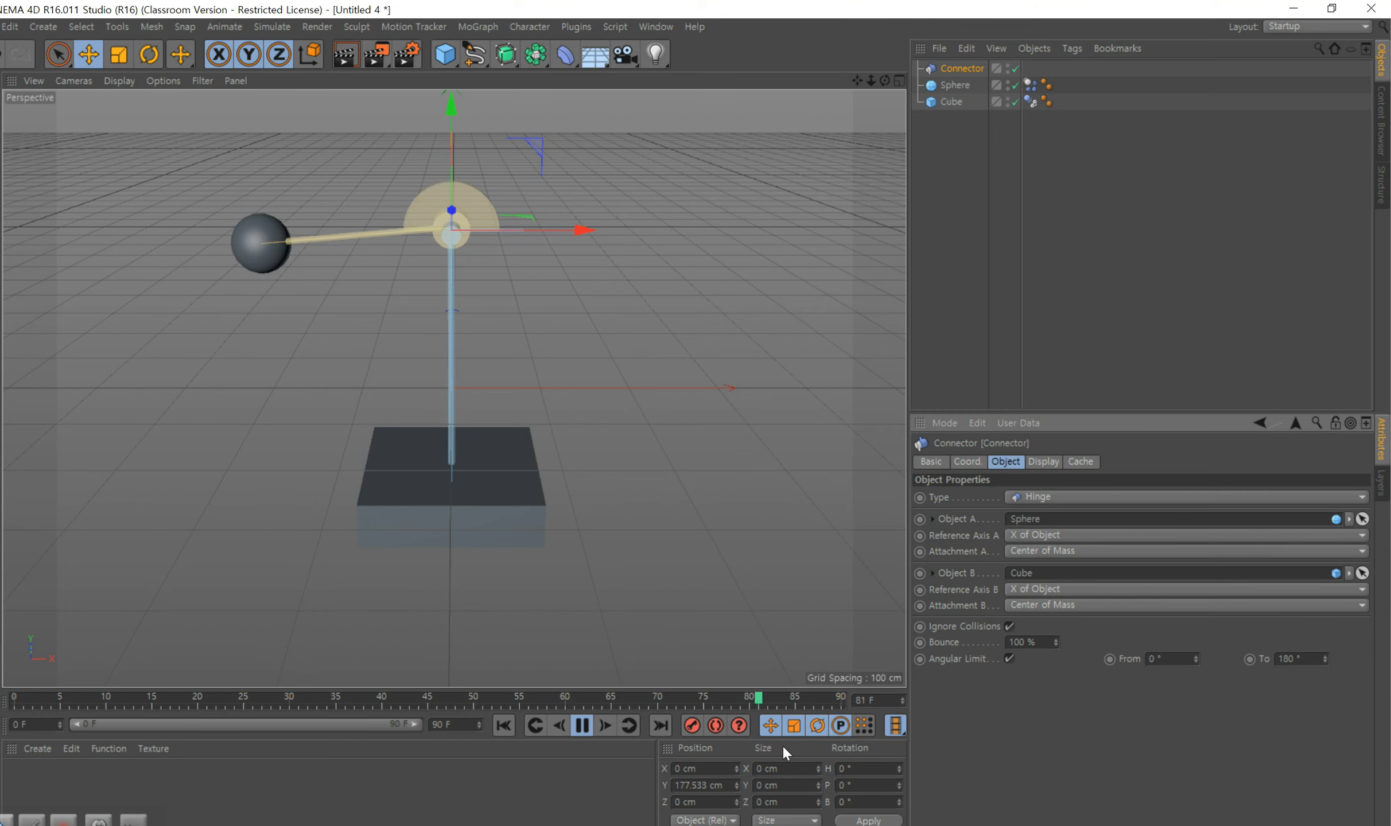
# - Stop the playback, return to frame 0, and disable the hinge connector's Angular Limit
pyautogui.click(582, 726)
pyautogui.moveTo(229, 698); pyautogui.dragTo(5, 698)
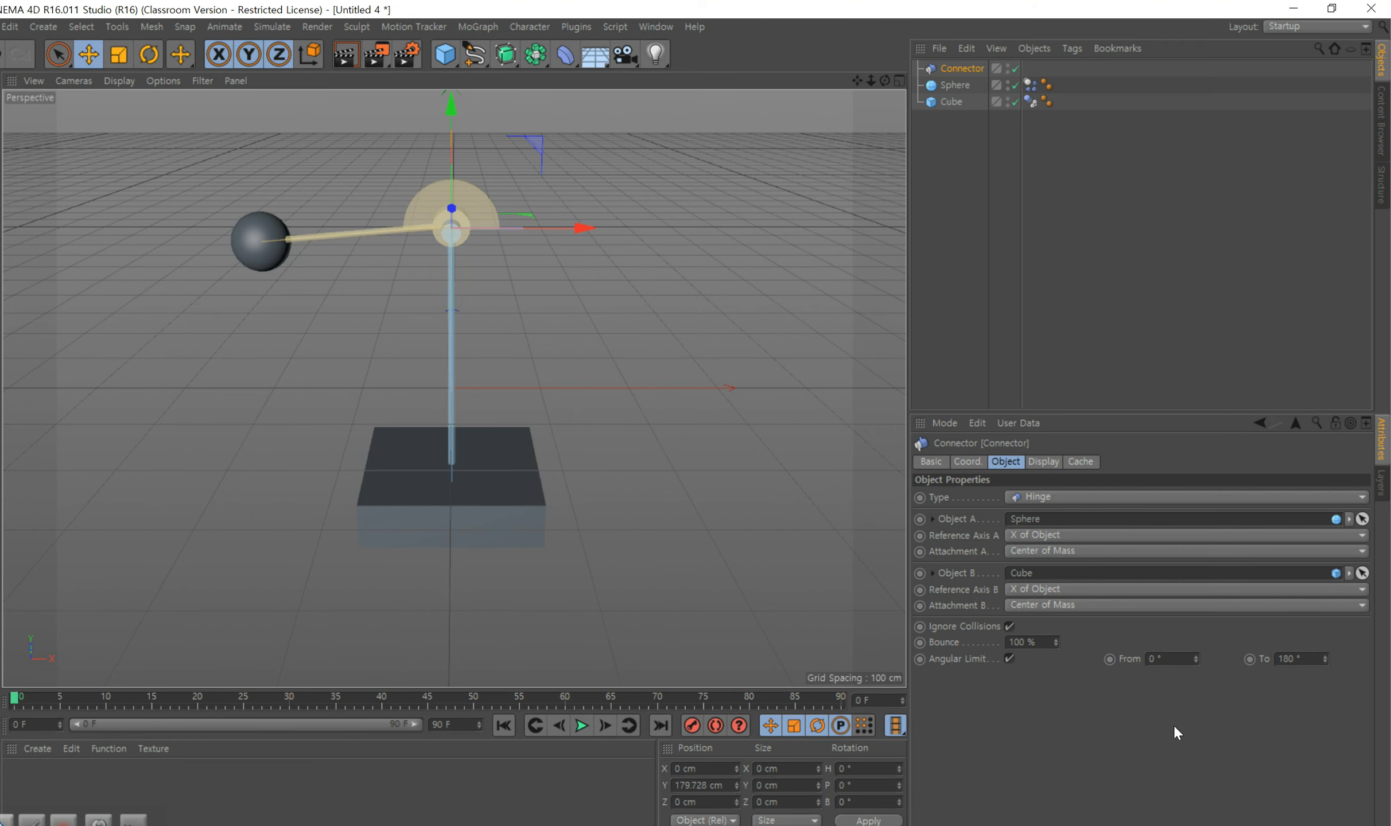
pyautogui.click(1009, 659)
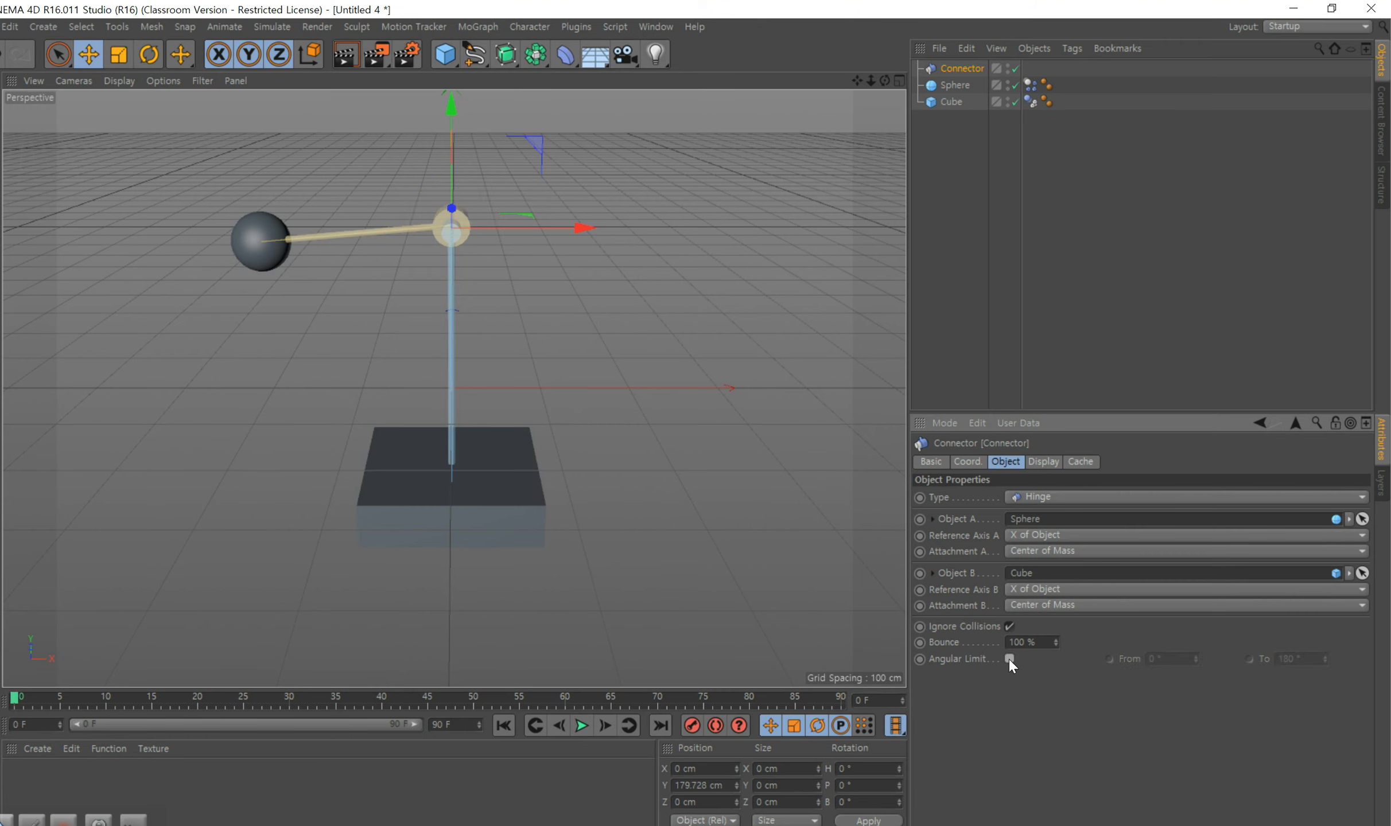
# - Play the simulation with the hinge connector's Angular Limit enabled, return to frame 0, and disable the limit again
pyautogui.click(1009, 659)
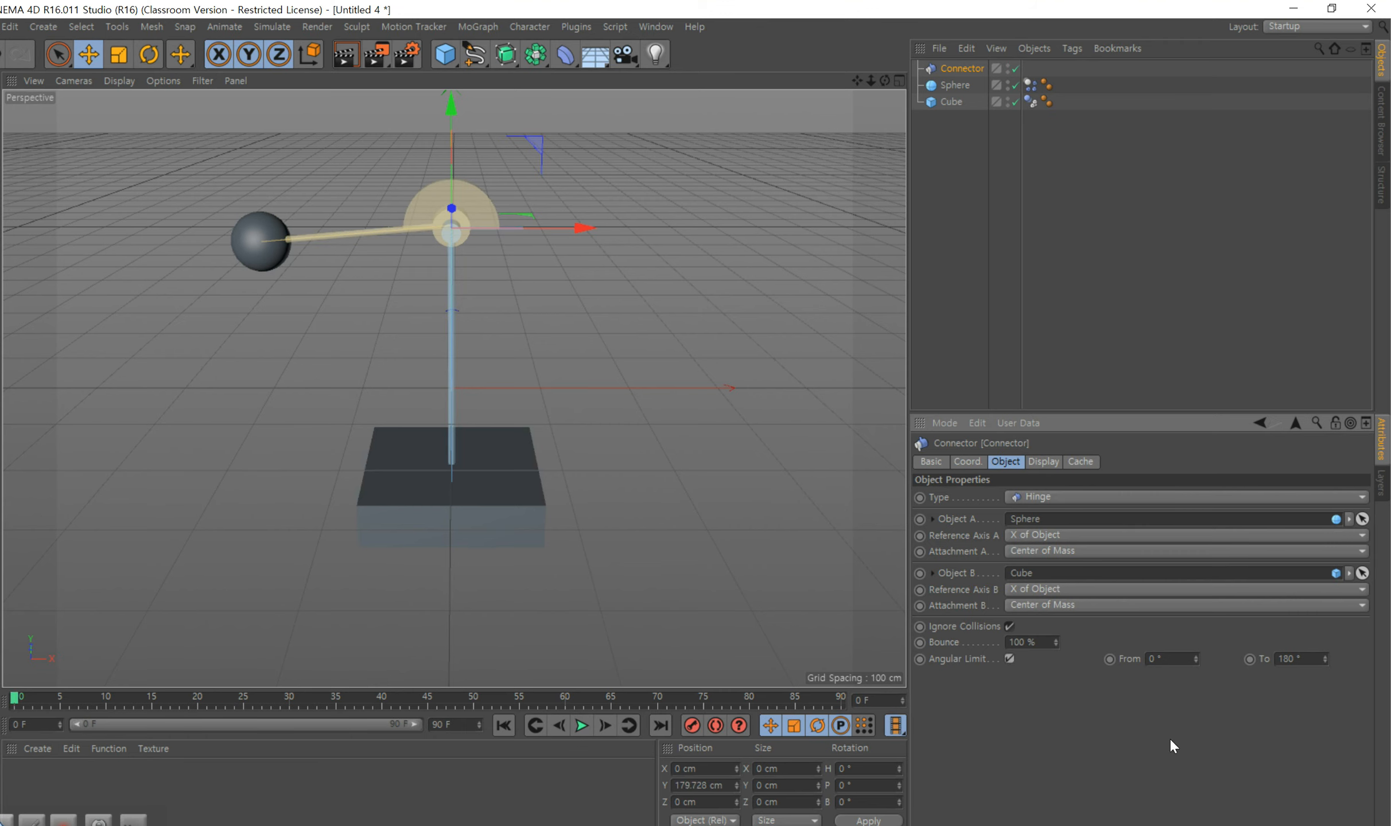
pyautogui.click(585, 724)
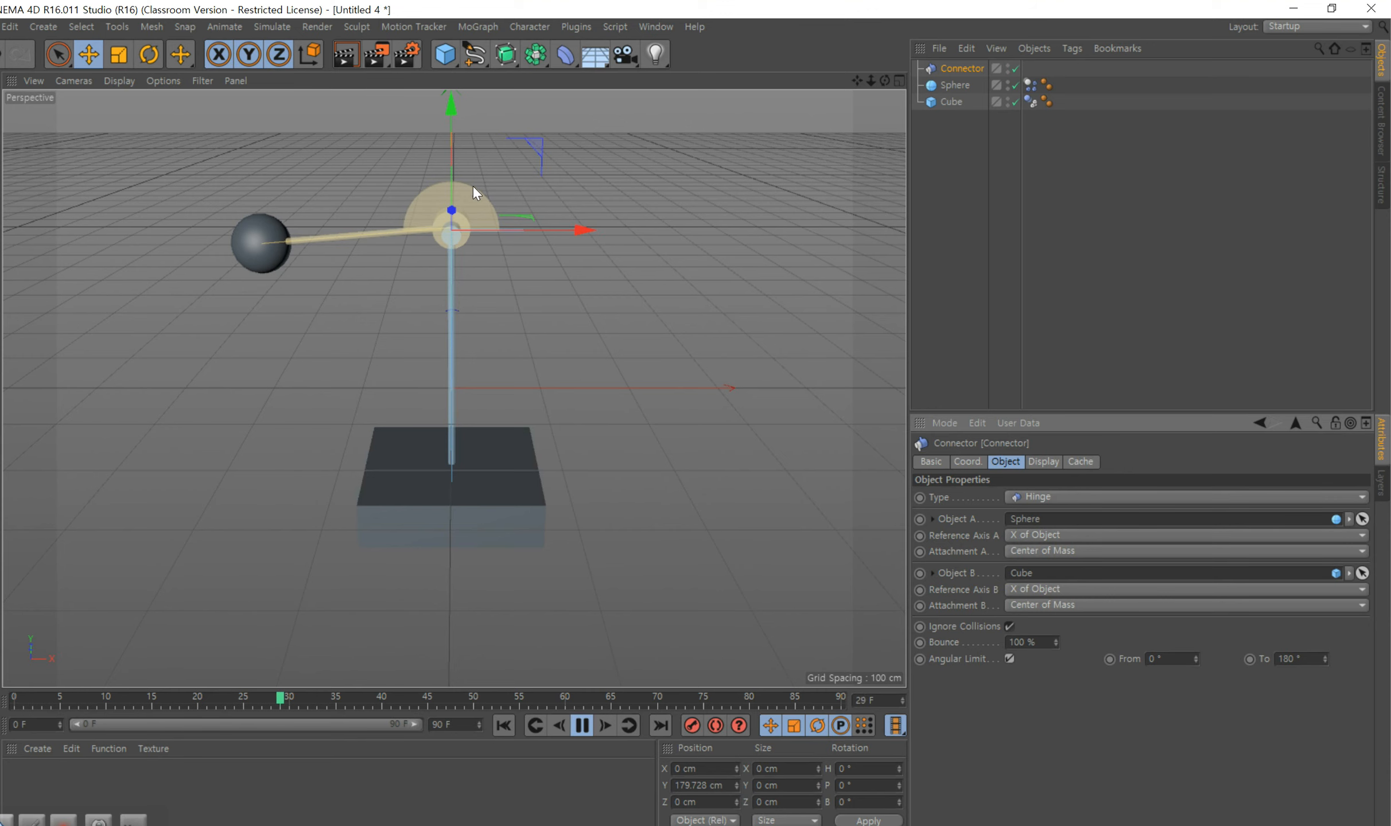
pyautogui.click(581, 725)
pyautogui.click(106, 700)
pyautogui.moveTo(105, 697); pyautogui.dragTo(7, 695)
pyautogui.click(1010, 659)
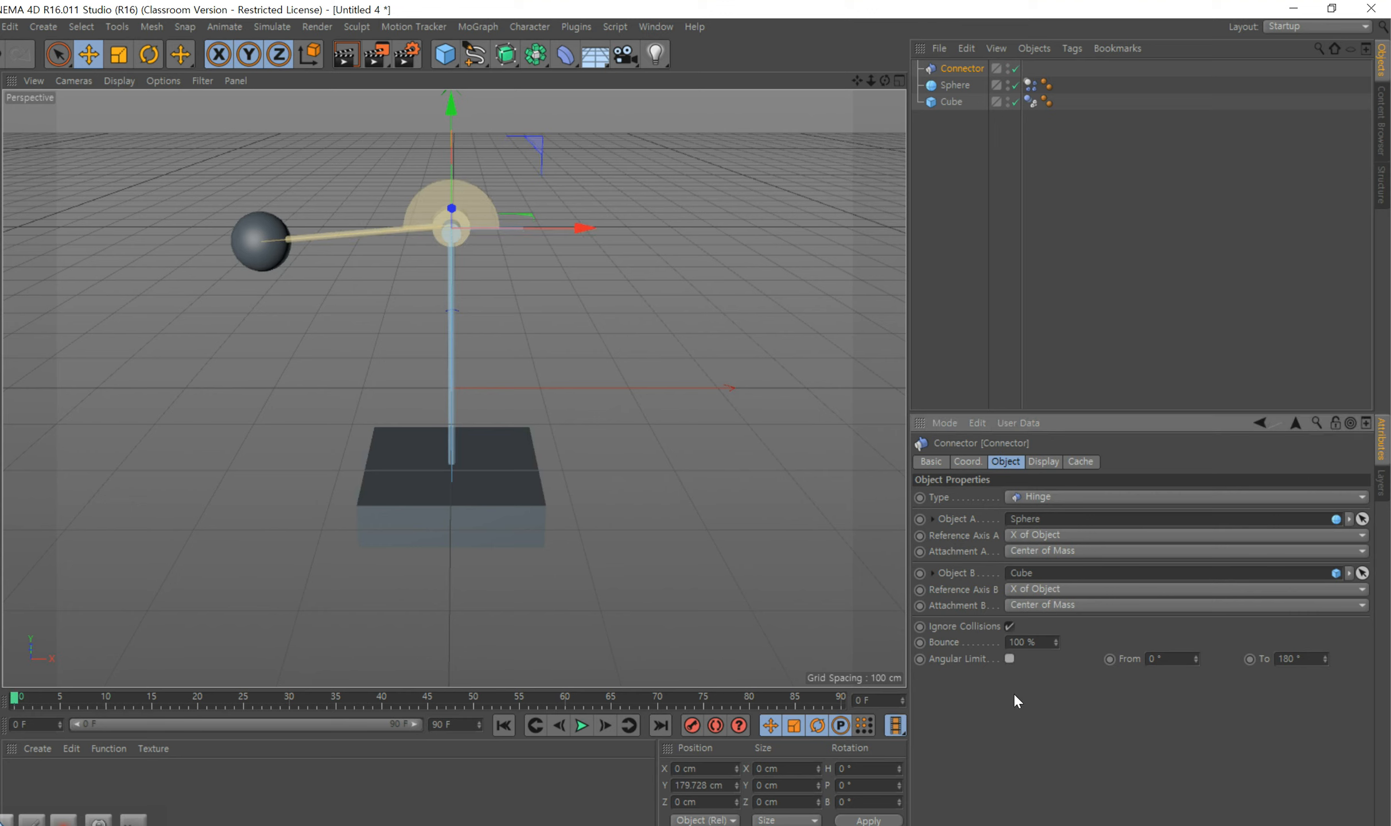
# - Play the hinge simulation without the Angular Limit, stop it, and return to frame 0
pyautogui.click(591, 725)
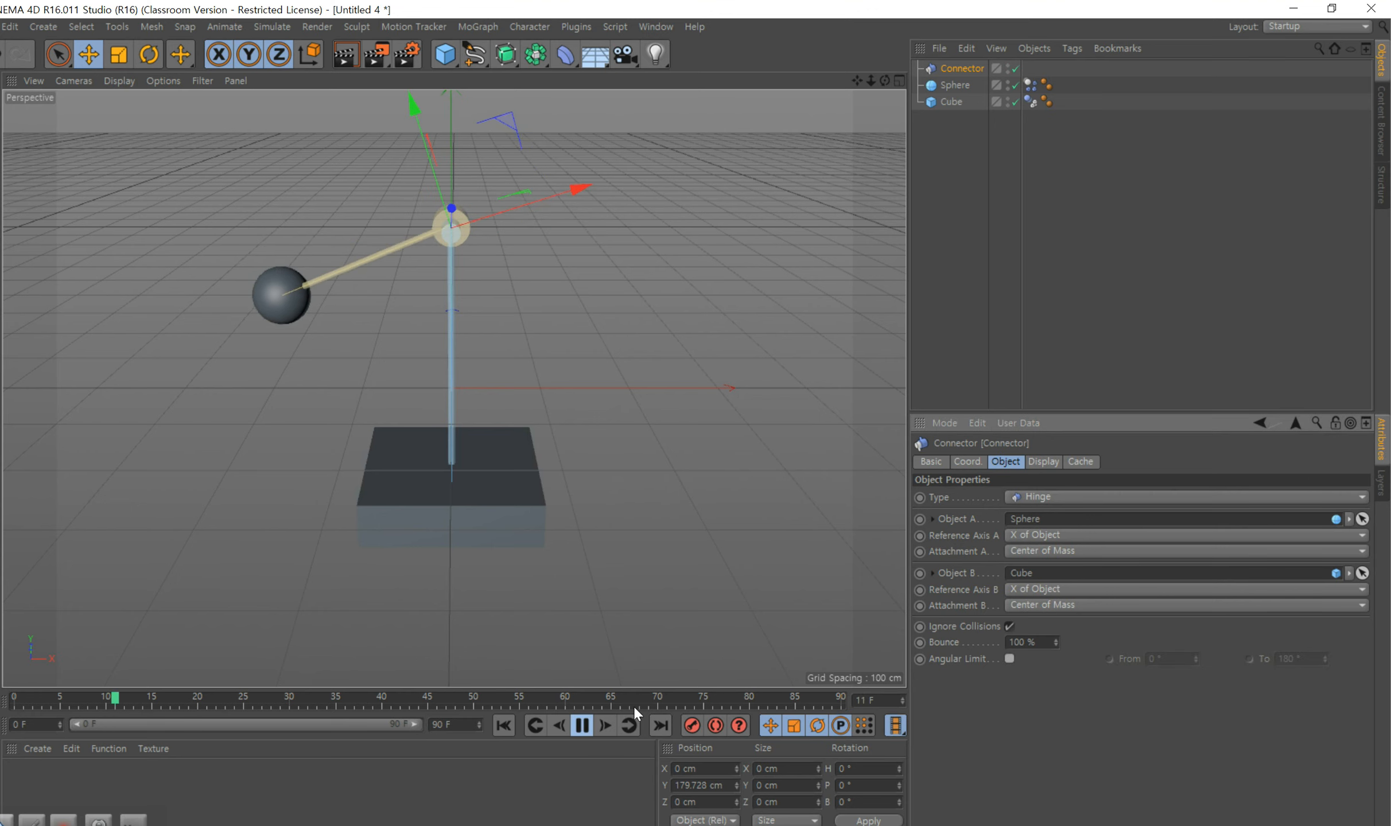
pyautogui.click(590, 726)
pyautogui.moveTo(593, 699); pyautogui.dragTo(13, 697)
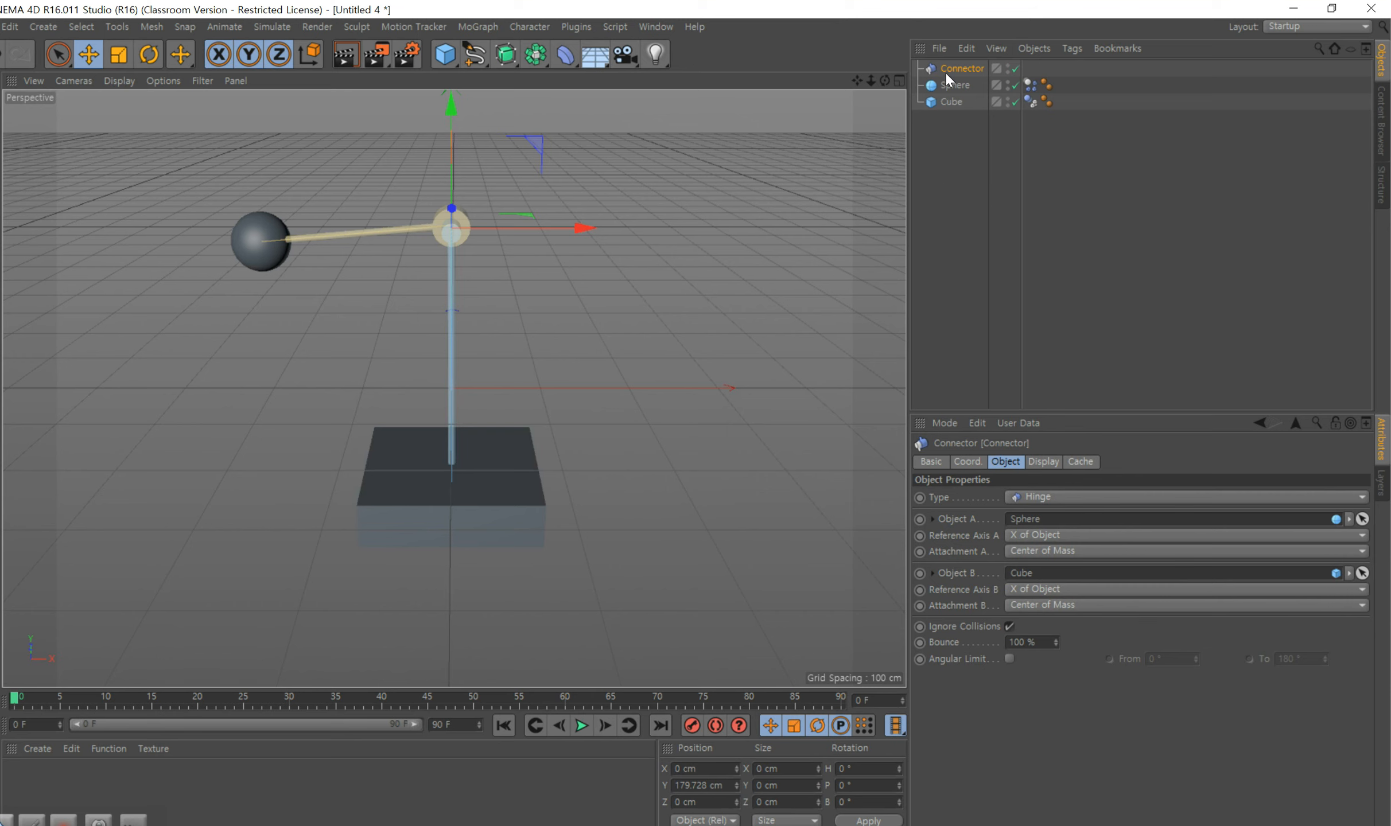
# - Duplicate the connector, sphere and cube together and move the copies about 307 cm along positive X
pyautogui.moveTo(957, 195); pyautogui.dragTo(954, 62)
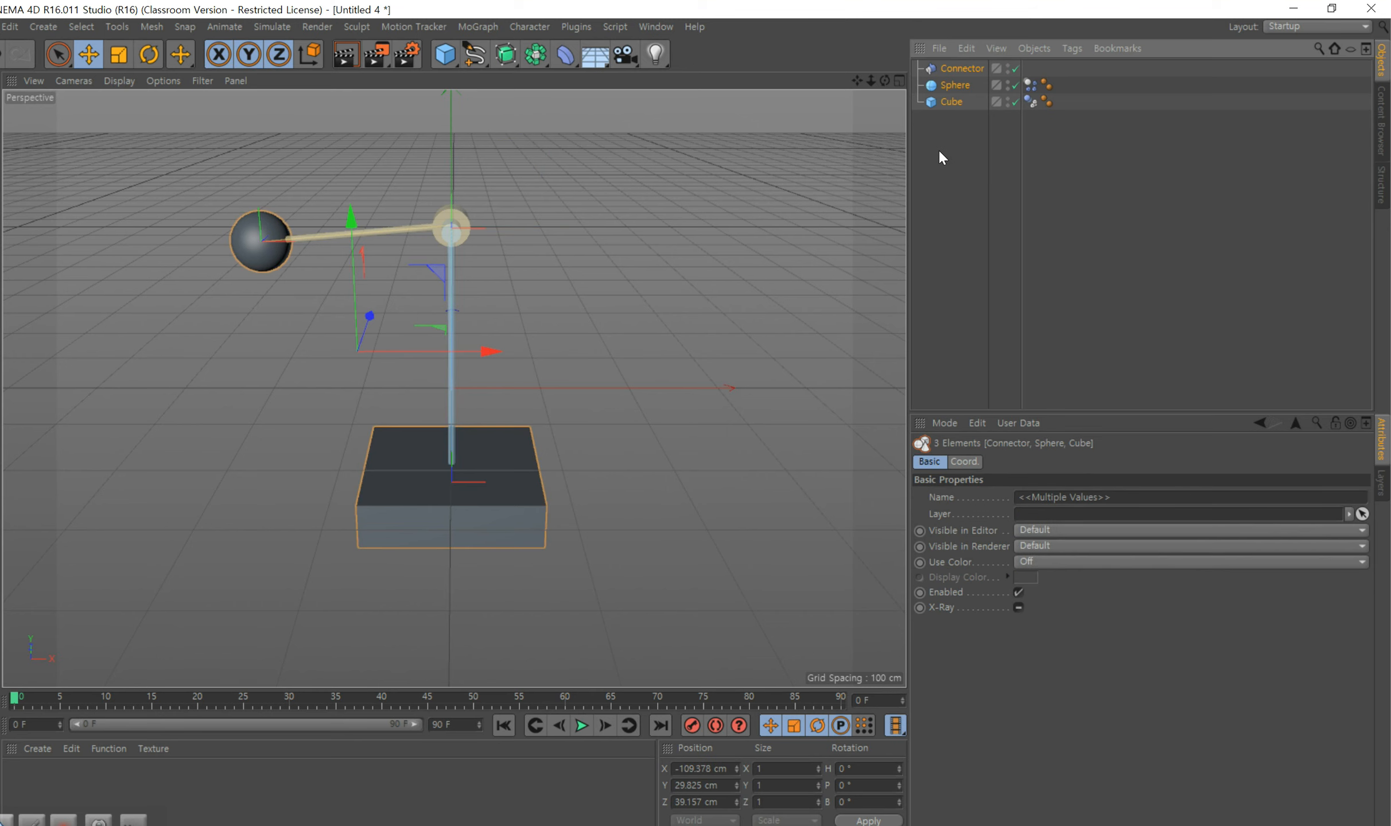
pyautogui.hotkey('ctrl', 'v')
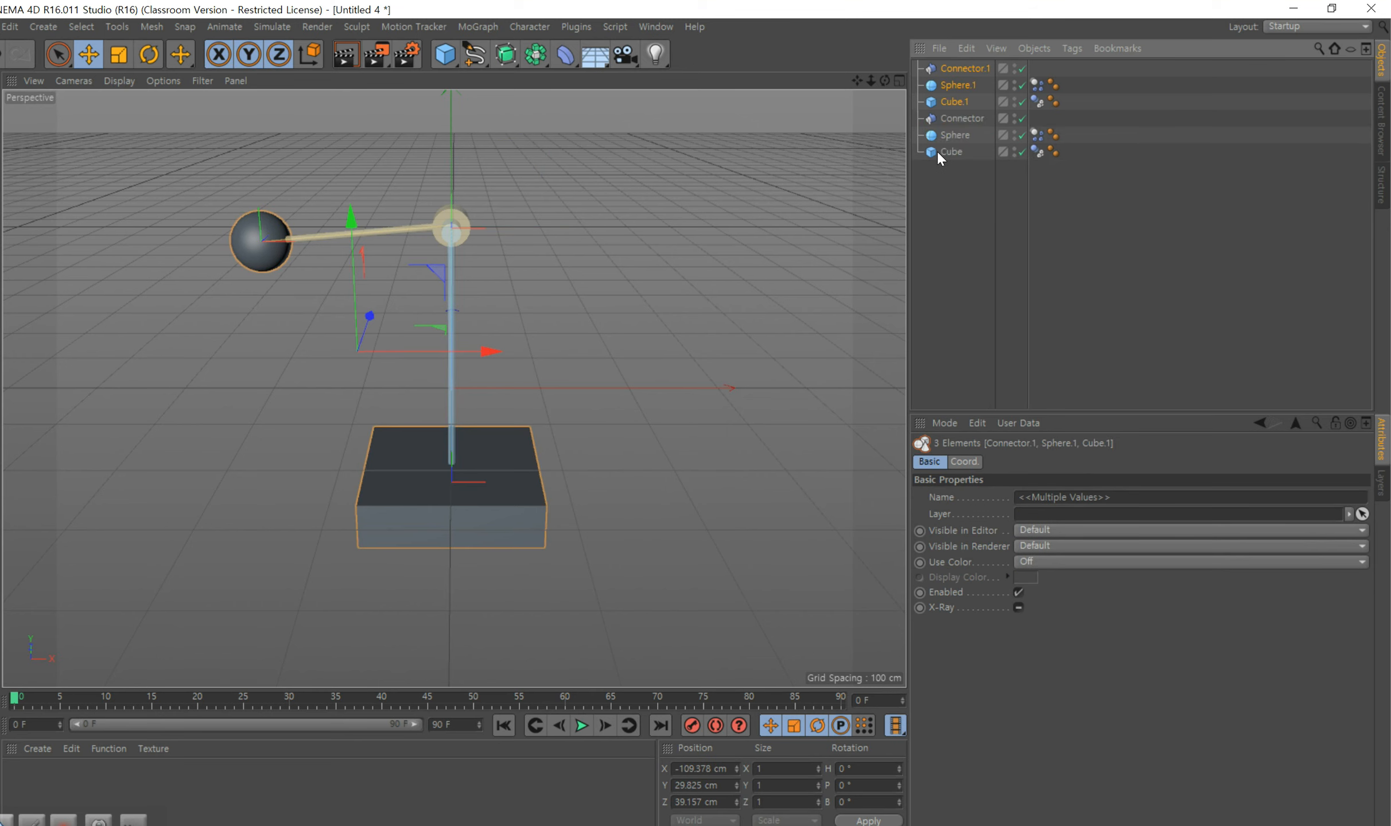
pyautogui.moveTo(487, 355); pyautogui.dragTo(752, 365)
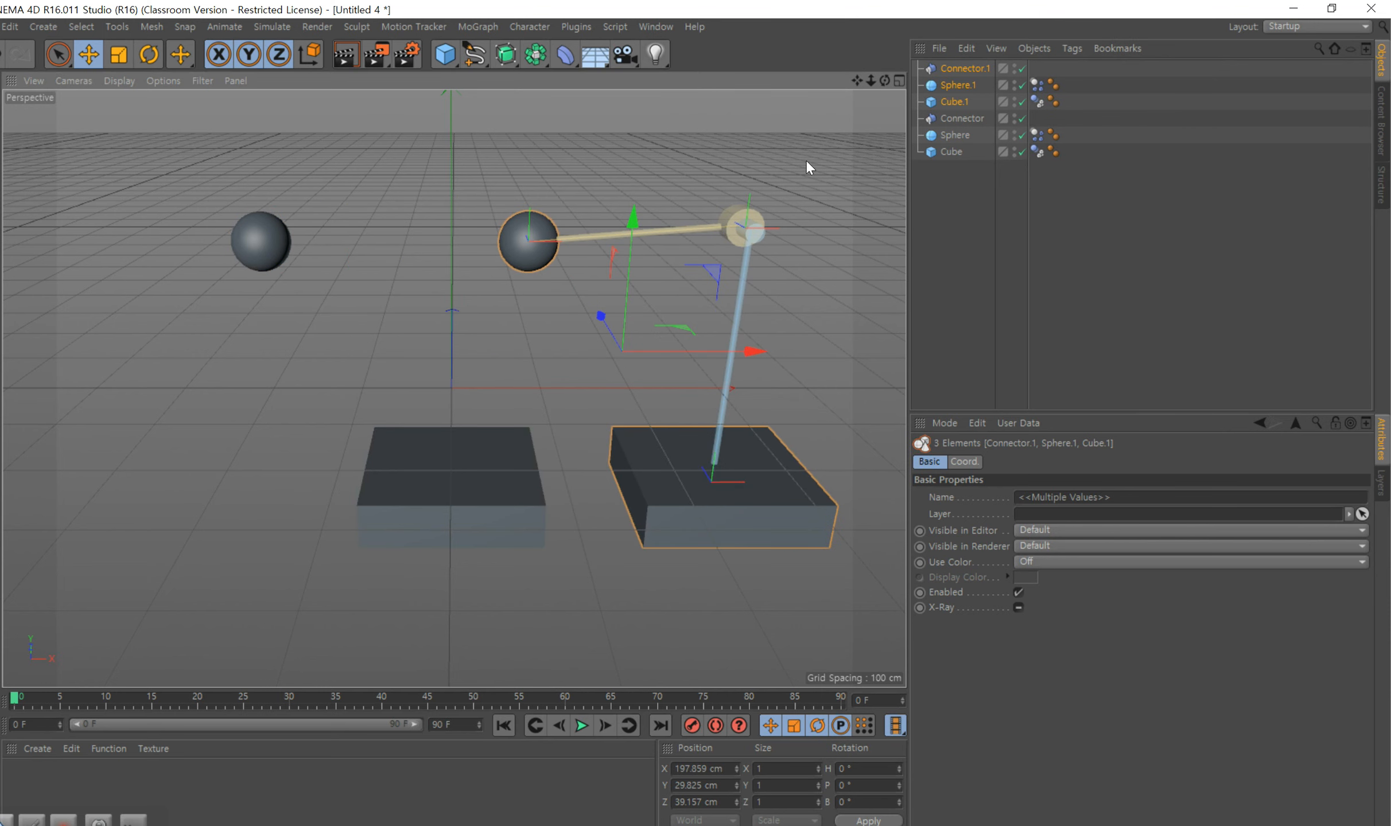
pyautogui.scroll(-2, 803, 158)
pyautogui.moveTo(857, 80); pyautogui.dragTo(685, 132)
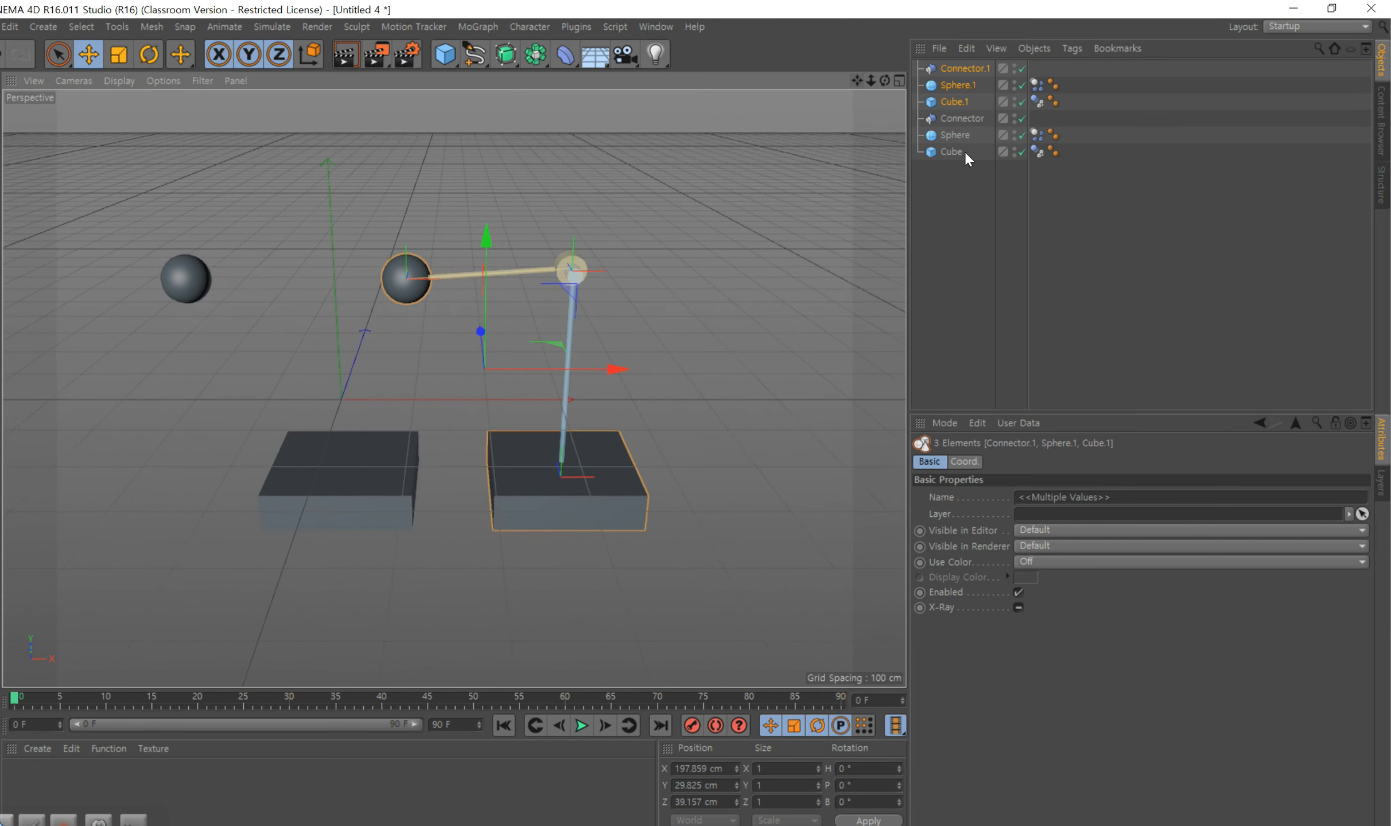
# - Enable Always Visible in the display settings of both the original and the duplicated connector
pyautogui.click(963, 119)
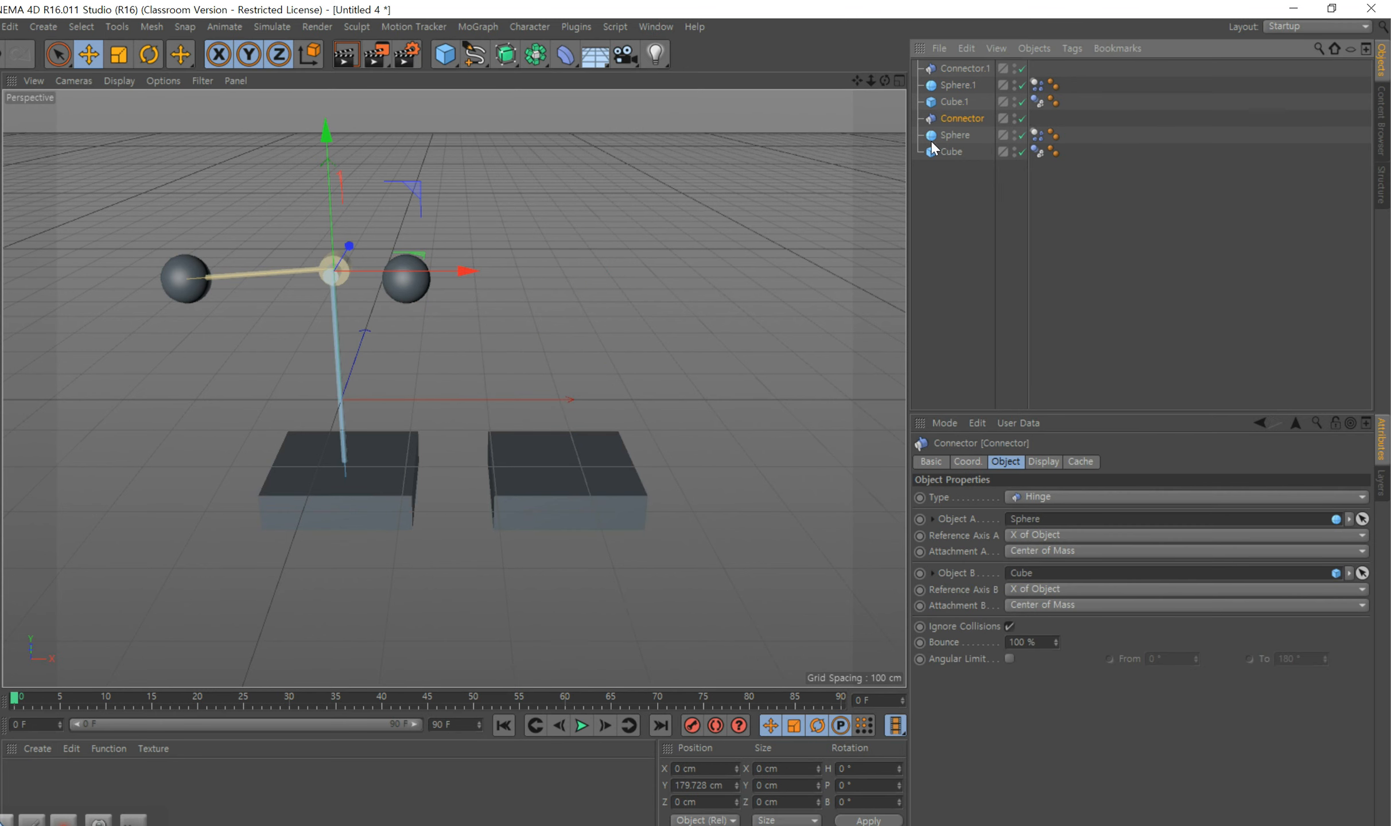
pyautogui.click(1048, 463)
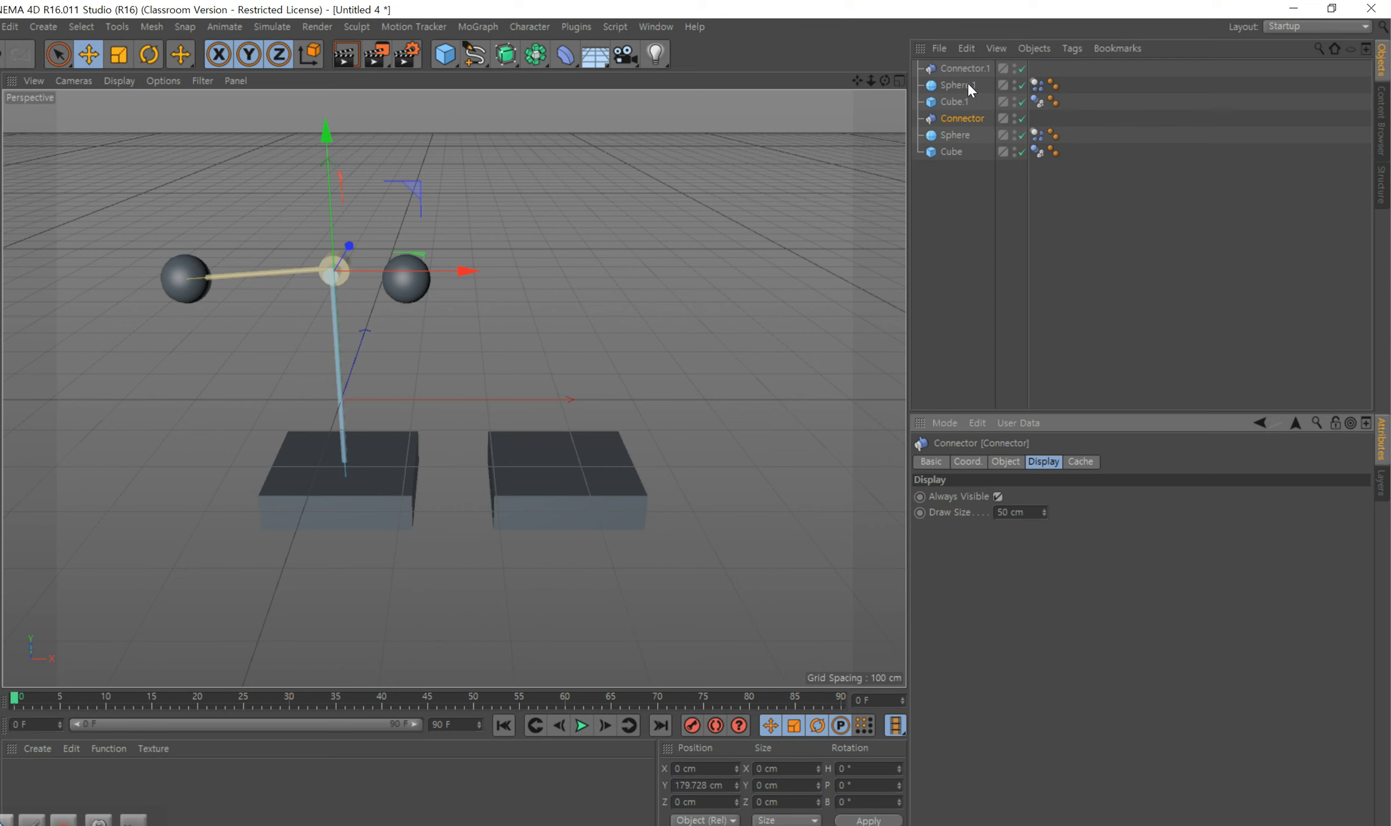
pyautogui.click(964, 65)
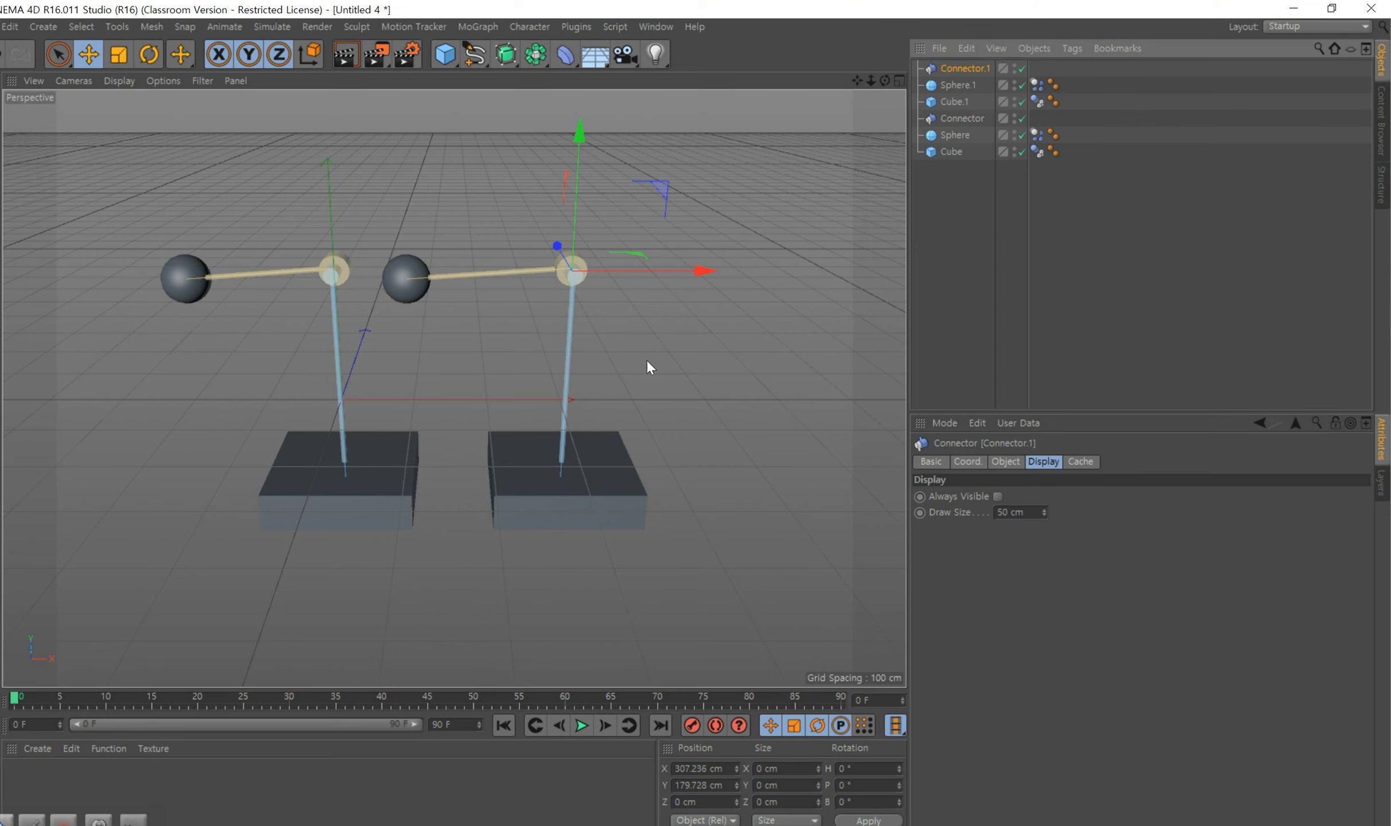
pyautogui.click(998, 497)
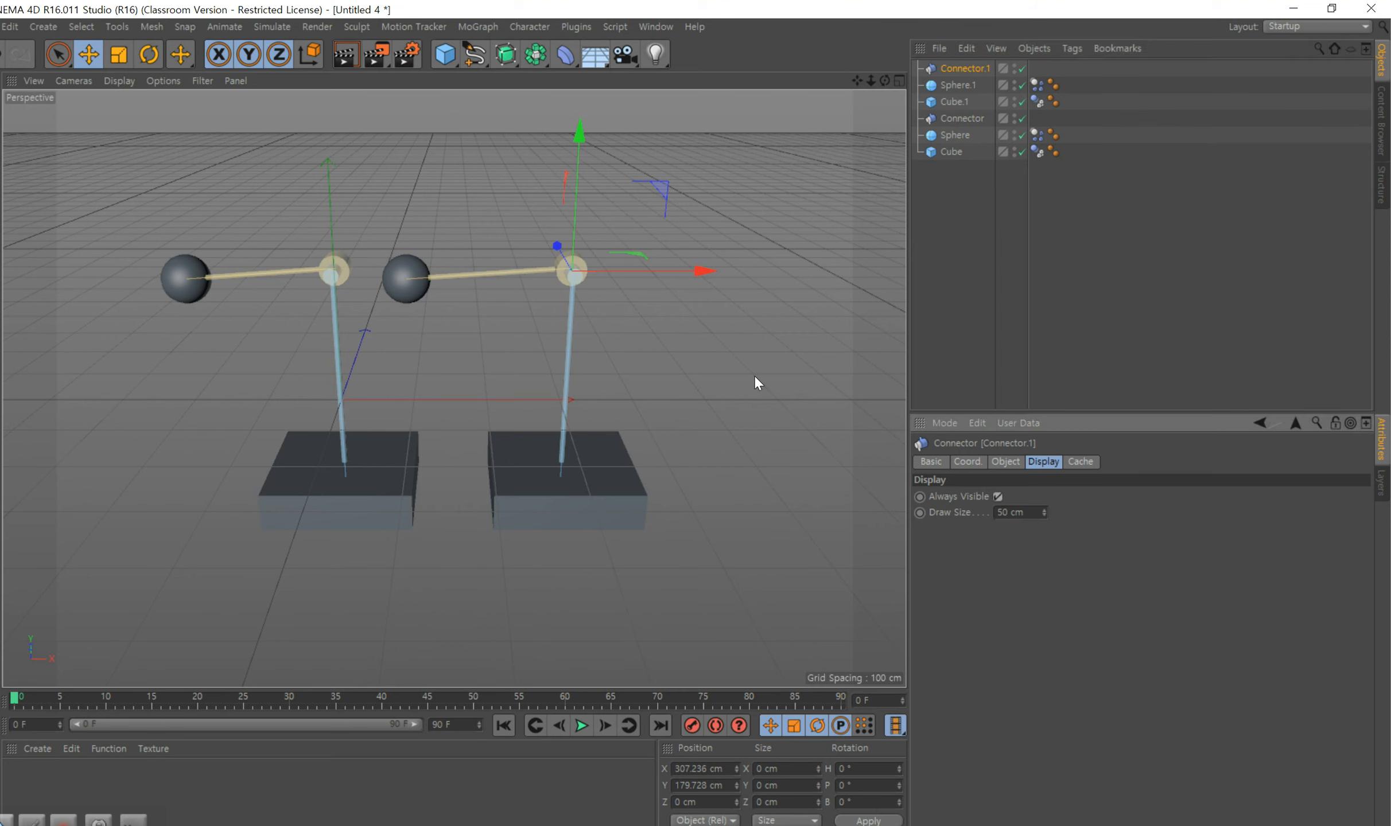
# - Move the duplicated sphere about 37 cm along positive X and change the duplicated connector's type to Ball and Socket
pyautogui.click(404, 286)
pyautogui.moveTo(533, 280); pyautogui.dragTo(560, 281)
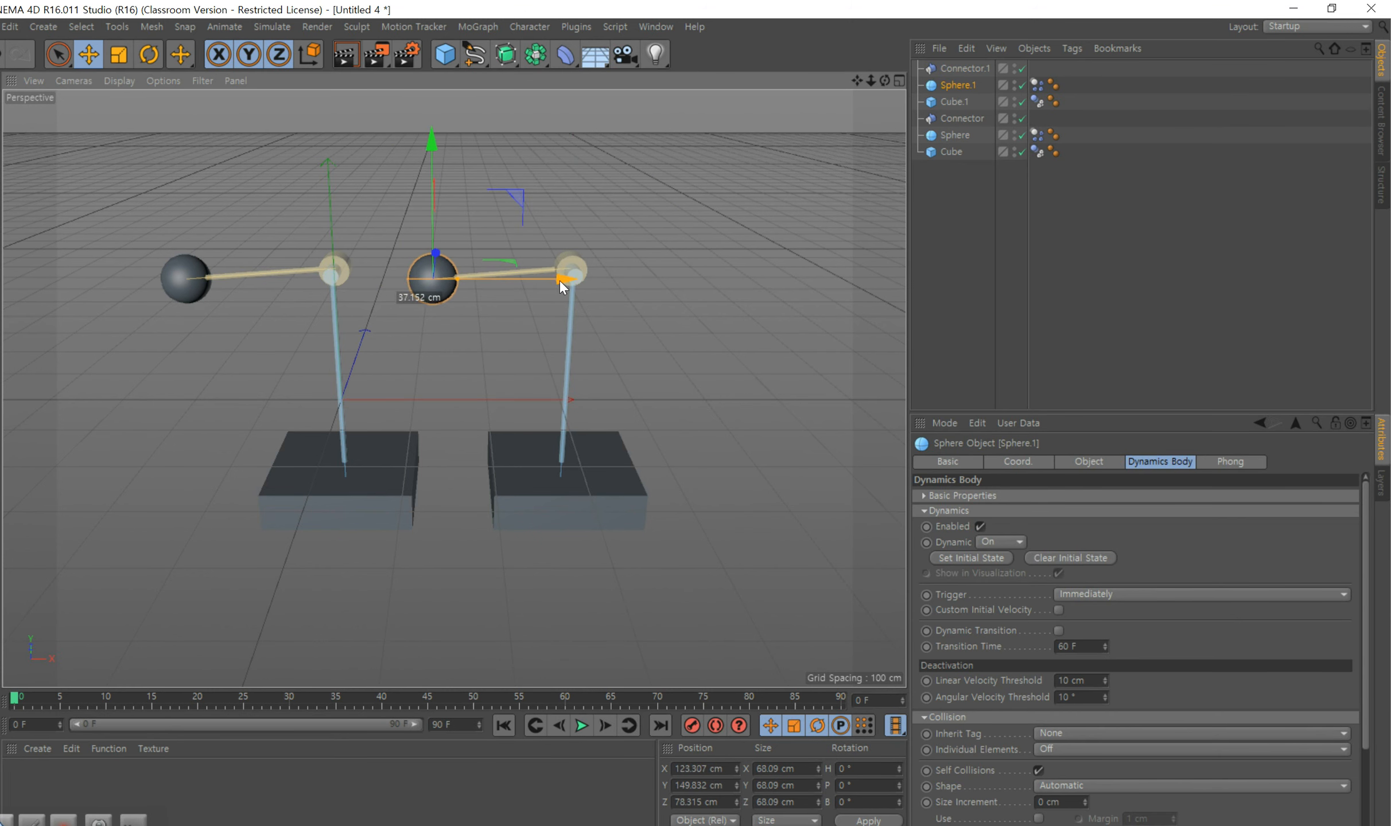
pyautogui.click(975, 67)
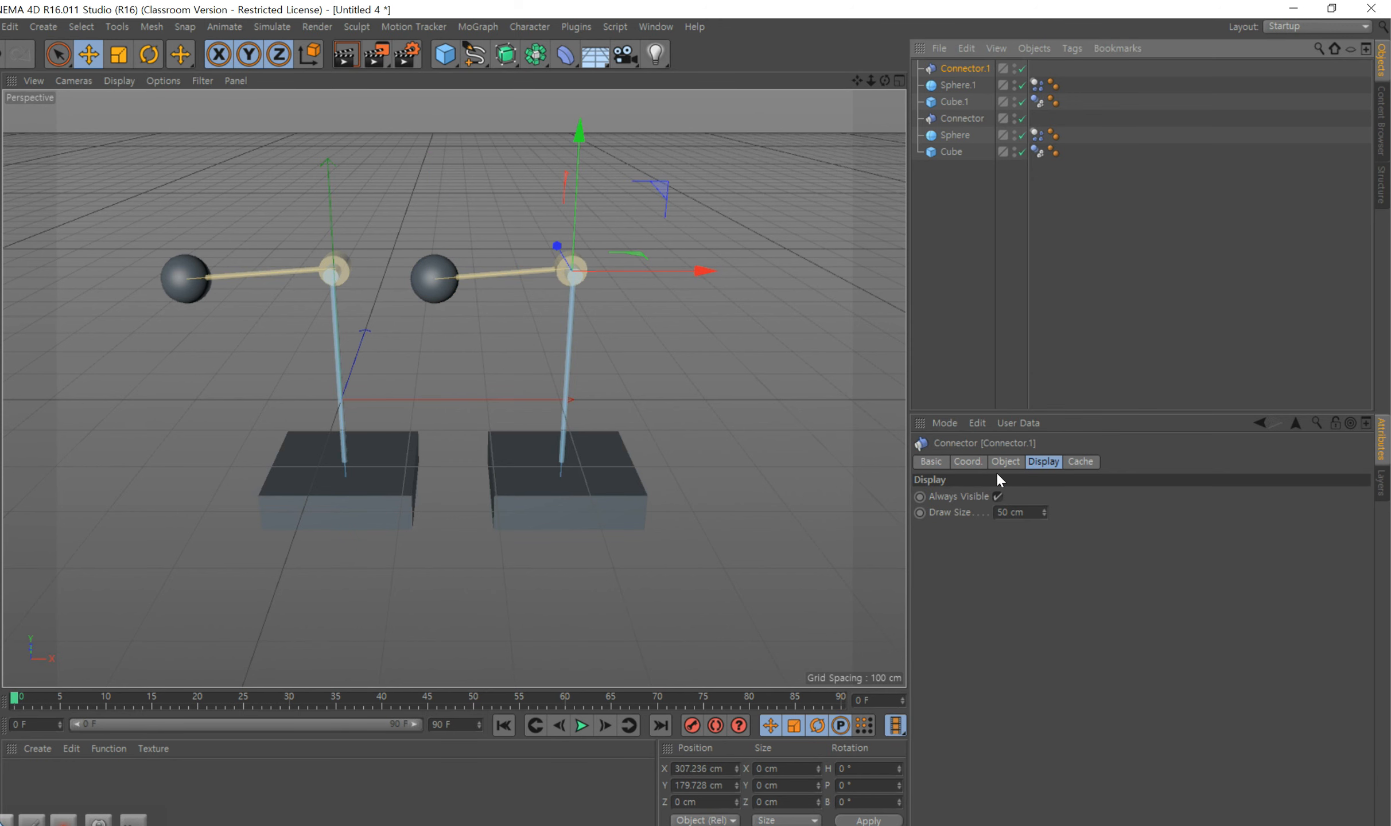
pyautogui.click(1006, 462)
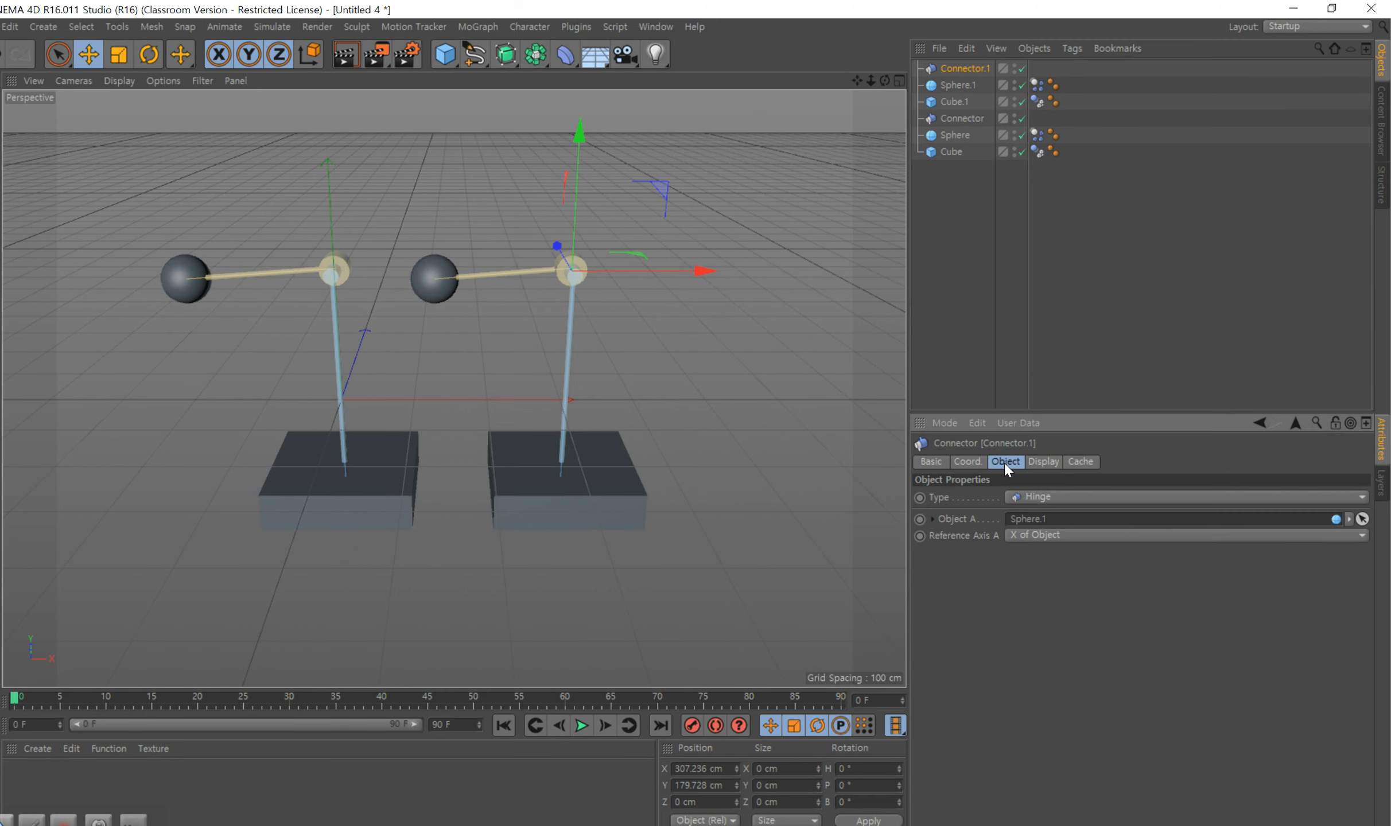
pyautogui.click(1063, 497)
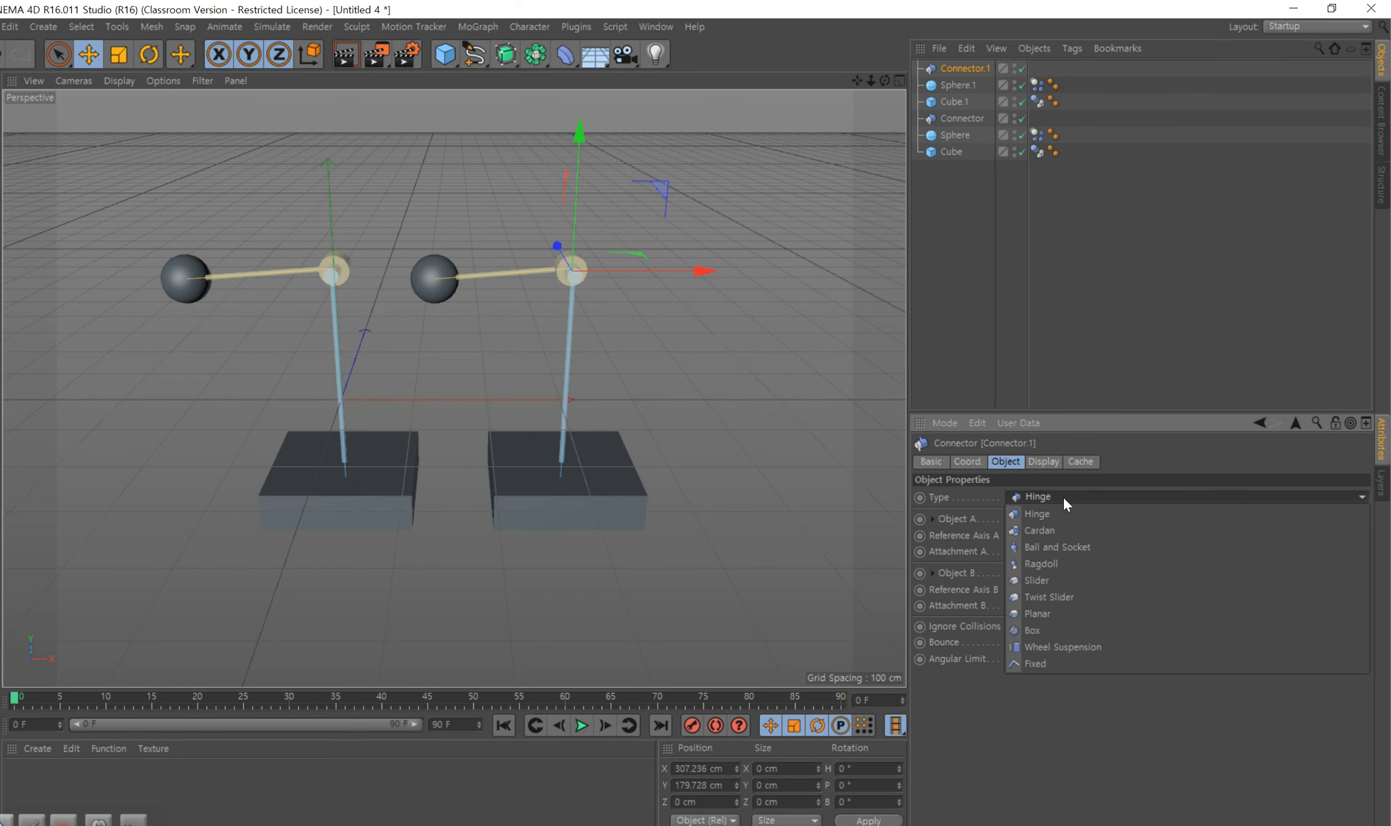
pyautogui.click(1057, 549)
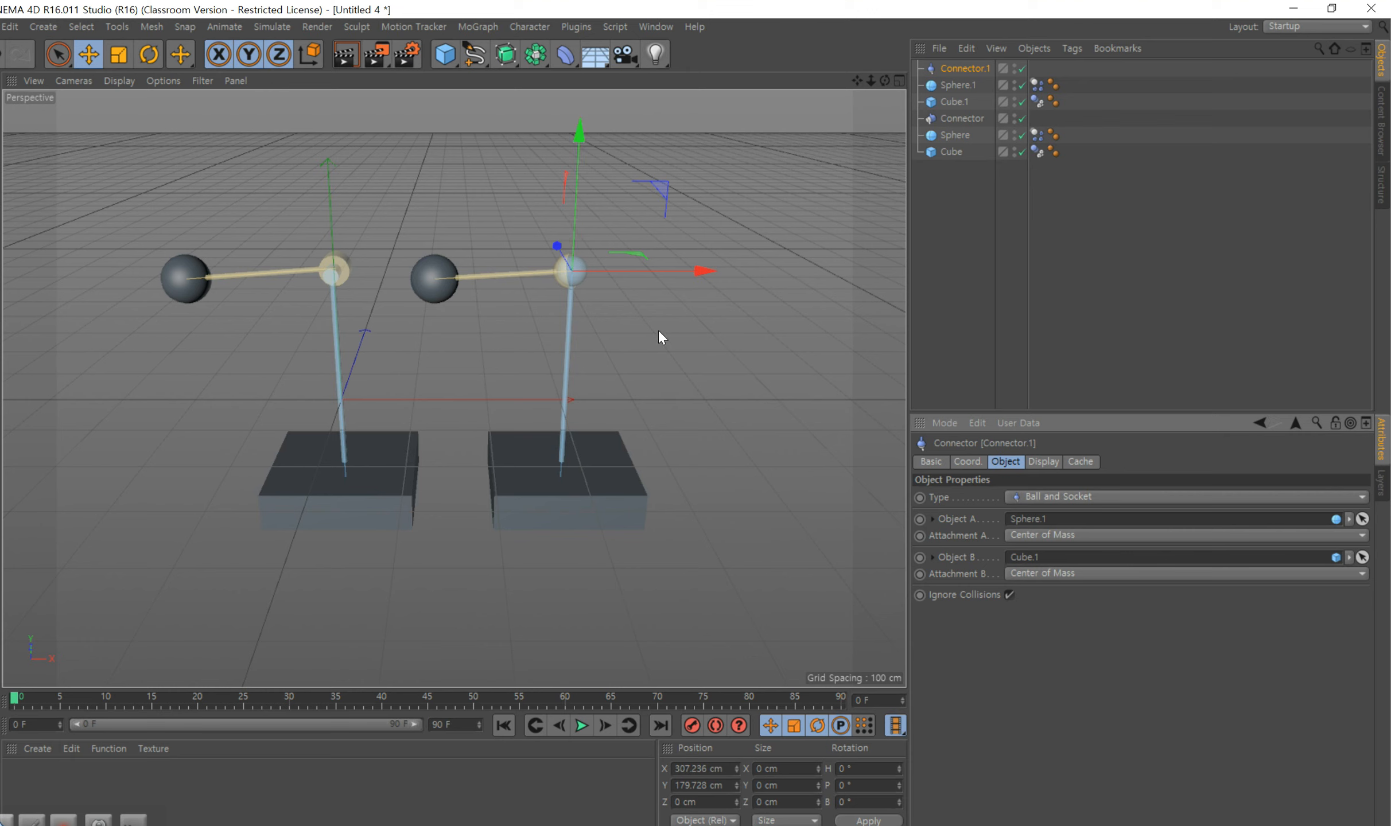
# - Play the simulation to compare the hinge with the ball-and-socket connector, then stop and rewind
pyautogui.click(581, 726)
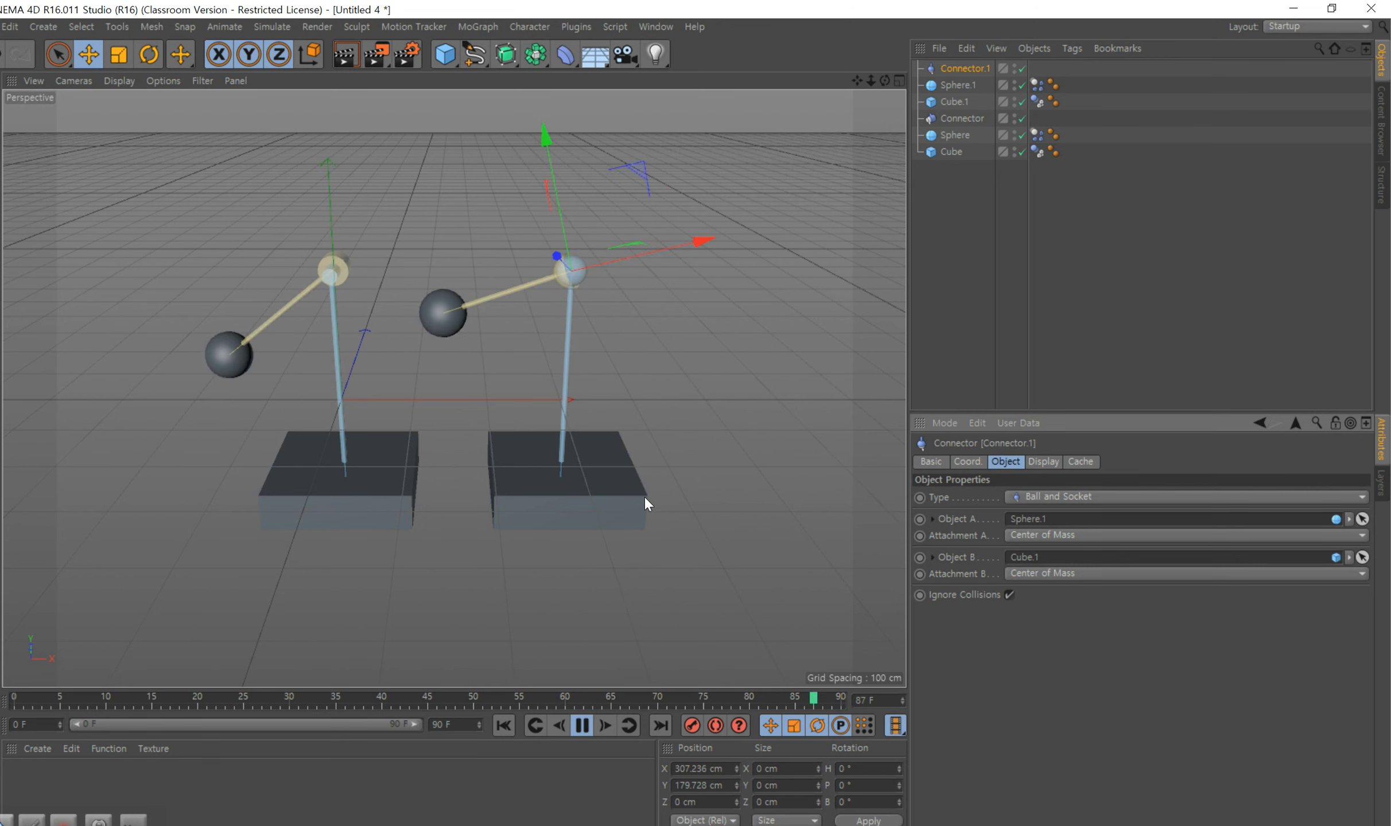
pyautogui.click(582, 725)
pyautogui.click(15, 696)
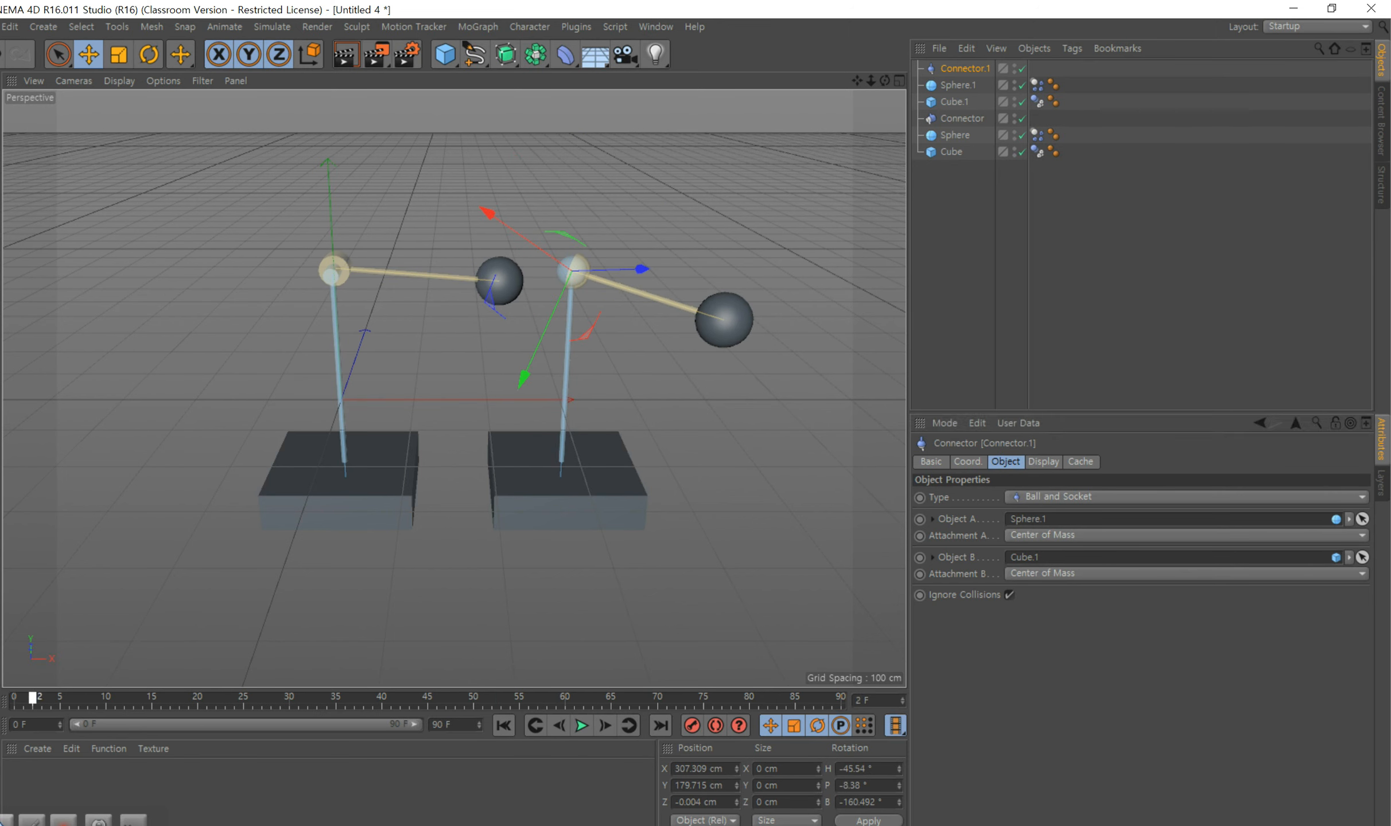
# - Duplicate the original hinge connector, sphere and cube, and move the copies about 281 cm along negative X
pyautogui.moveTo(964, 219); pyautogui.dragTo(945, 114)
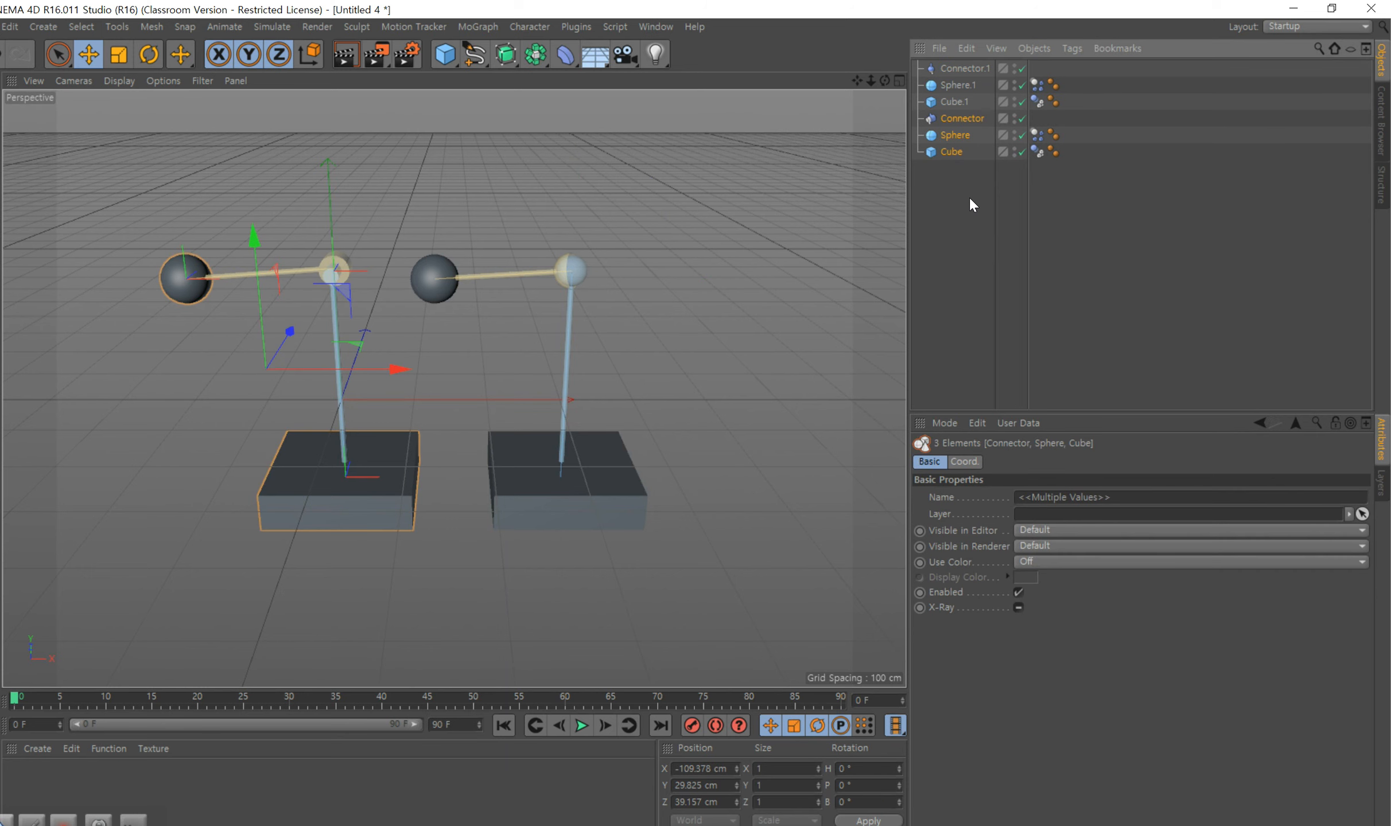
pyautogui.hotkey('ctrl', 'c')
pyautogui.hotkey('ctrl', 'v')
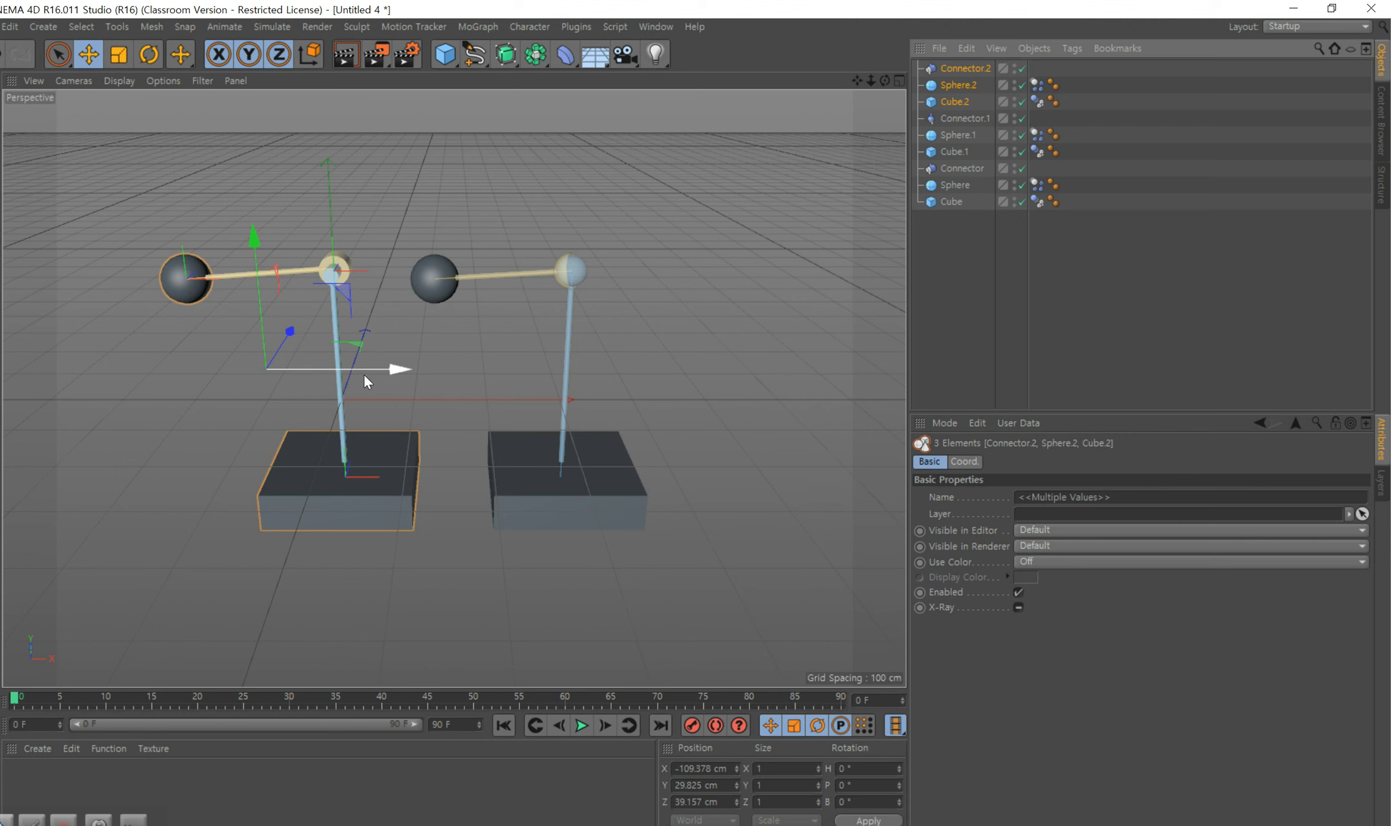
pyautogui.moveTo(397, 370); pyautogui.dragTo(197, 369)
pyautogui.moveTo(857, 80); pyautogui.dragTo(977, 80)
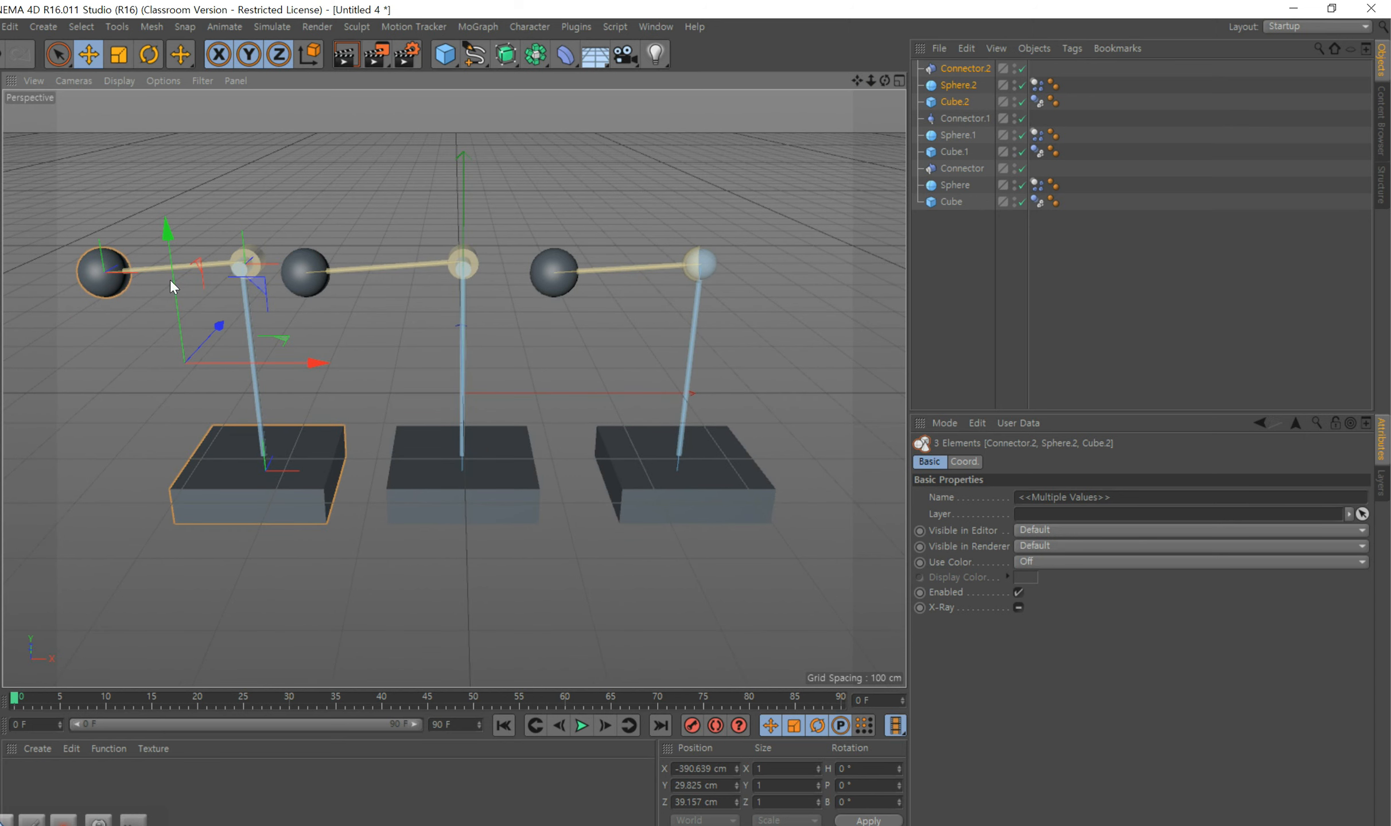
# - Change the type of the newest connector, Connector.2, to Wheel Suspension
pyautogui.click(961, 68)
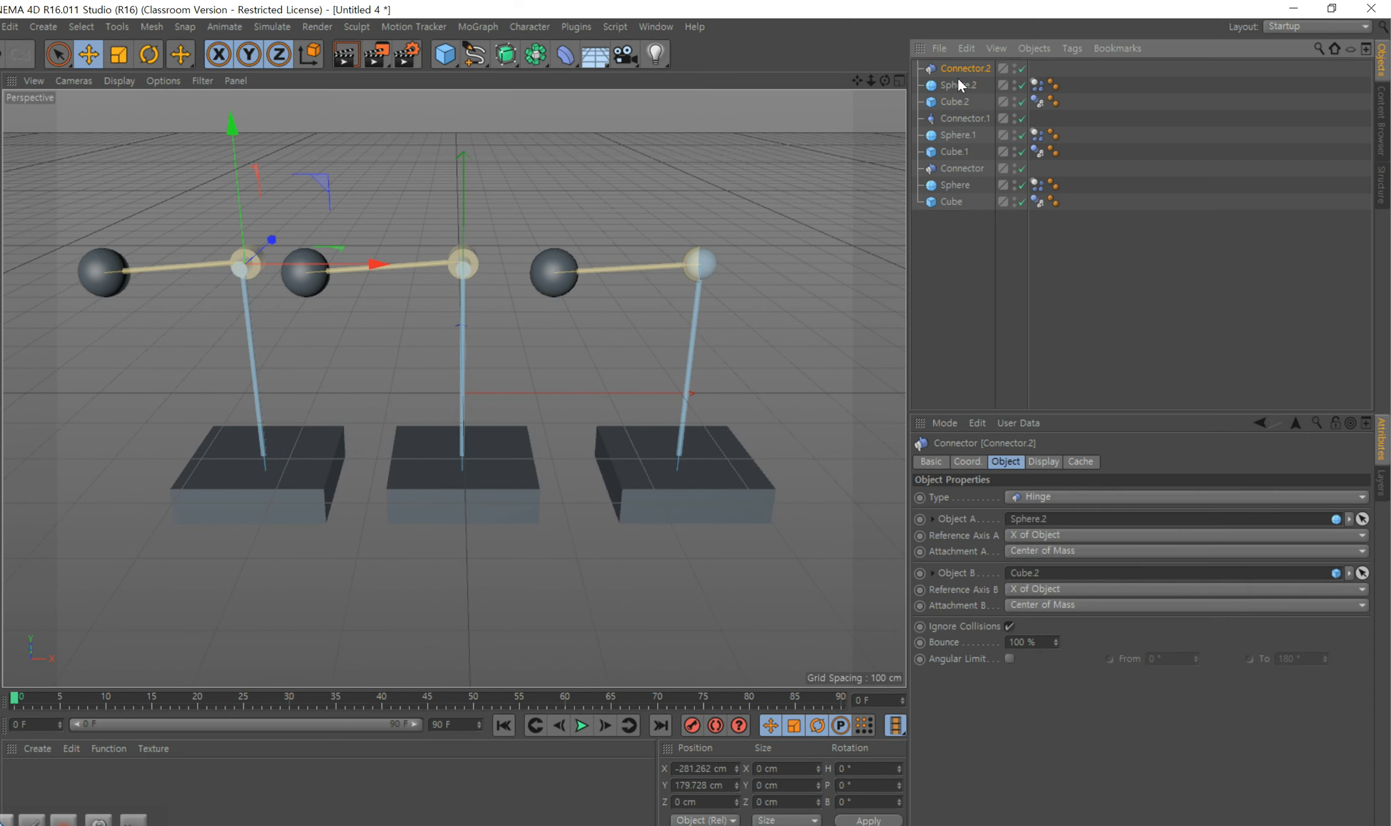
pyautogui.click(1063, 494)
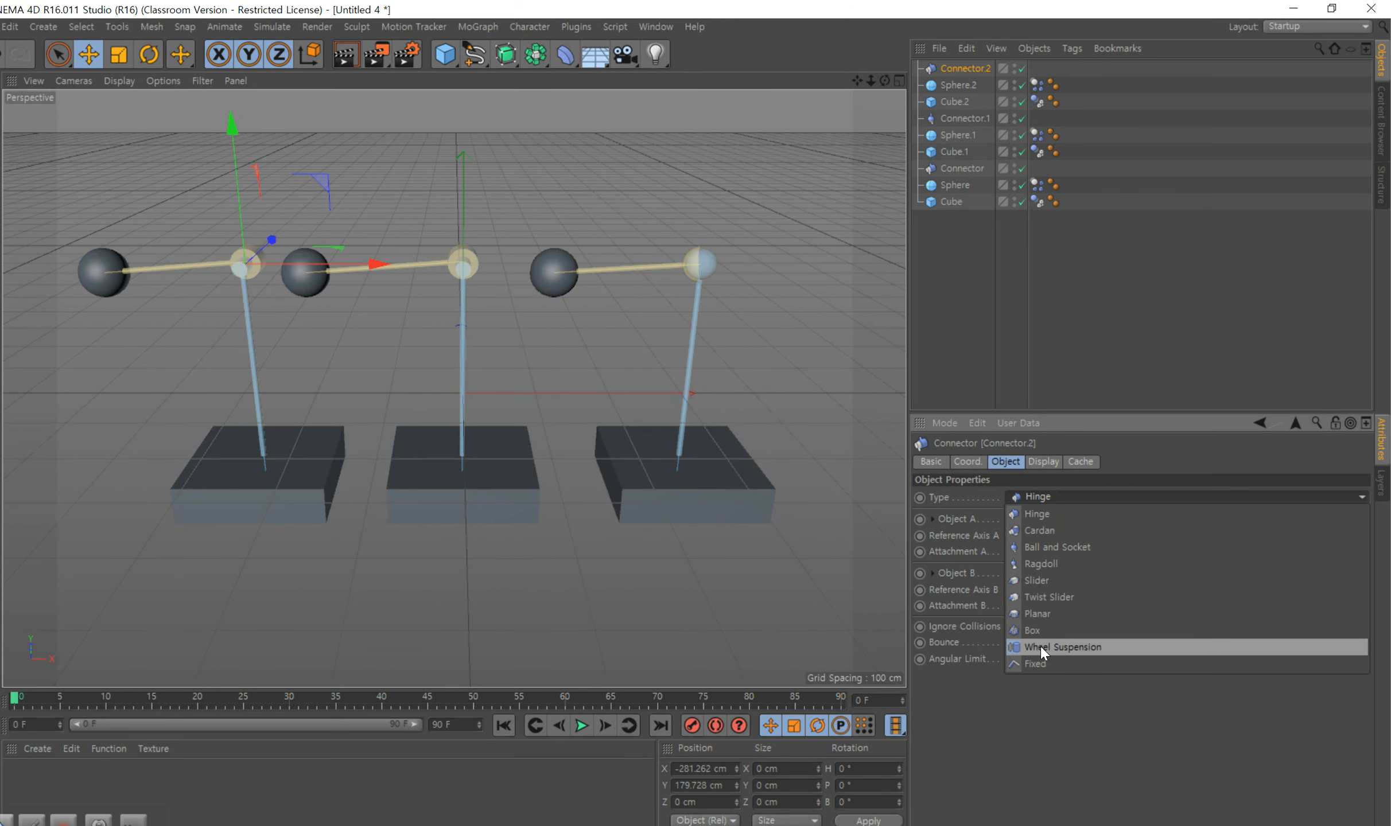
pyautogui.click(1102, 648)
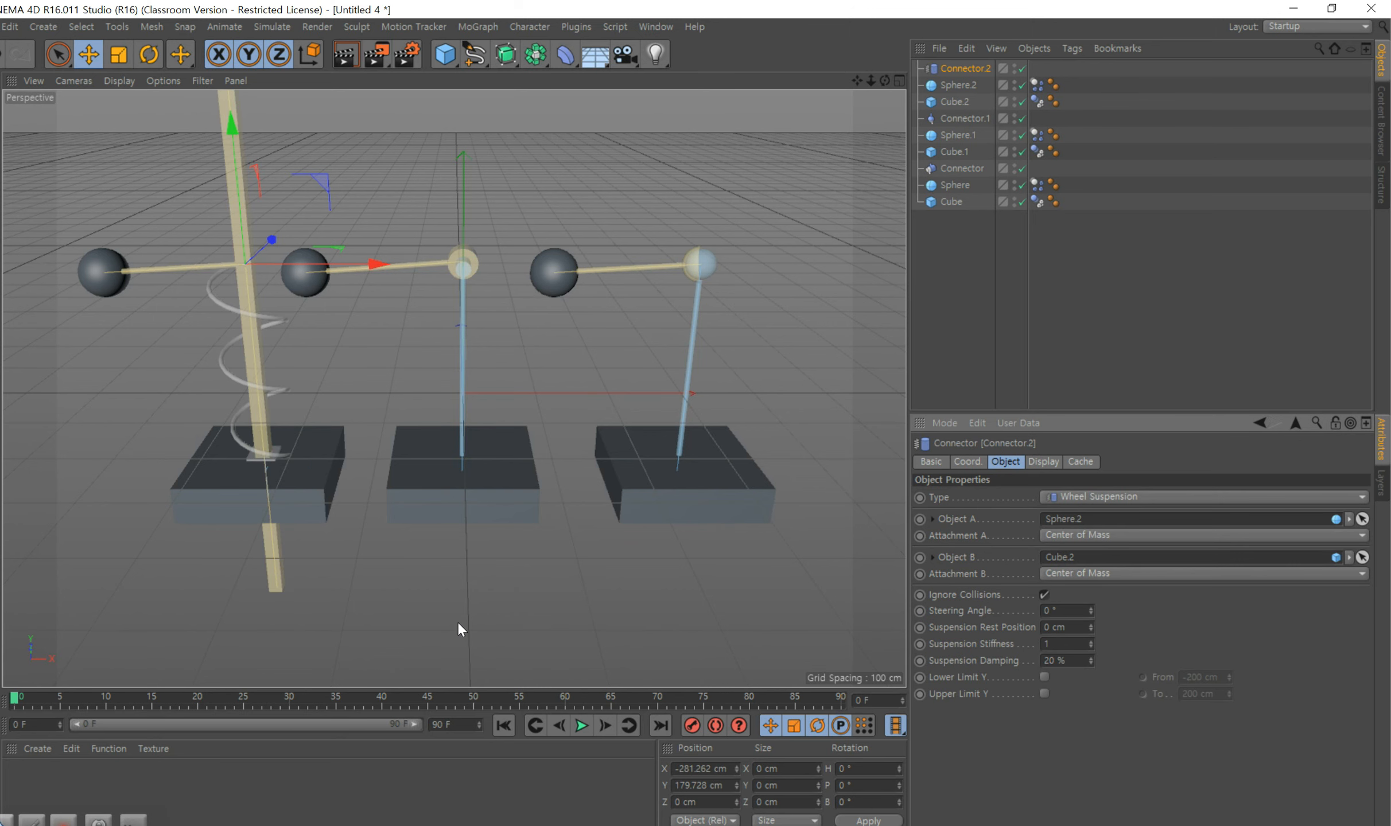
# - Select Connector.2, Sphere.2 and Cube.2 together and move them along negative X to about -604 cm
pyautogui.scroll(-5, 457, 621)
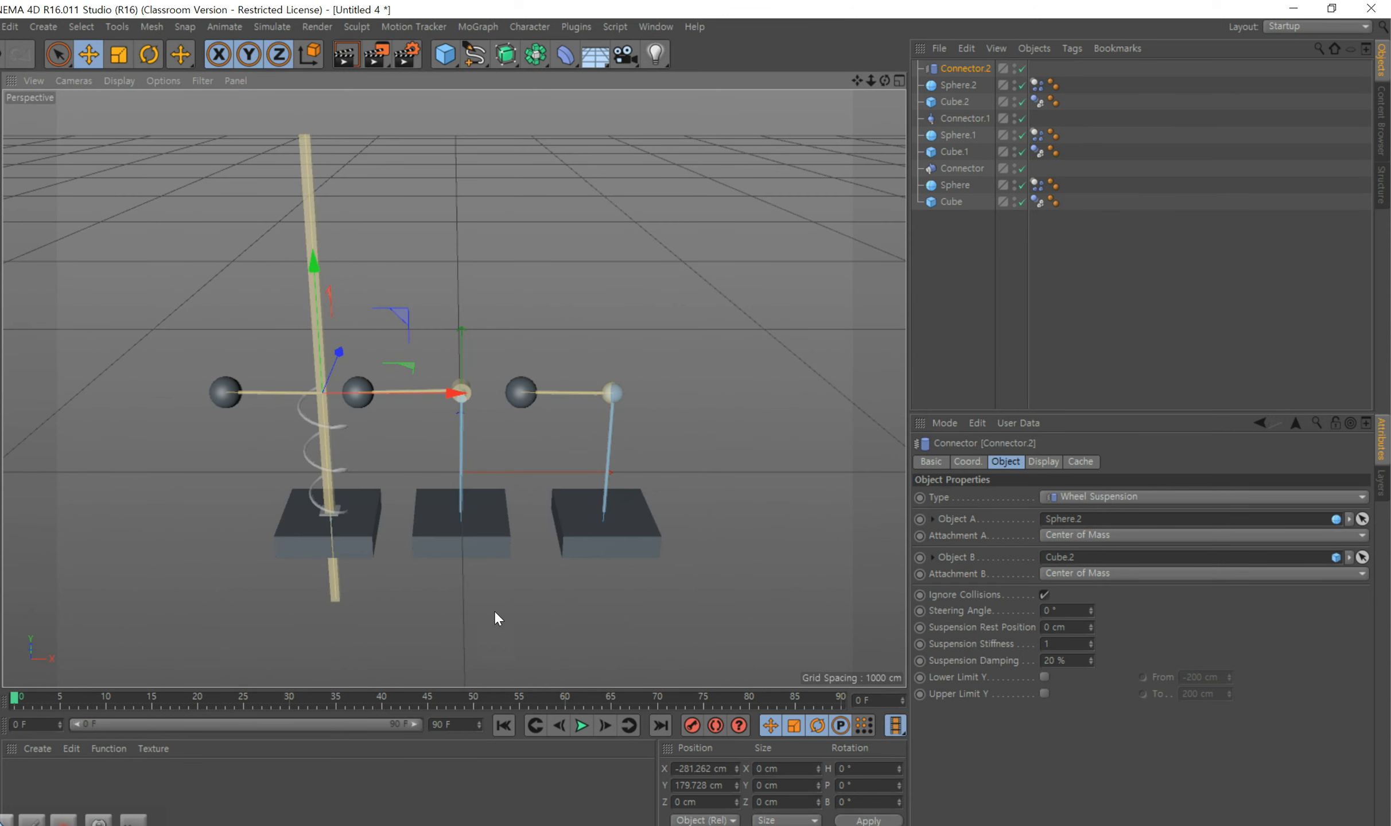
pyautogui.click(958, 98)
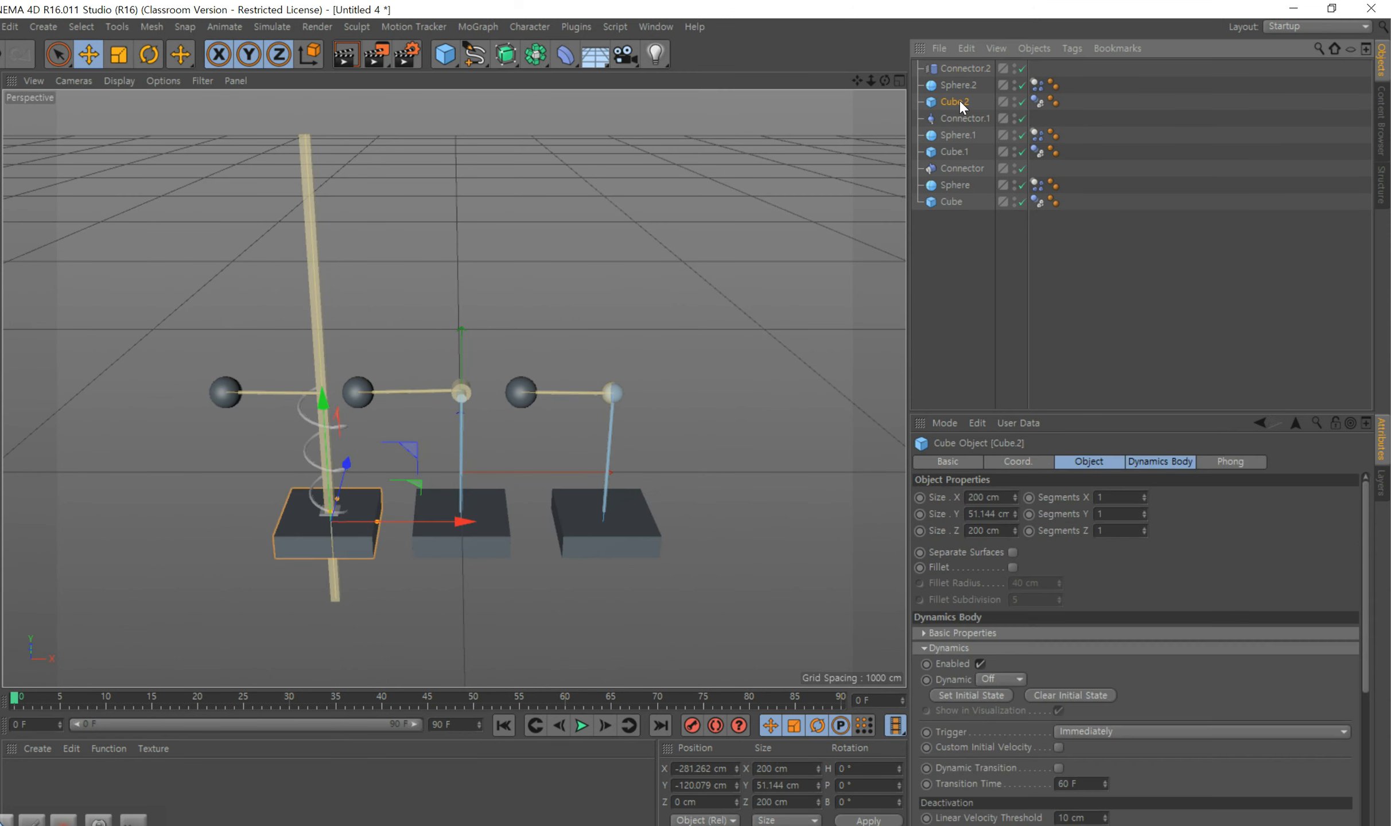
pyautogui.keyDown('ctrl'); pyautogui.click(964, 84); pyautogui.keyUp('ctrl')
pyautogui.keyDown('ctrl'); pyautogui.click(964, 69); pyautogui.keyUp('ctrl')
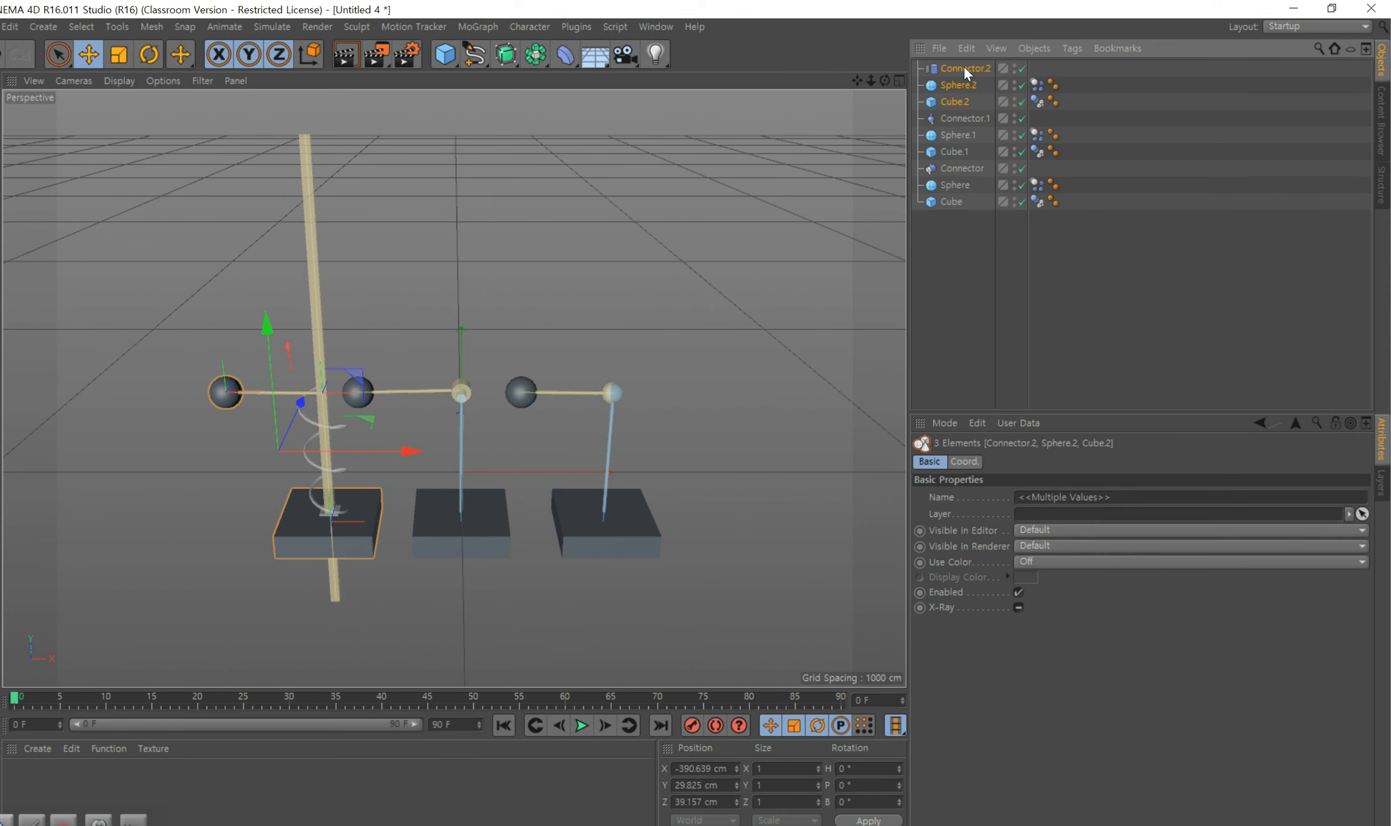
pyautogui.moveTo(409, 452); pyautogui.dragTo(314, 451)
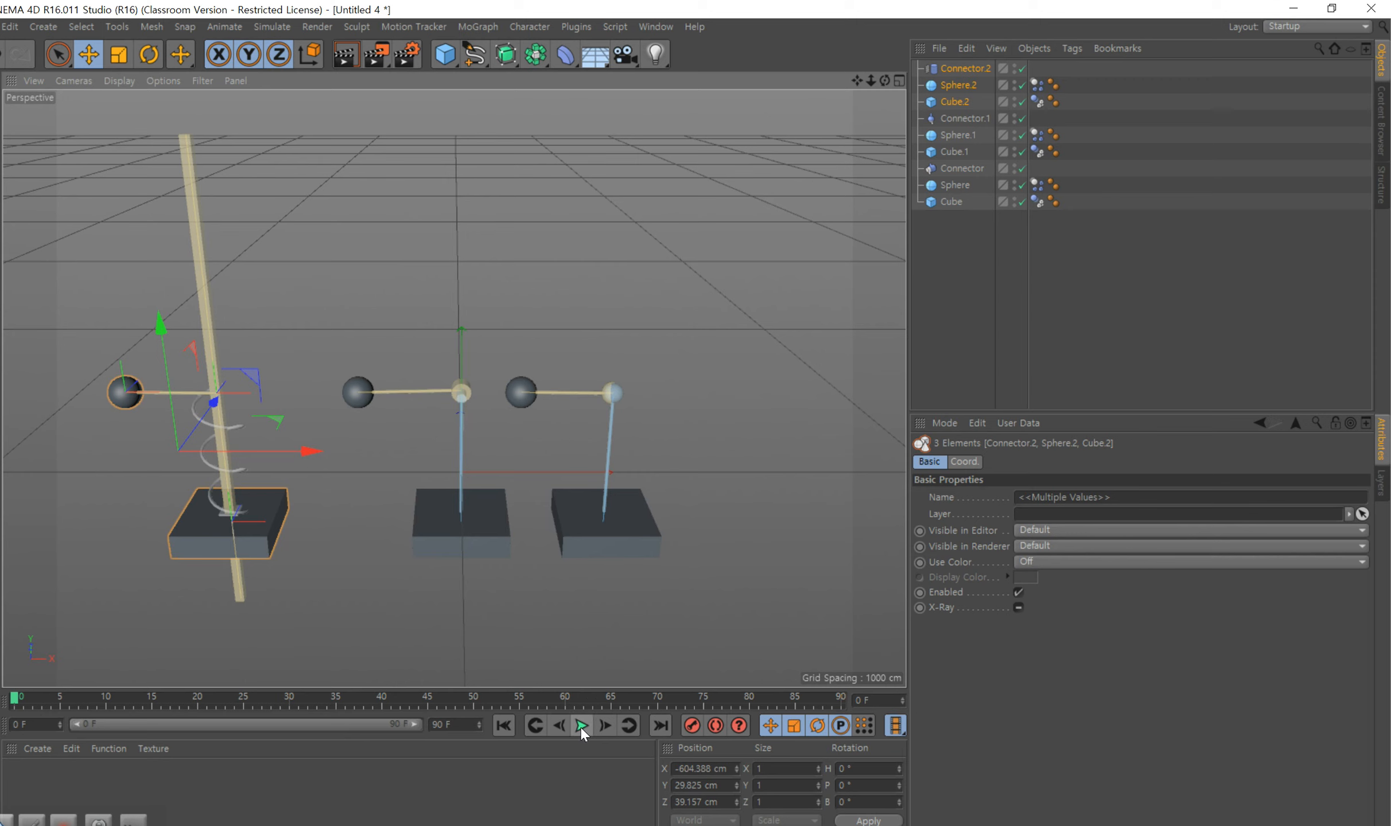
# - Play the simulation to check the wheel suspension's motion, then stop and return to frame 0
pyautogui.click(581, 726)
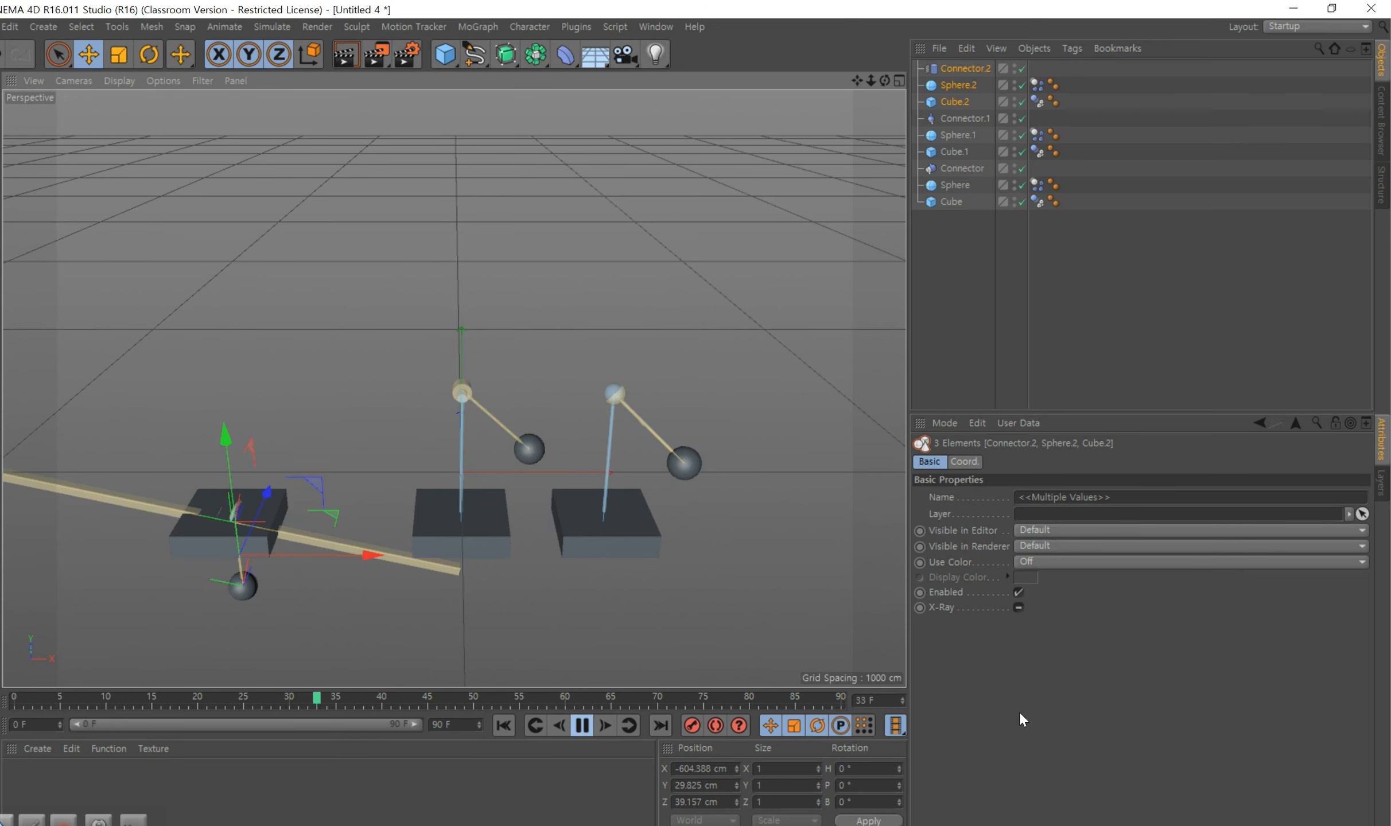
pyautogui.click(582, 726)
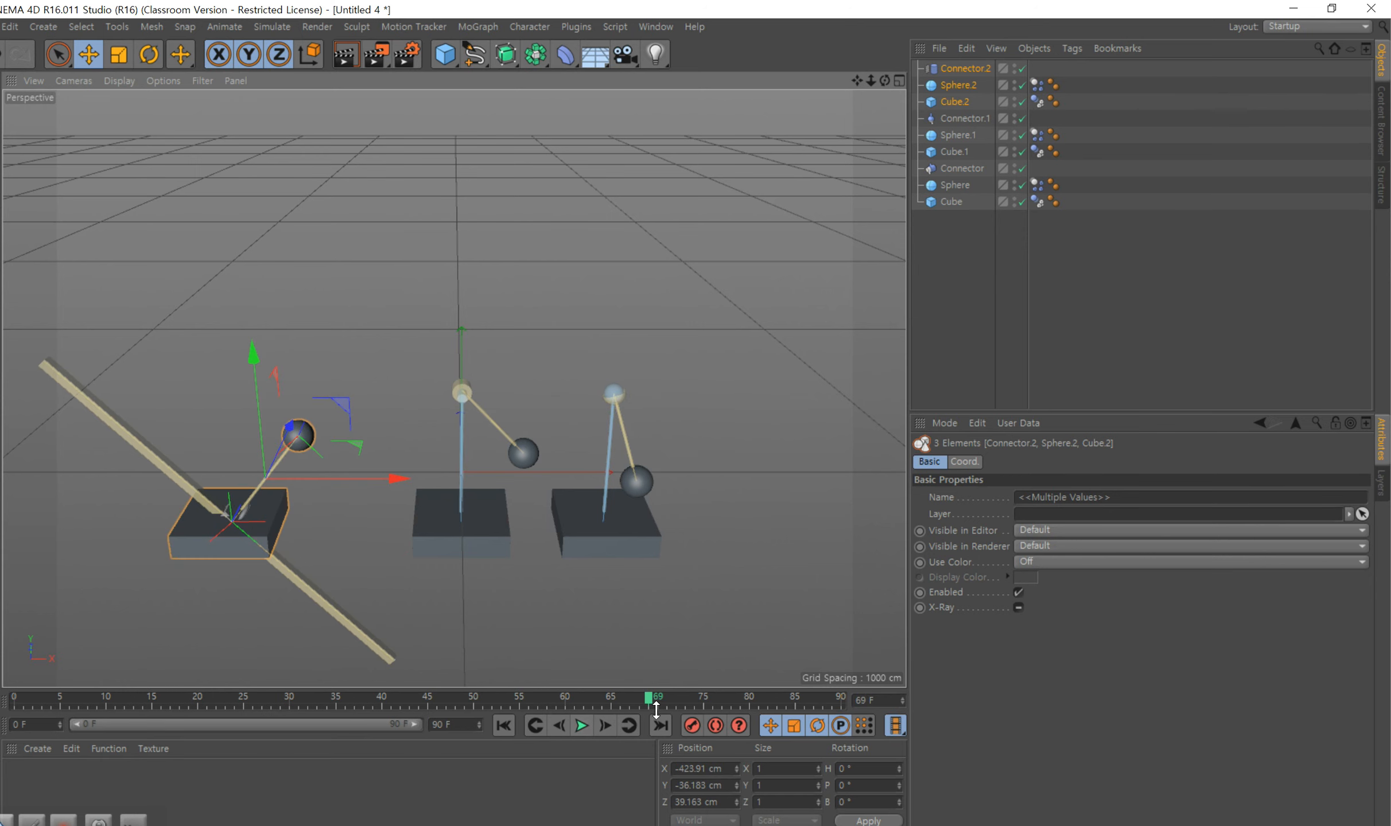
pyautogui.moveTo(652, 701); pyautogui.dragTo(4, 701)
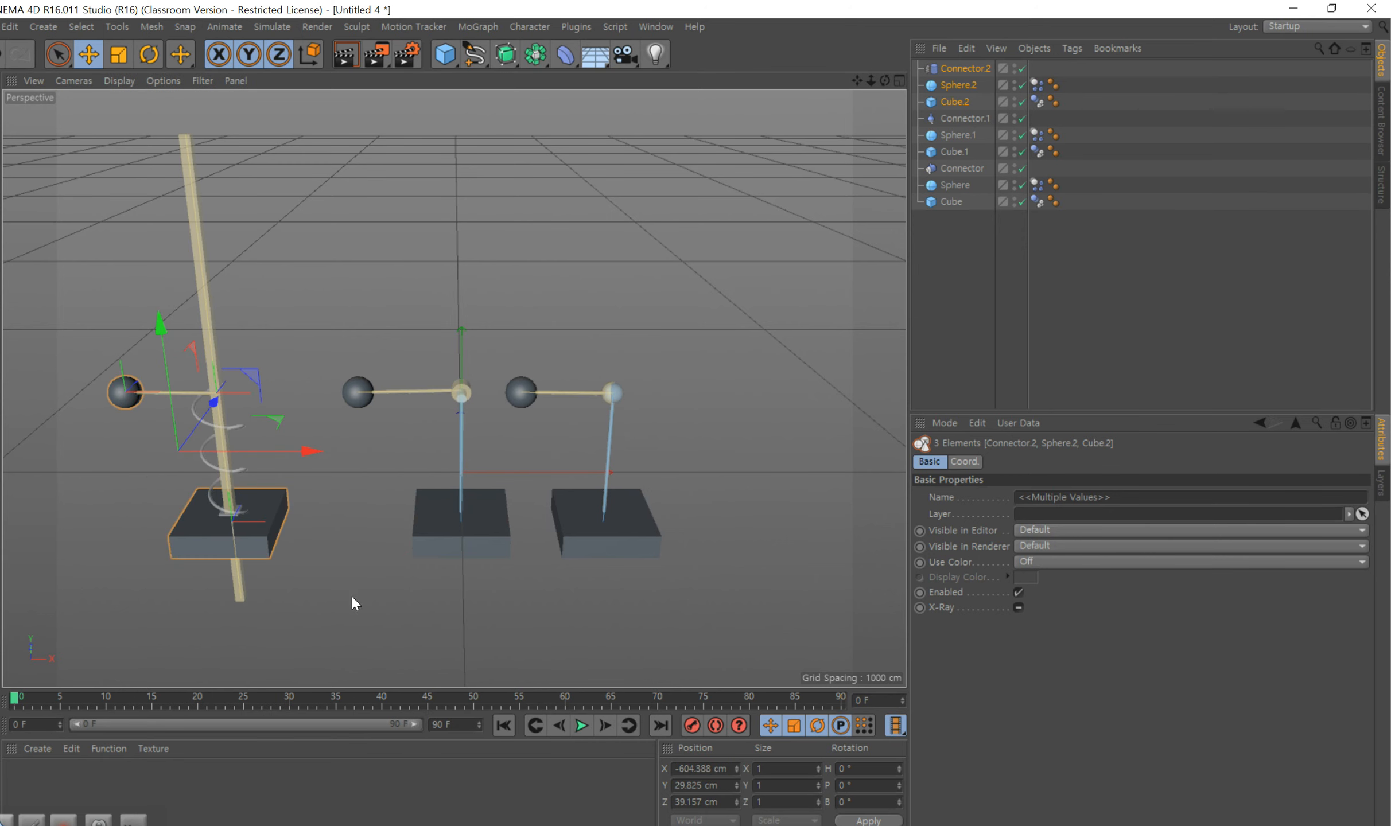
# - Raise the wheel suspension connector above its sphere to a Y position of about 364 cm
pyautogui.click(961, 69)
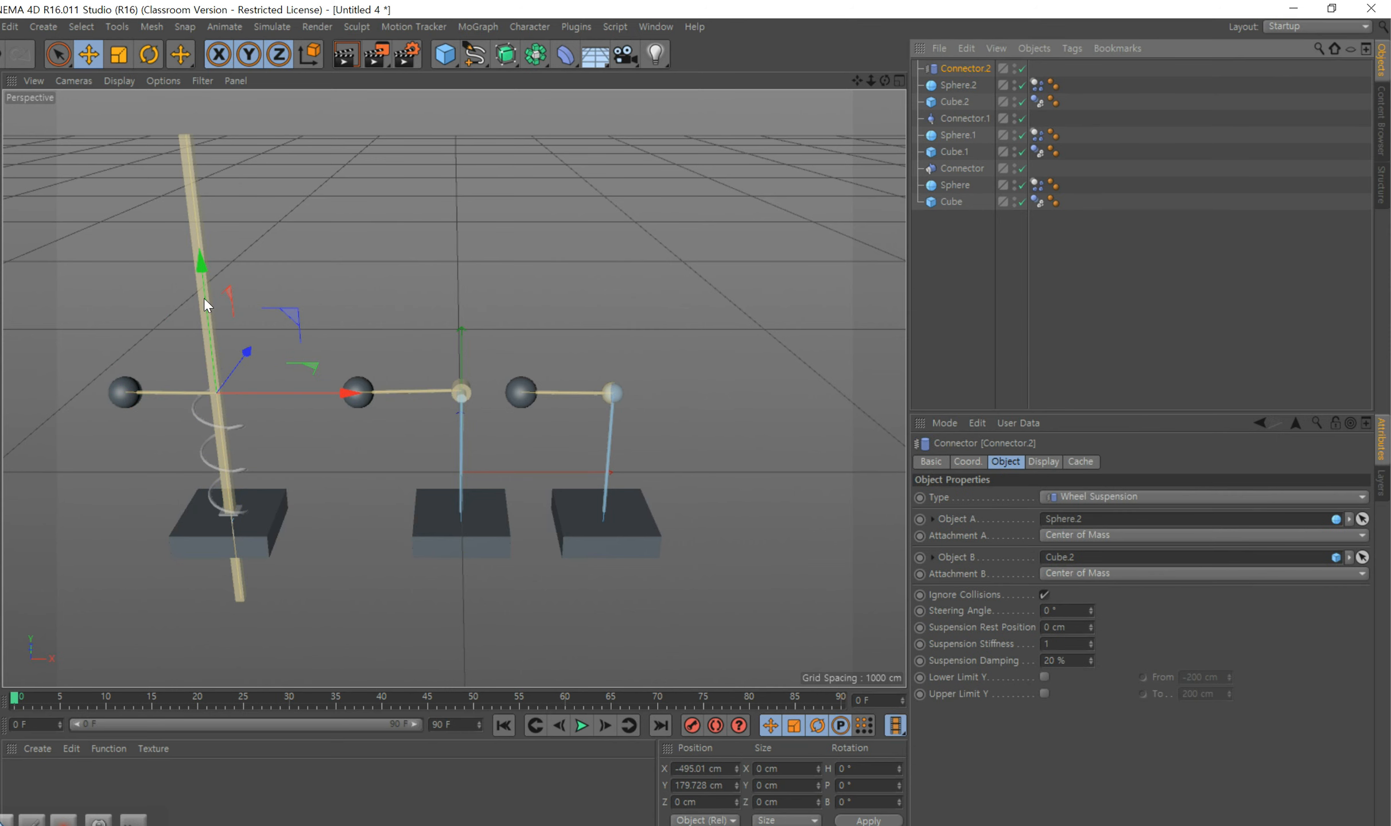
pyautogui.moveTo(202, 267); pyautogui.dragTo(185, 170)
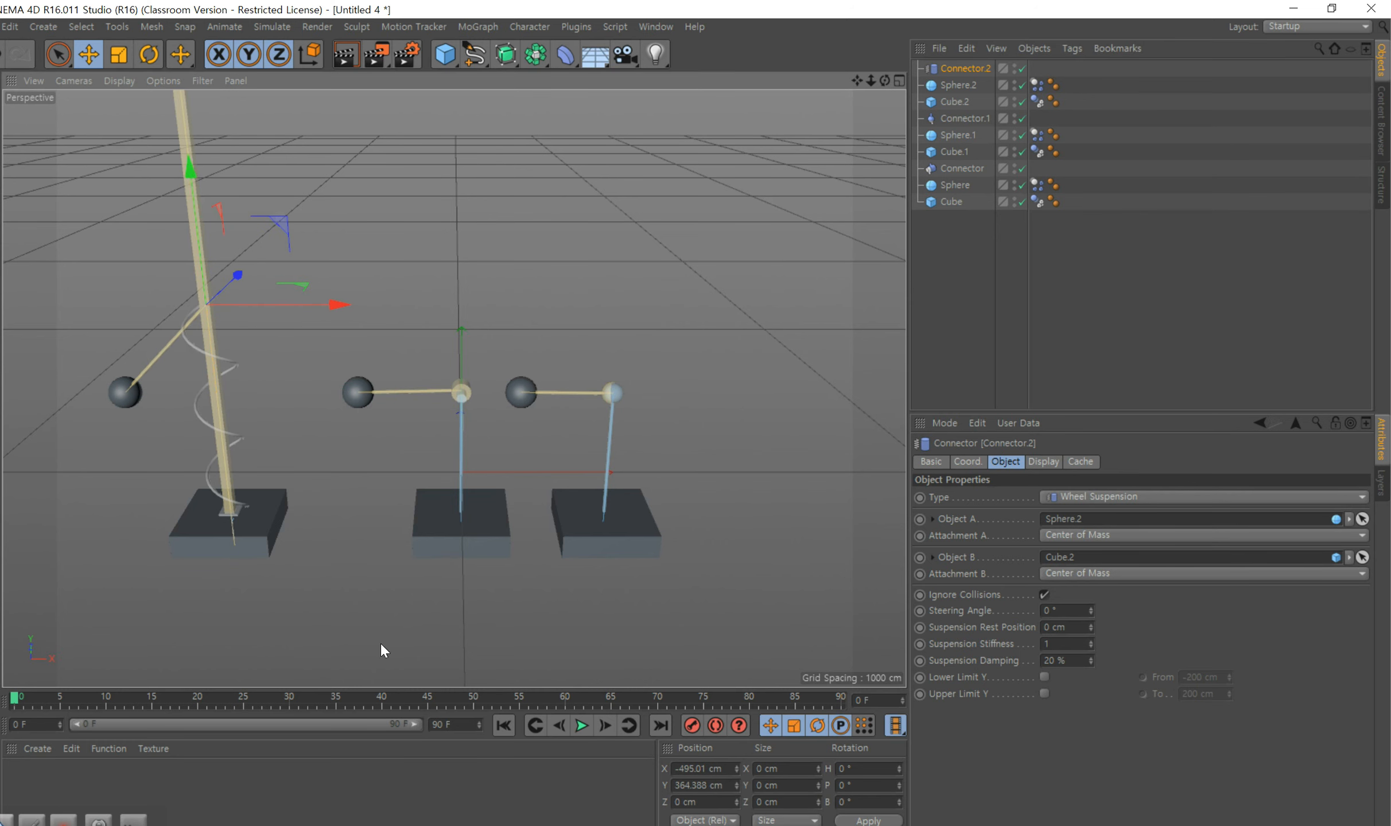
# - Play the simulation with the raised wheel suspension connector, then stop and return to frame 0
pyautogui.click(577, 725)
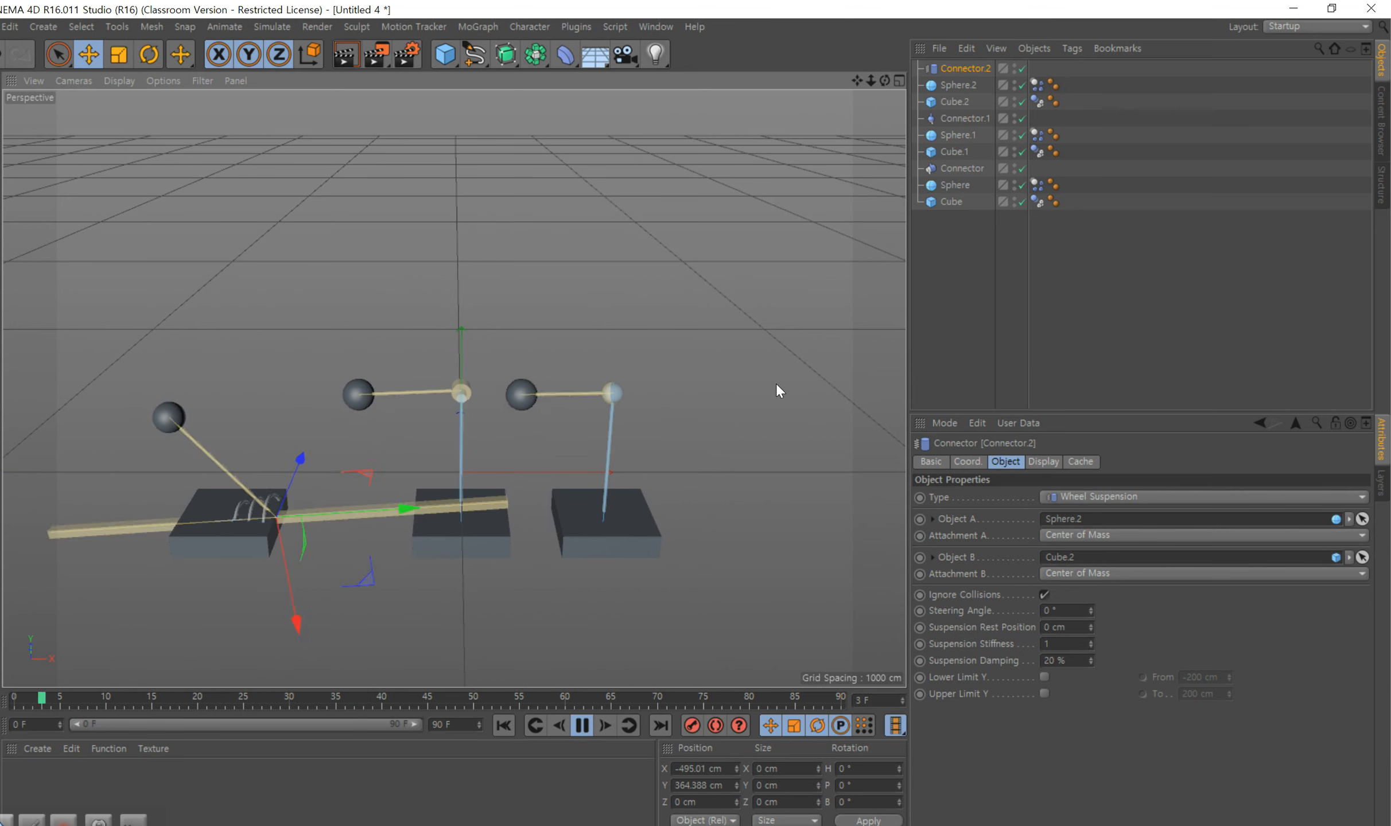
pyautogui.click(581, 726)
pyautogui.moveTo(438, 699); pyautogui.dragTo(2, 700)
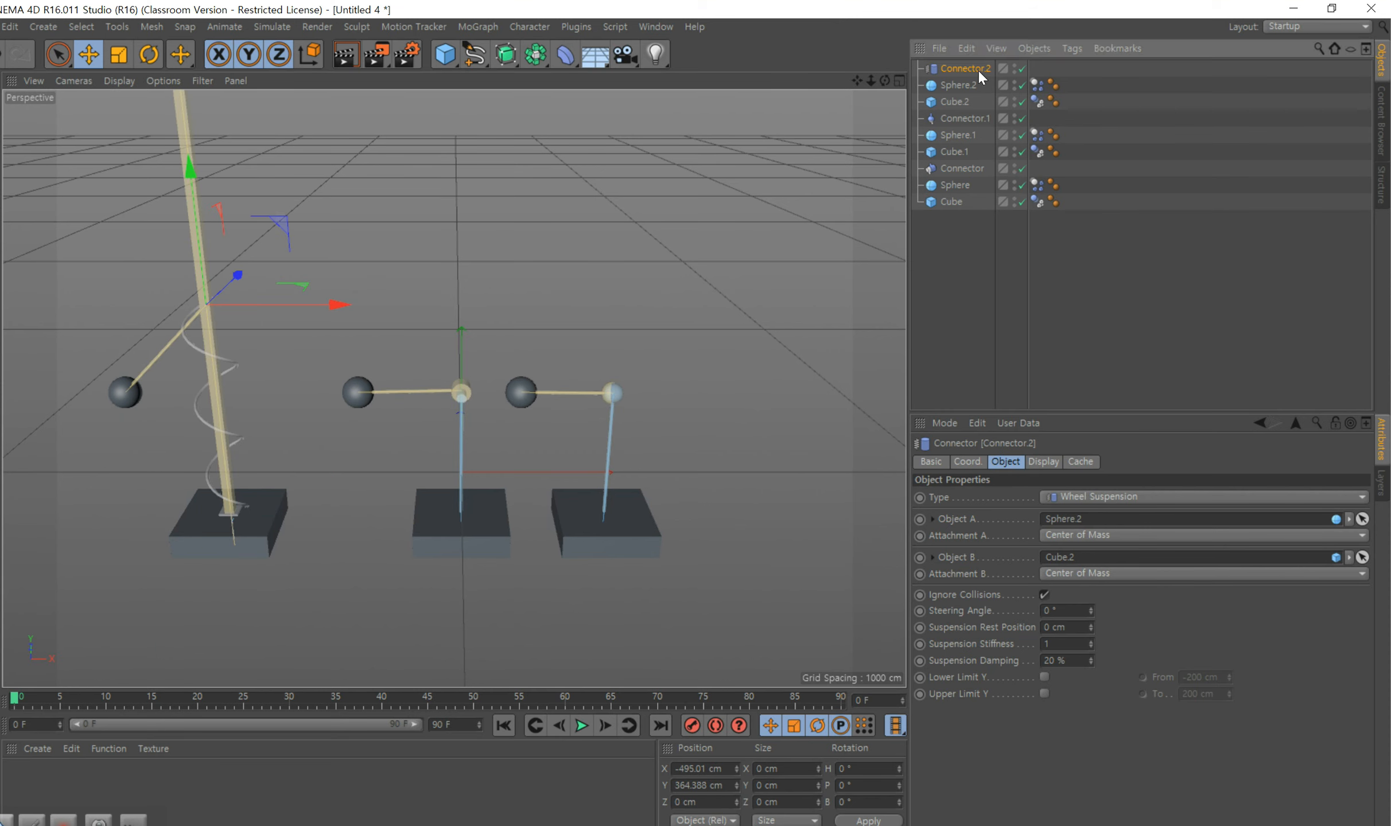
# - Lower Connector.2 to a Y position of about 90 cm and test it by playing the simulation, then return to frame 0
pyautogui.moveTo(190, 151); pyautogui.dragTo(199, 291)
pyautogui.click(581, 726)
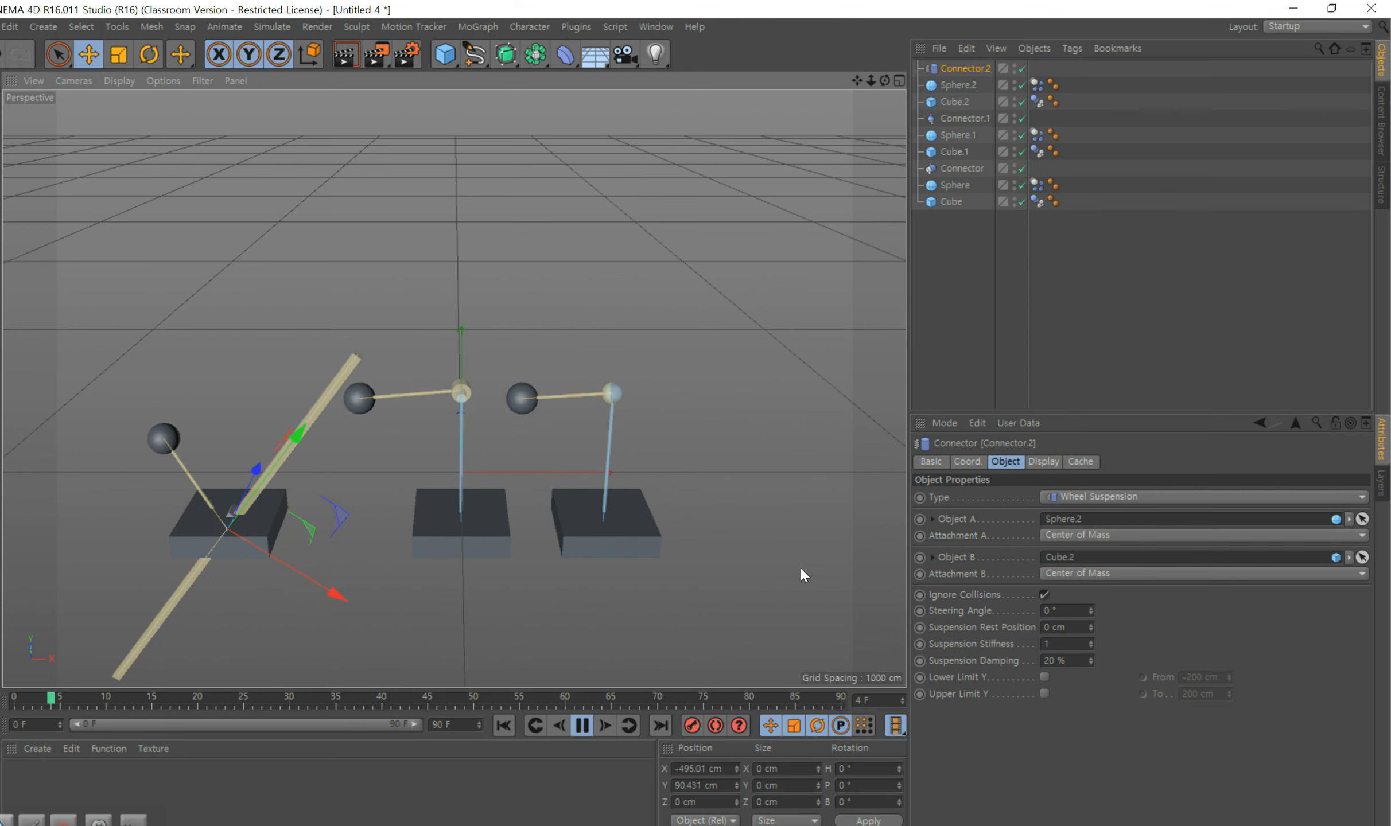
pyautogui.click(582, 725)
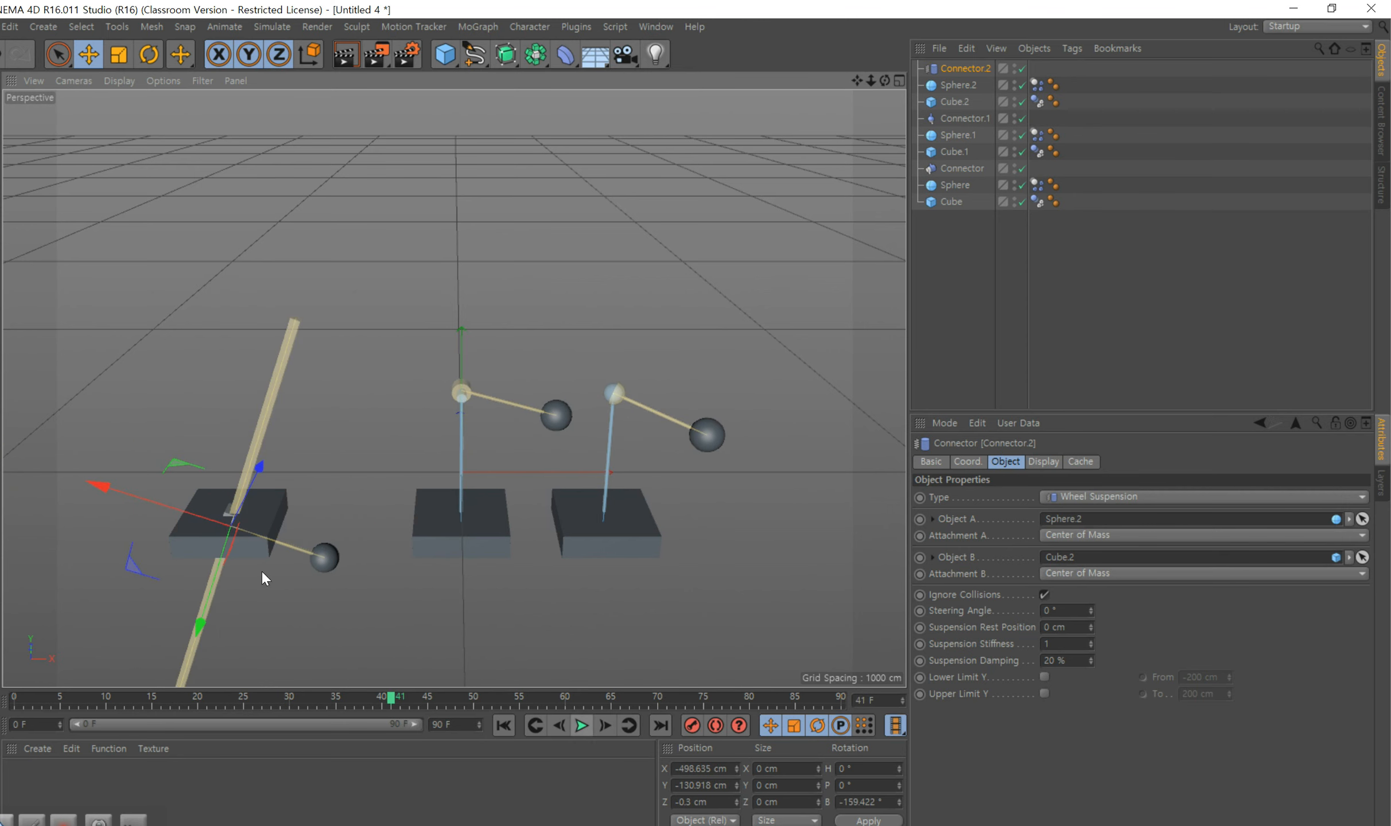
pyautogui.moveTo(390, 705); pyautogui.dragTo(14, 698)
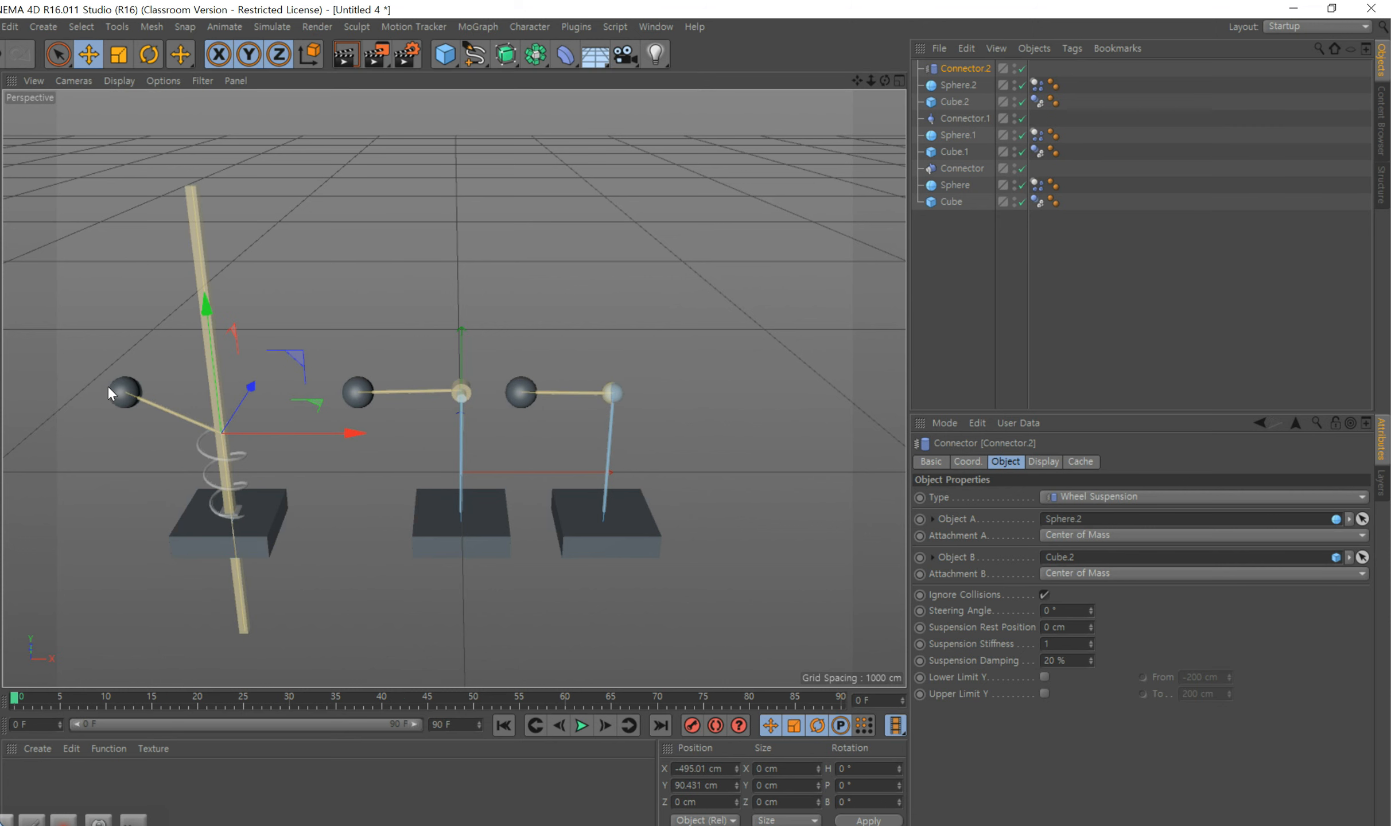
# - Move Sphere.2 away from its cube to about X -831 cm and raise Connector.2 to a Y position of about 207 cm
pyautogui.click(122, 392)
pyautogui.moveTo(237, 395); pyautogui.dragTo(182, 394)
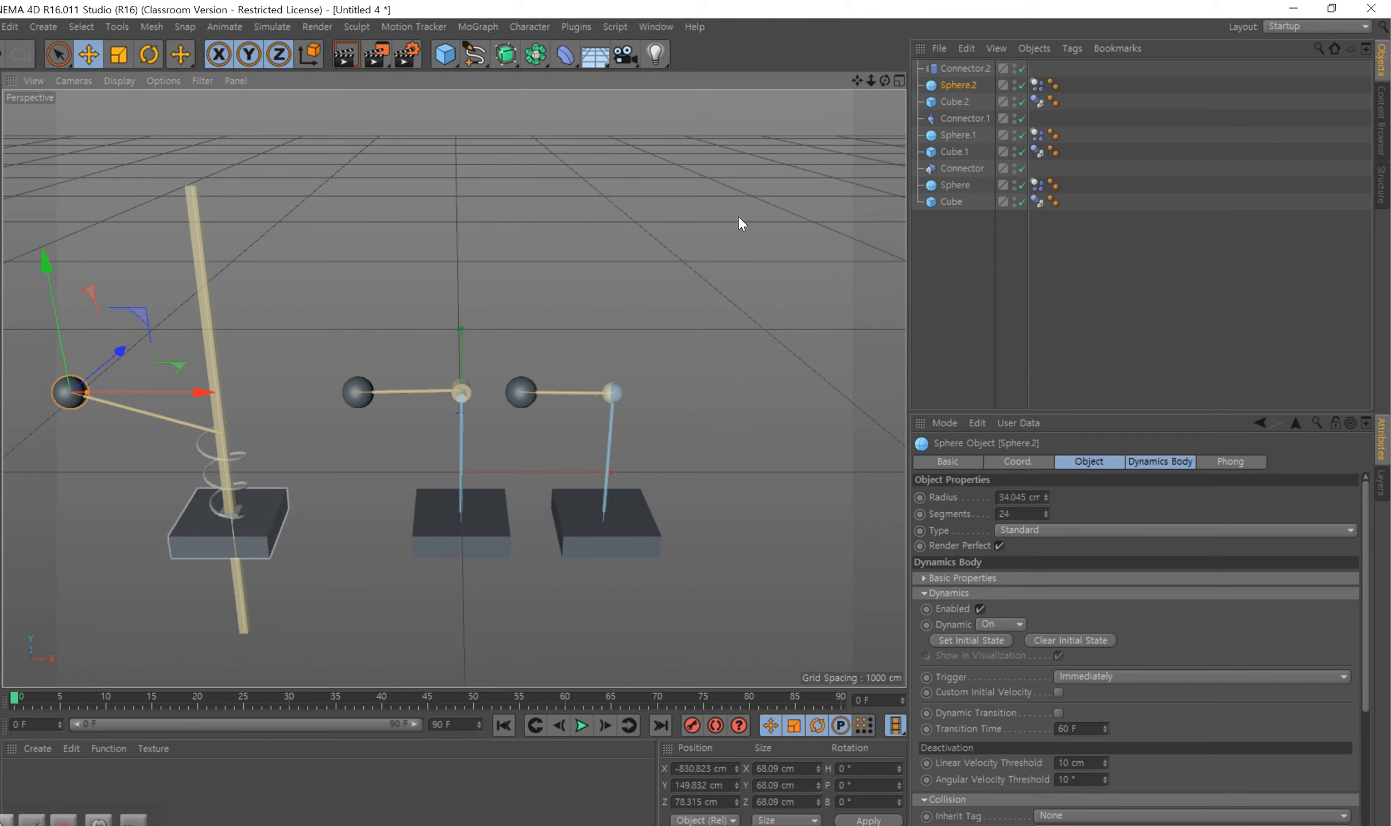
pyautogui.click(984, 67)
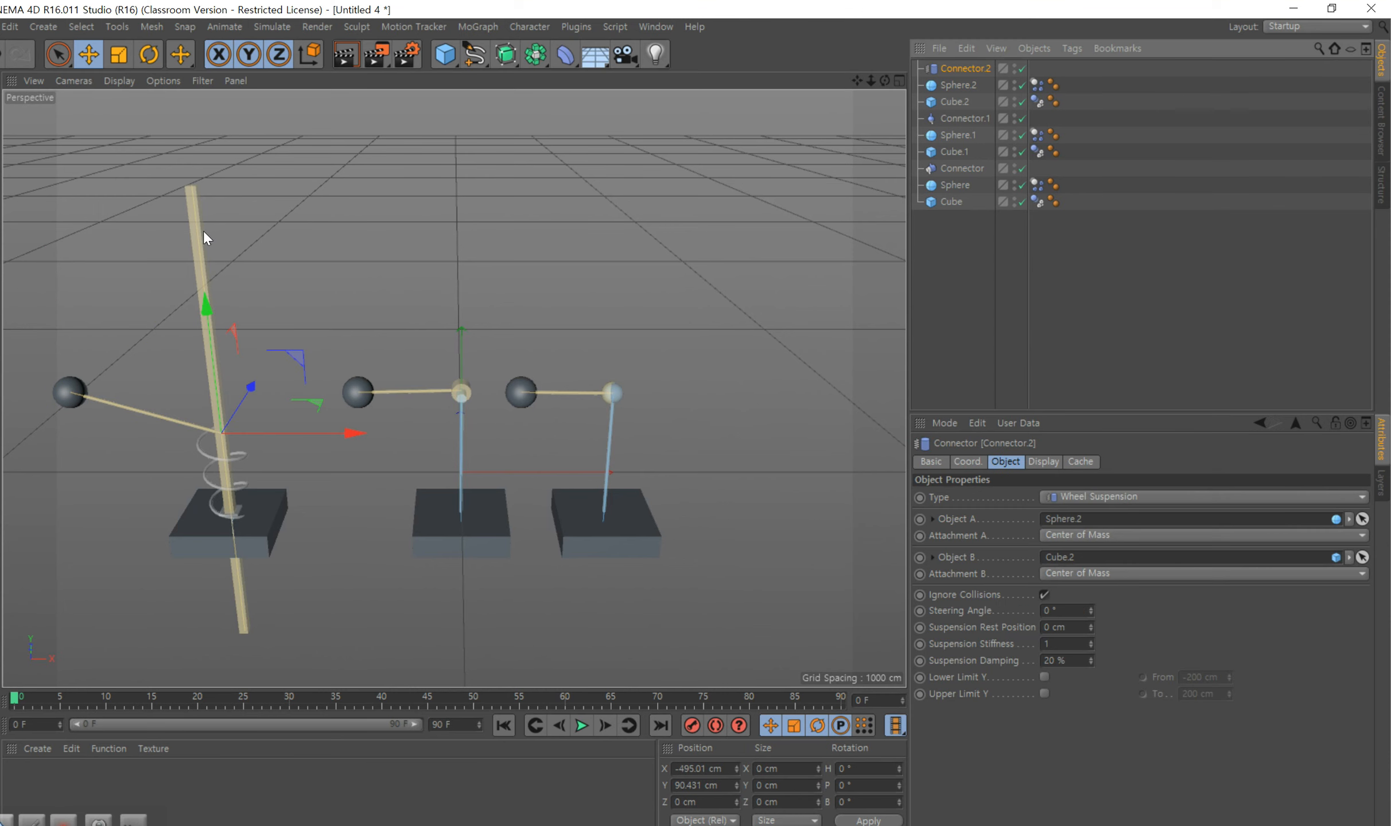
pyautogui.moveTo(198, 232); pyautogui.dragTo(197, 169)
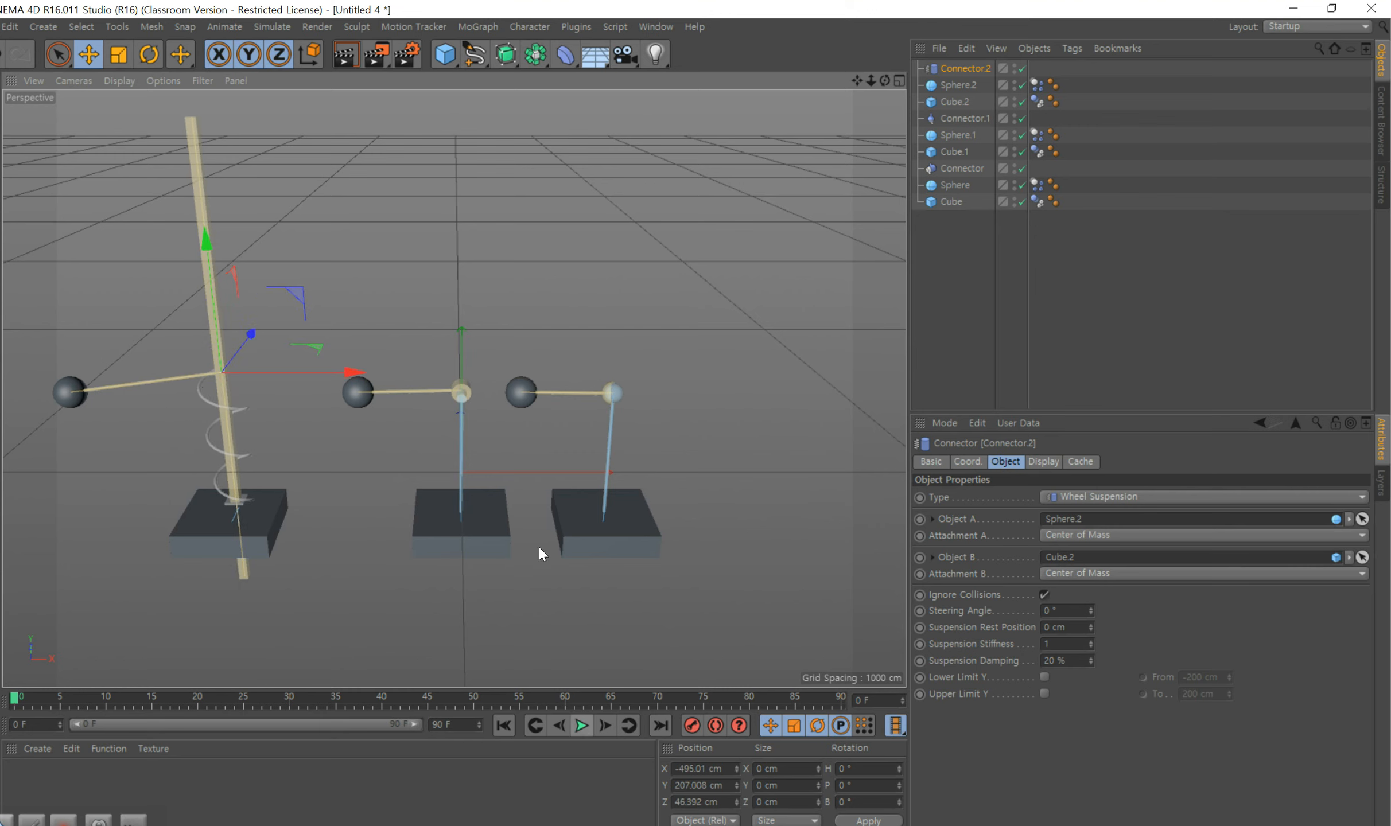
pyautogui.moveTo(752, 576); pyautogui.dragTo(698, 370)
pyautogui.hotkey('ctrl', 'z')
# - Play the simulation to check the suspension with the farther sphere and raised connector, then stop and return to frame 0
pyautogui.click(576, 729)
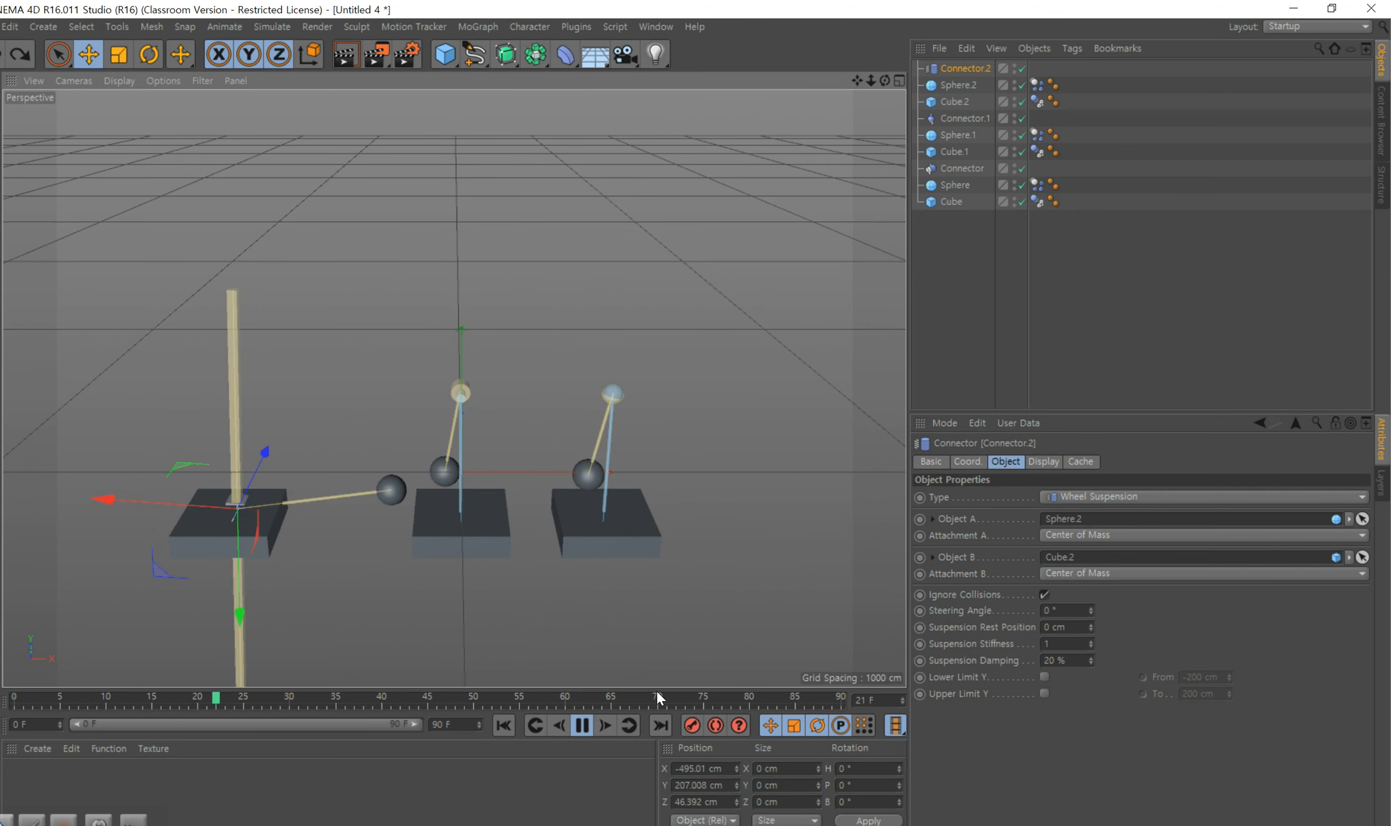
pyautogui.click(581, 725)
pyautogui.moveTo(671, 701); pyautogui.dragTo(15, 697)
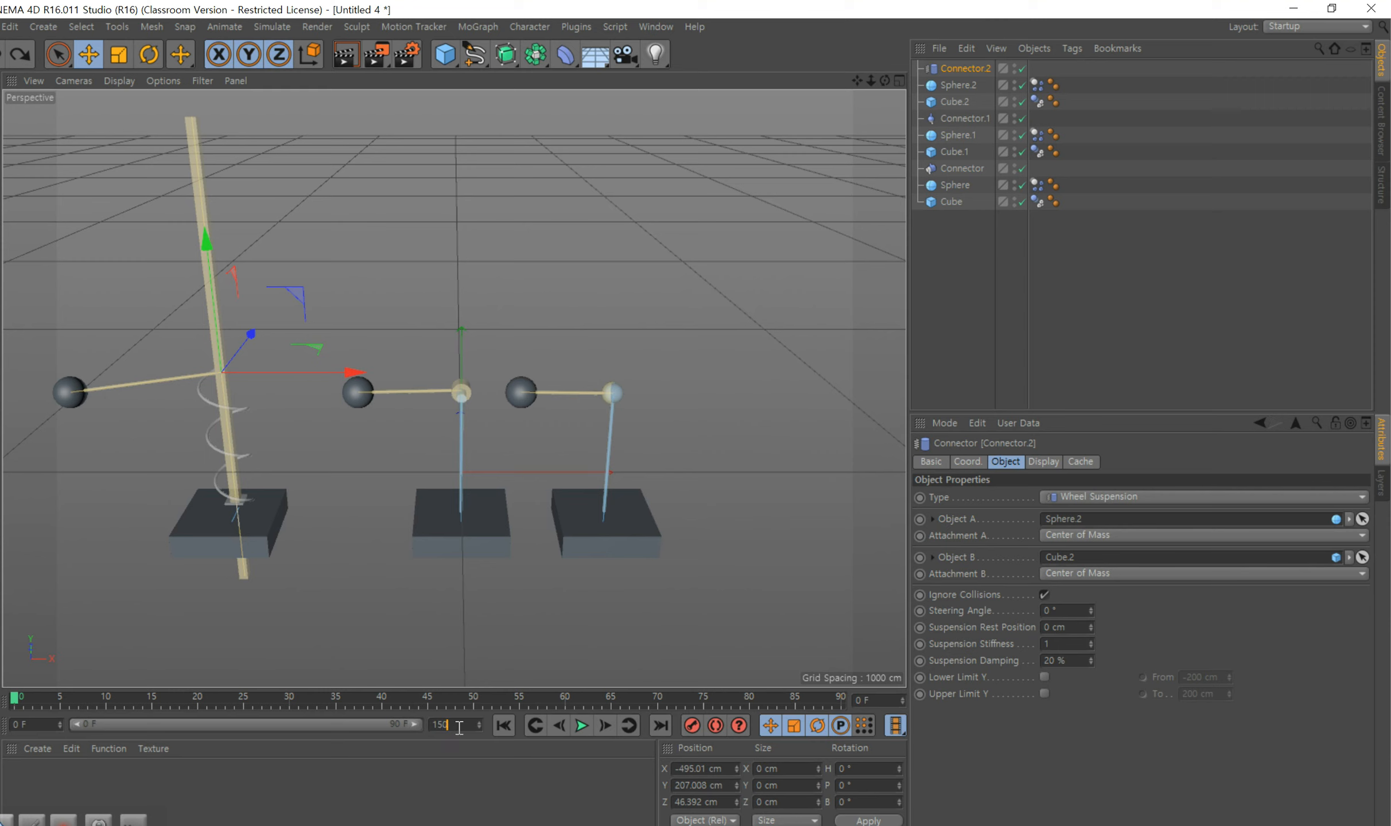
# - Extend the animation length and the timeline's visible range to 150 frames
pyautogui.press('Return')
pyautogui.moveTo(280, 729); pyautogui.dragTo(421, 732)
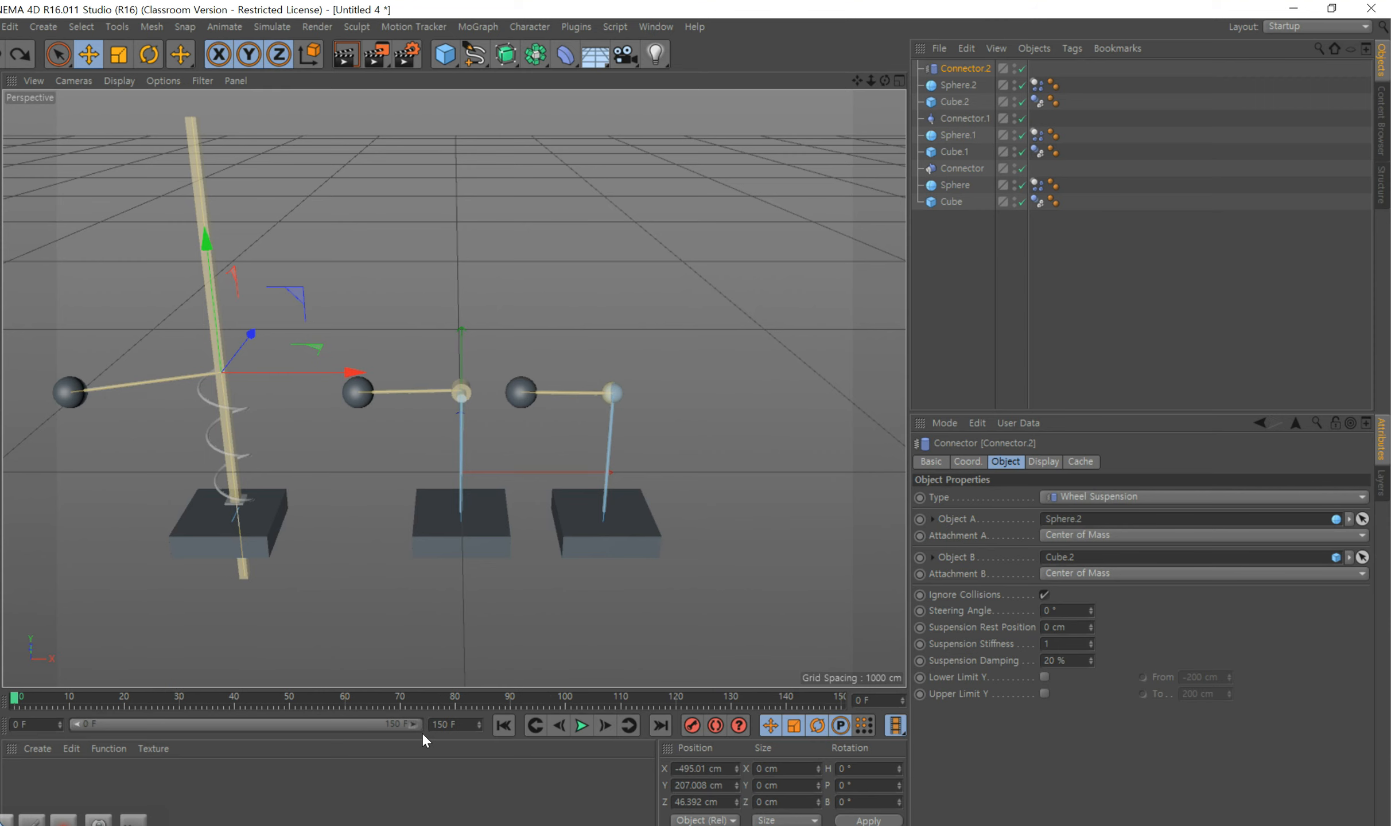
# - Select the two setups without suffix and with suffix .1 together, move them along positive X to about 338 cm, and clear the selection
pyautogui.moveTo(973, 309); pyautogui.dragTo(971, 198)
pyautogui.moveTo(960, 129); pyautogui.dragTo(957, 116)
pyautogui.moveTo(625, 460); pyautogui.dragTo(714, 494)
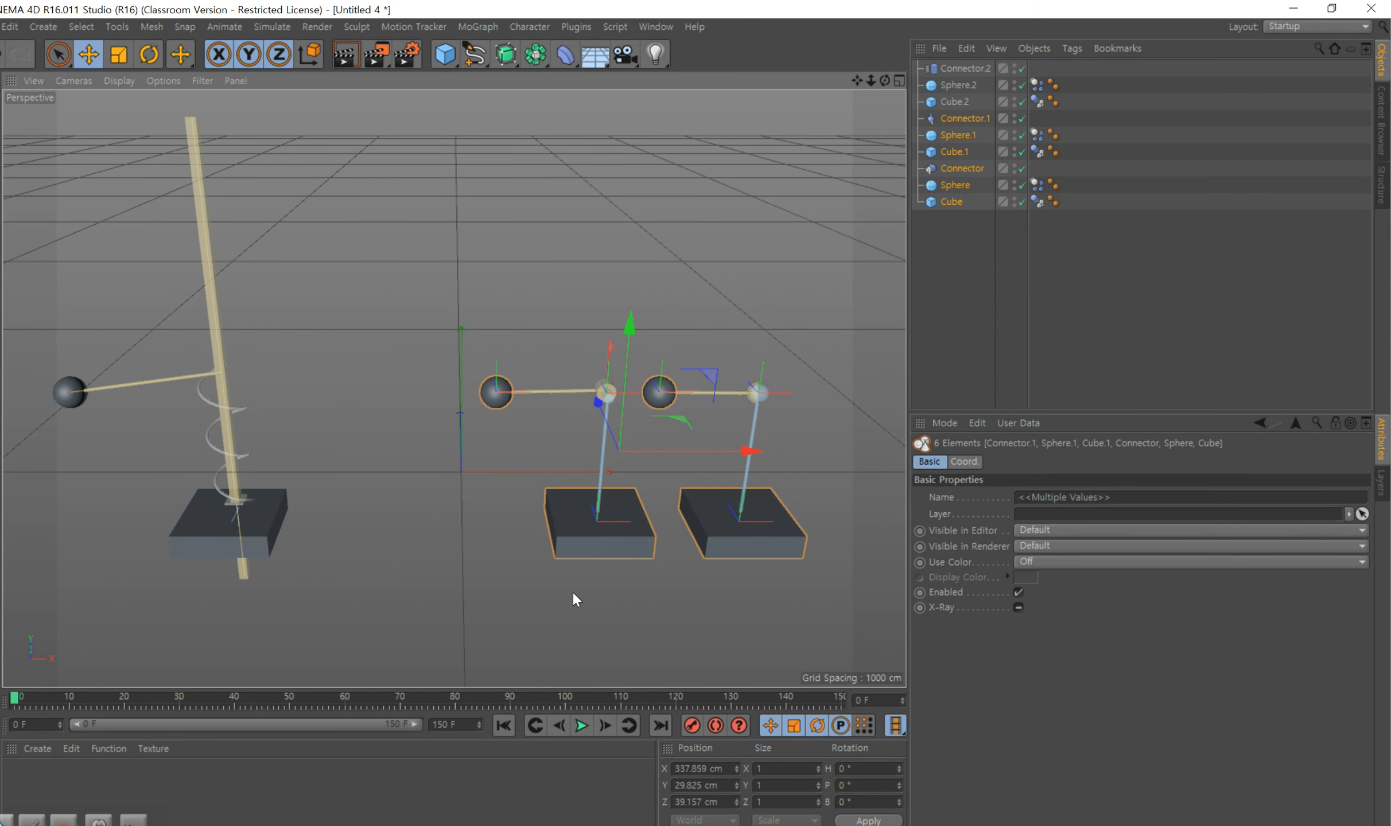
pyautogui.click(461, 576)
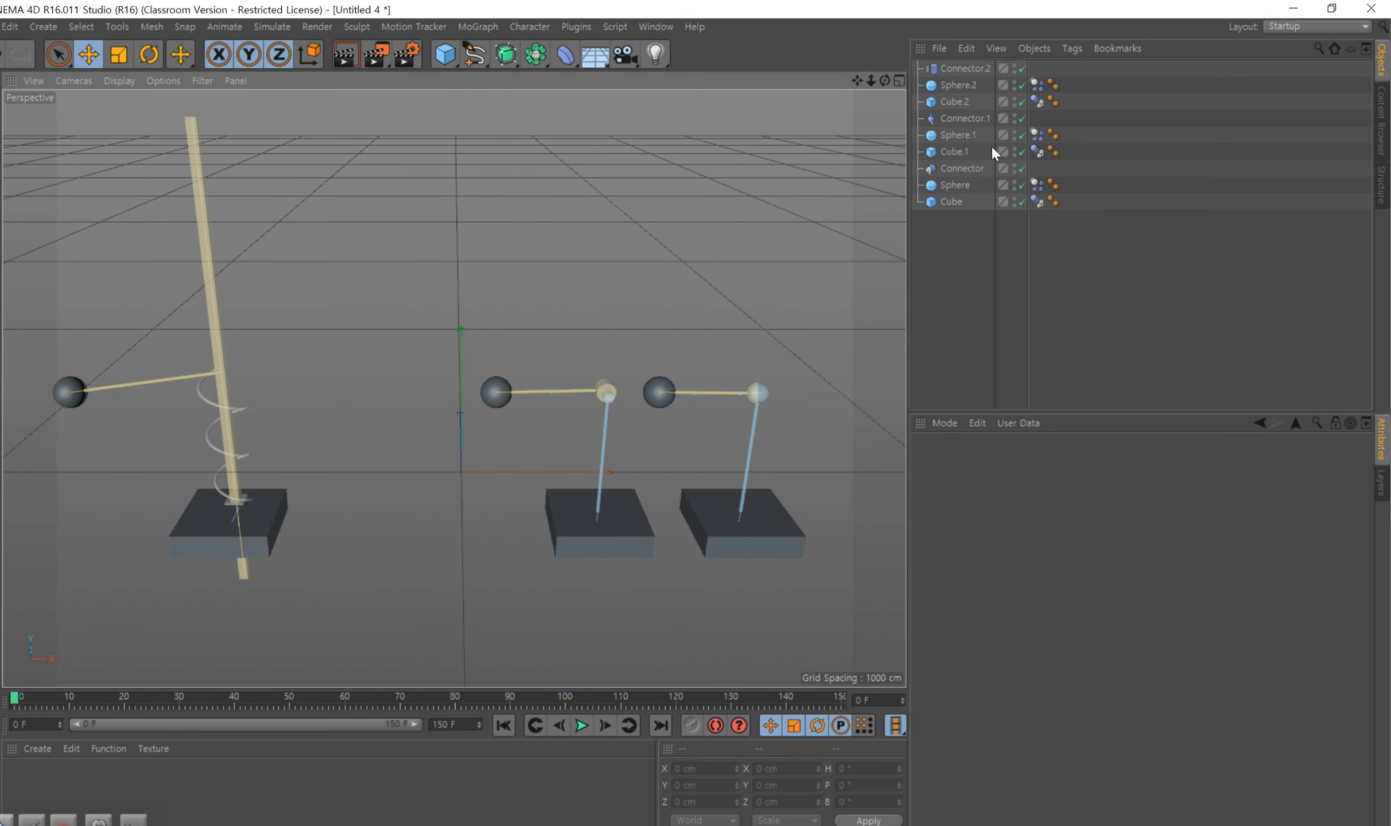
# - Select Connector.2 and play the simulation over the longer timeline, then stop and return to frame 0
pyautogui.click(965, 68)
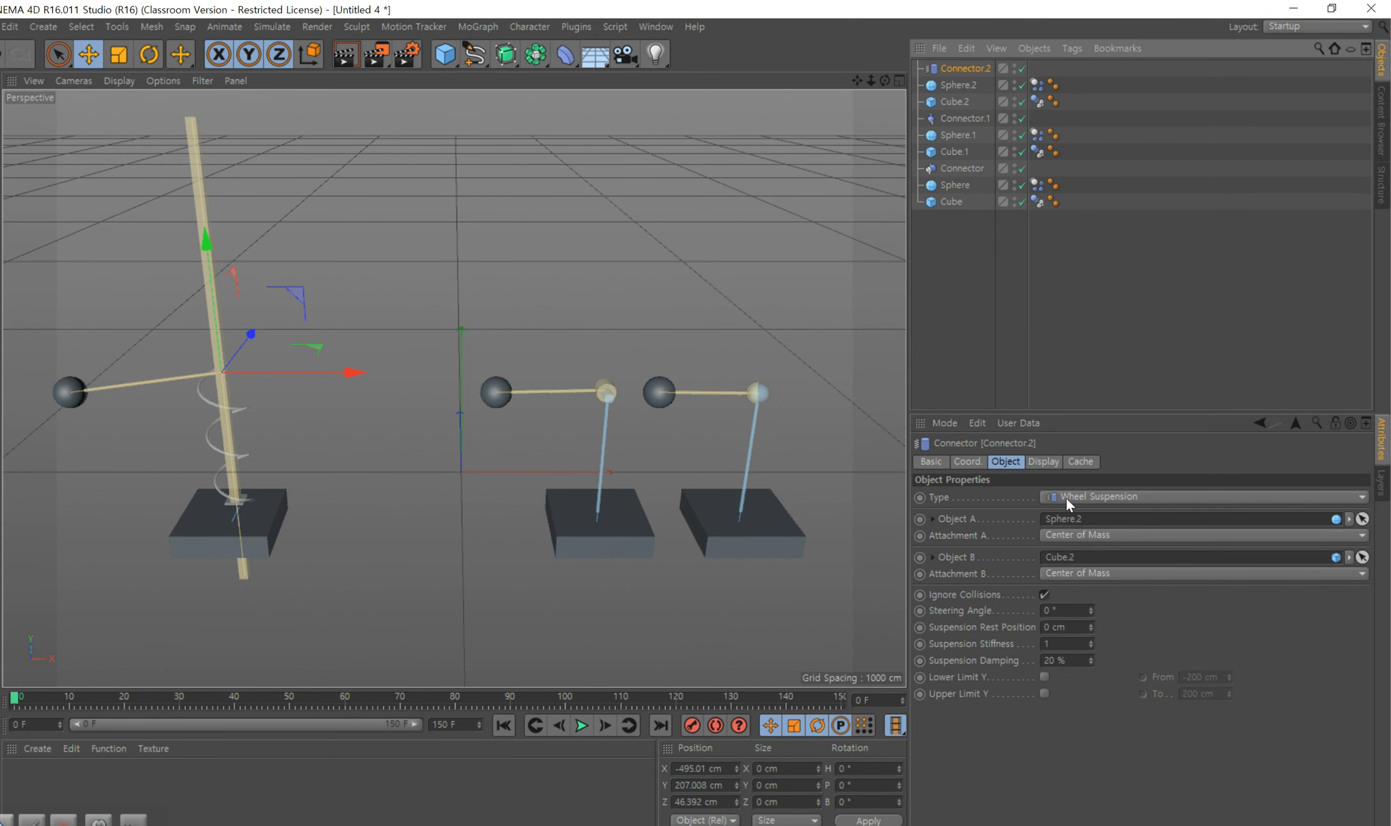
pyautogui.click(581, 726)
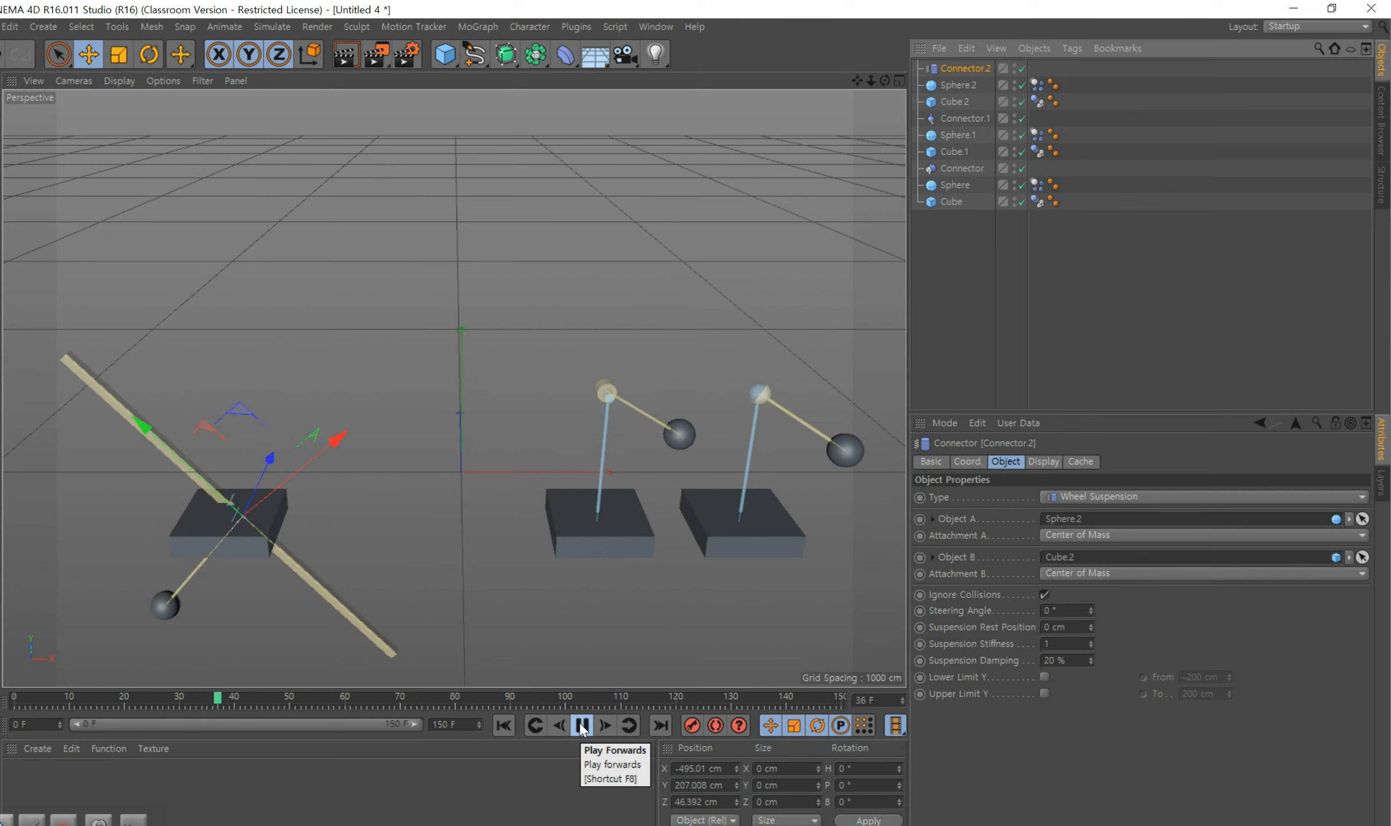
pyautogui.click(581, 726)
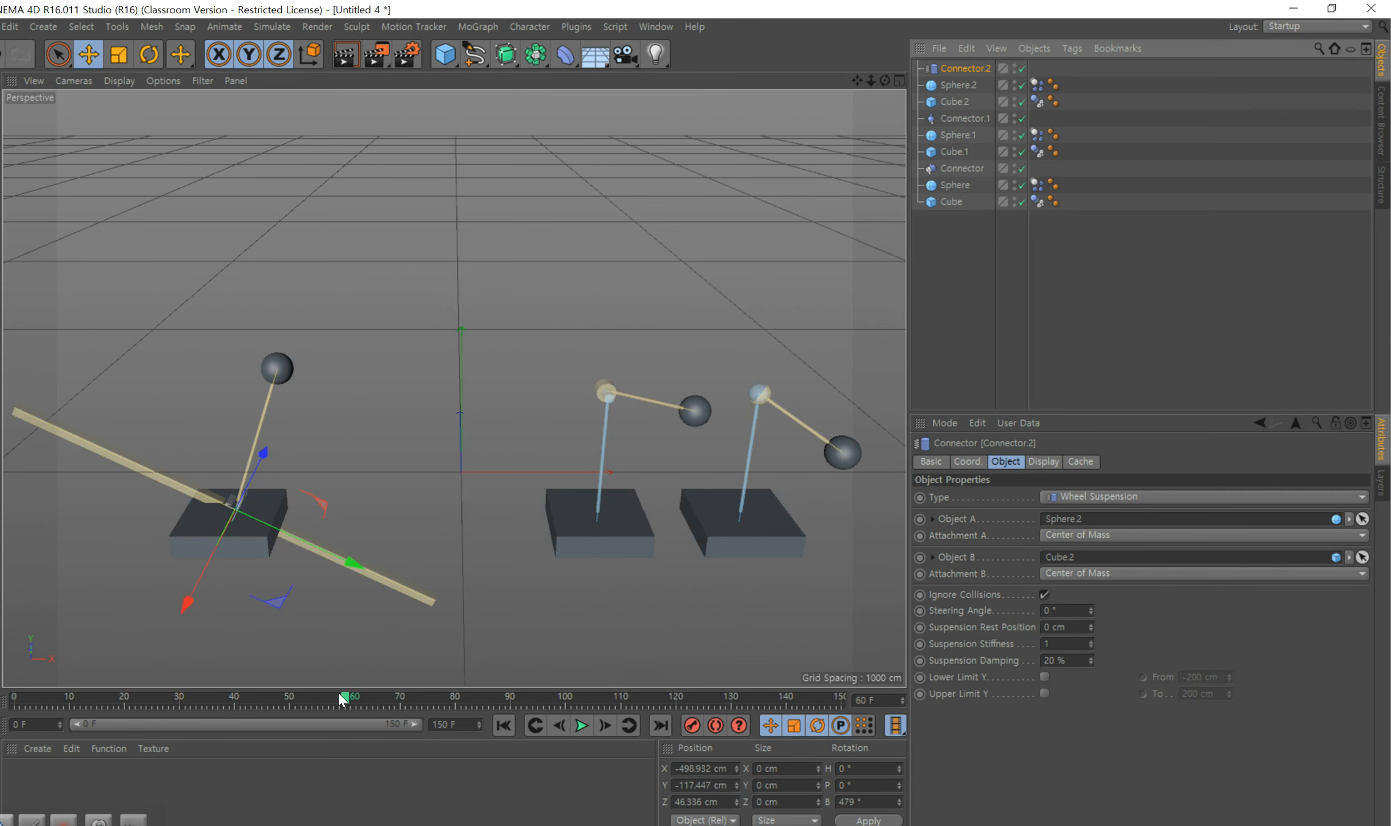
pyautogui.moveTo(348, 698); pyautogui.dragTo(15, 698)
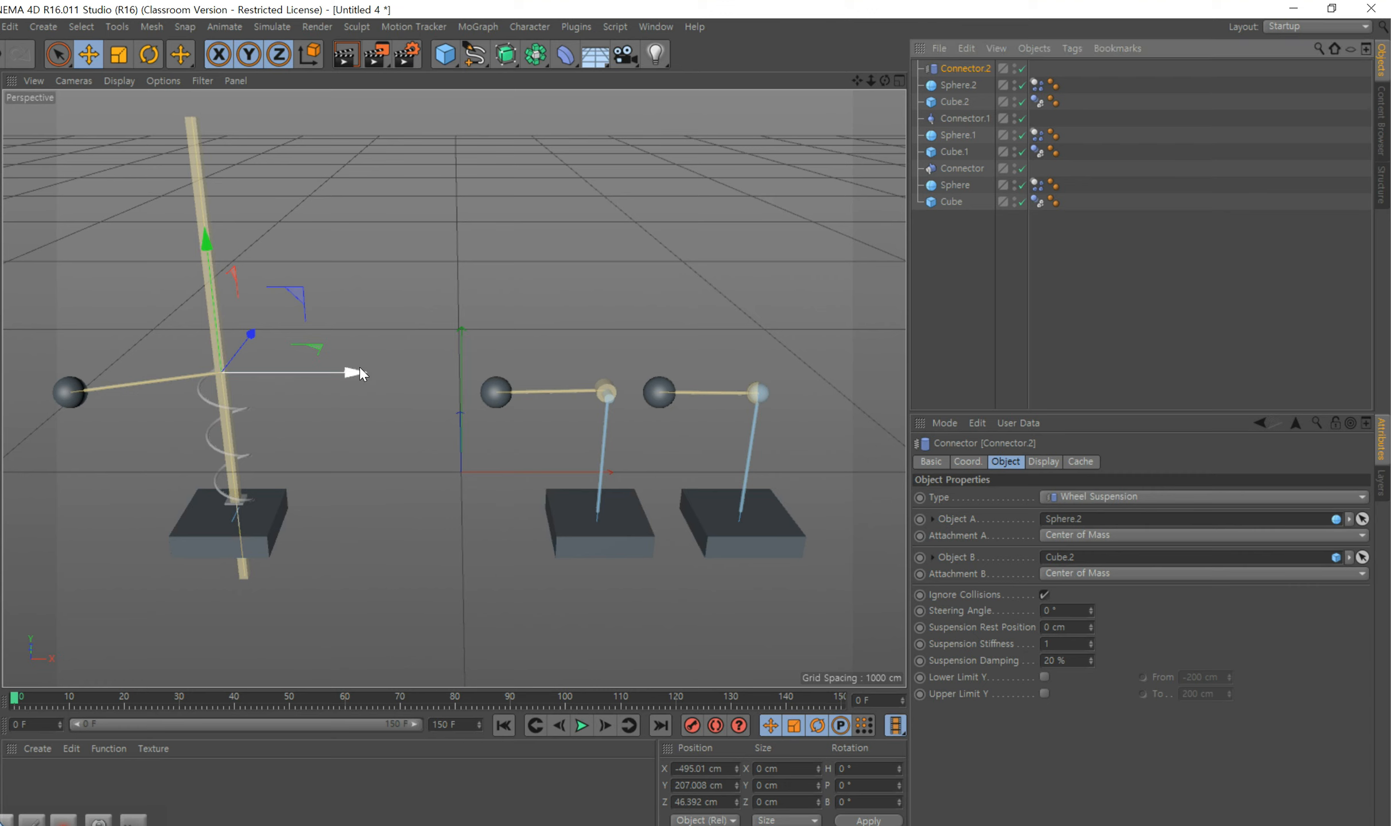
# - Shift Connector.2 along X to about -488 cm and rotate its bank angle to about -4.9°
pyautogui.moveTo(360, 368); pyautogui.dragTo(363, 371)
pyautogui.click(149, 54)
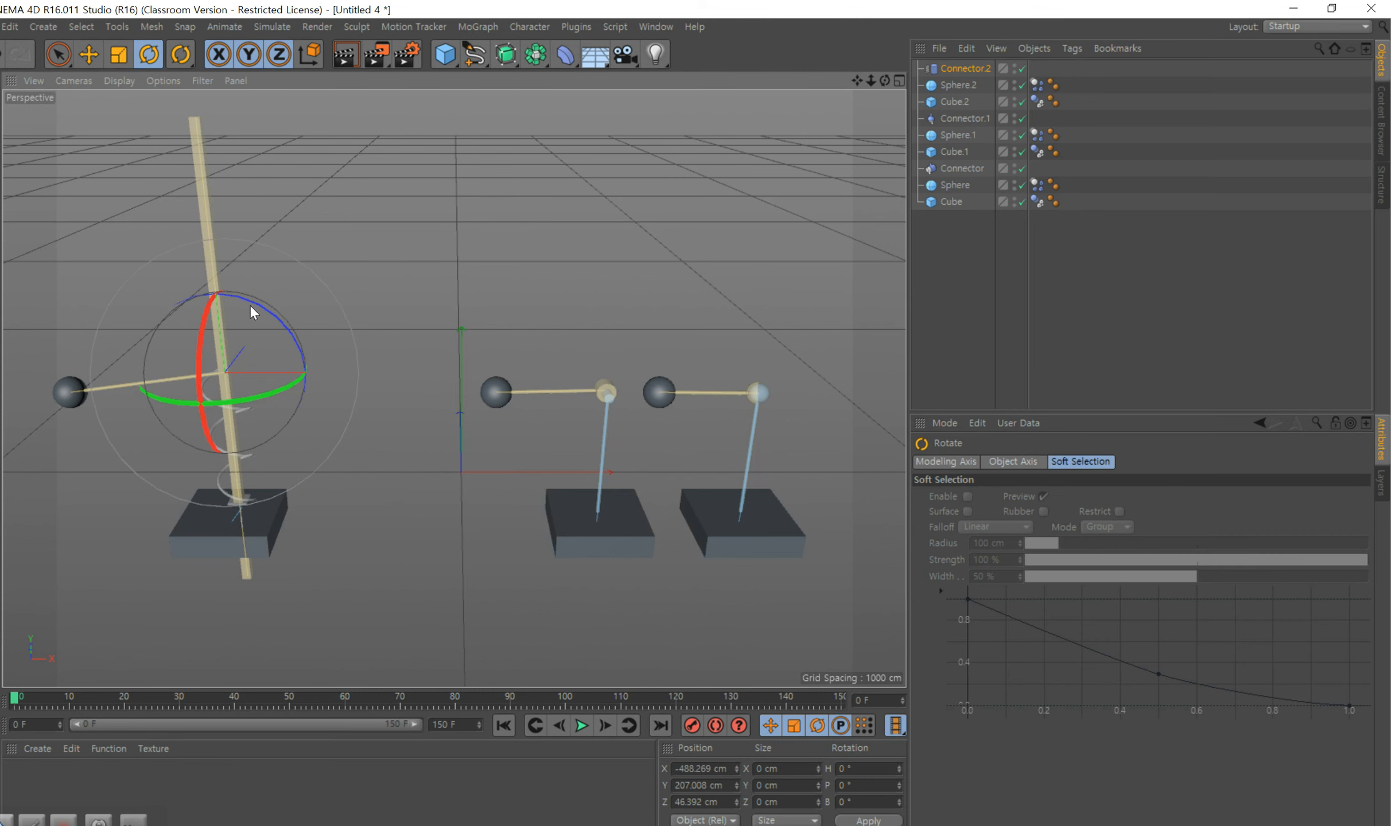
pyautogui.moveTo(253, 304)
pyautogui.mouseDown()
pyautogui.moveTo(235, 298)
pyautogui.moveTo(248, 311)
pyautogui.mouseUp()
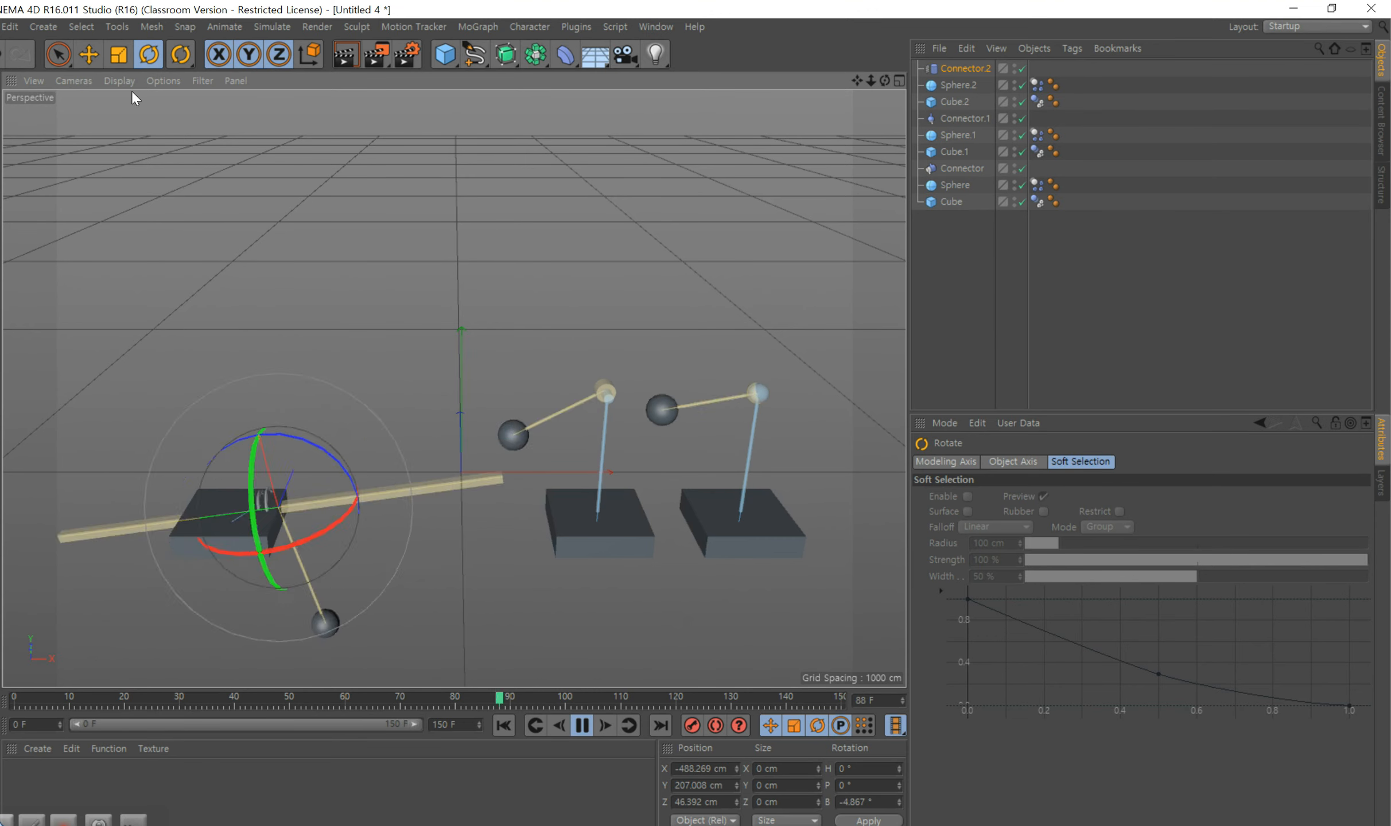
# - Play the simulation to check the tilted wheel suspension connector, then stop and return to frame 0
pyautogui.press('e')
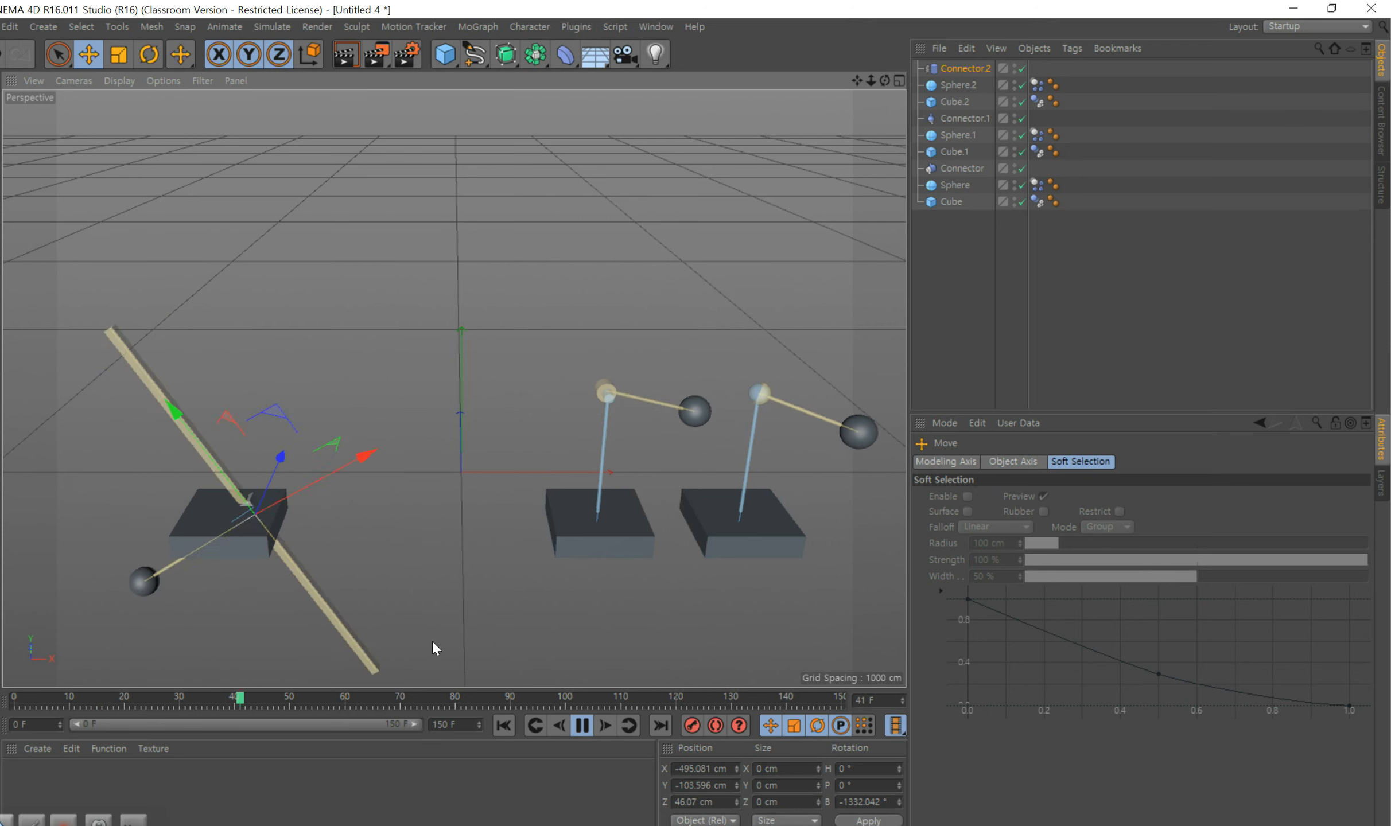
pyautogui.click(581, 726)
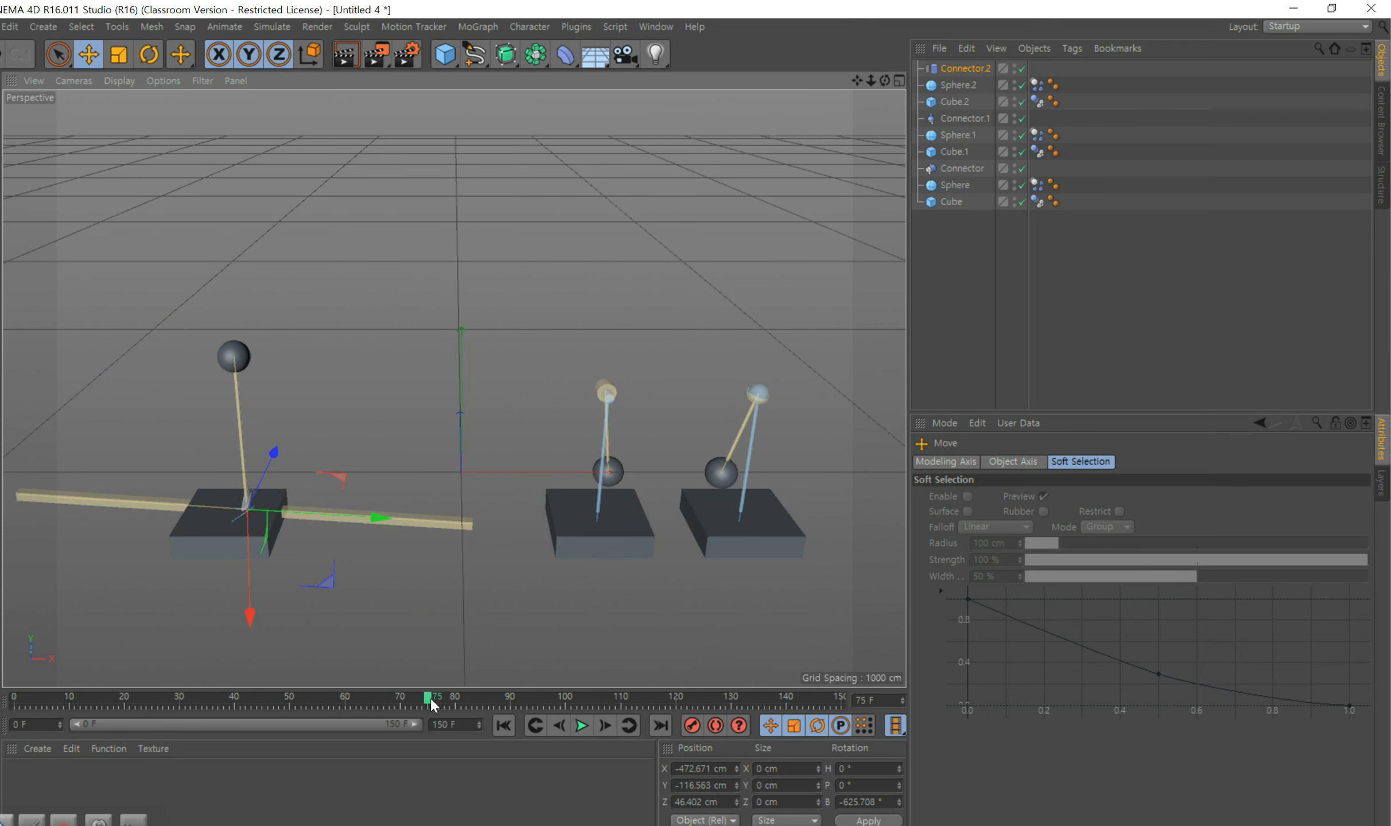
pyautogui.moveTo(273, 701); pyautogui.dragTo(14, 697)
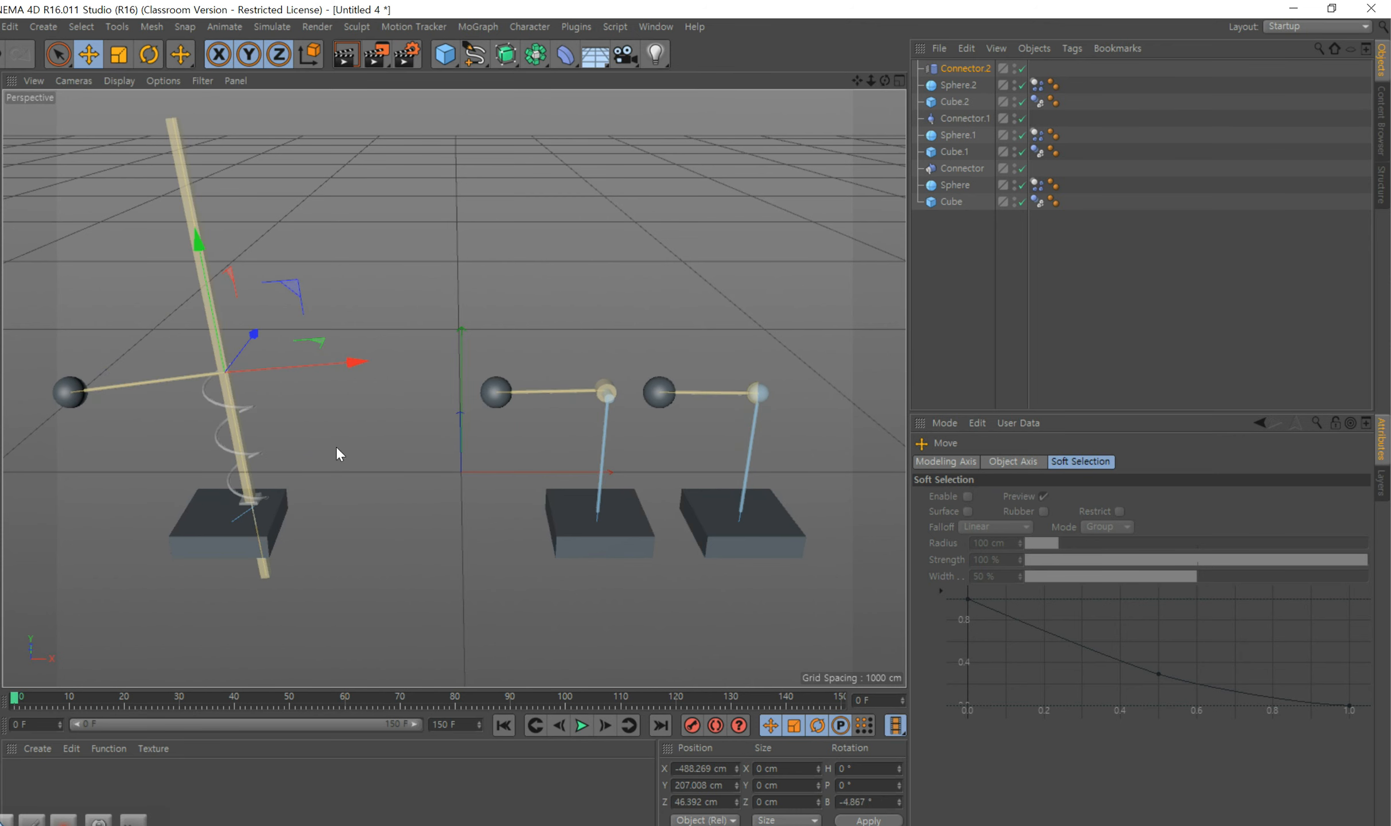
# - Rotate Connector.2 the opposite way to a bank angle of about 5.6° and deselect it
pyautogui.click(149, 55)
pyautogui.moveTo(276, 319); pyautogui.dragTo(293, 329)
pyautogui.click(376, 577)
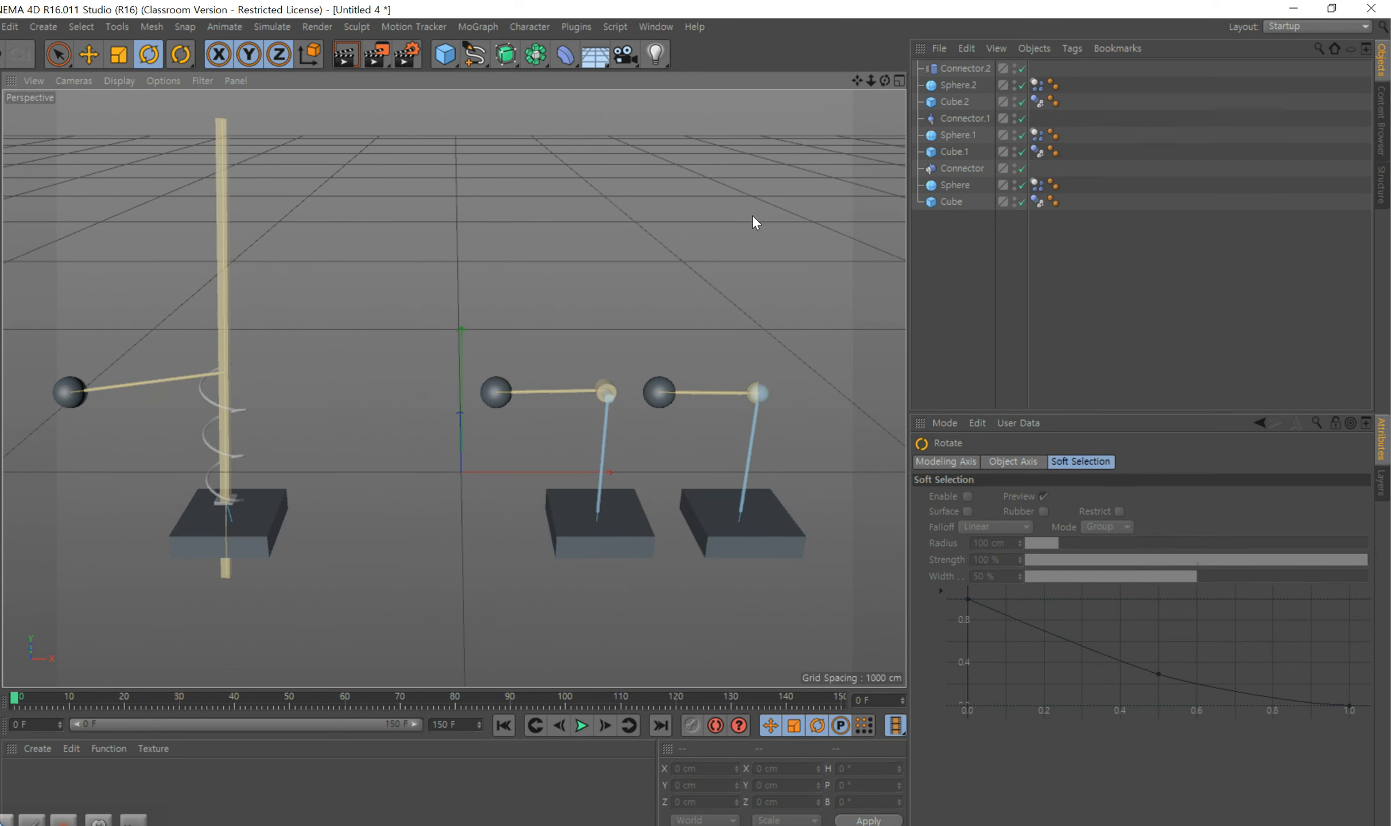
# - Review the connector types available for Connector.2 and keep Wheel Suspension
pyautogui.click(953, 67)
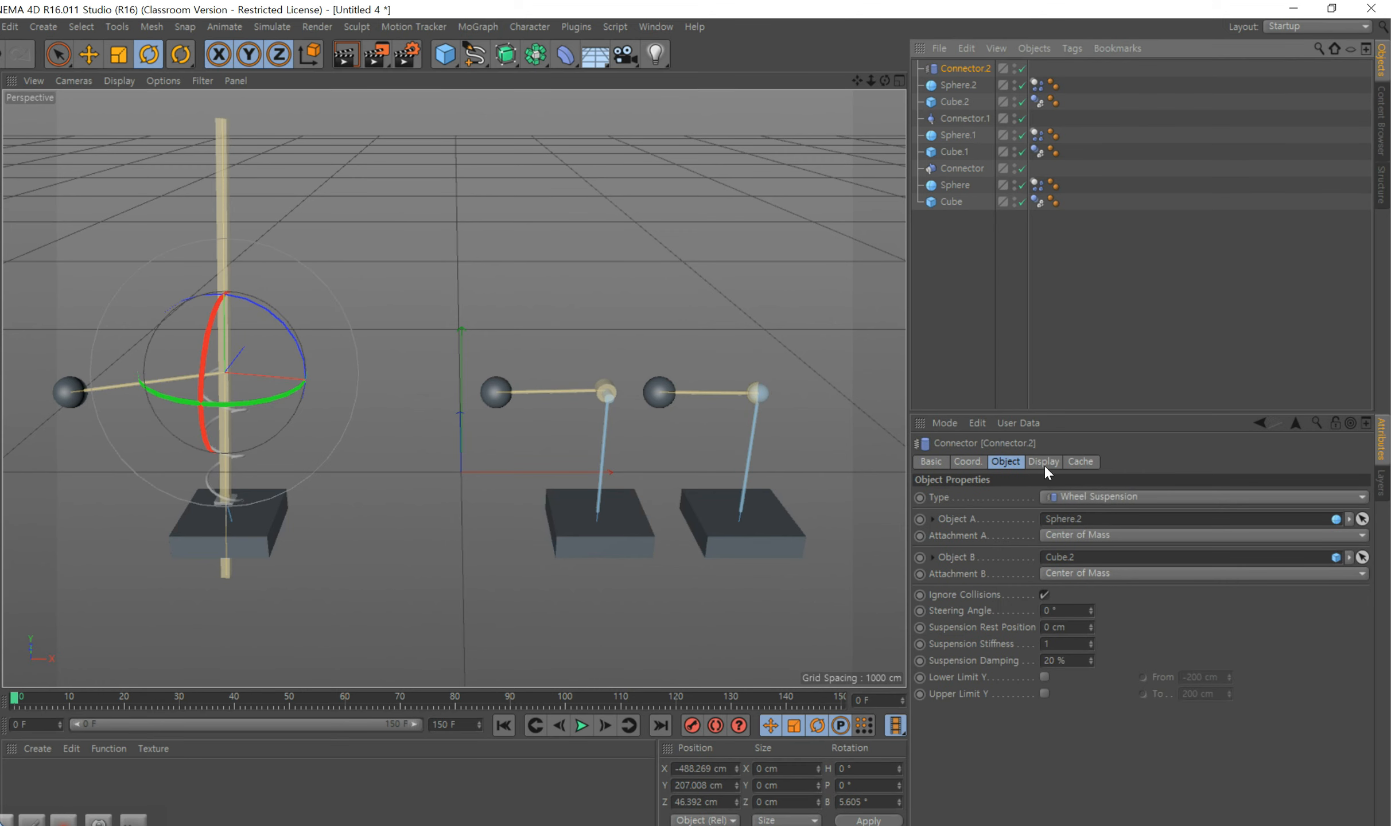
pyautogui.click(1080, 496)
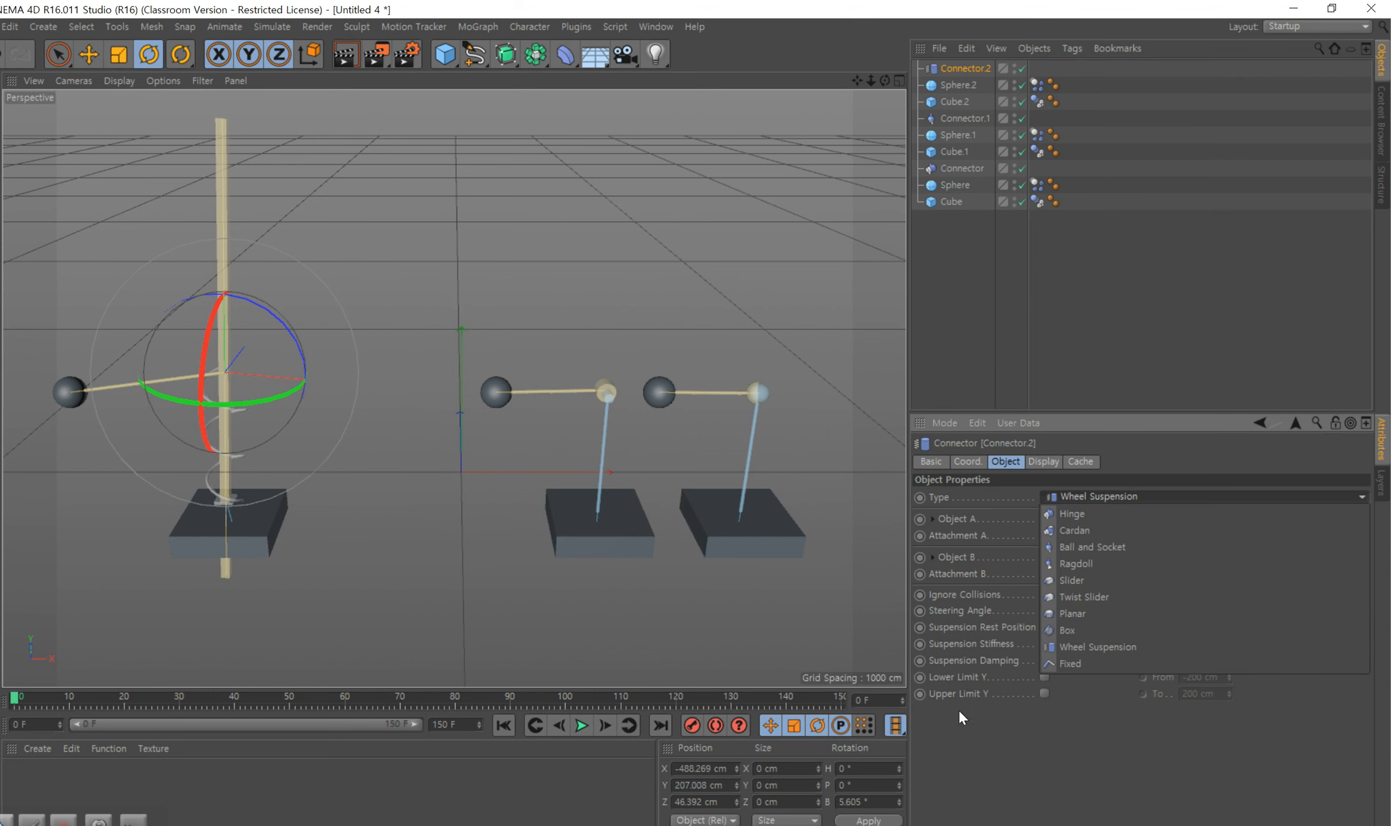
pyautogui.click(382, 587)
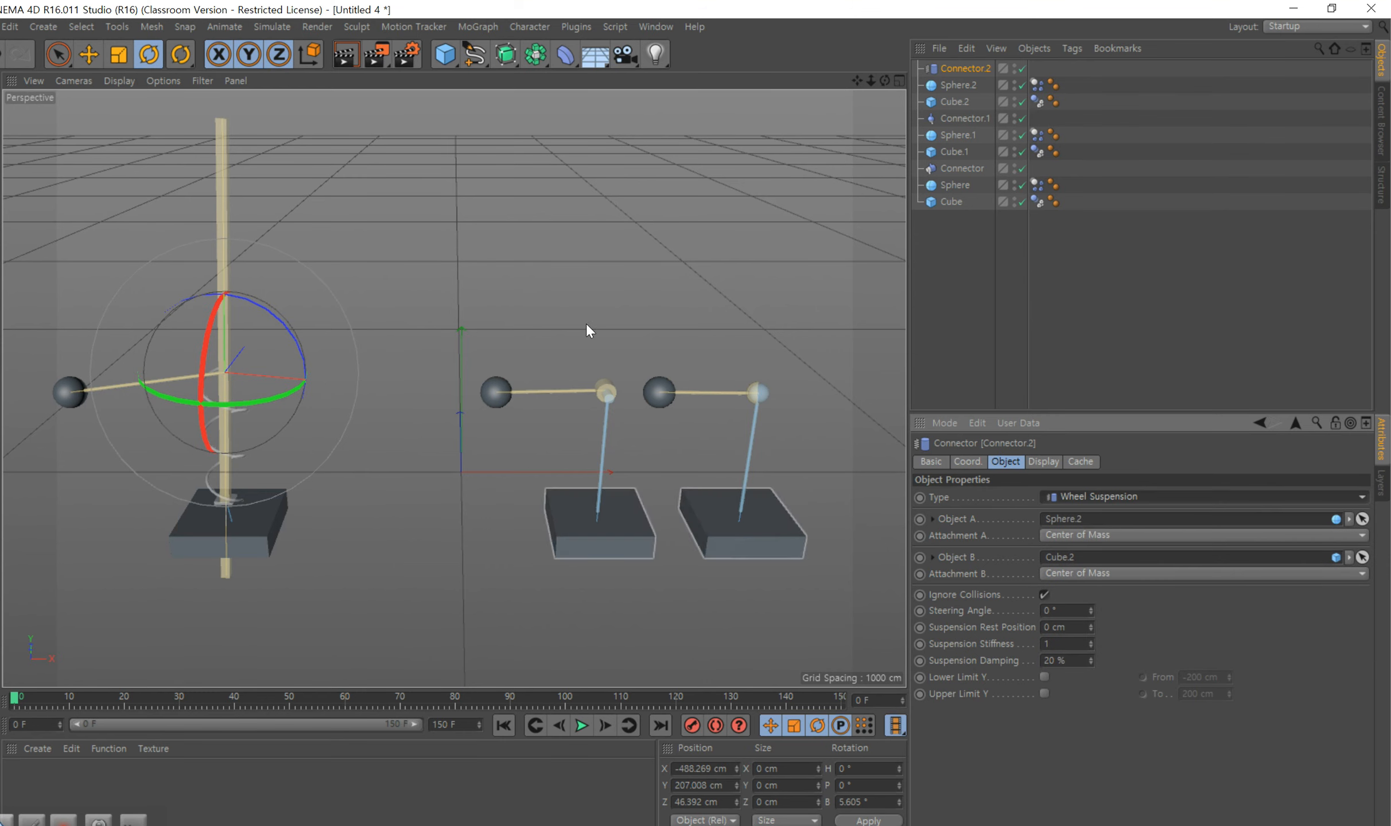
# - Duplicate Connector, Sphere and Cube by copying and pasting, and move the copies along positive X to about 817 cm
pyautogui.click(92, 56)
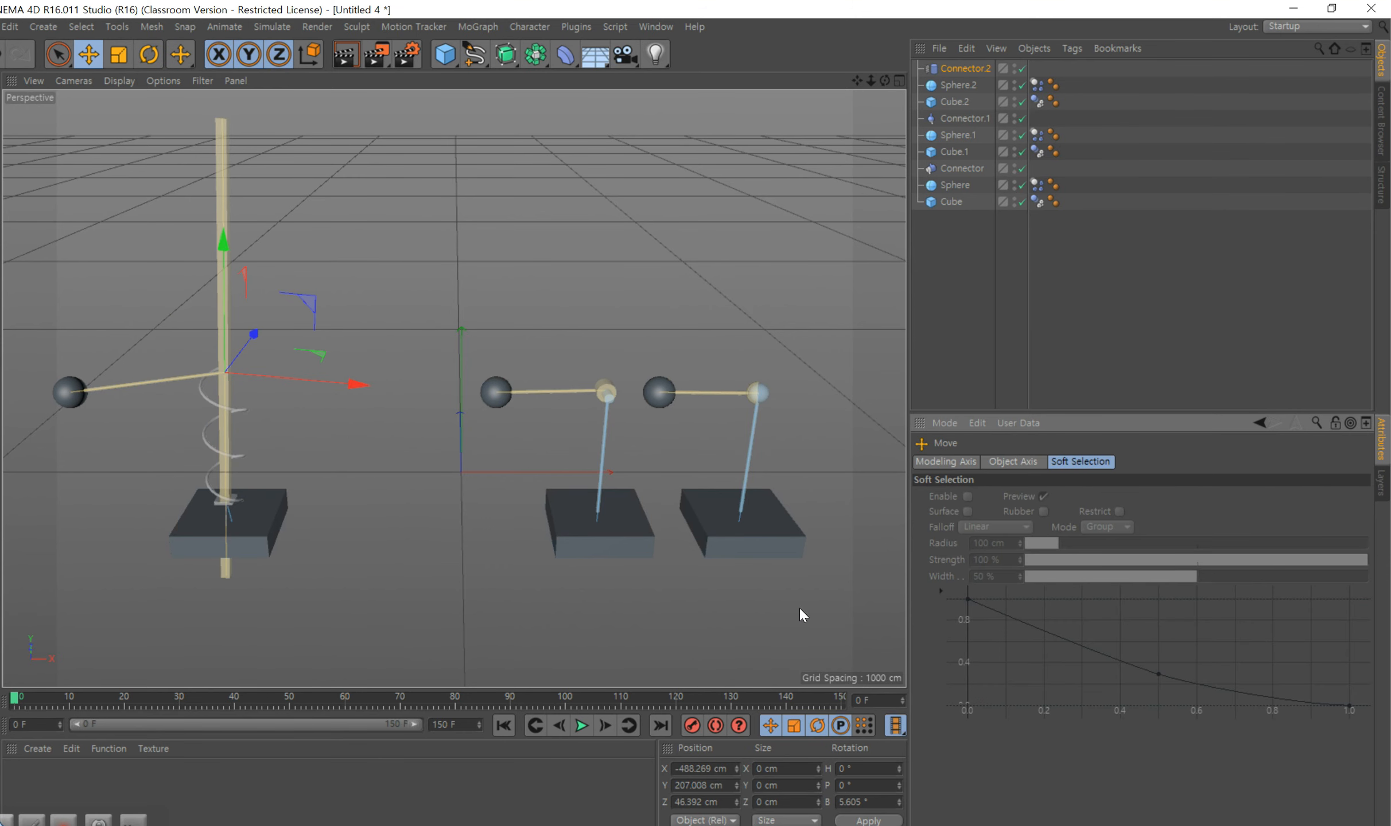
pyautogui.moveTo(851, 81); pyautogui.dragTo(736, 81)
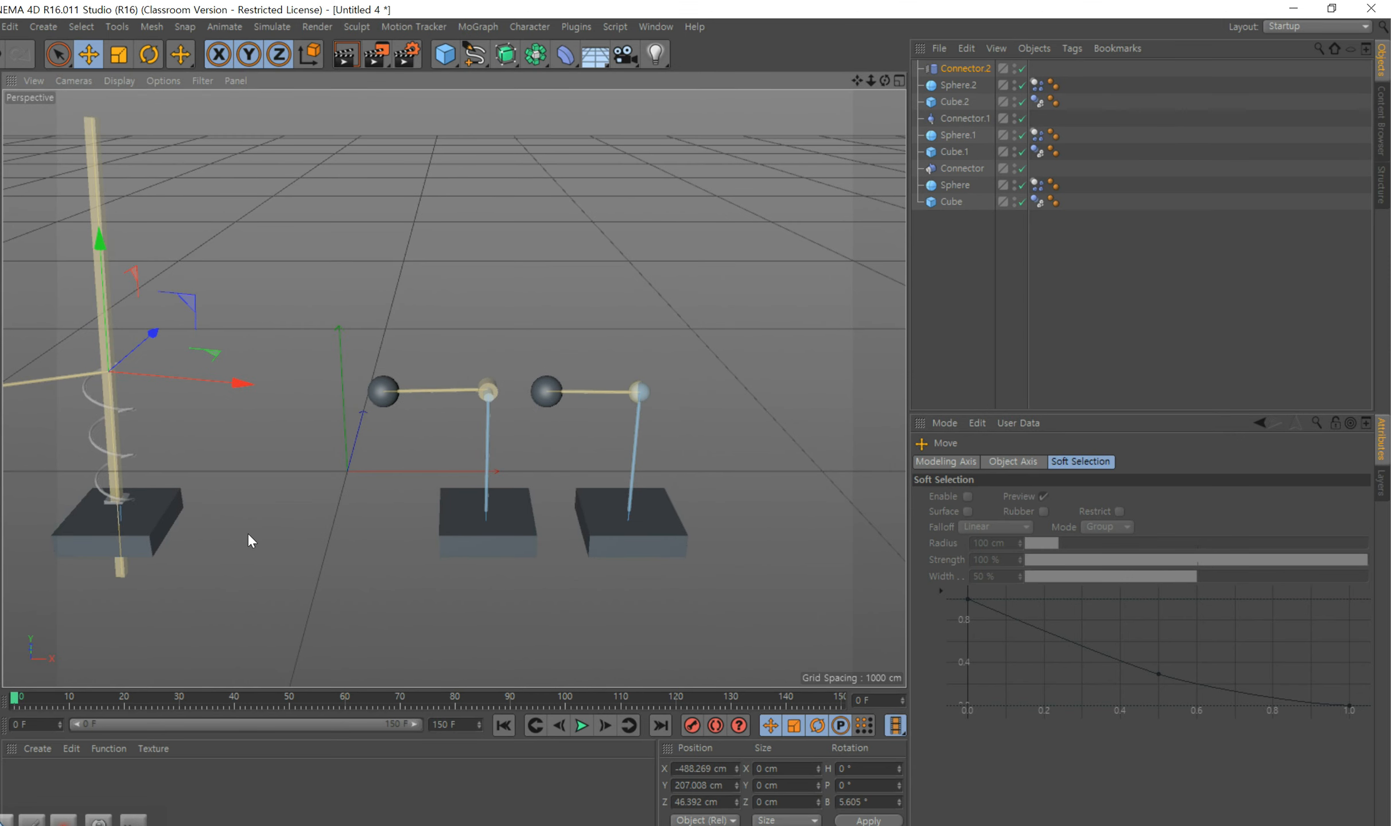
pyautogui.scroll(-4, 248, 532)
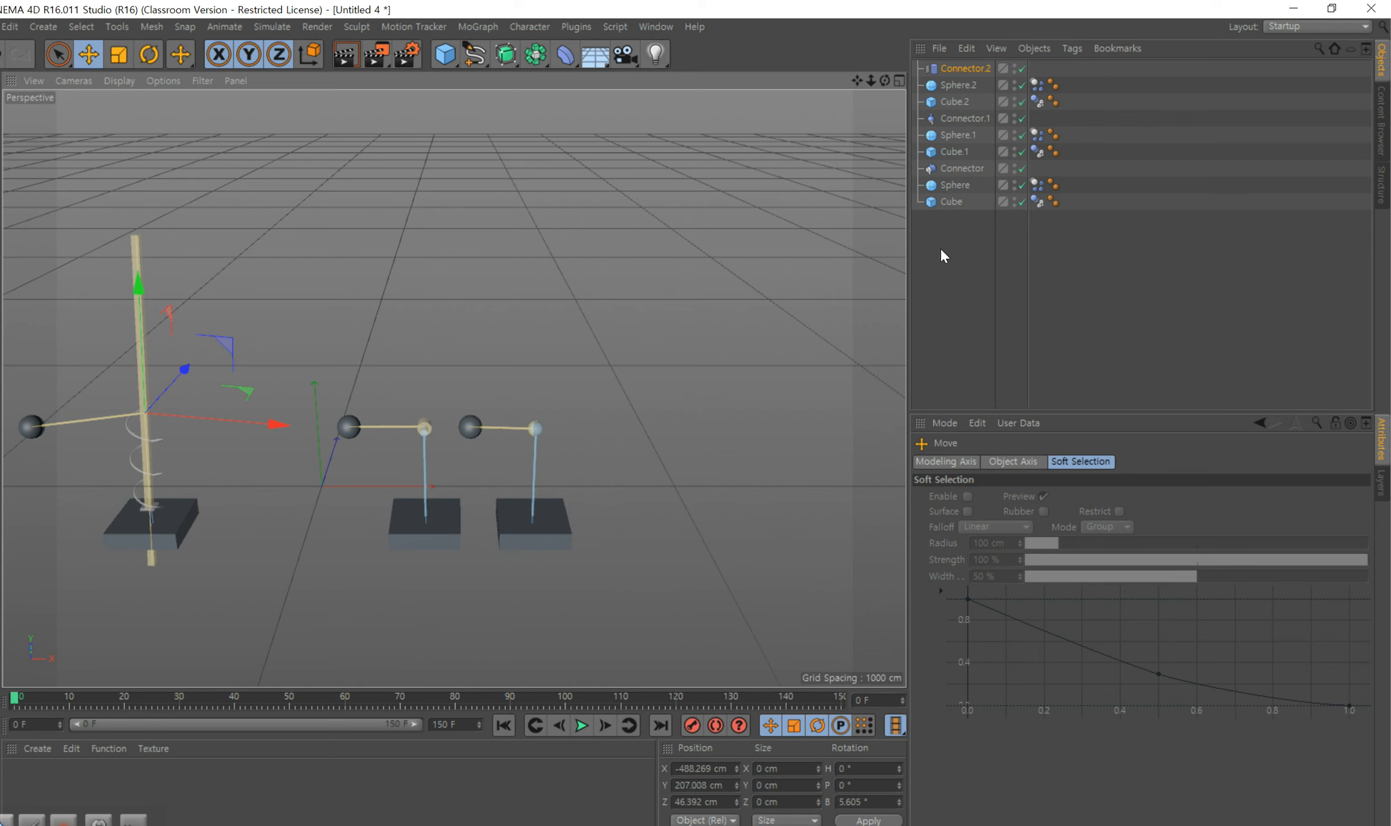
pyautogui.moveTo(973, 259); pyautogui.dragTo(951, 168)
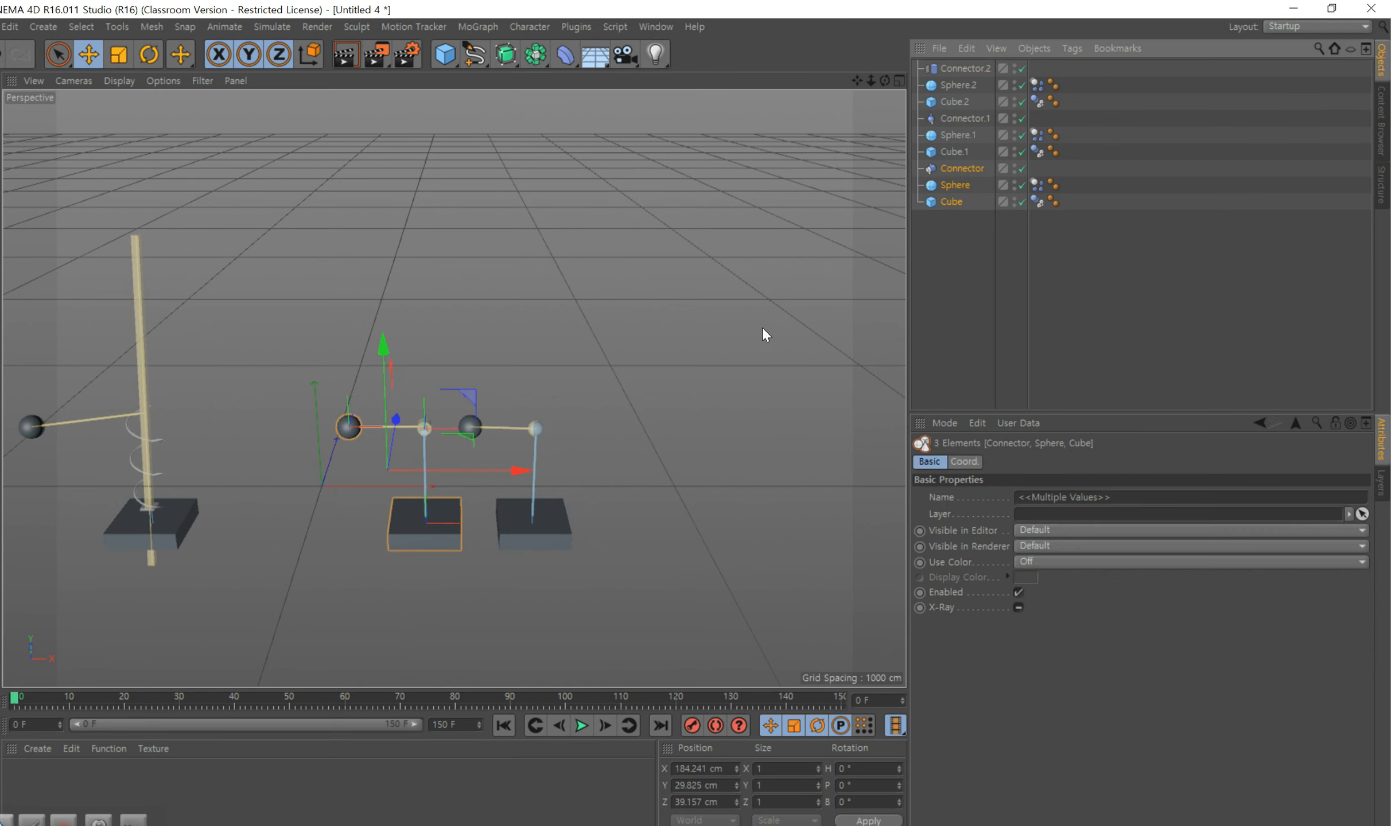
pyautogui.hotkey('ctrl', 'c')
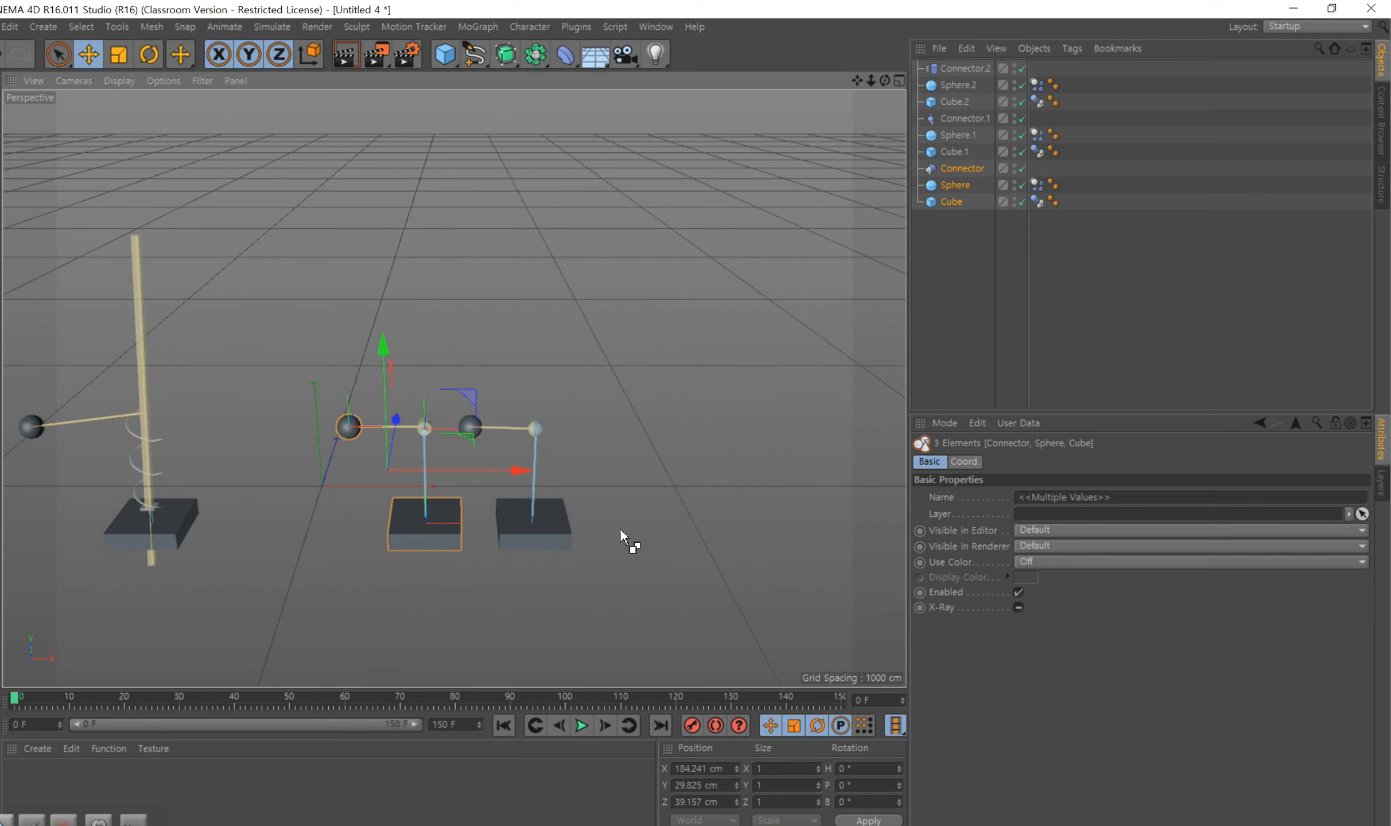
pyautogui.hotkey('ctrl', 'v')
pyautogui.moveTo(539, 470); pyautogui.dragTo(742, 477)
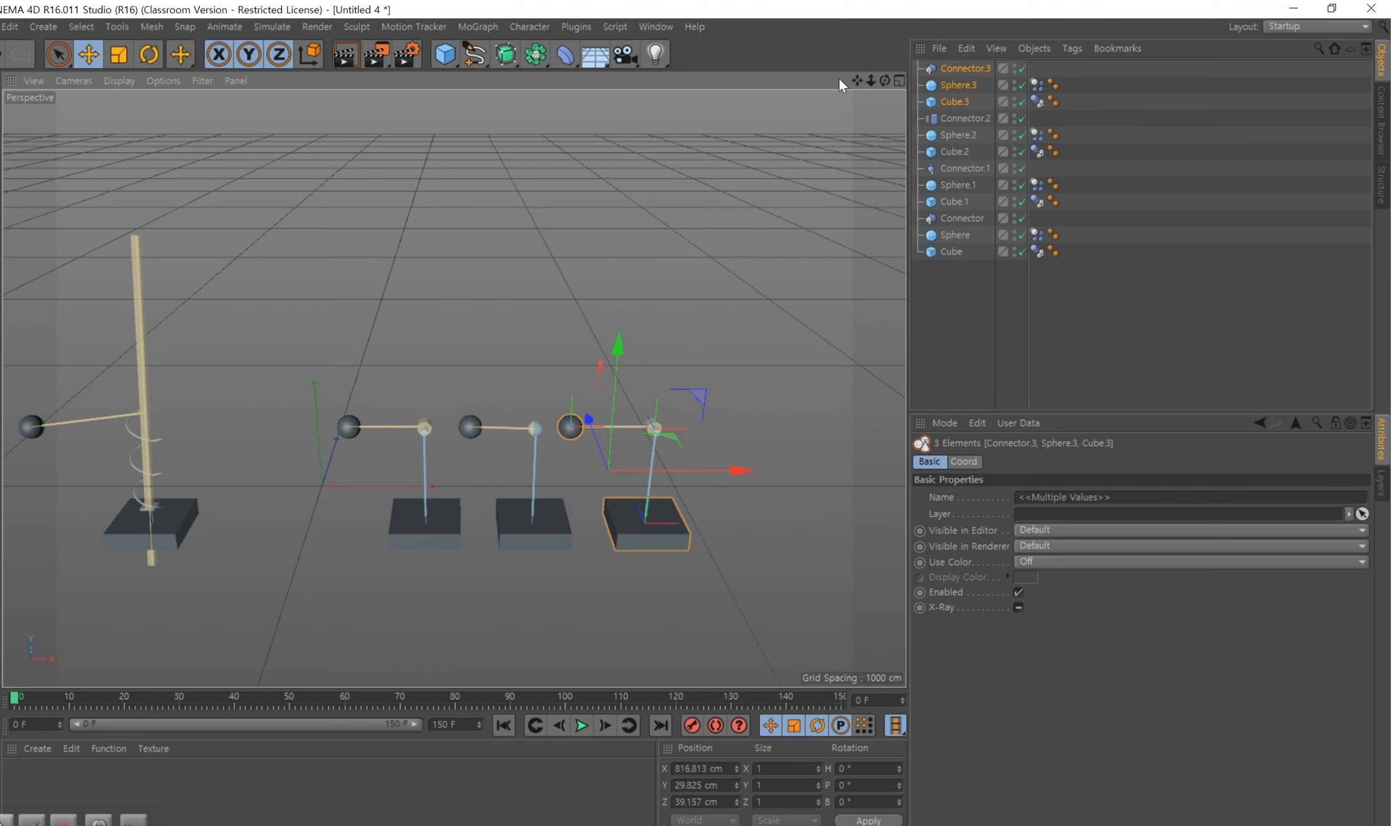
# - Play the simulation to compare the duplicated setup's motion with the other connector setups
pyautogui.moveTo(862, 78); pyautogui.dragTo(755, 359)
pyautogui.scroll(2, 758, 360)
pyautogui.scroll(1, 775, 361)
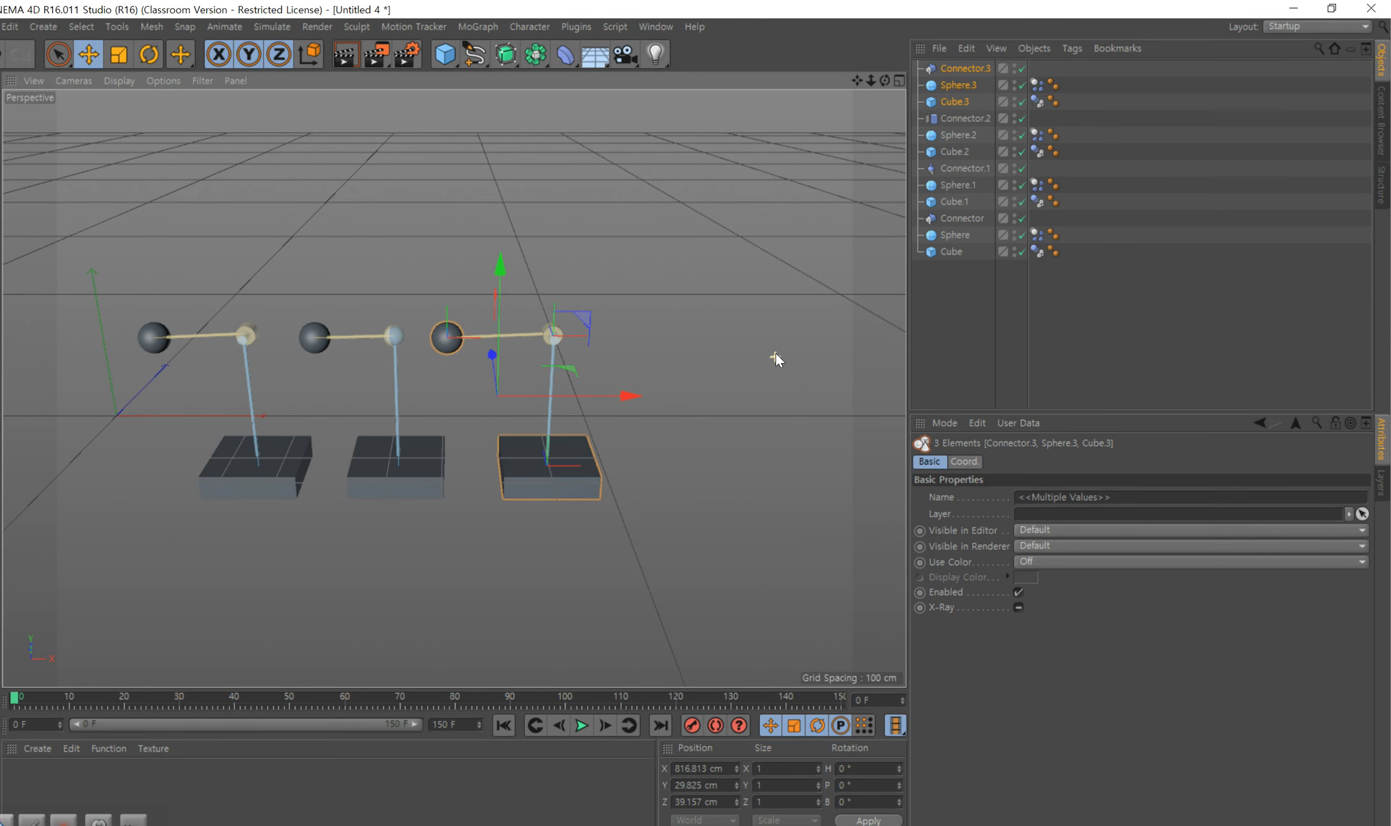
pyautogui.click(580, 726)
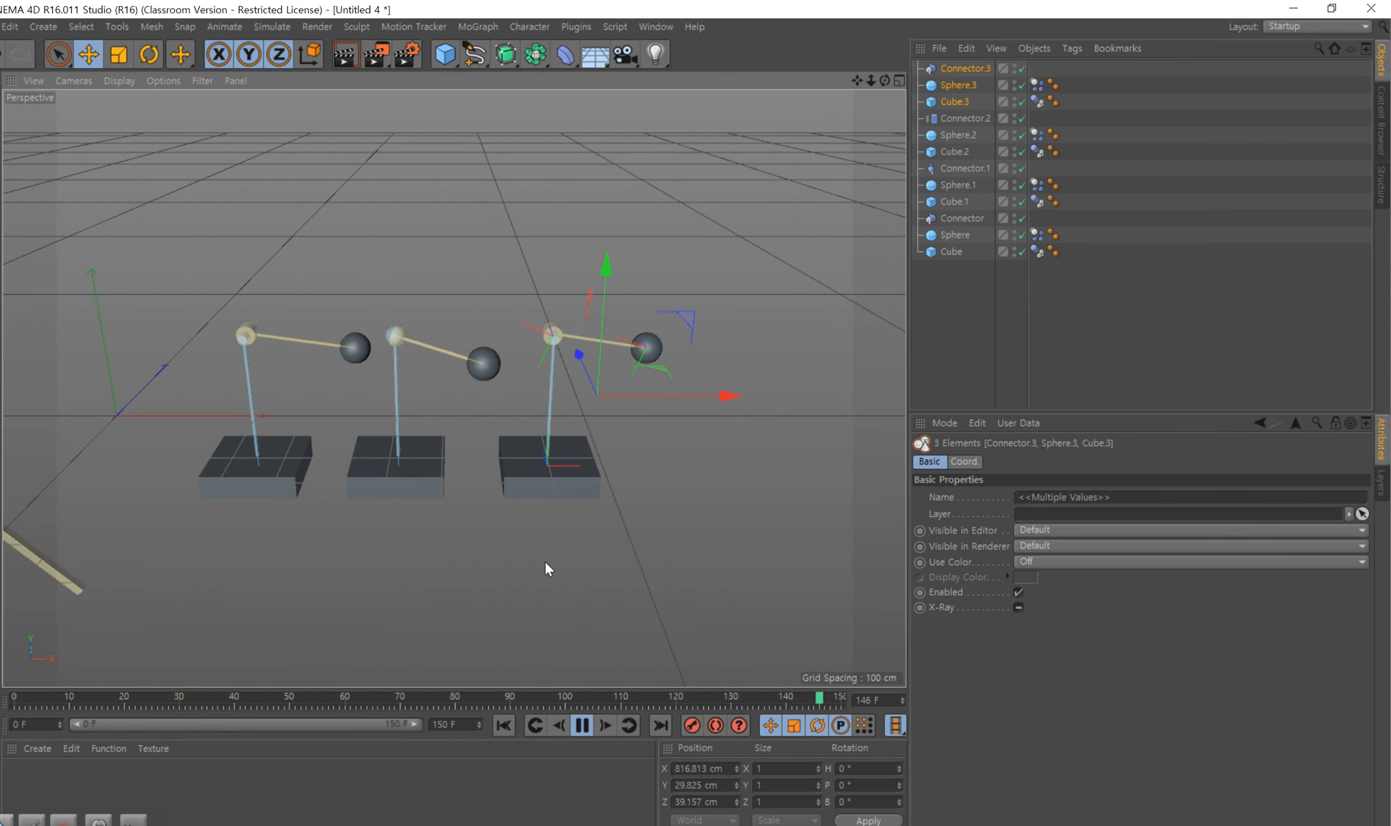
pyautogui.scroll(-4, 545, 565)
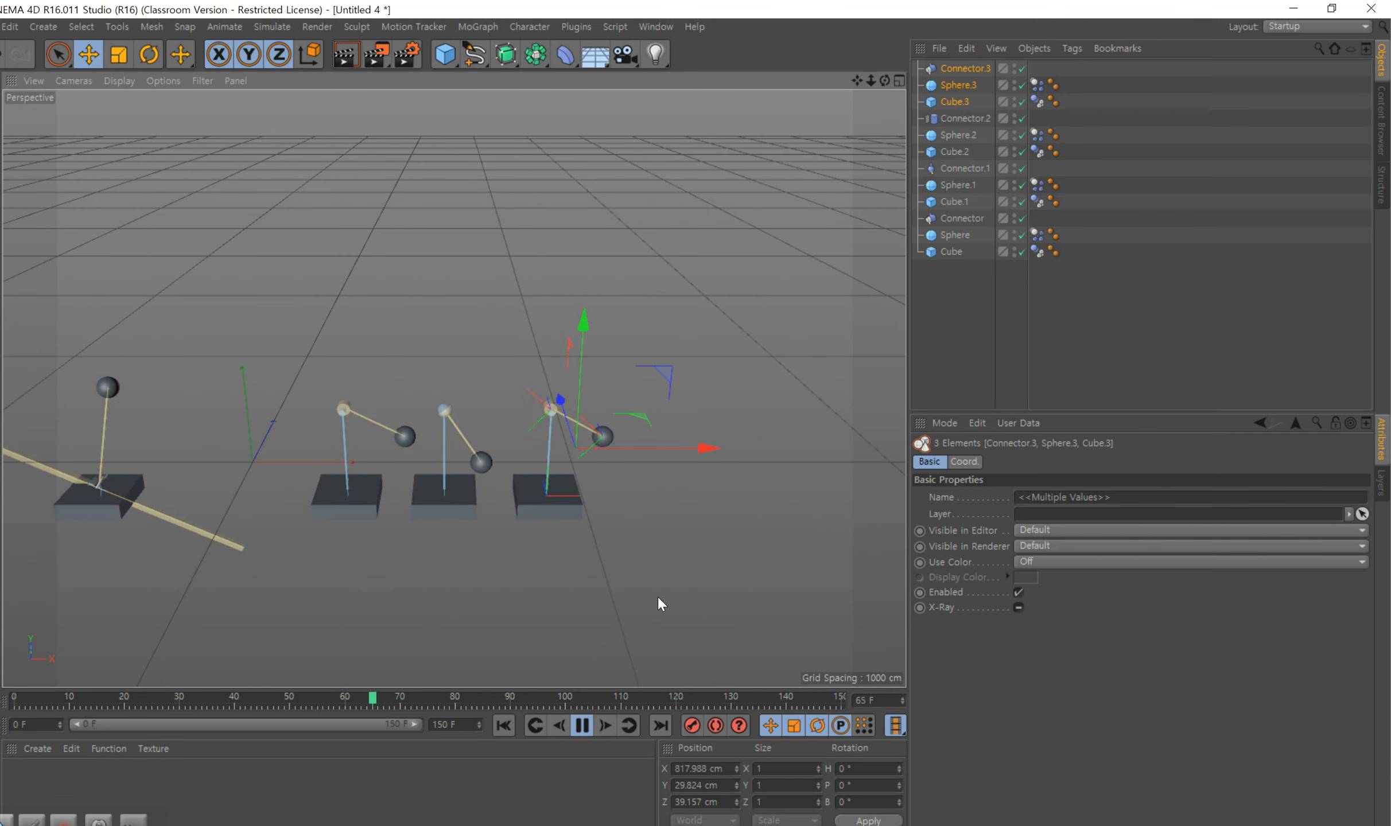
# - Examine the swinging motion of the four connector setups from several angles and return the timeline to frame 0
pyautogui.scroll(-2, 658, 598)
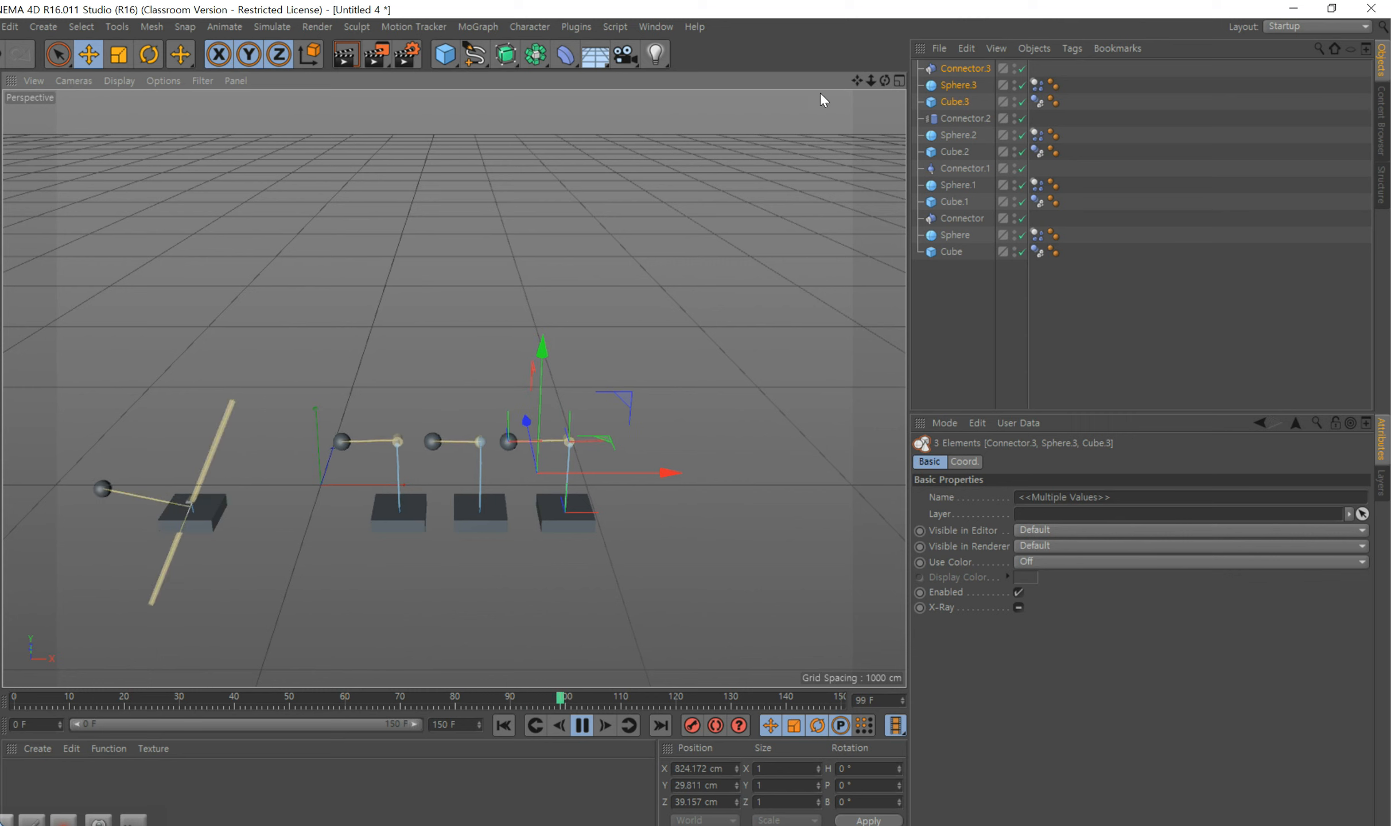
pyautogui.moveTo(857, 81); pyautogui.dragTo(879, 24)
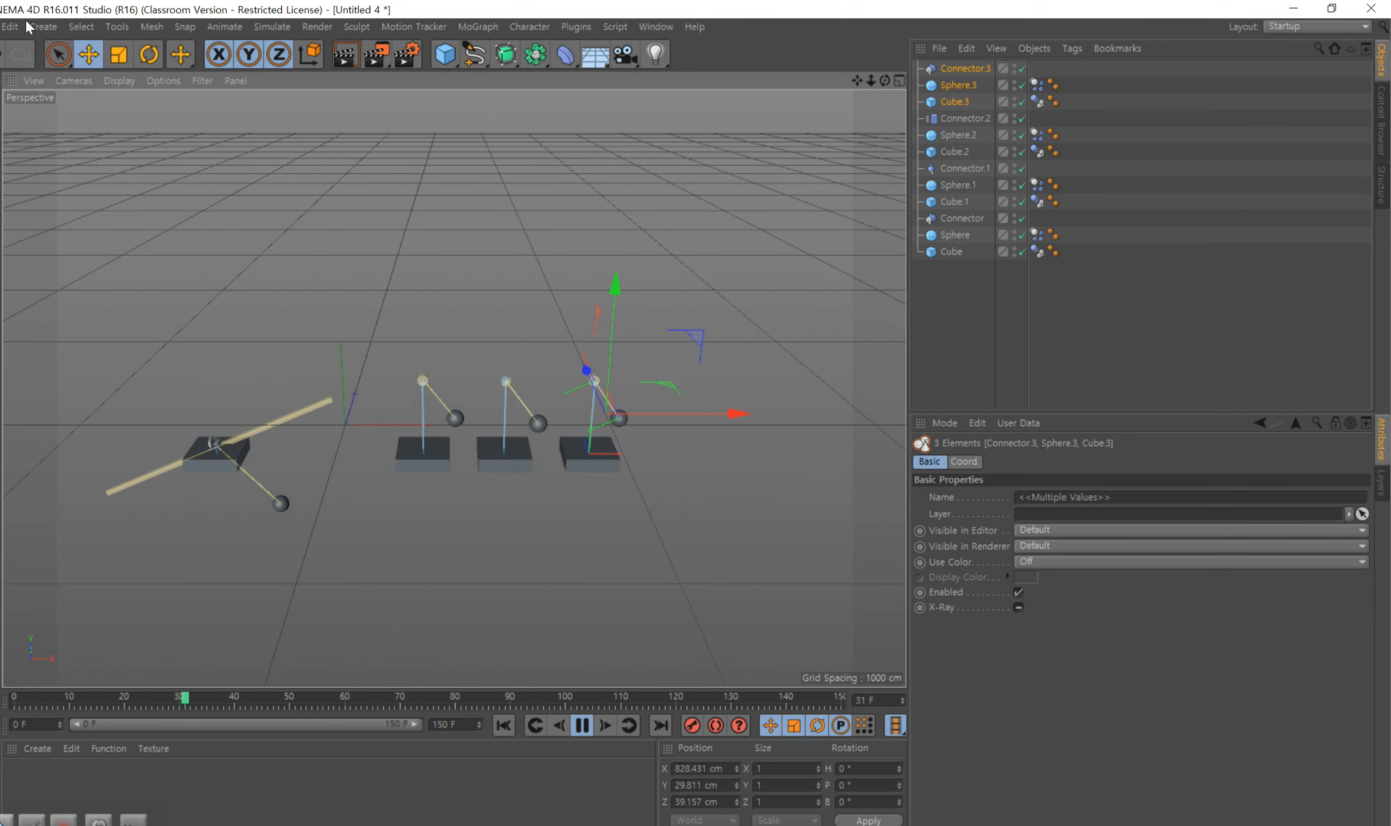
pyautogui.click(33, 84)
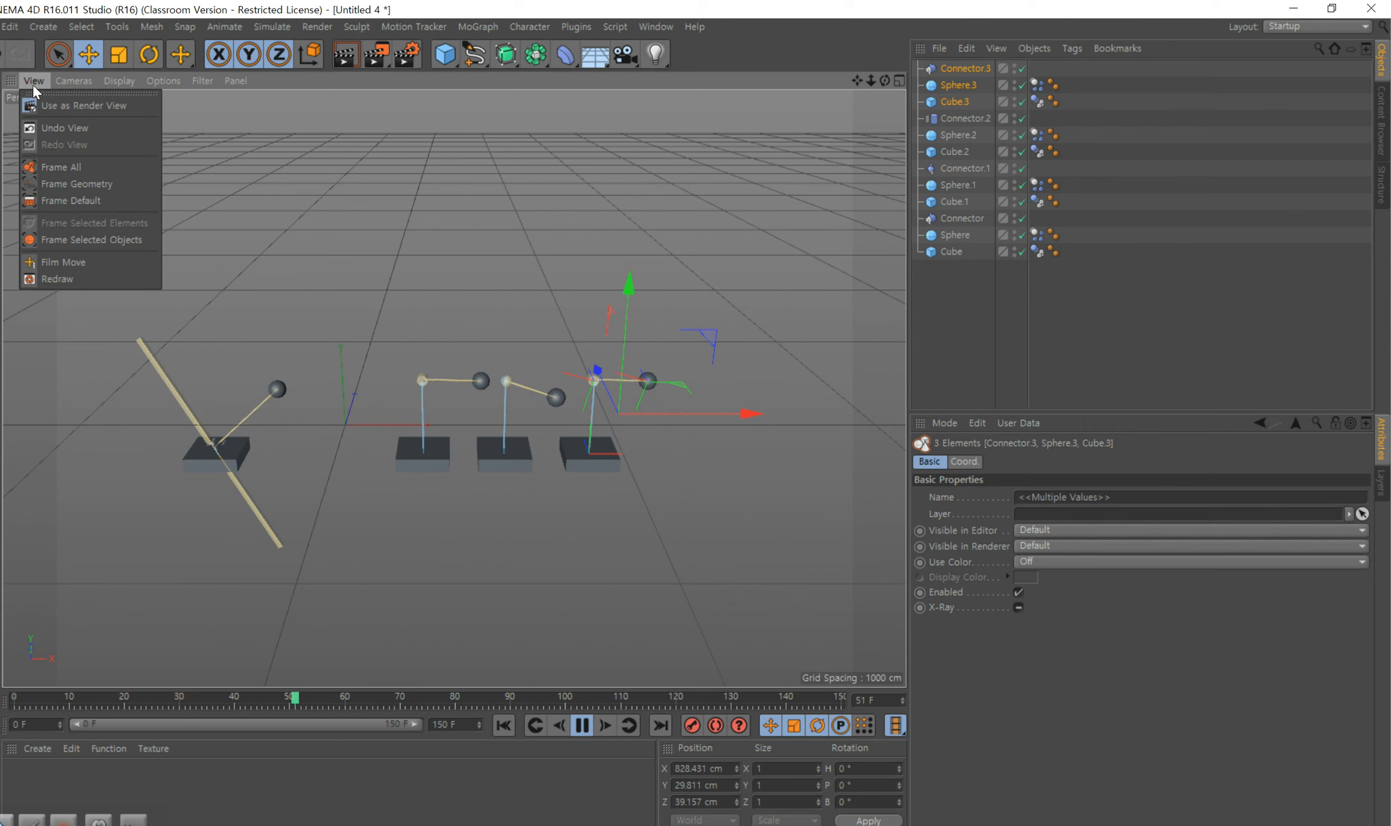
pyautogui.click(76, 202)
pyautogui.scroll(-6, 527, 347)
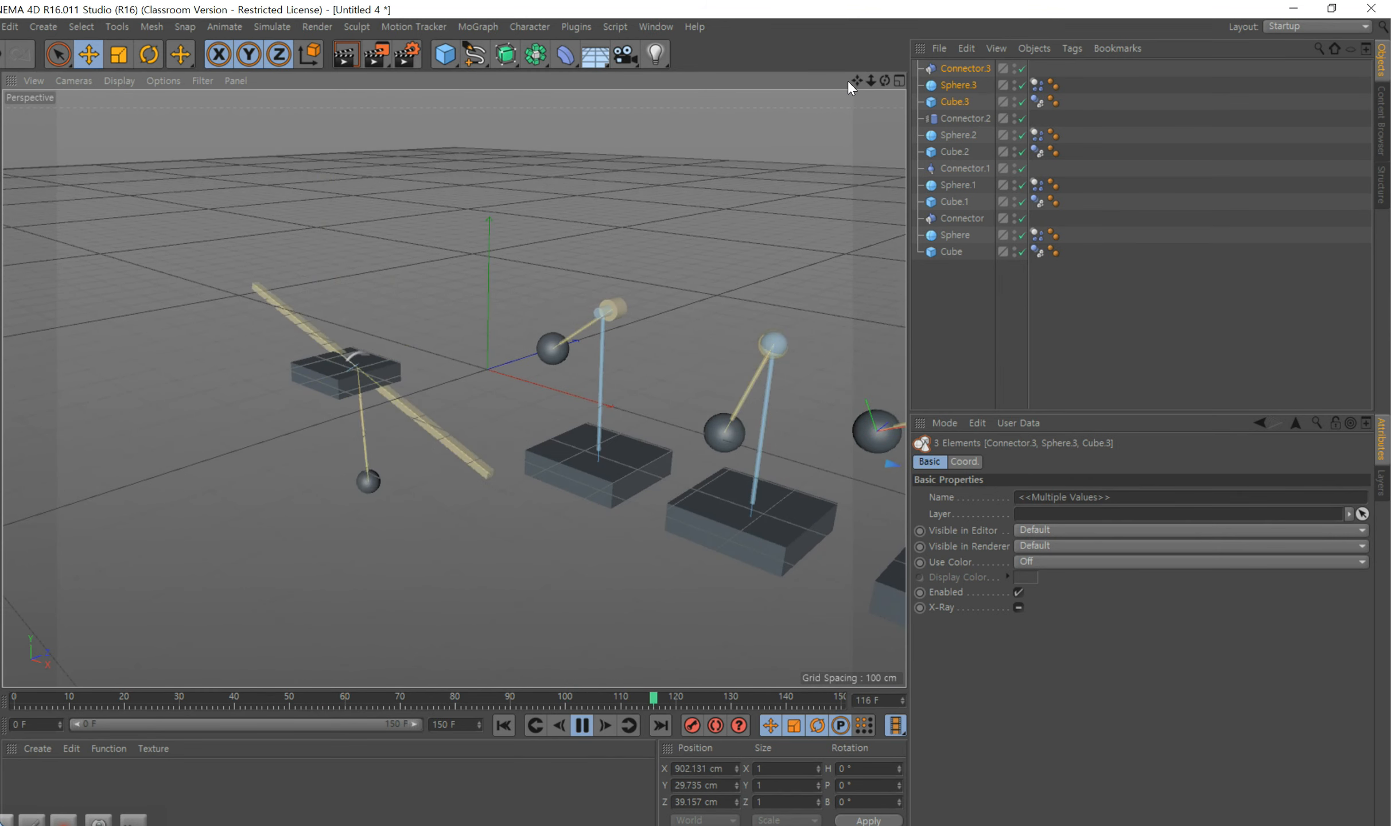
pyautogui.scroll(-1, 615, 185)
pyautogui.moveTo(857, 80); pyautogui.dragTo(639, 44)
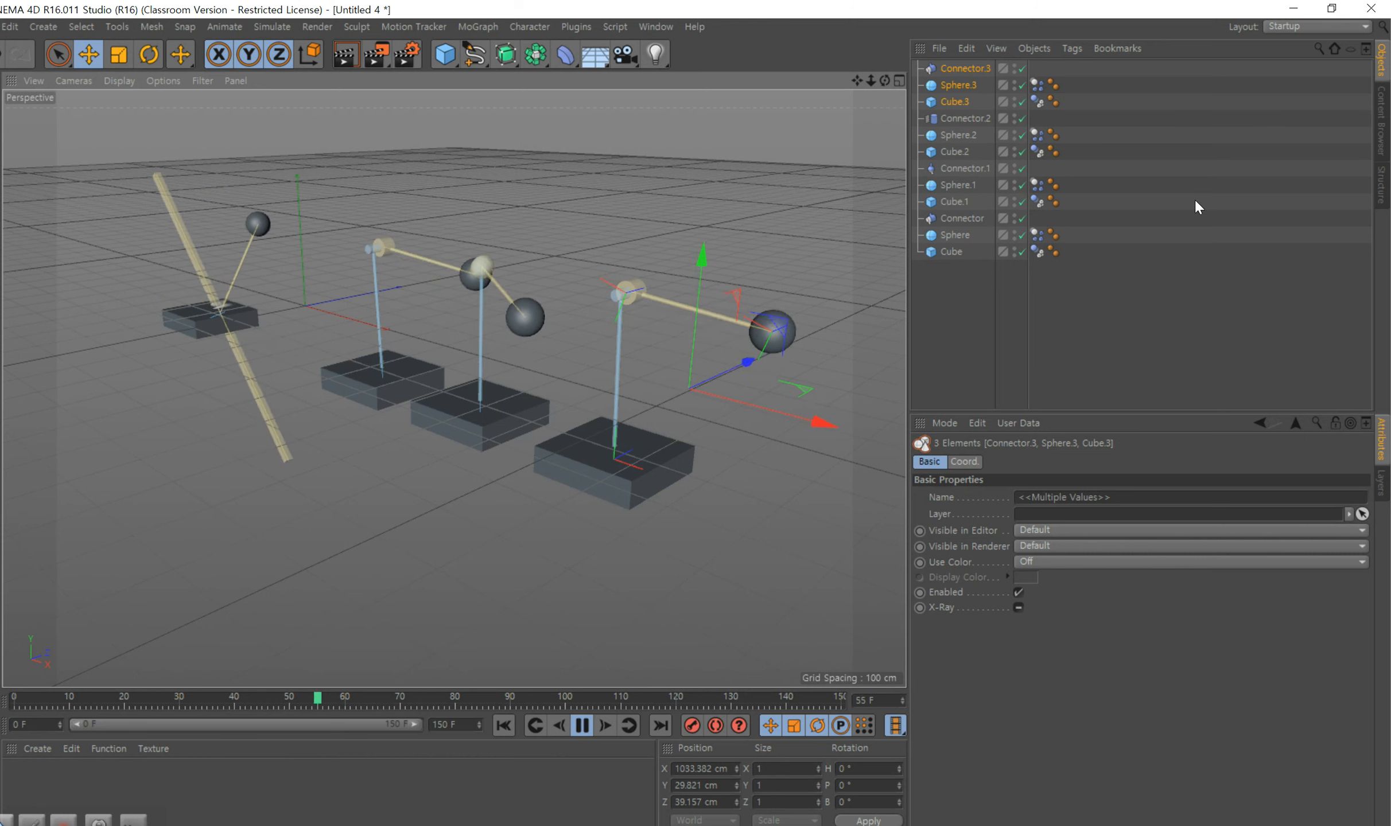
pyautogui.moveTo(885, 80); pyautogui.dragTo(786, 121)
pyautogui.click(403, 768)
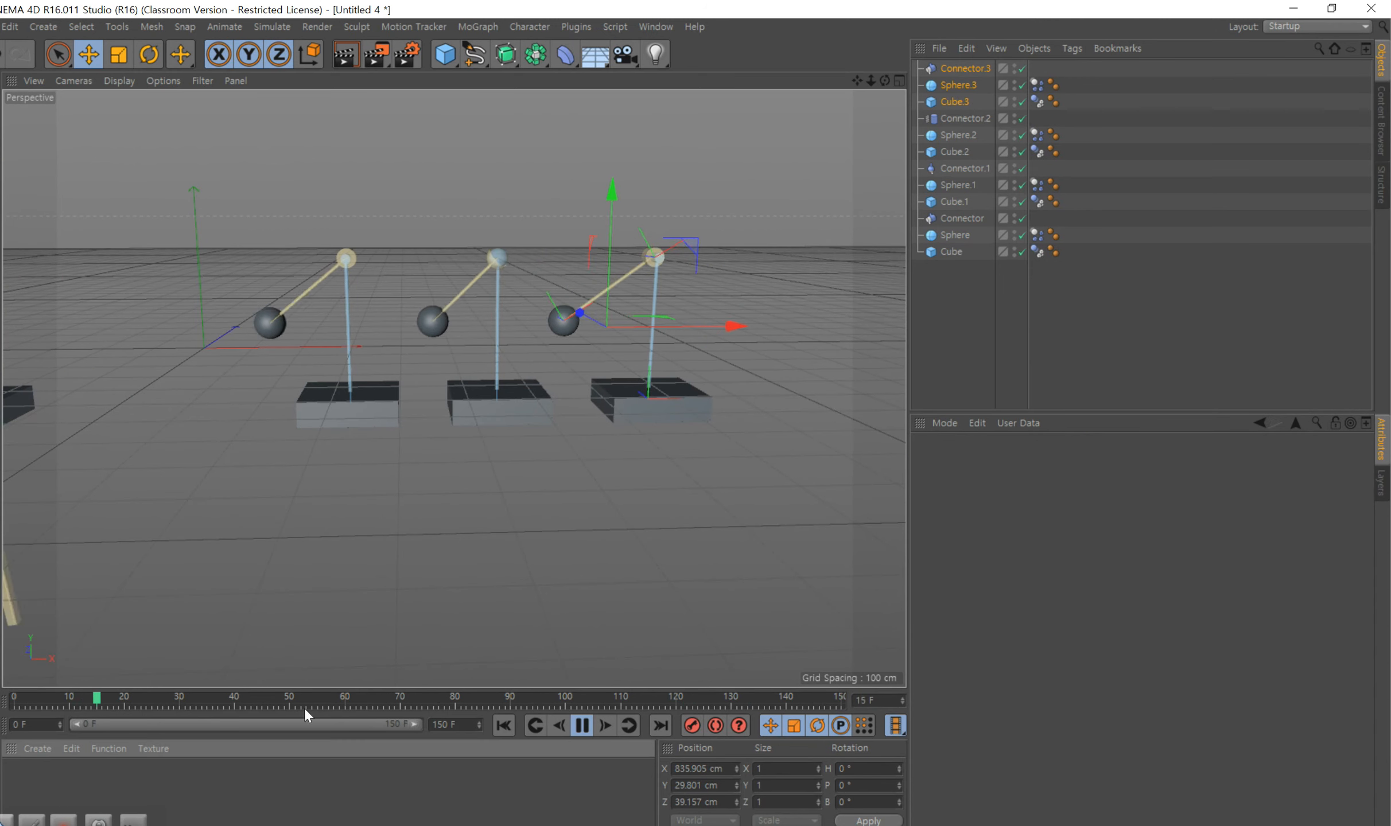
pyautogui.moveTo(319, 702); pyautogui.dragTo(12, 699)
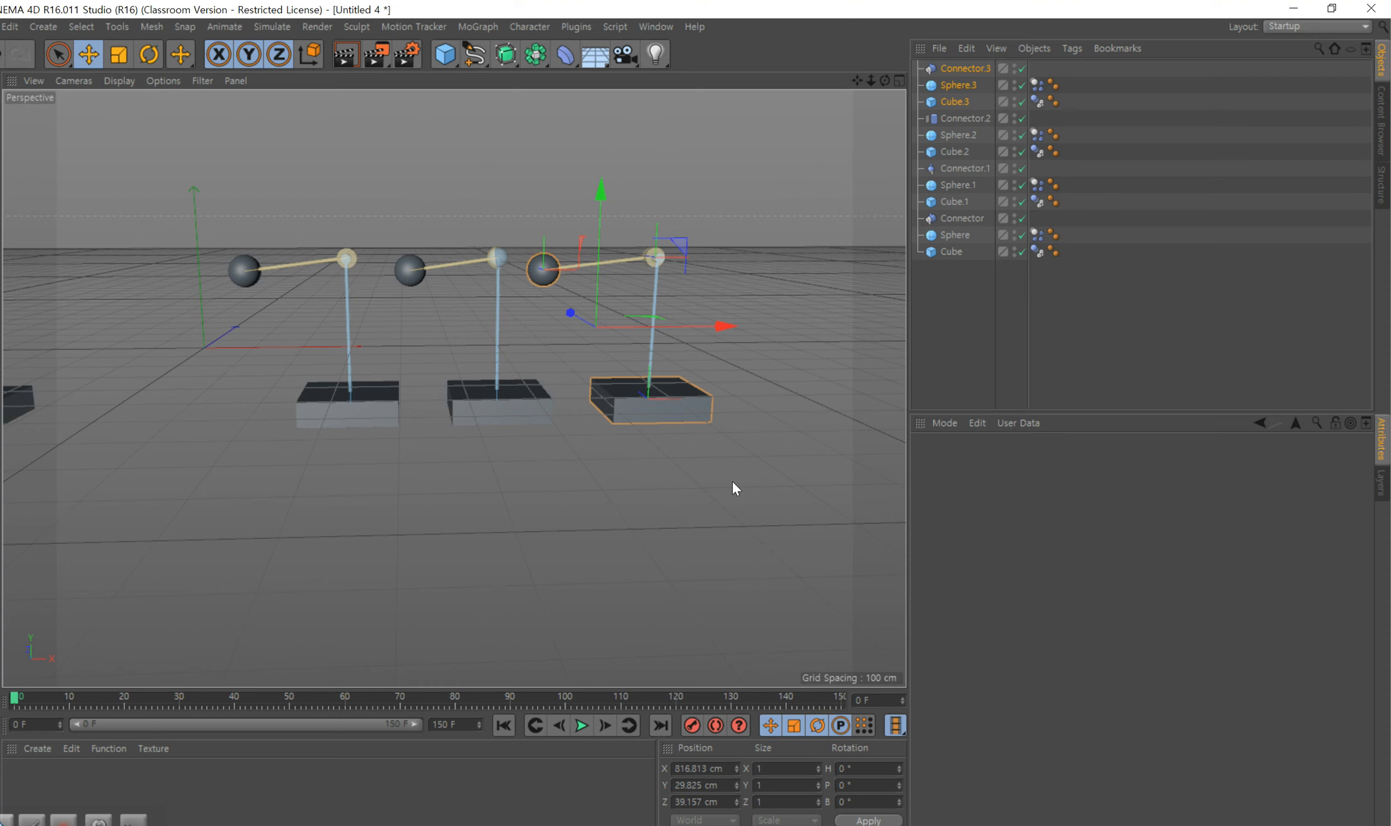
# - In the Top view, move Connector.2, Sphere.2 and Cube.2 together along X to about -401 cm
pyautogui.moveTo(854, 83); pyautogui.dragTo(815, 153)
pyautogui.keyDown('alt'); pyautogui.moveTo(706, 518); pyautogui.dragTo(706, 518, button='middle'); pyautogui.keyUp('alt')
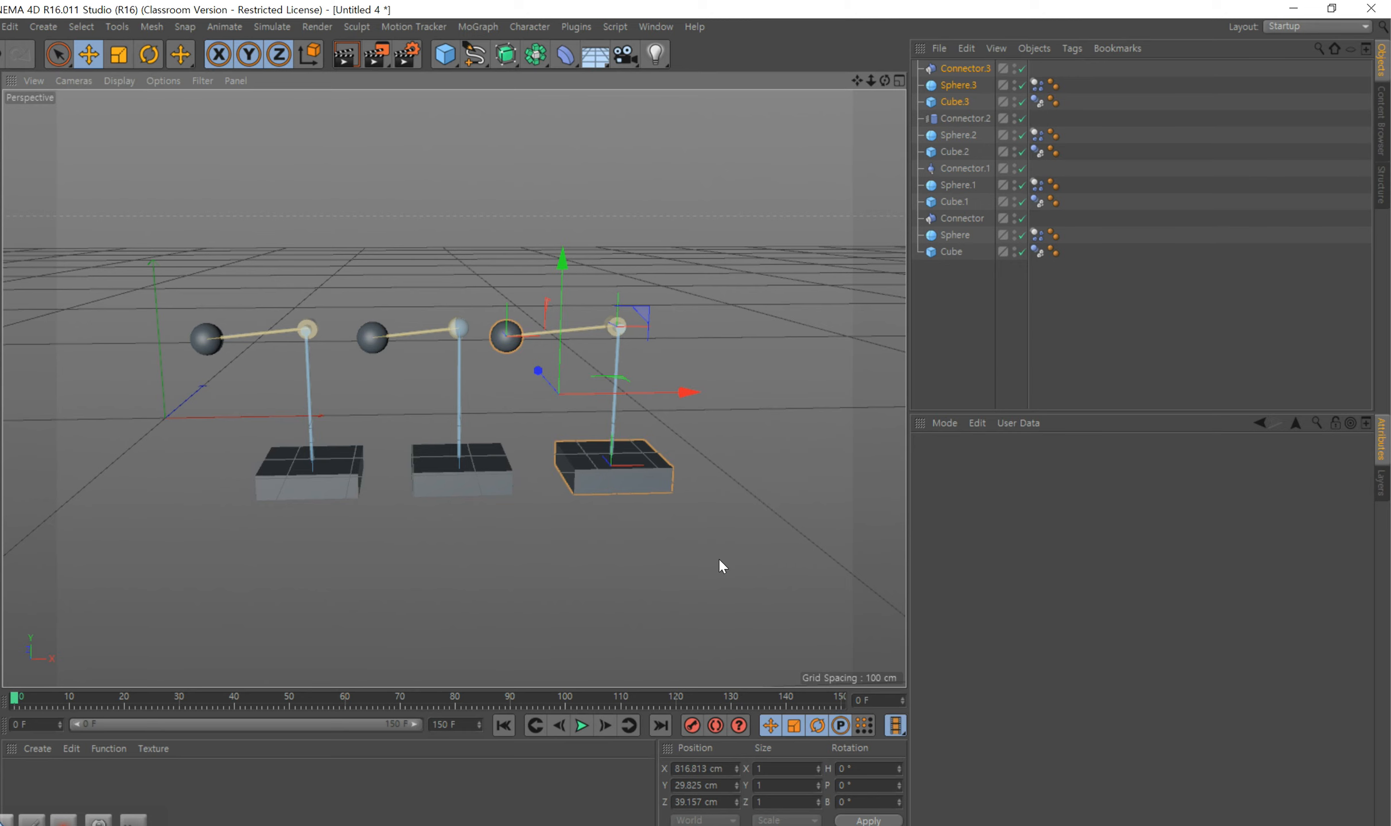
pyautogui.click(899, 80)
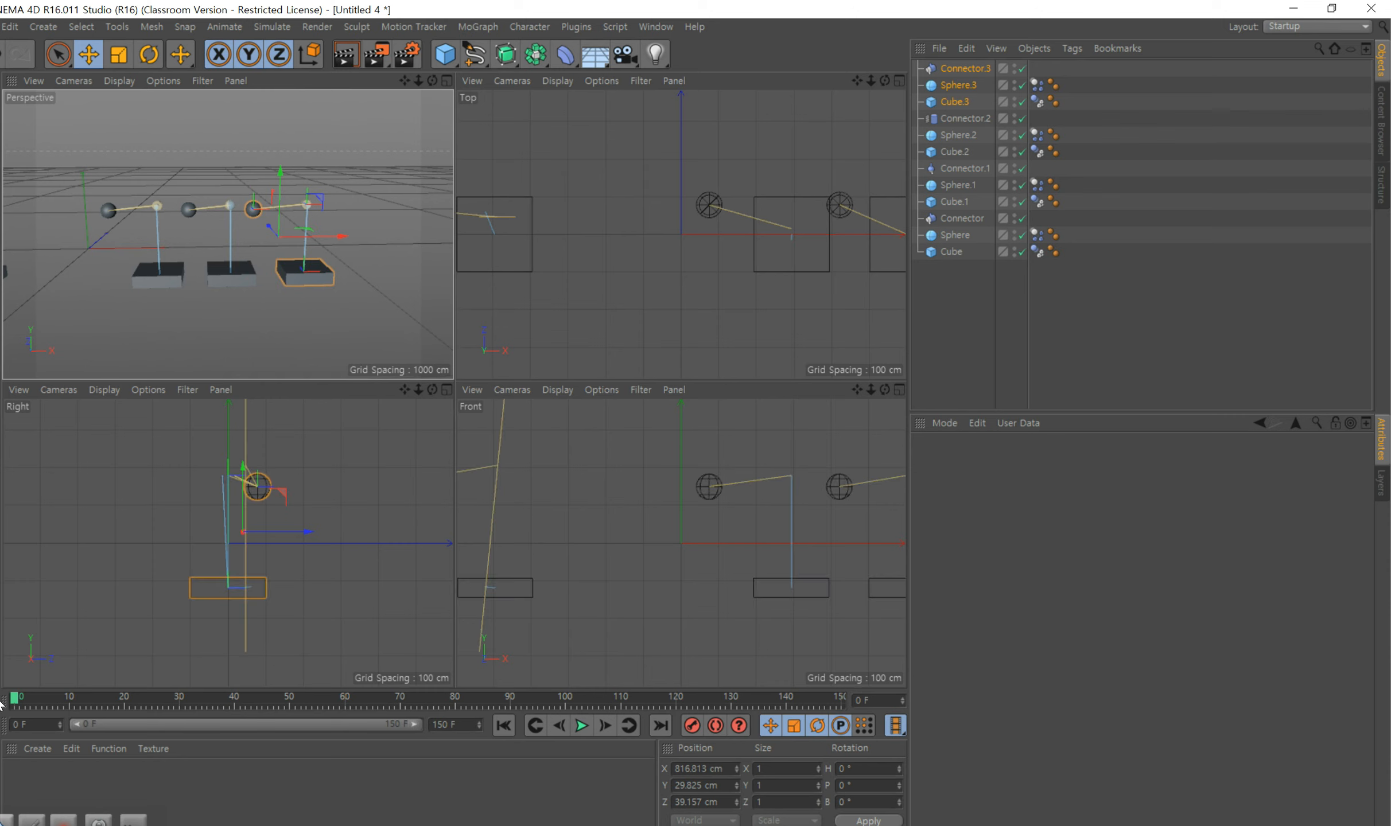
pyautogui.scroll(-2, 768, 317)
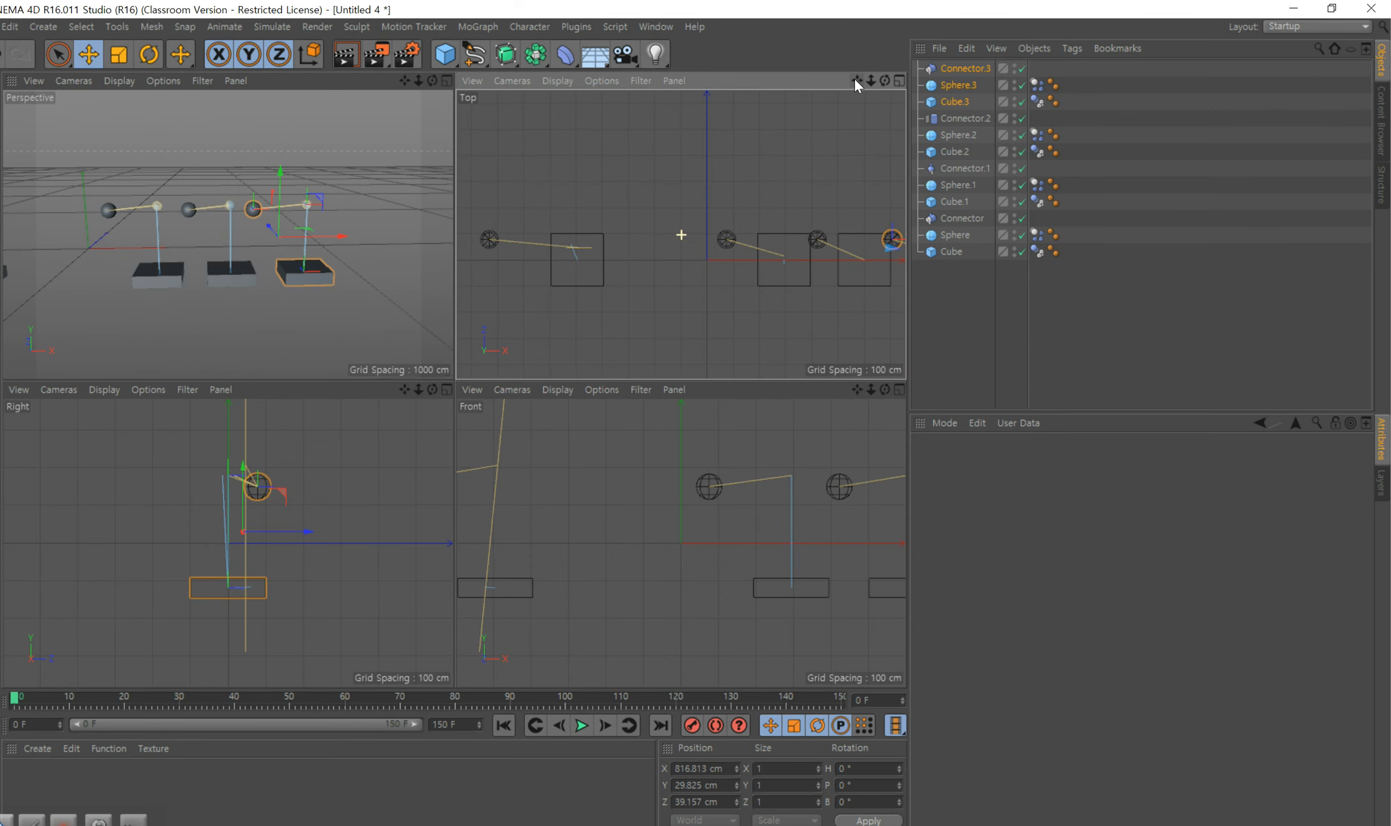
pyautogui.click(899, 80)
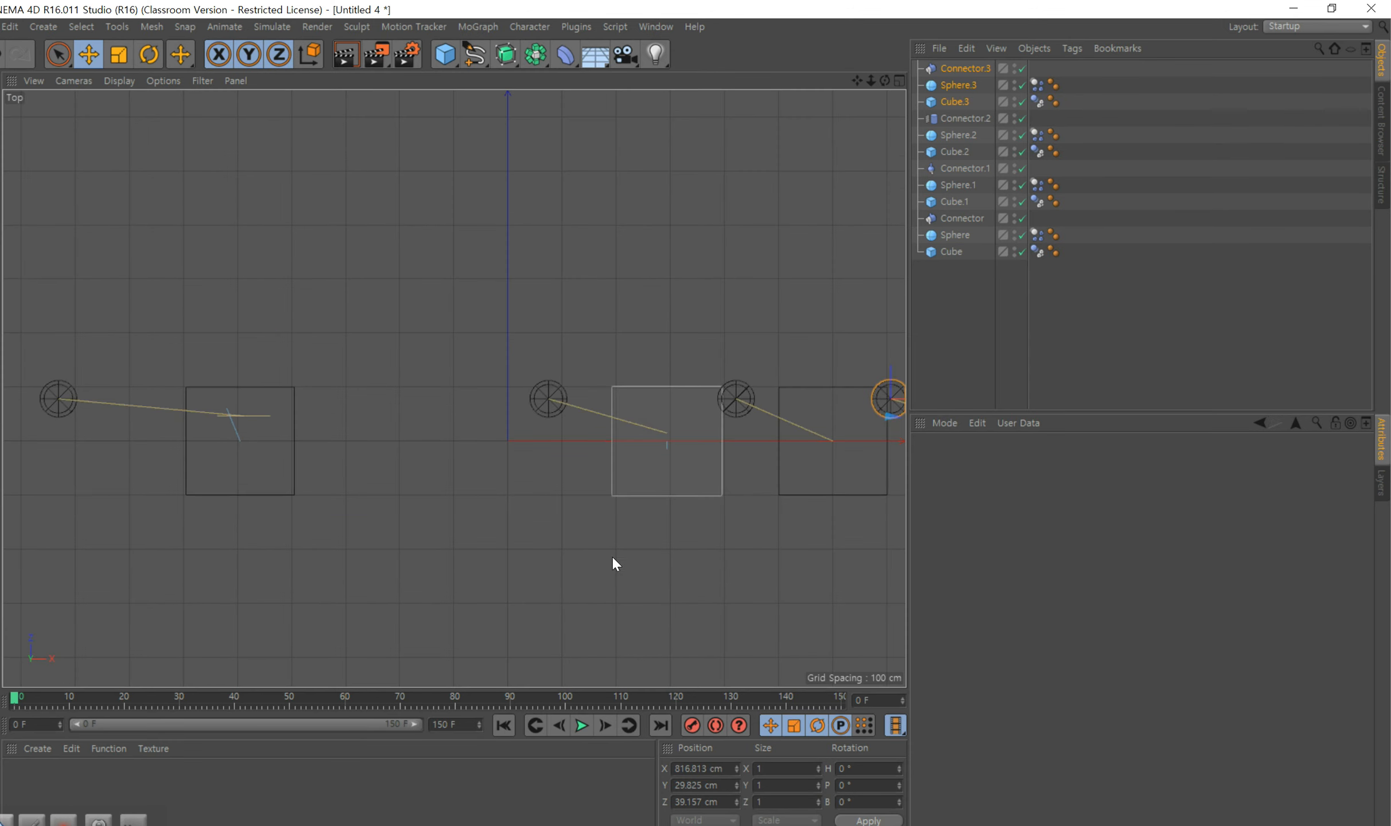
pyautogui.scroll(-2, 617, 534)
pyautogui.moveTo(857, 80); pyautogui.dragTo(728, 84)
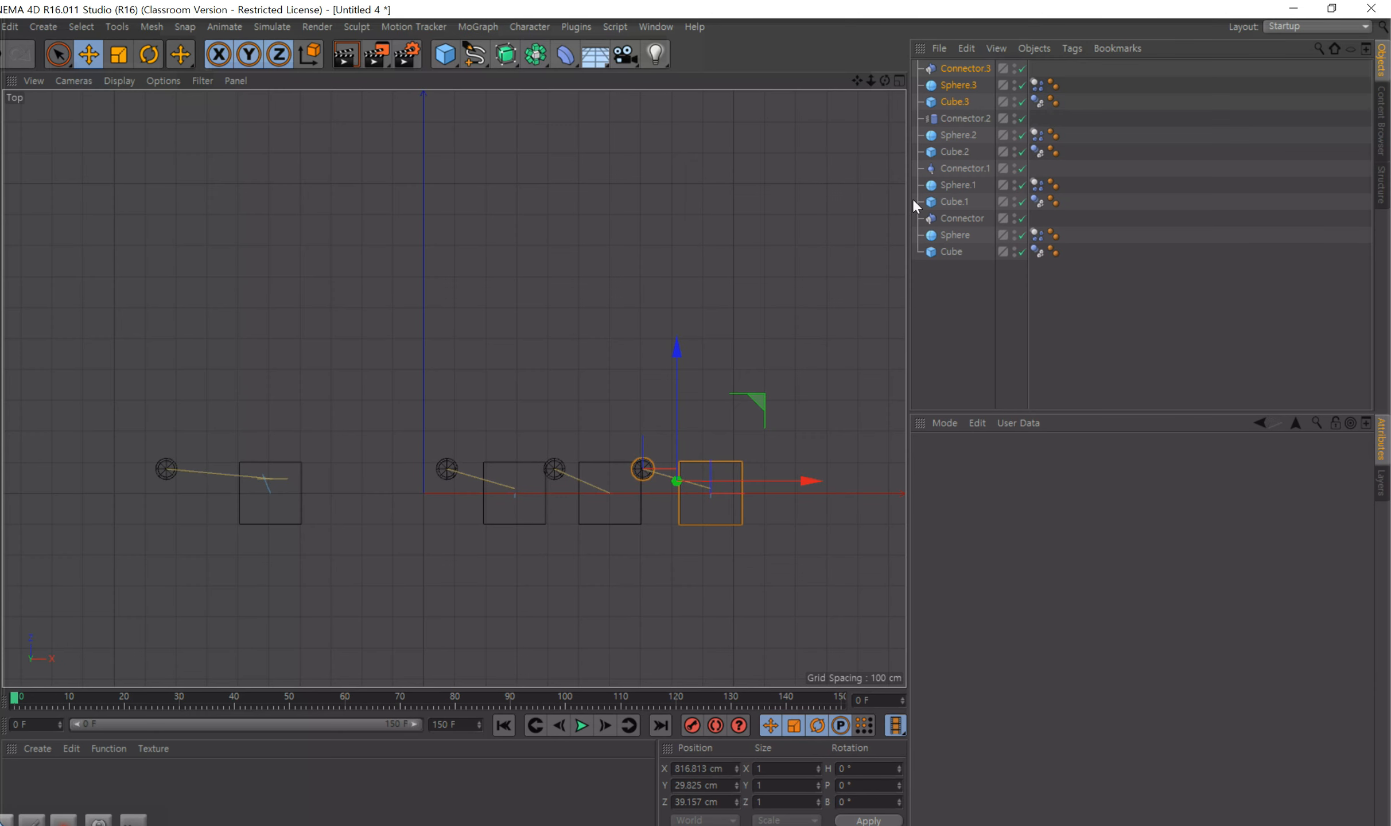
pyautogui.click(961, 120)
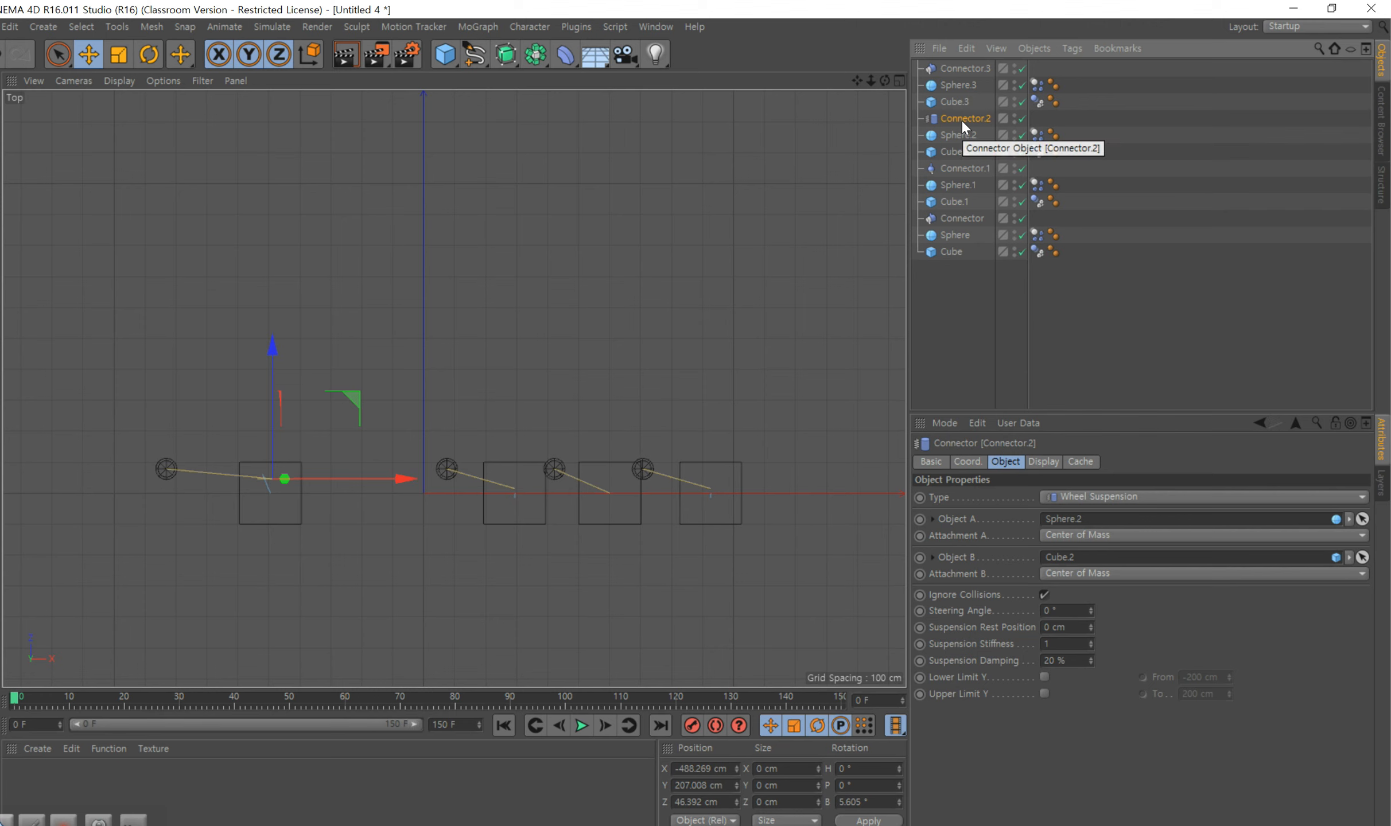
pyautogui.keyDown('shift'); pyautogui.click(962, 152); pyautogui.keyUp('shift')
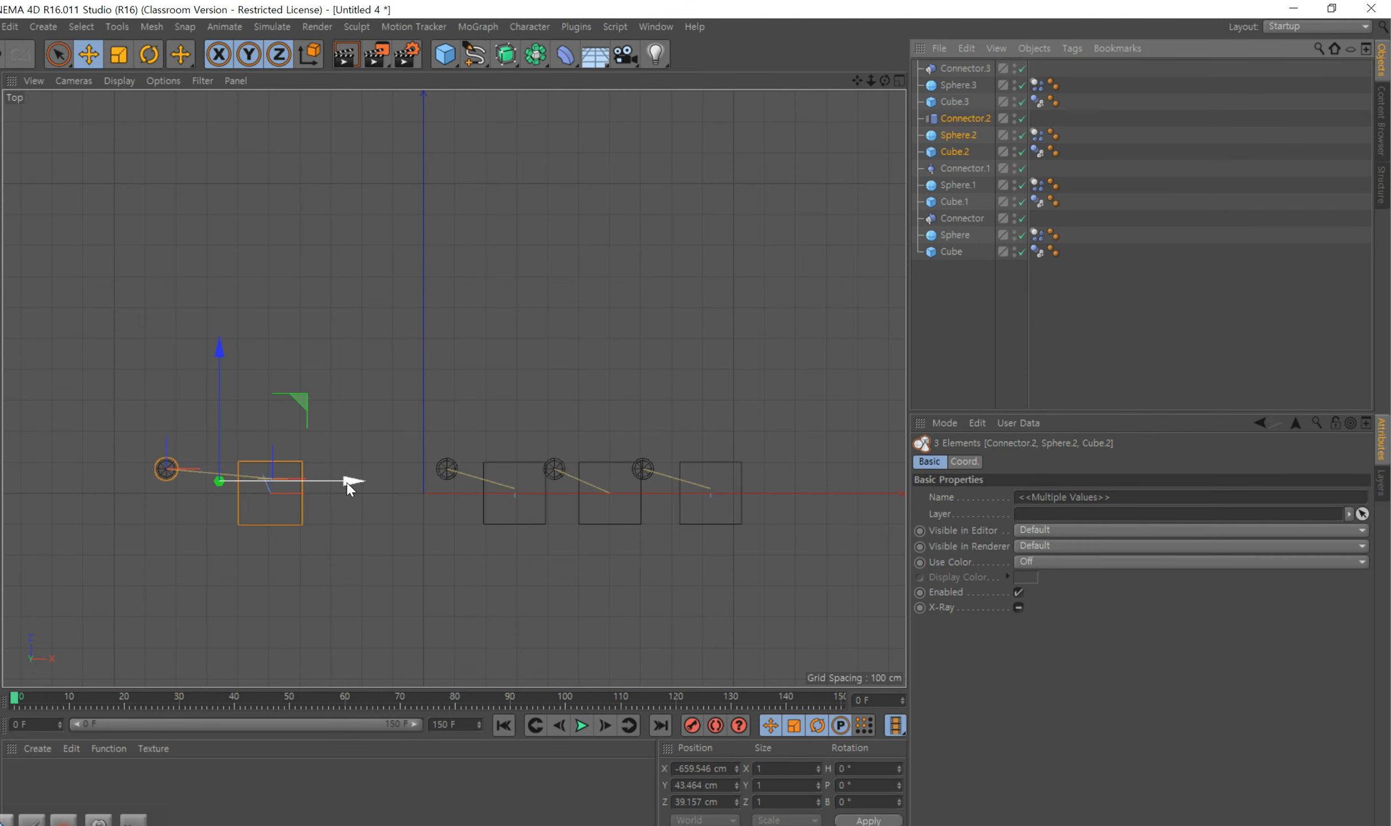
pyautogui.moveTo(347, 483); pyautogui.dragTo(429, 481)
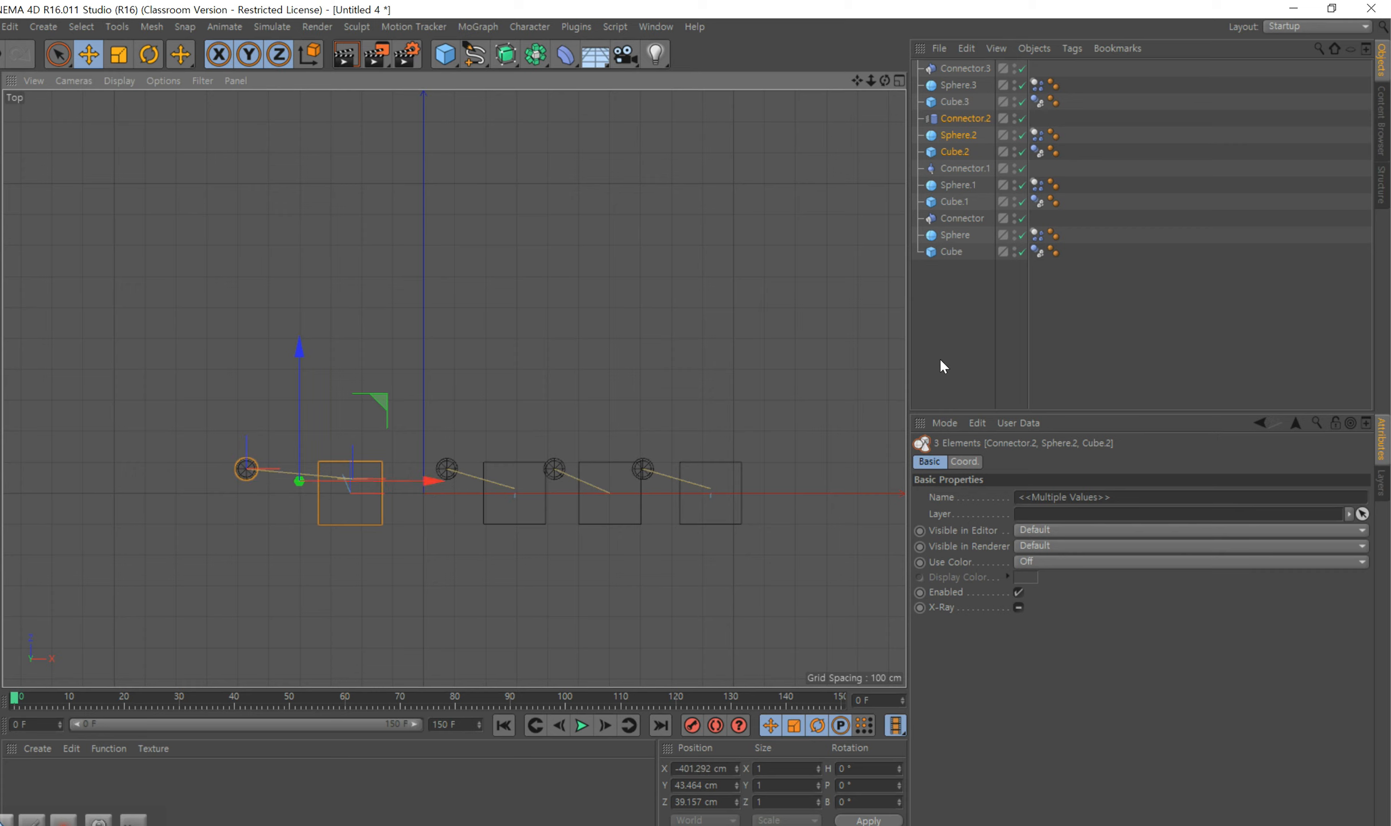
# - Duplicate all setups except the wheel suspension one twice along Z, placing the copies at about 383 cm and 763 cm
pyautogui.moveTo(967, 341); pyautogui.dragTo(948, 168)
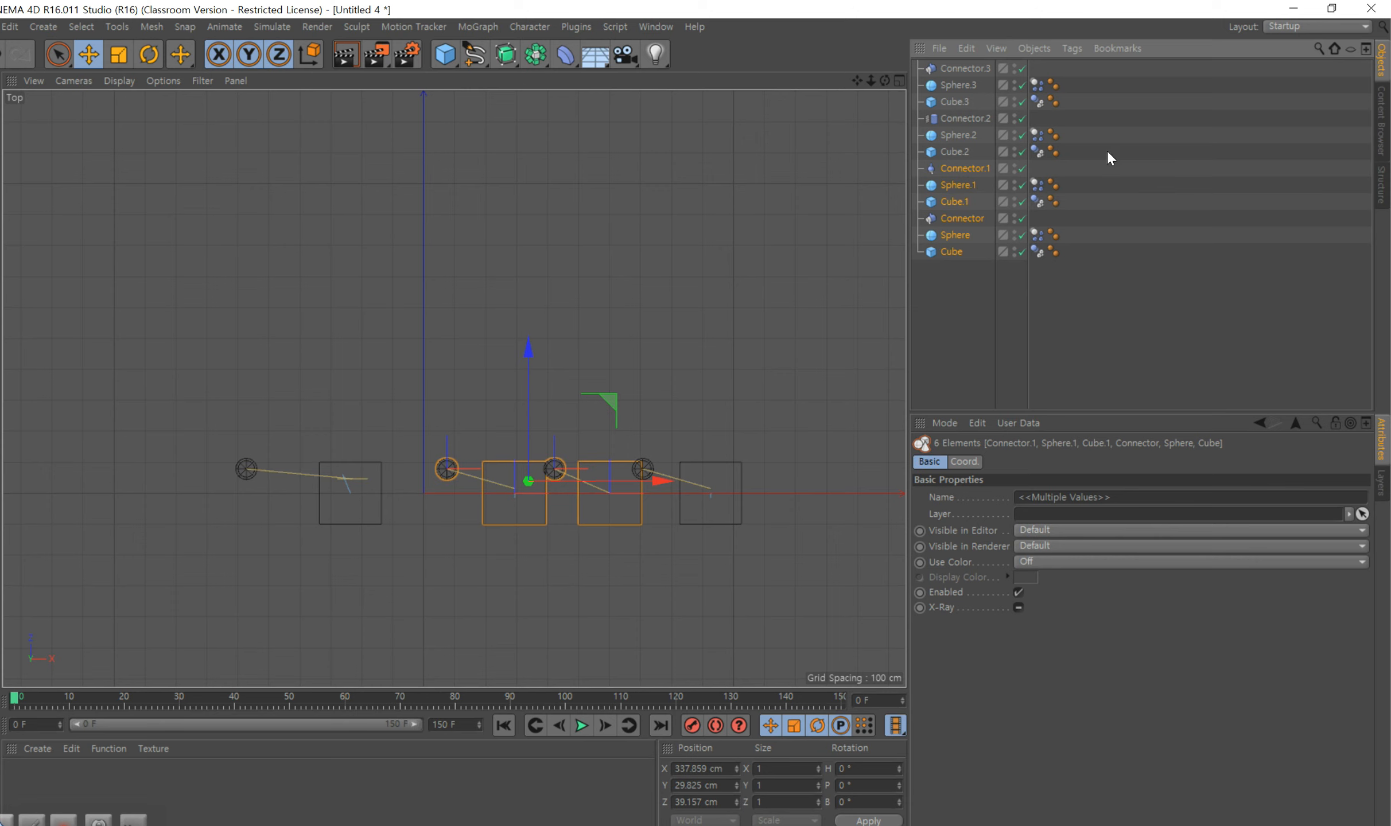
pyautogui.keyDown('shift'); pyautogui.click(960, 101); pyautogui.keyUp('shift')
pyautogui.keyDown('shift'); pyautogui.click(958, 83); pyautogui.keyUp('shift')
pyautogui.keyDown('shift'); pyautogui.click(960, 68); pyautogui.keyUp('shift')
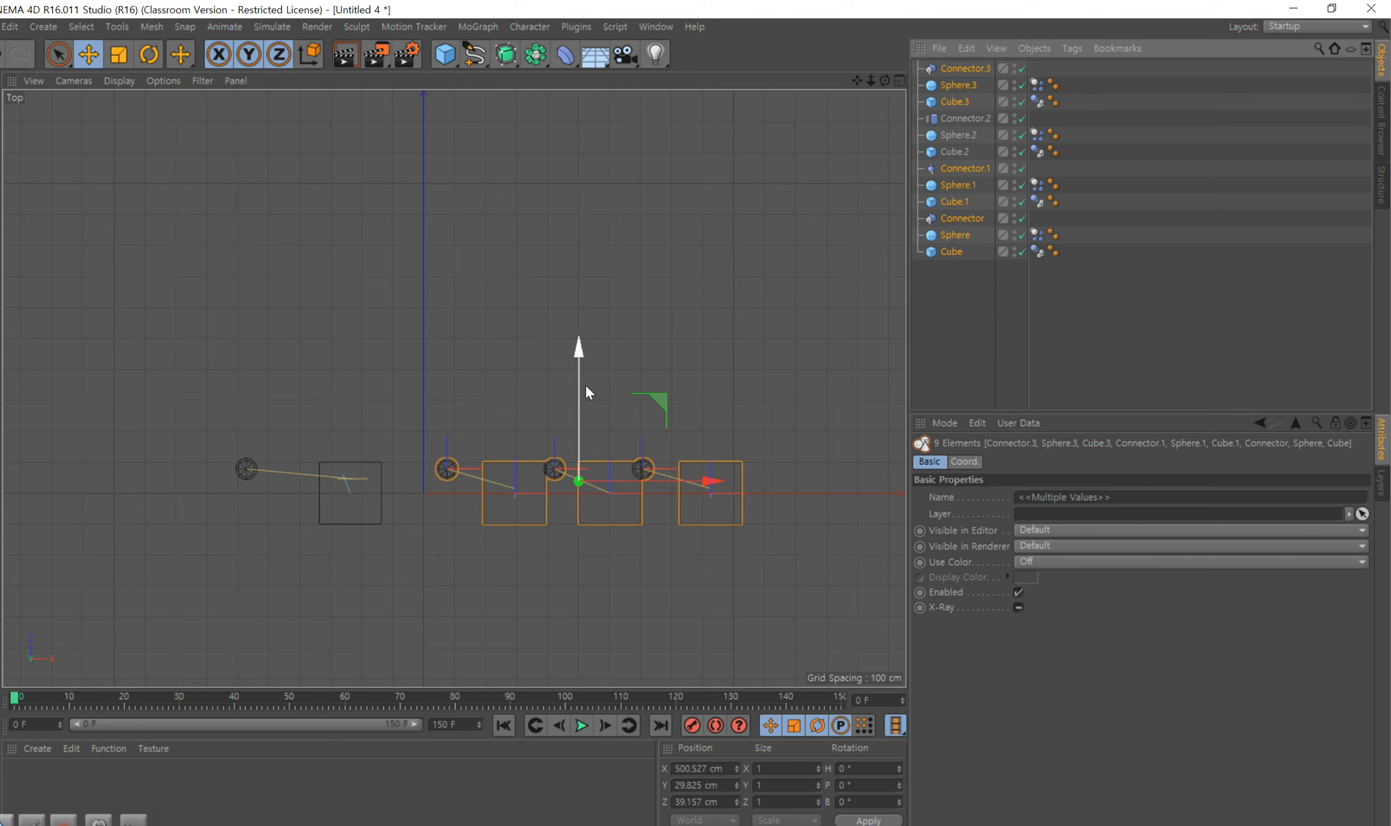
pyautogui.hotkey('ctrl', 'c')
pyautogui.hotkey('ctrl', 'v')
pyautogui.moveTo(579, 350); pyautogui.dragTo(581, 239)
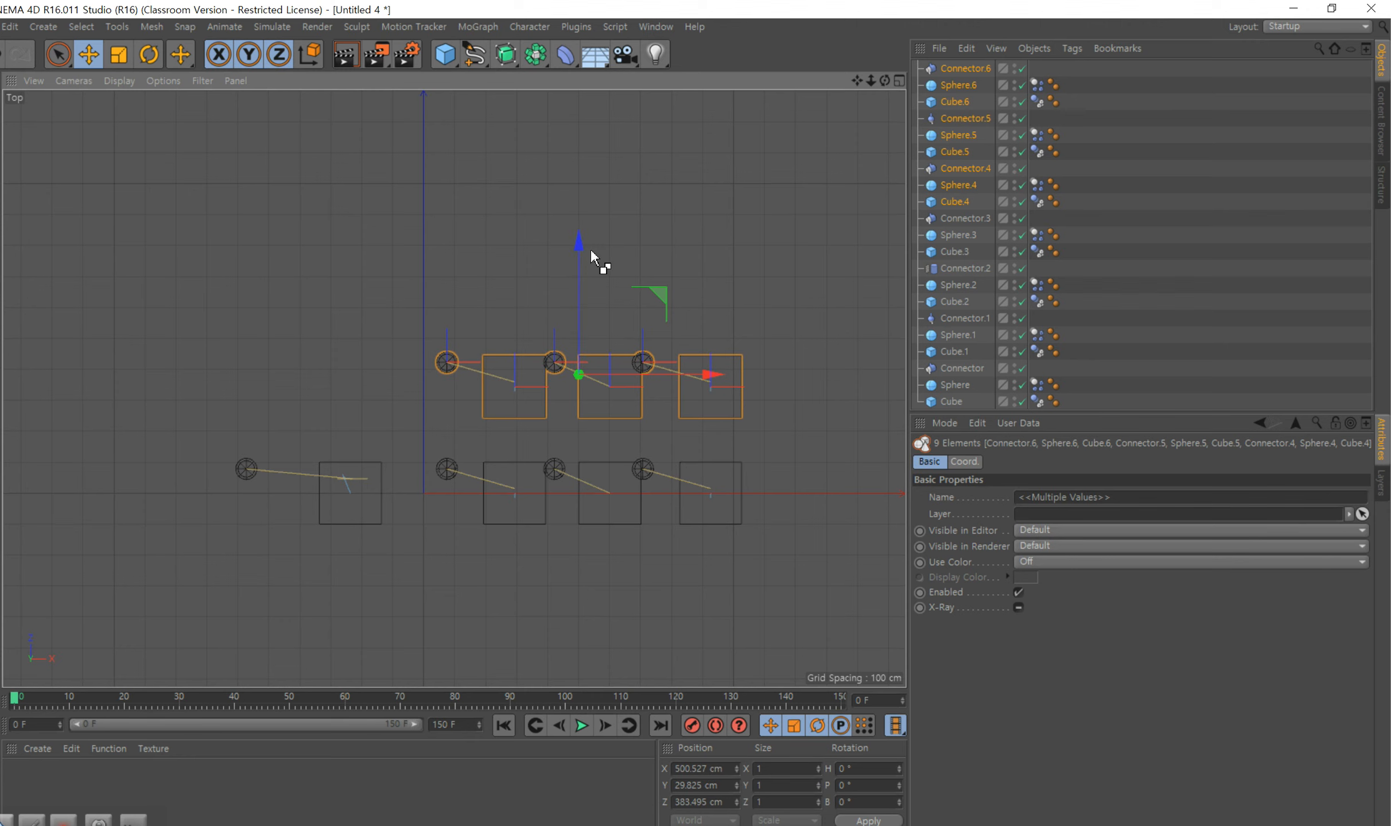
pyautogui.keyDown('ctrl'); pyautogui.moveTo(580, 244); pyautogui.dragTo(590, 124); pyautogui.keyUp('ctrl')
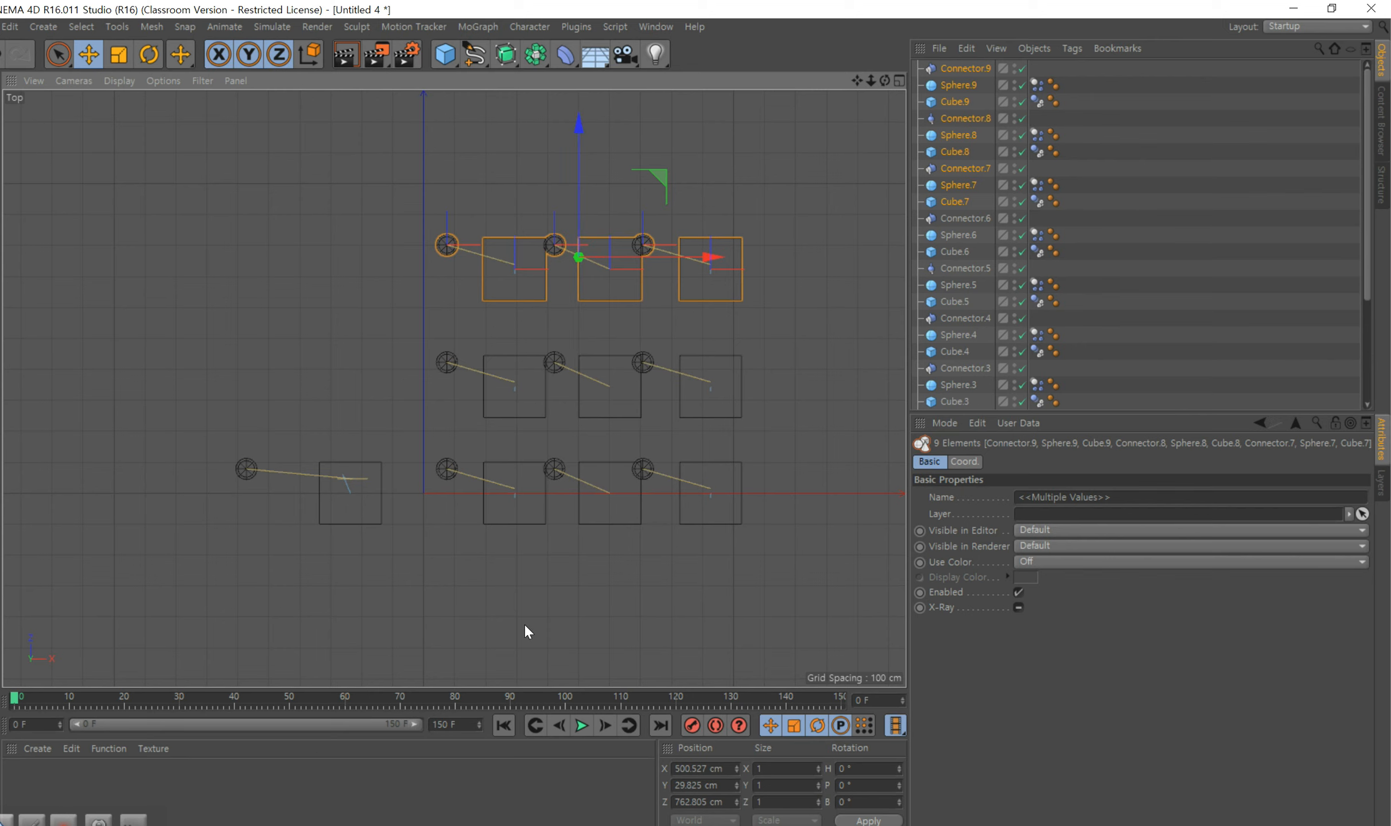
pyautogui.click(528, 598)
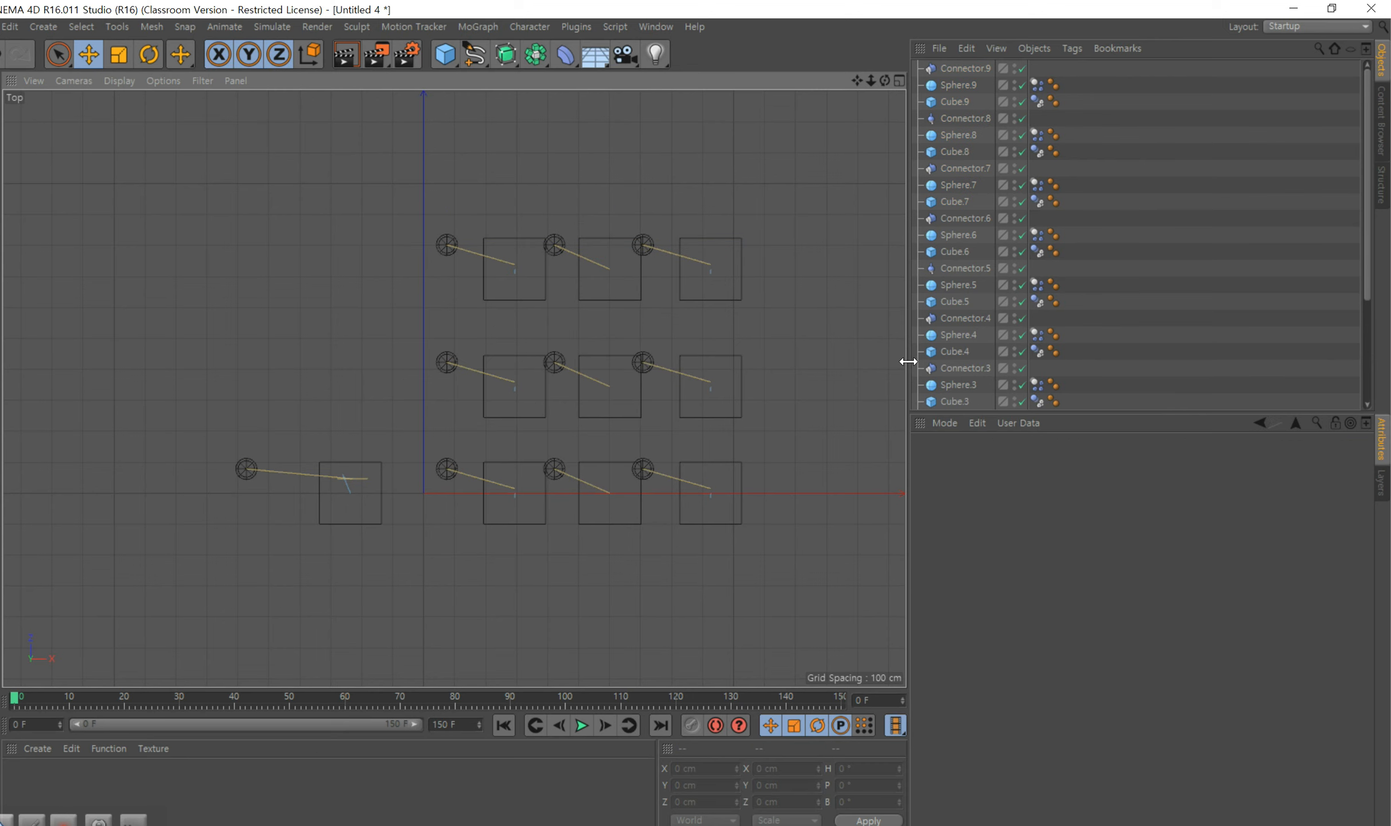
# - Duplicate Connector.2, Sphere.2 and Cube.2 and move the copy along Z level with the middle row of setups
pyautogui.click(974, 218)
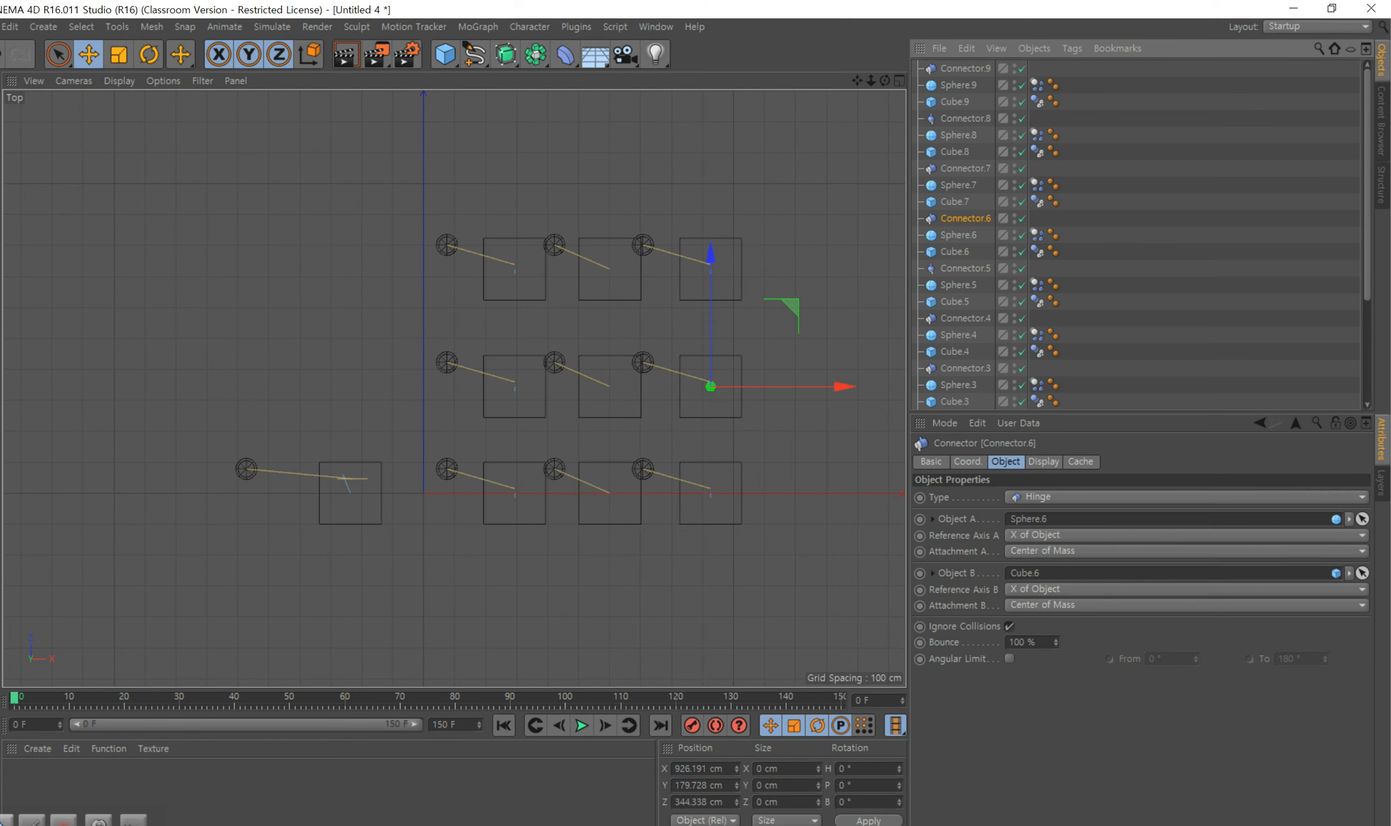
pyautogui.click(248, 470)
pyautogui.moveTo(1180, 417); pyautogui.dragTo(1182, 618)
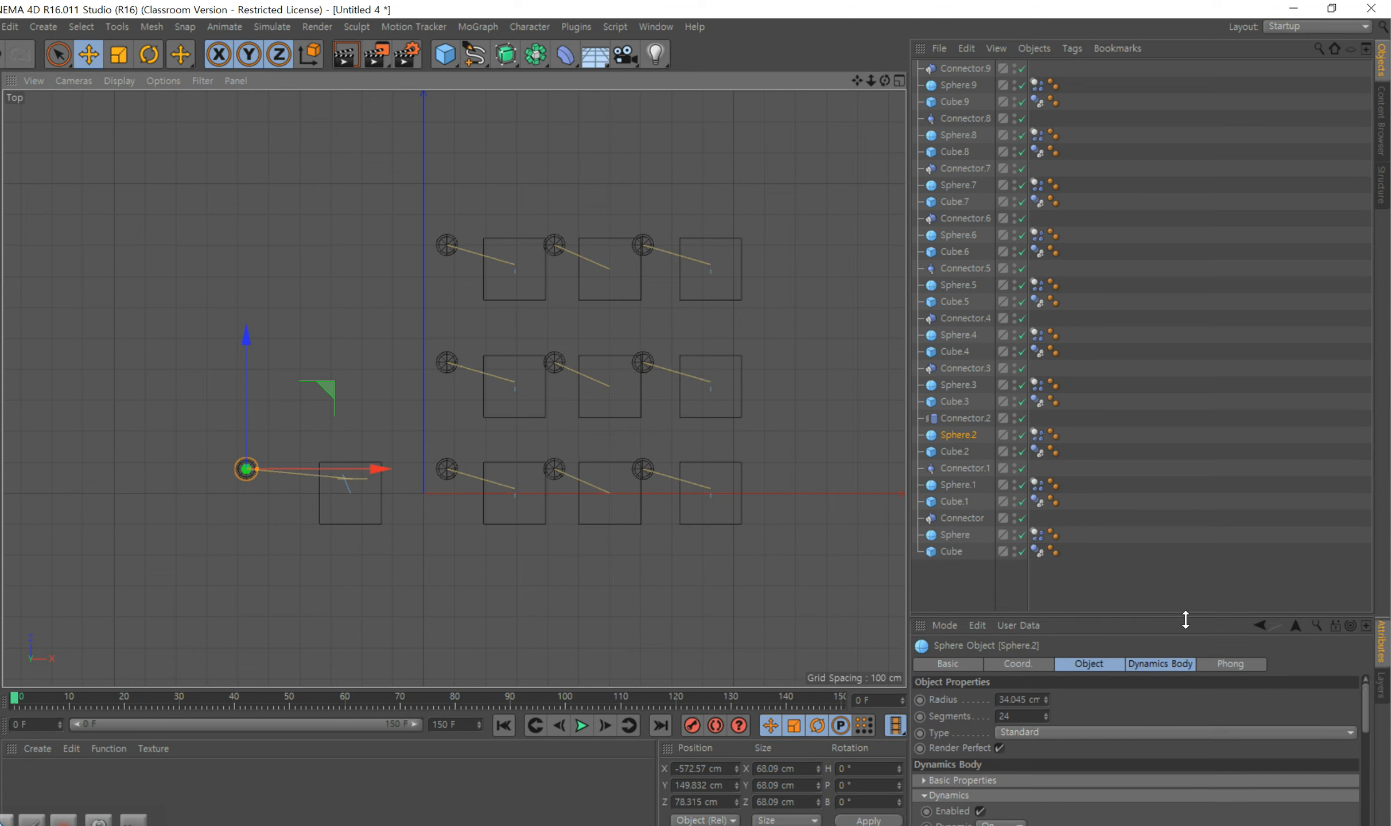
pyautogui.keyDown('ctrl'); pyautogui.click(955, 452); pyautogui.keyUp('ctrl')
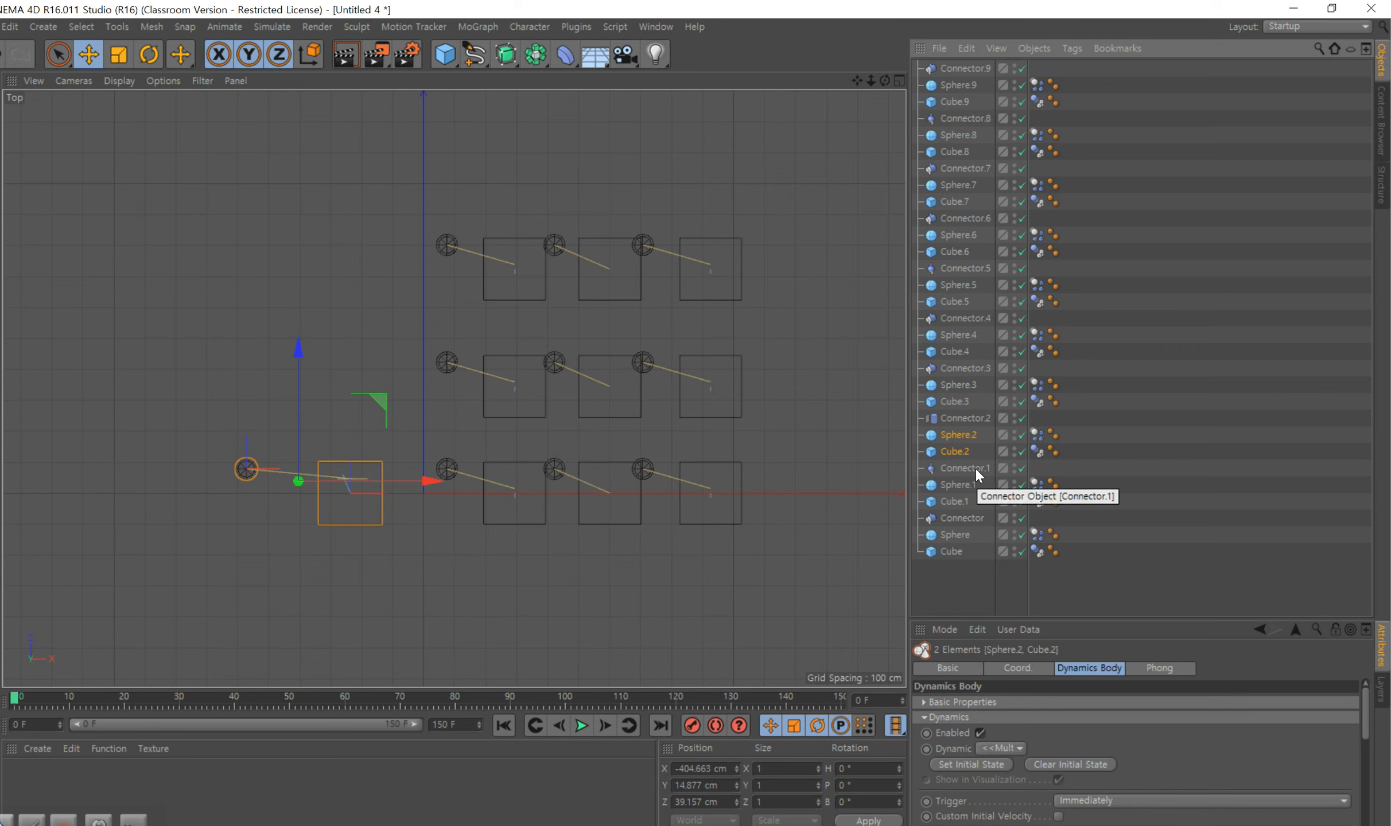
pyautogui.keyDown('ctrl'); pyautogui.click(975, 467); pyautogui.keyUp('ctrl')
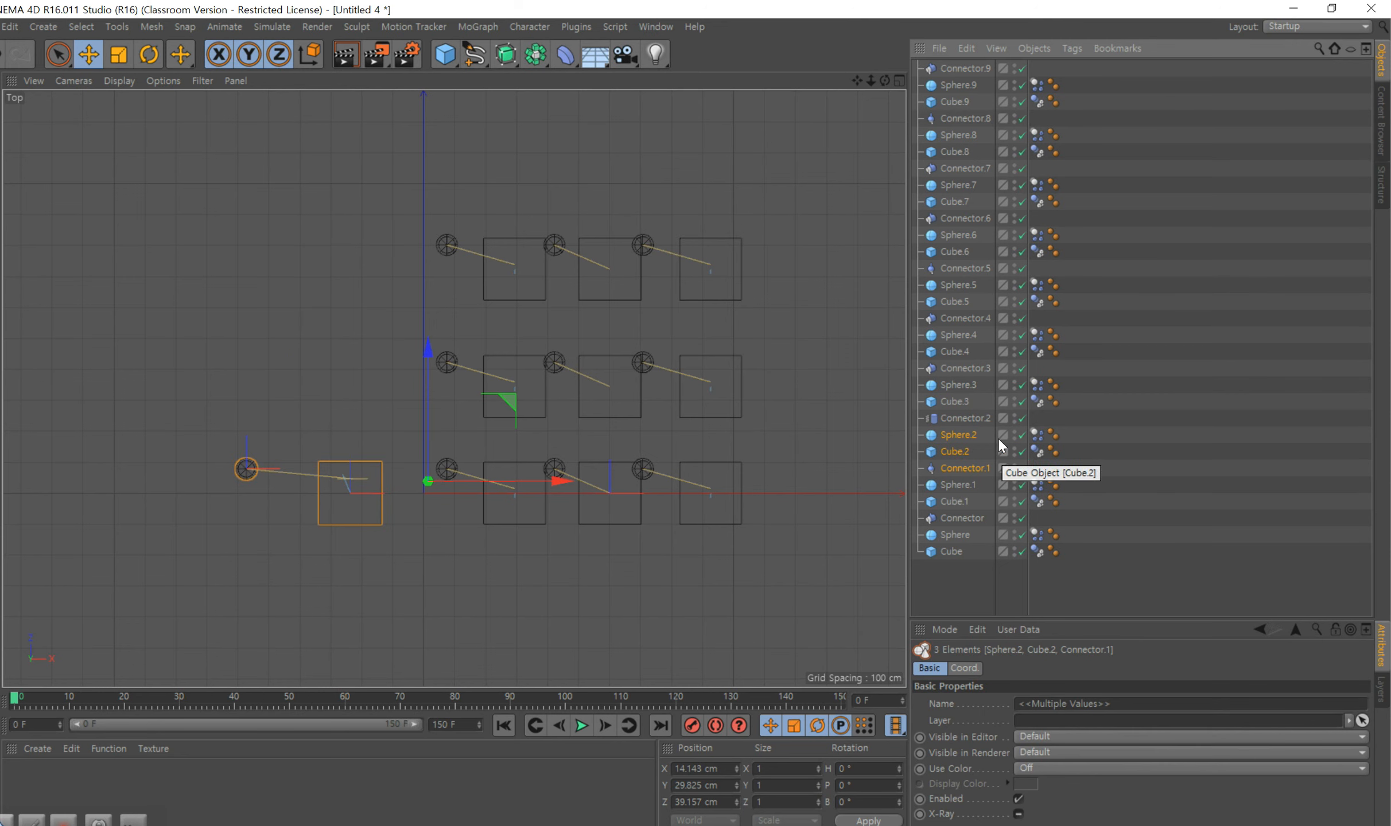
pyautogui.click(963, 451)
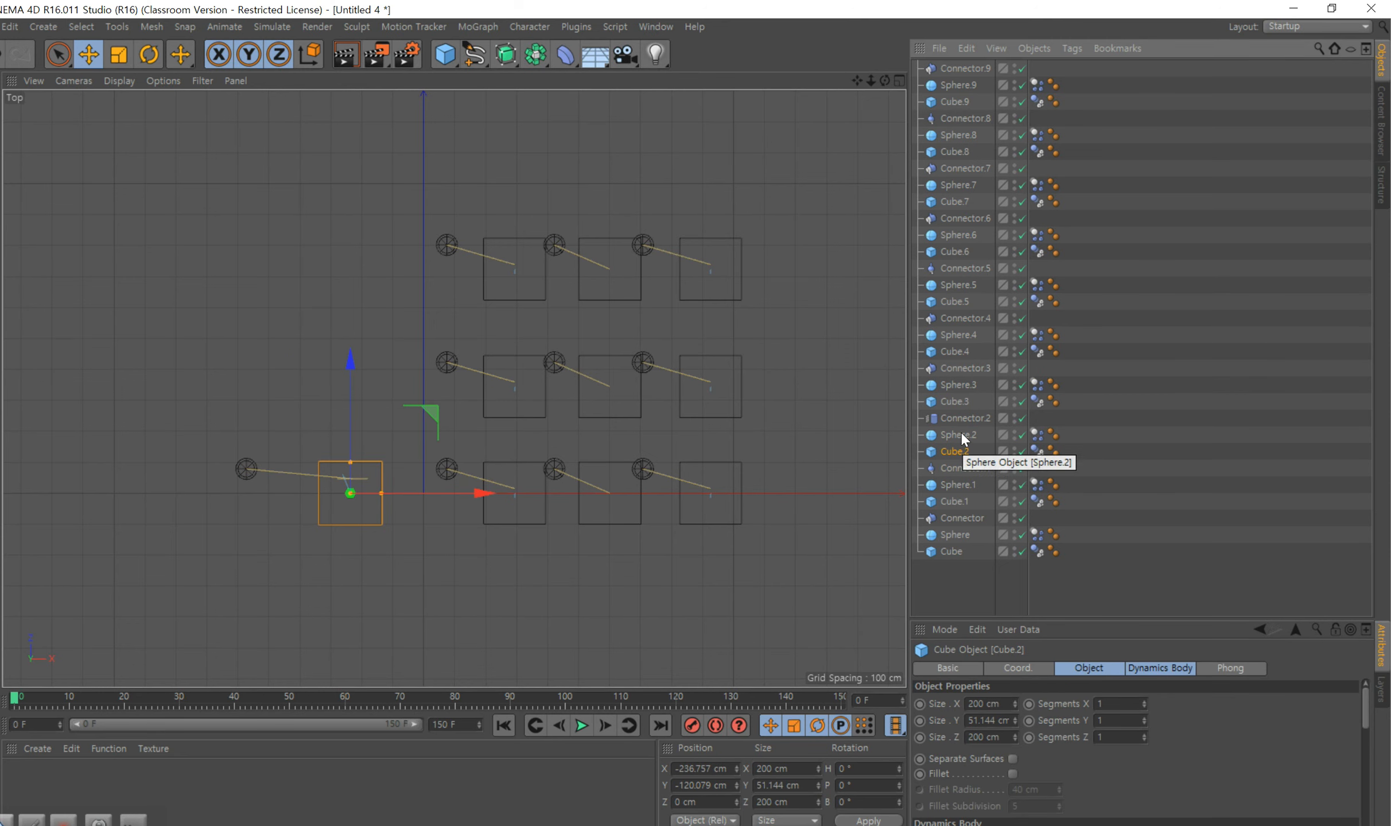
pyautogui.keyDown('ctrl'); pyautogui.click(958, 435); pyautogui.keyUp('ctrl')
pyautogui.keyDown('ctrl'); pyautogui.click(955, 418); pyautogui.keyUp('ctrl')
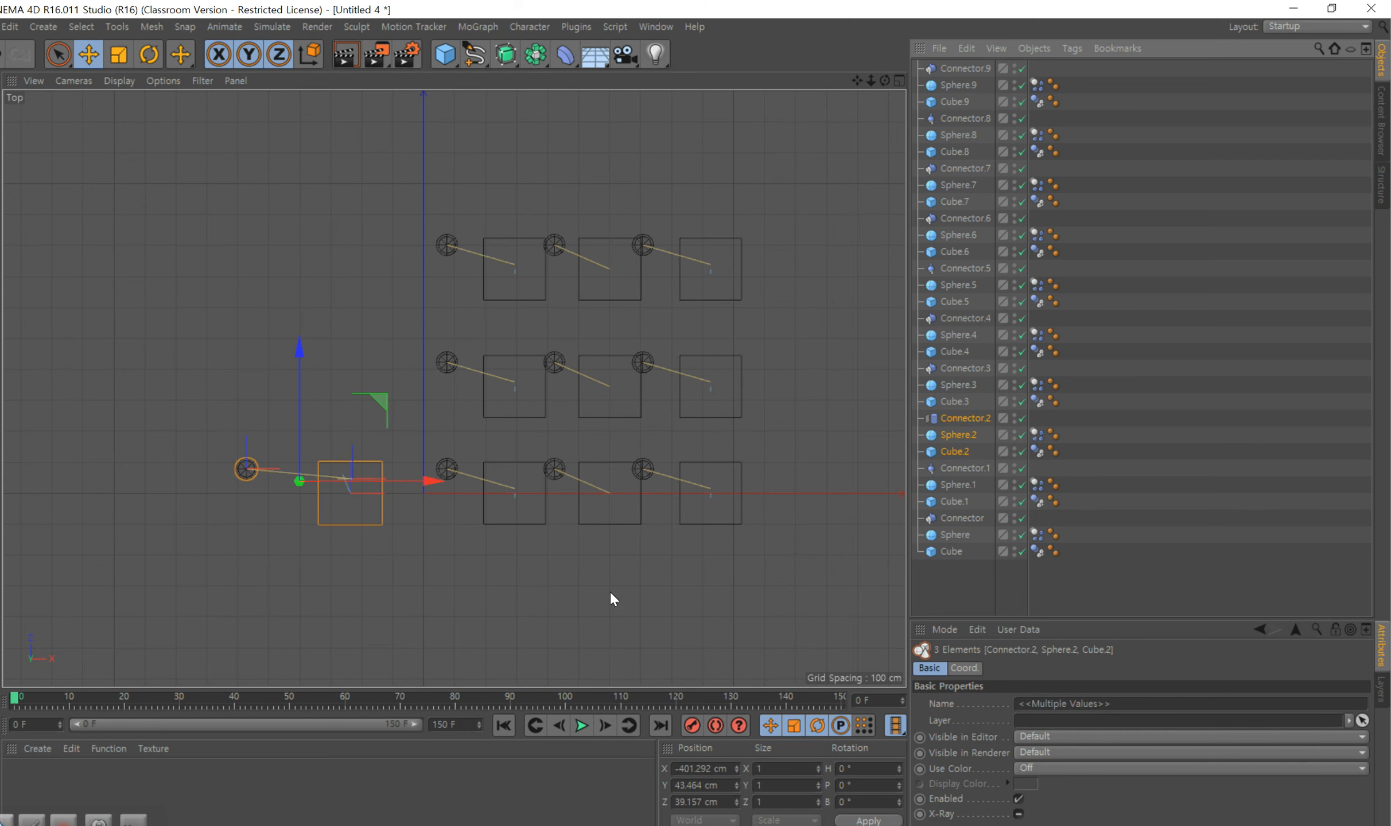
pyautogui.hotkey('ctrl', 'v')
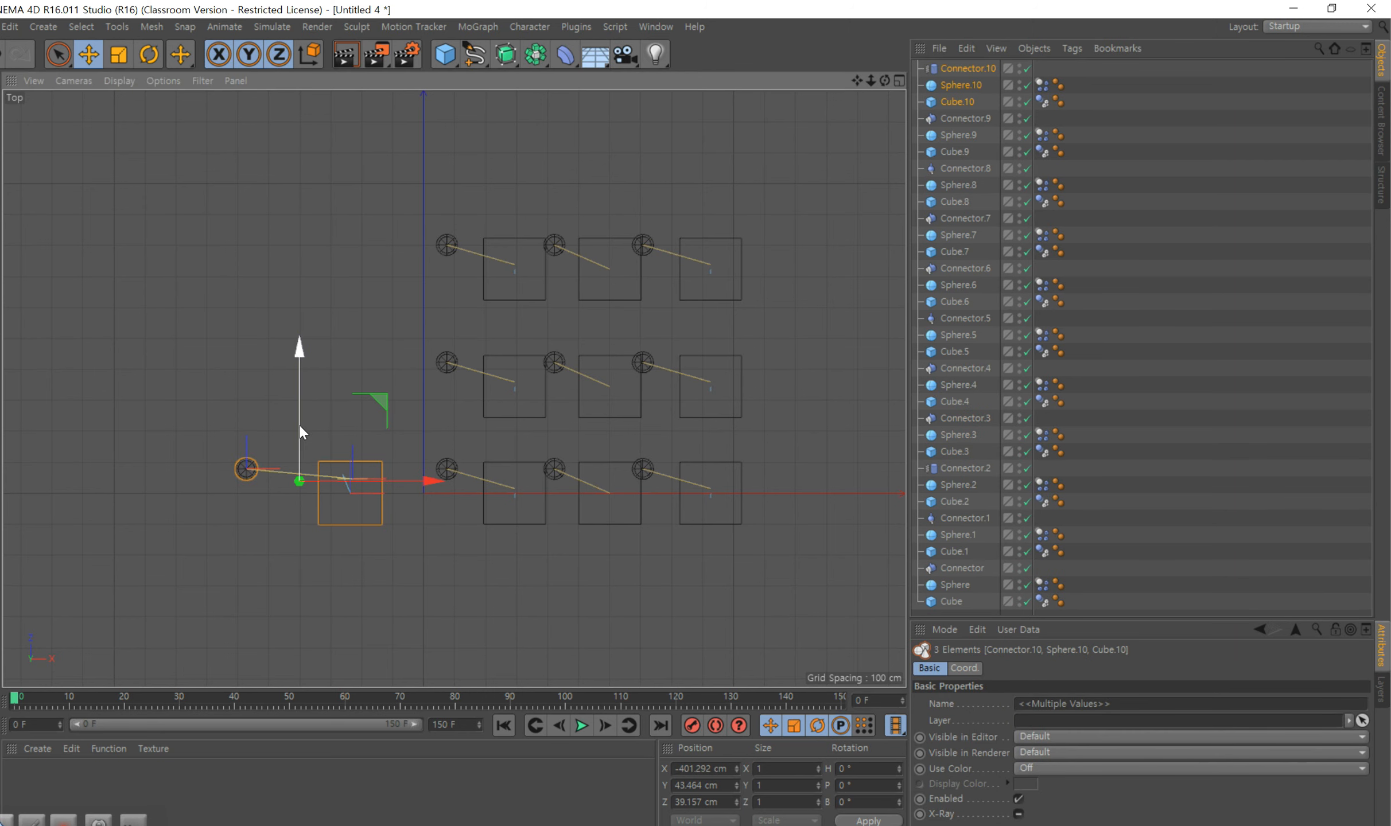
pyautogui.moveTo(301, 363); pyautogui.dragTo(300, 249)
# - Paste another copy of the wheel suspension setup, move it along Z to about 752 cm and deselect it
pyautogui.hotkey('ctrl', 'v')
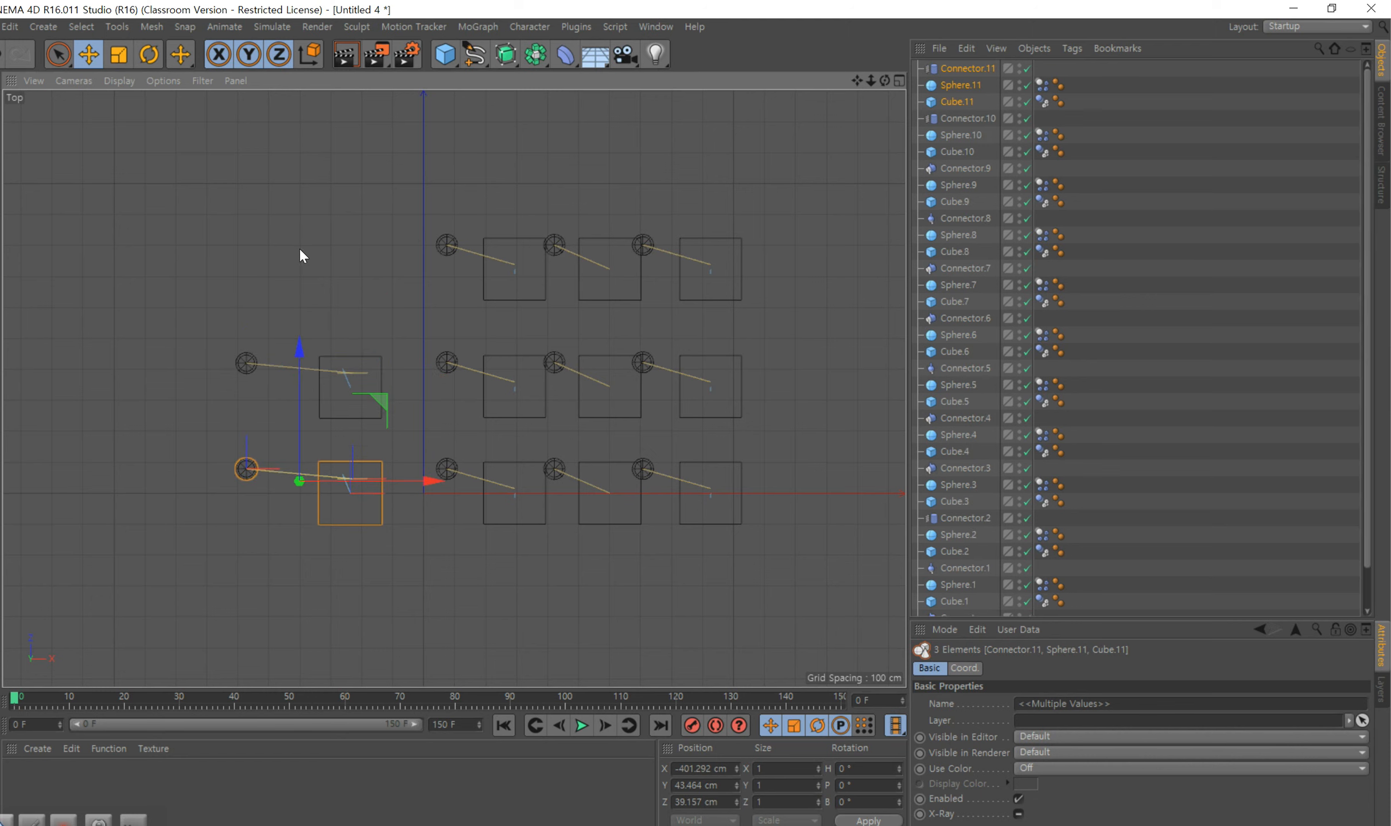
pyautogui.moveTo(300, 349); pyautogui.dragTo(310, 125)
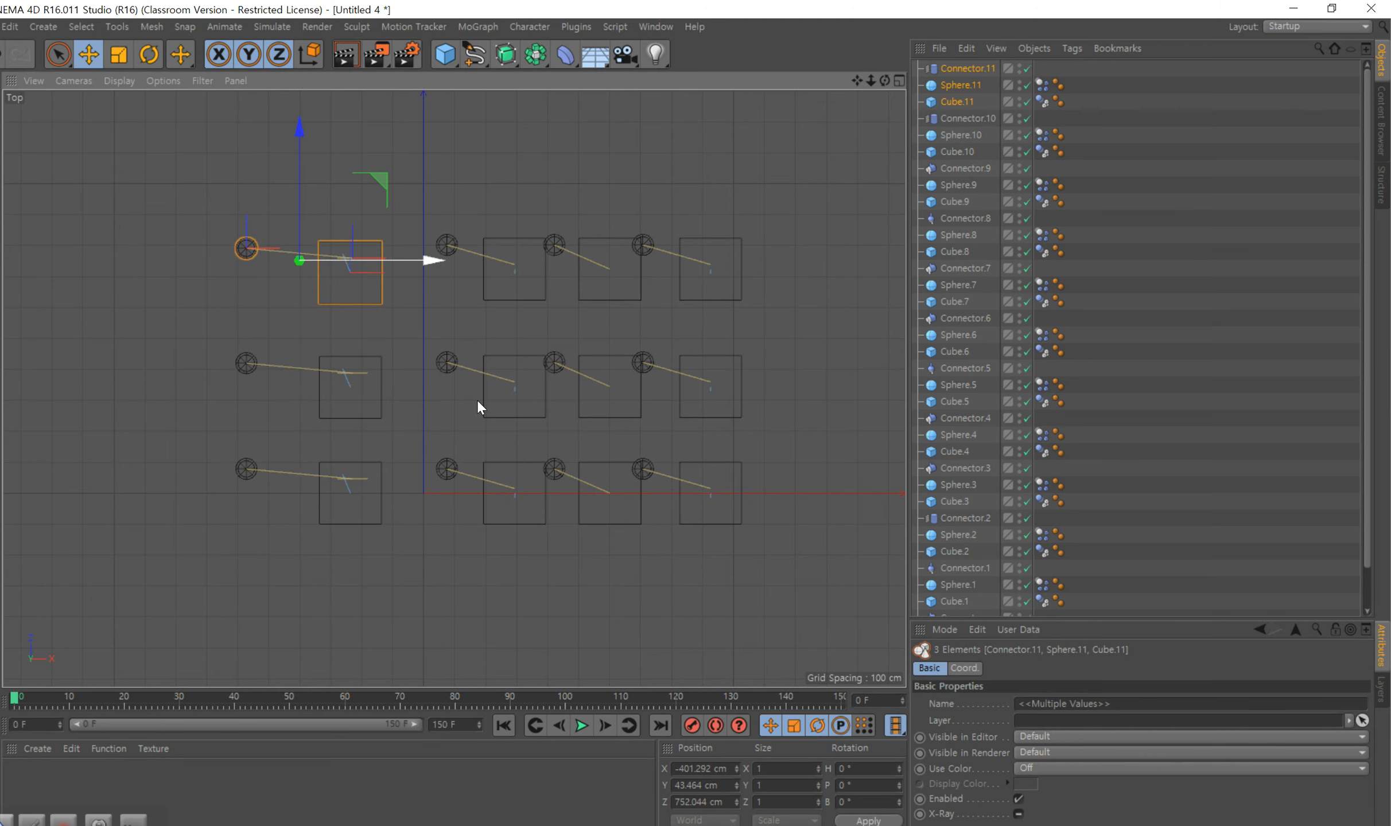
pyautogui.click(586, 627)
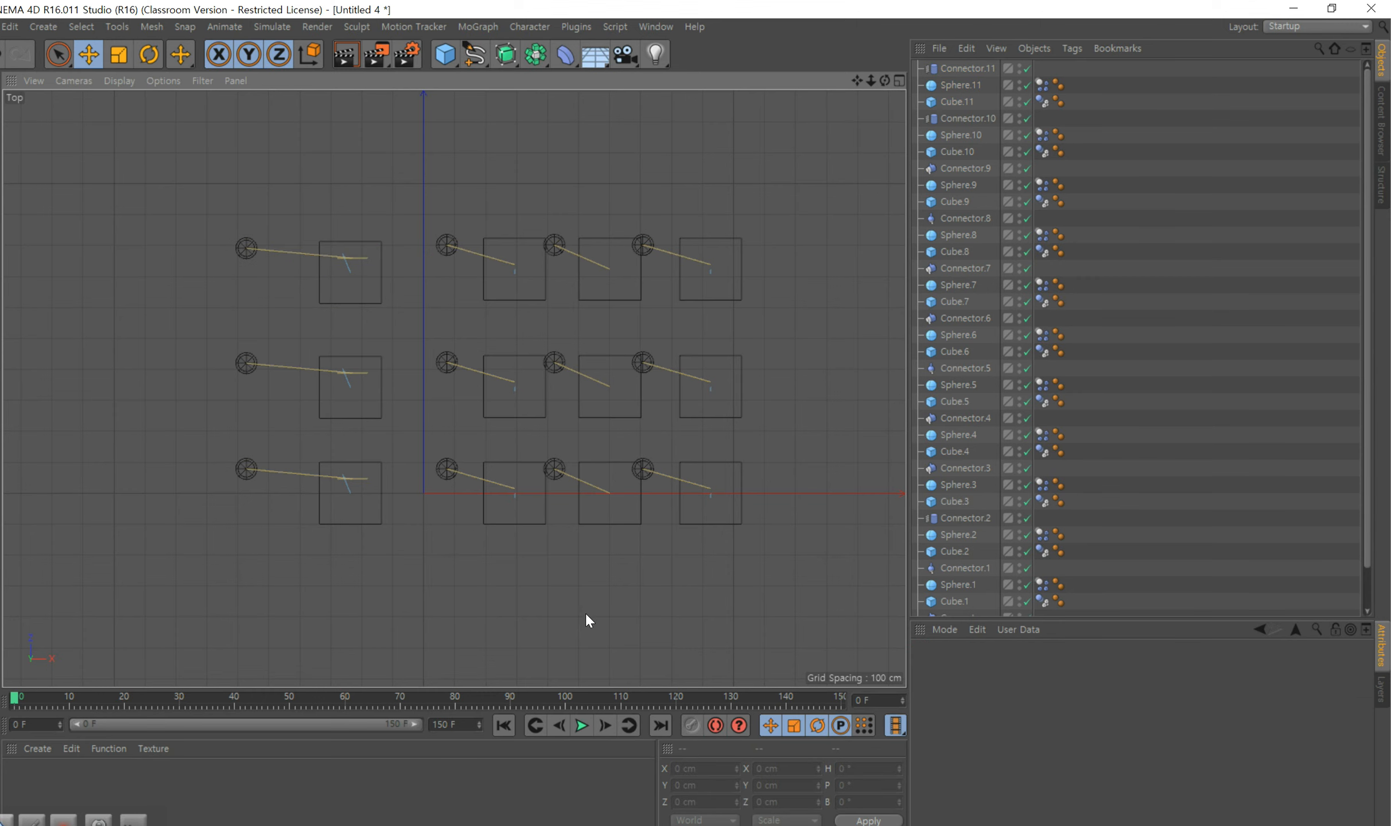
# - Return to the Perspective view of the whole grid of setups and add a cube primitive
pyautogui.click(899, 80)
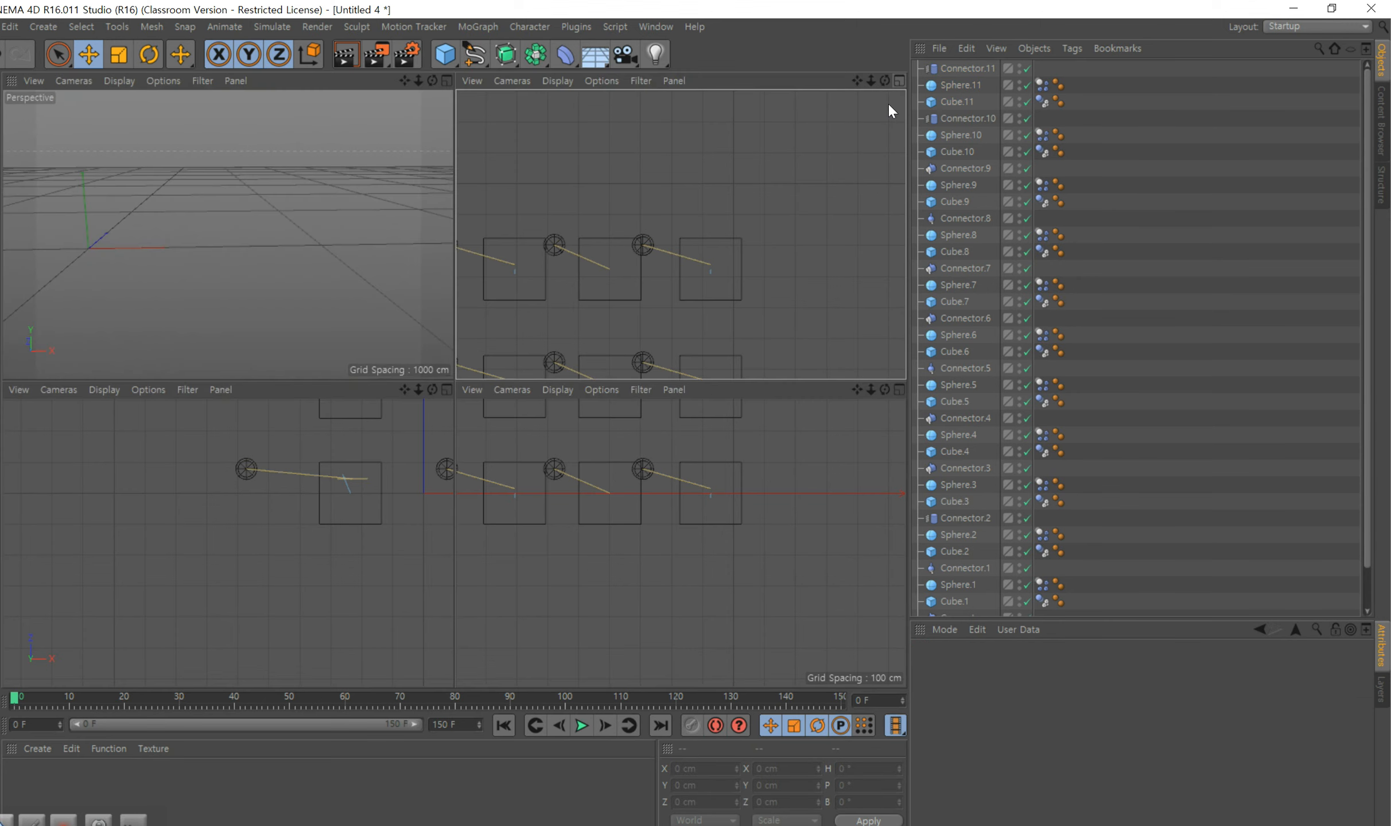
pyautogui.click(446, 80)
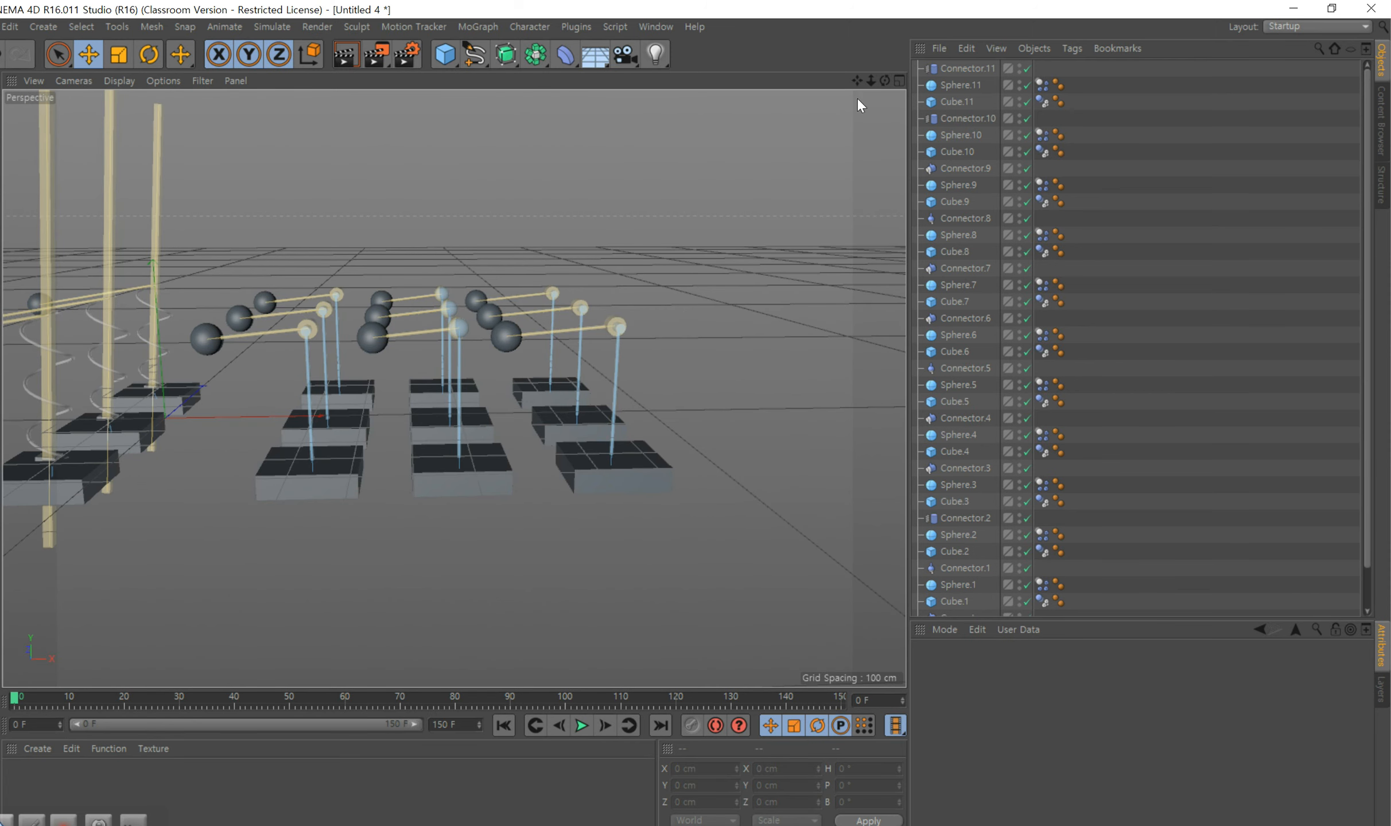
pyautogui.scroll(-3, 846, 192)
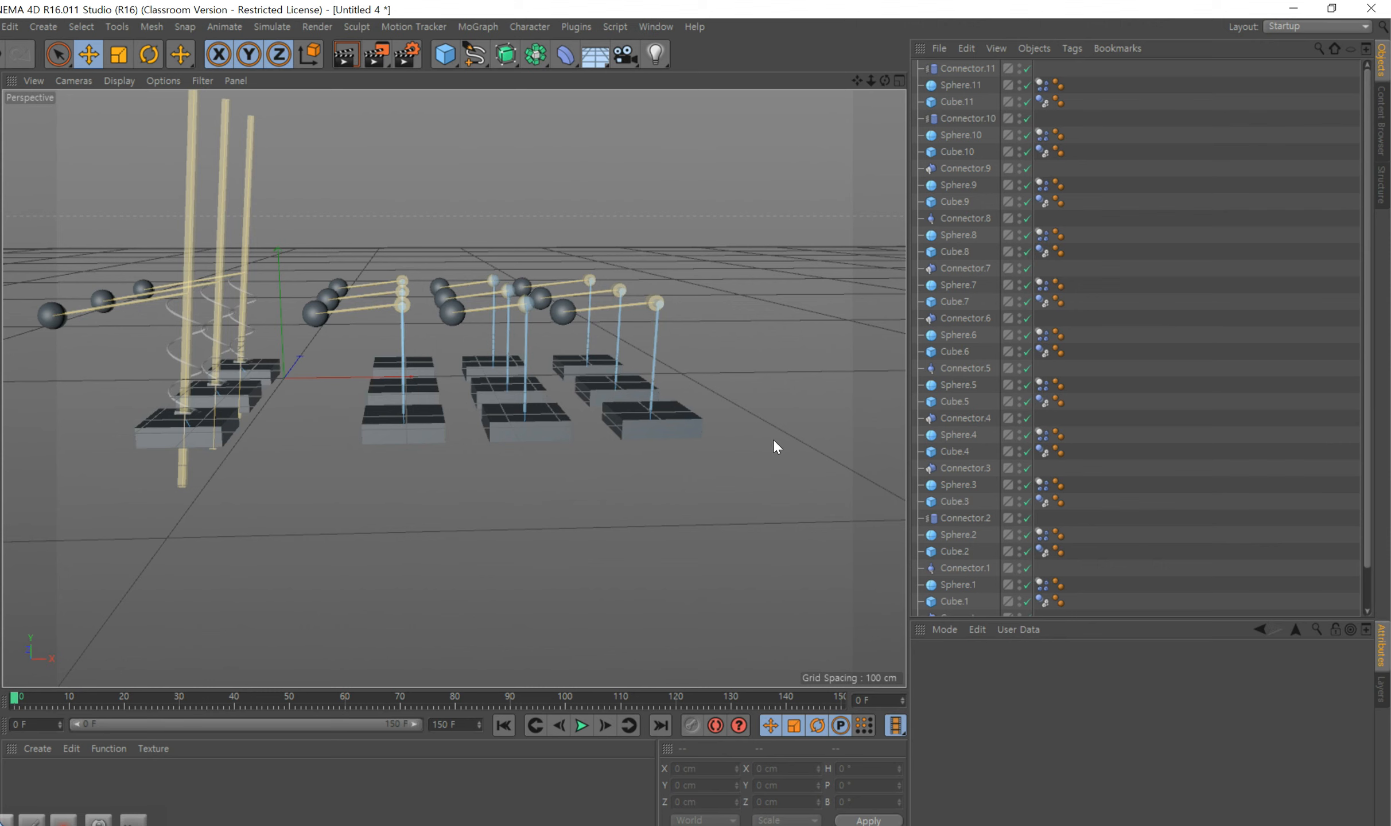
pyautogui.moveTo(857, 80); pyautogui.dragTo(483, 283)
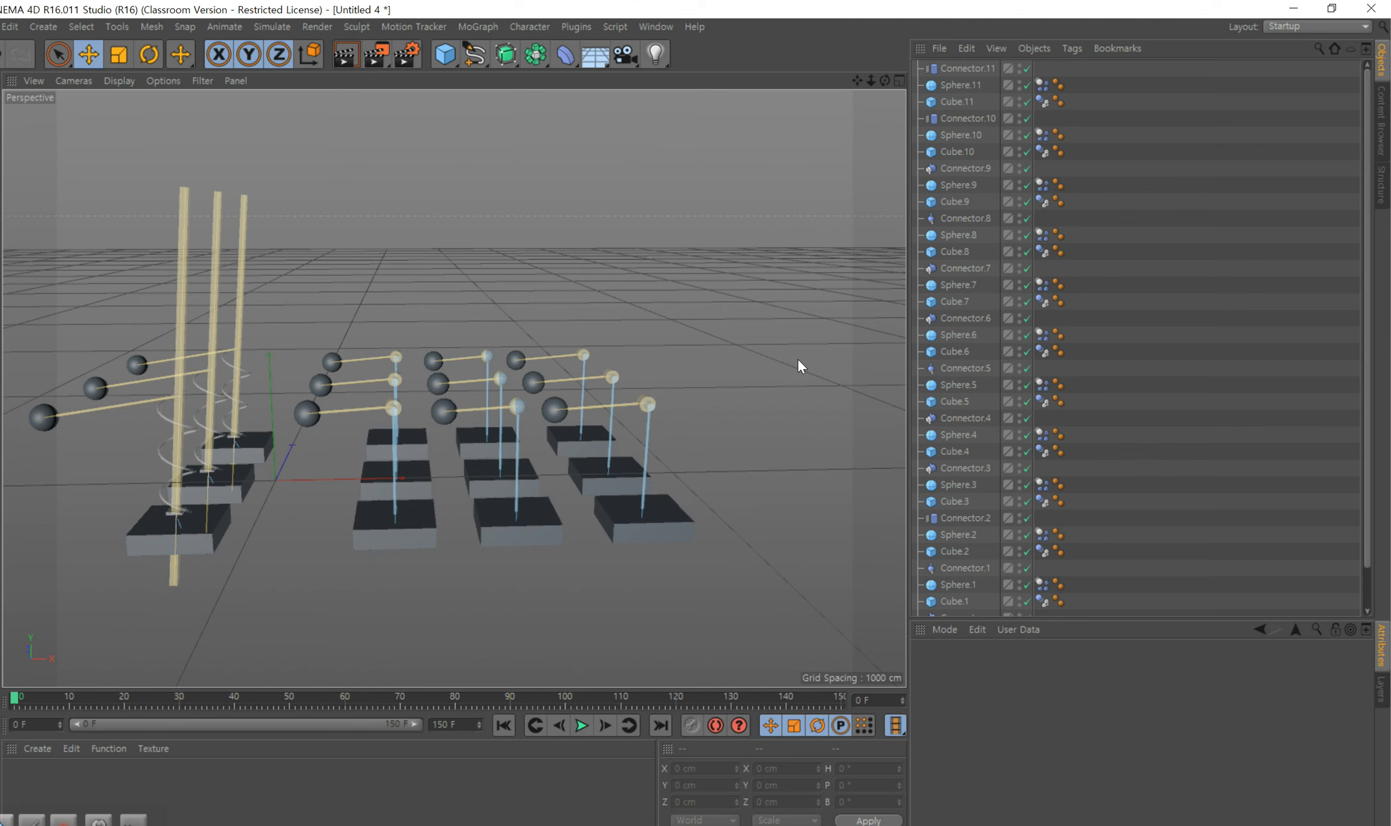
pyautogui.click(453, 62)
pyautogui.click(776, 103)
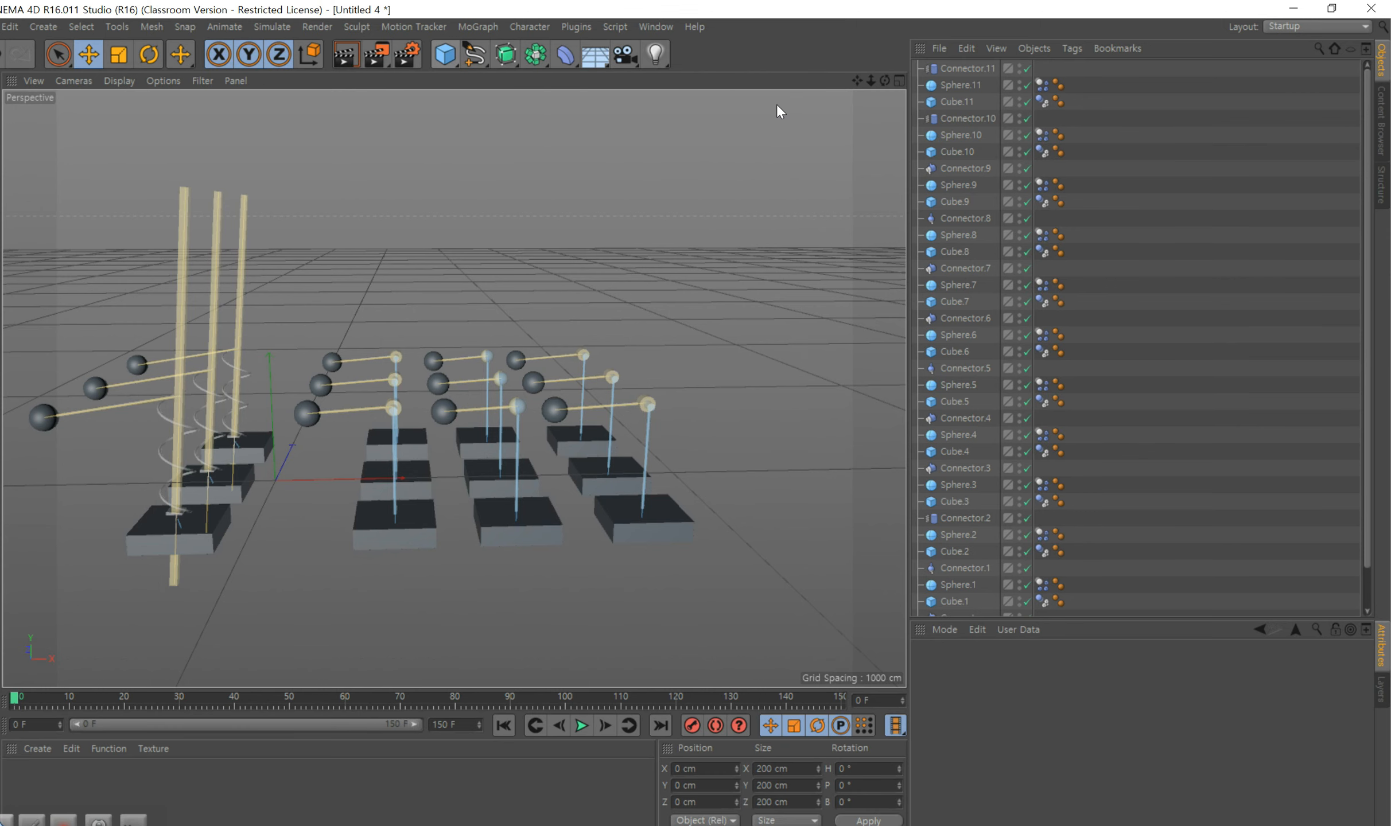
# - Place a new sphere above the setups at about X 240 cm, Y 676 cm and reduce its radius to about 50 cm
pyautogui.moveTo(266, 351); pyautogui.dragTo(264, 132)
pyautogui.moveTo(392, 199); pyautogui.dragTo(496, 202)
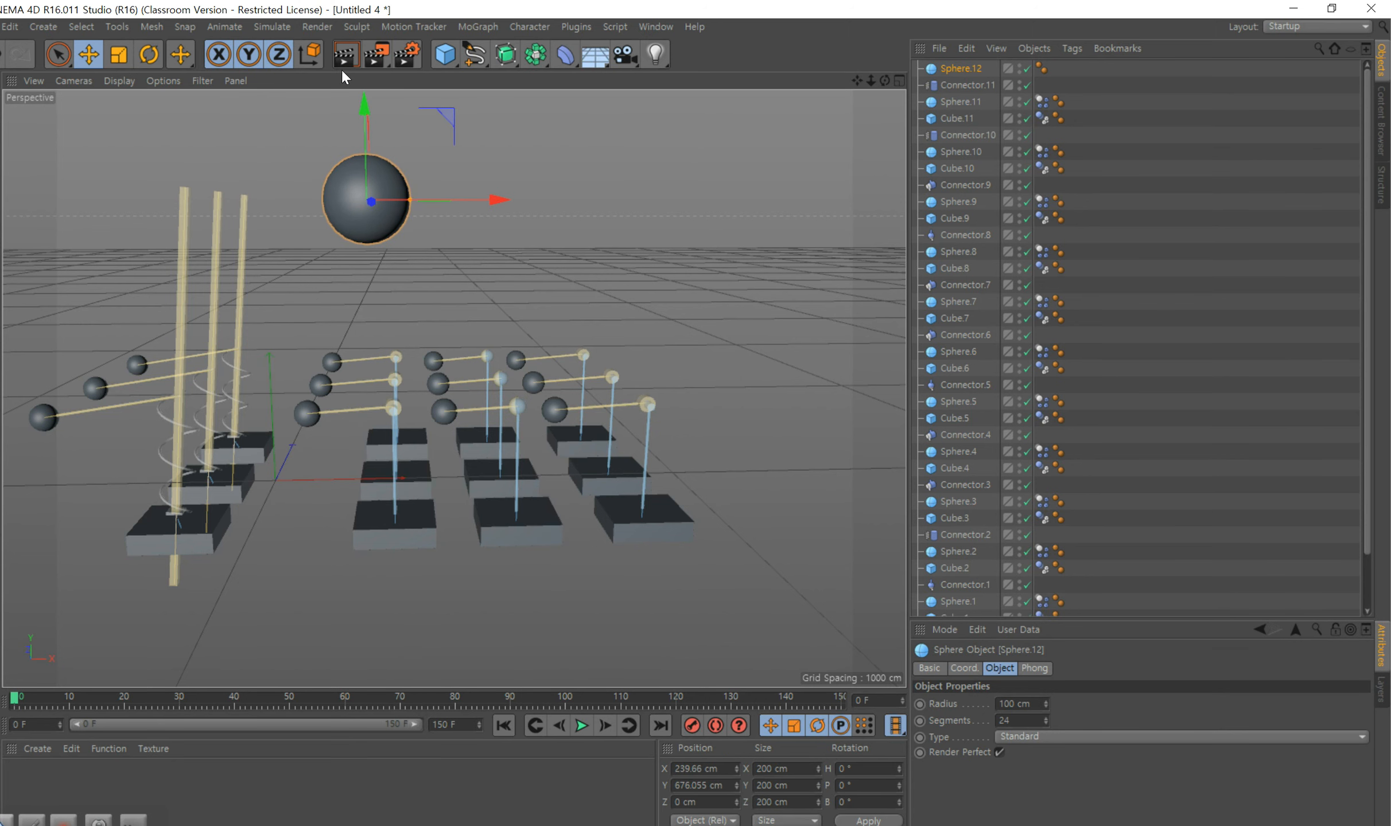
pyautogui.moveTo(409, 196); pyautogui.dragTo(388, 198)
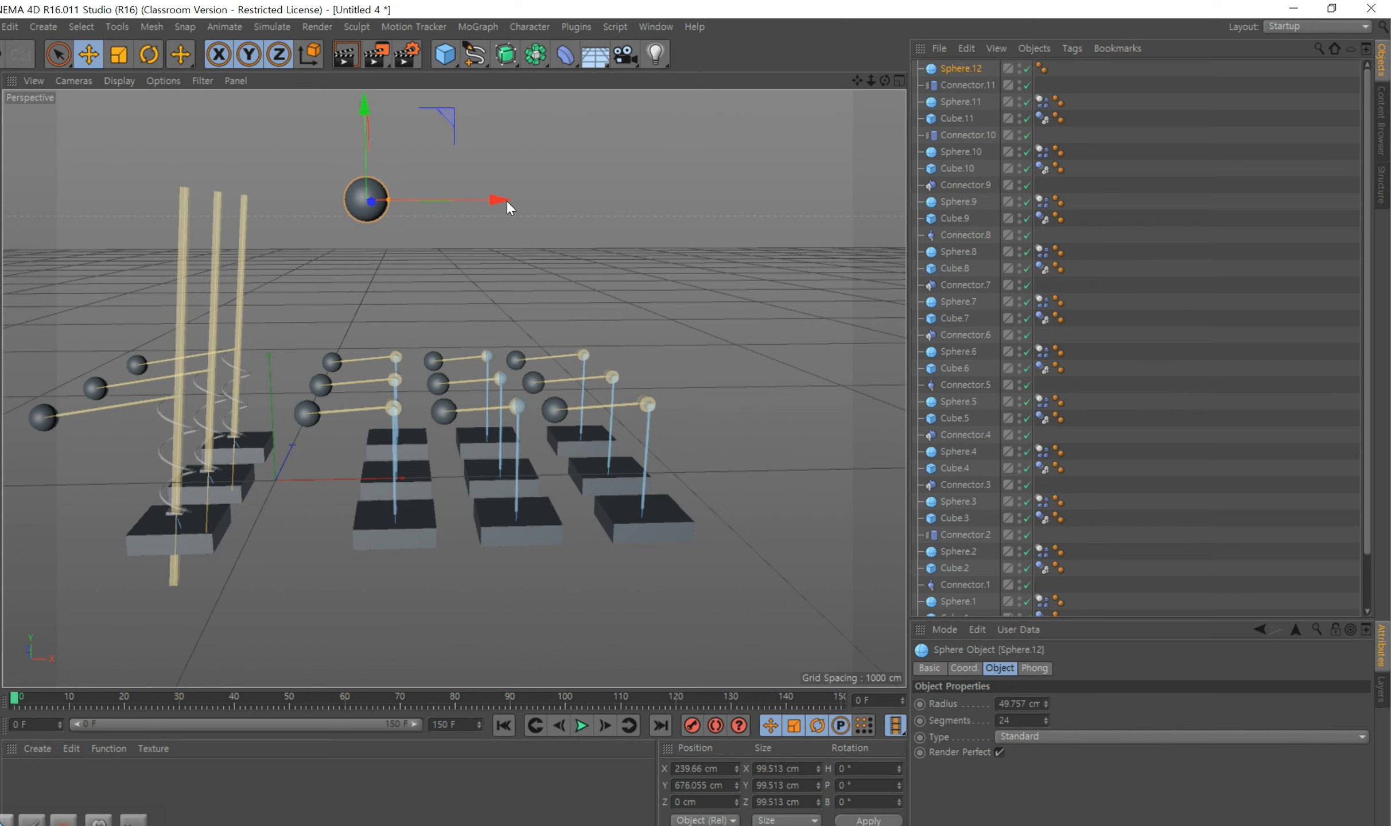
# - Add a Rigid Body simulation tag to Sphere.12
pyautogui.rightClick(368, 211)
pyautogui.click(553, 198)
pyautogui.rightClick(958, 68)
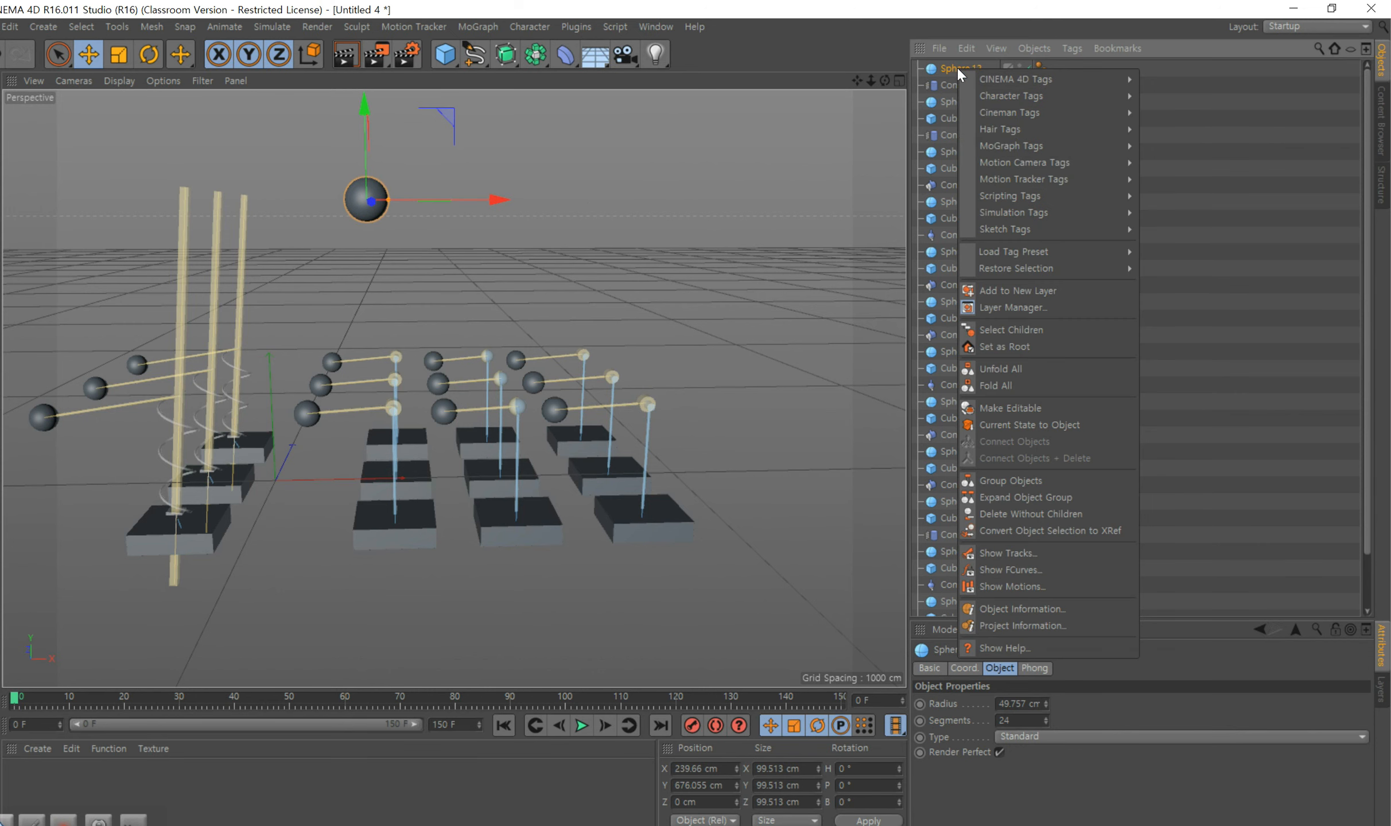
pyautogui.moveTo(999, 213)
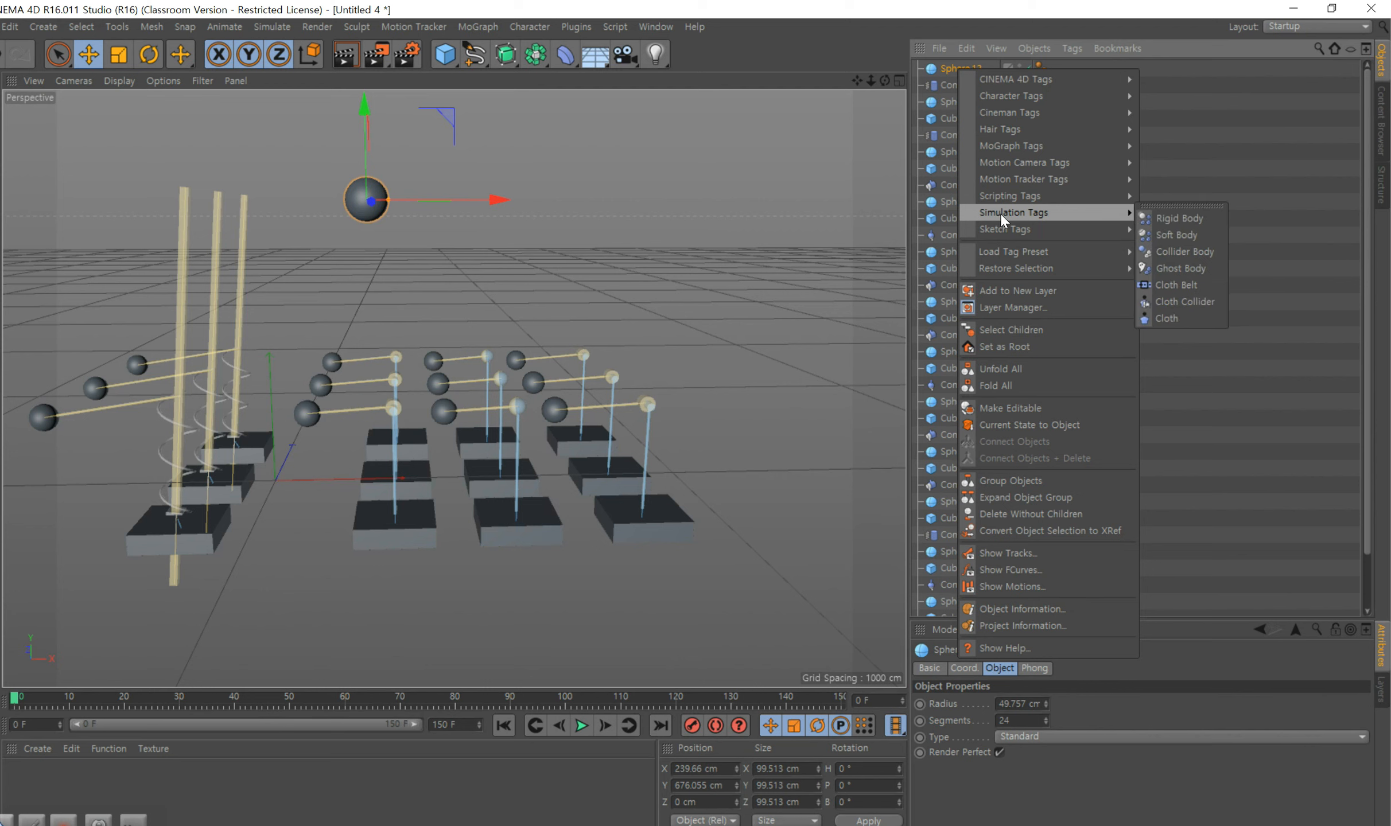
pyautogui.click(1187, 219)
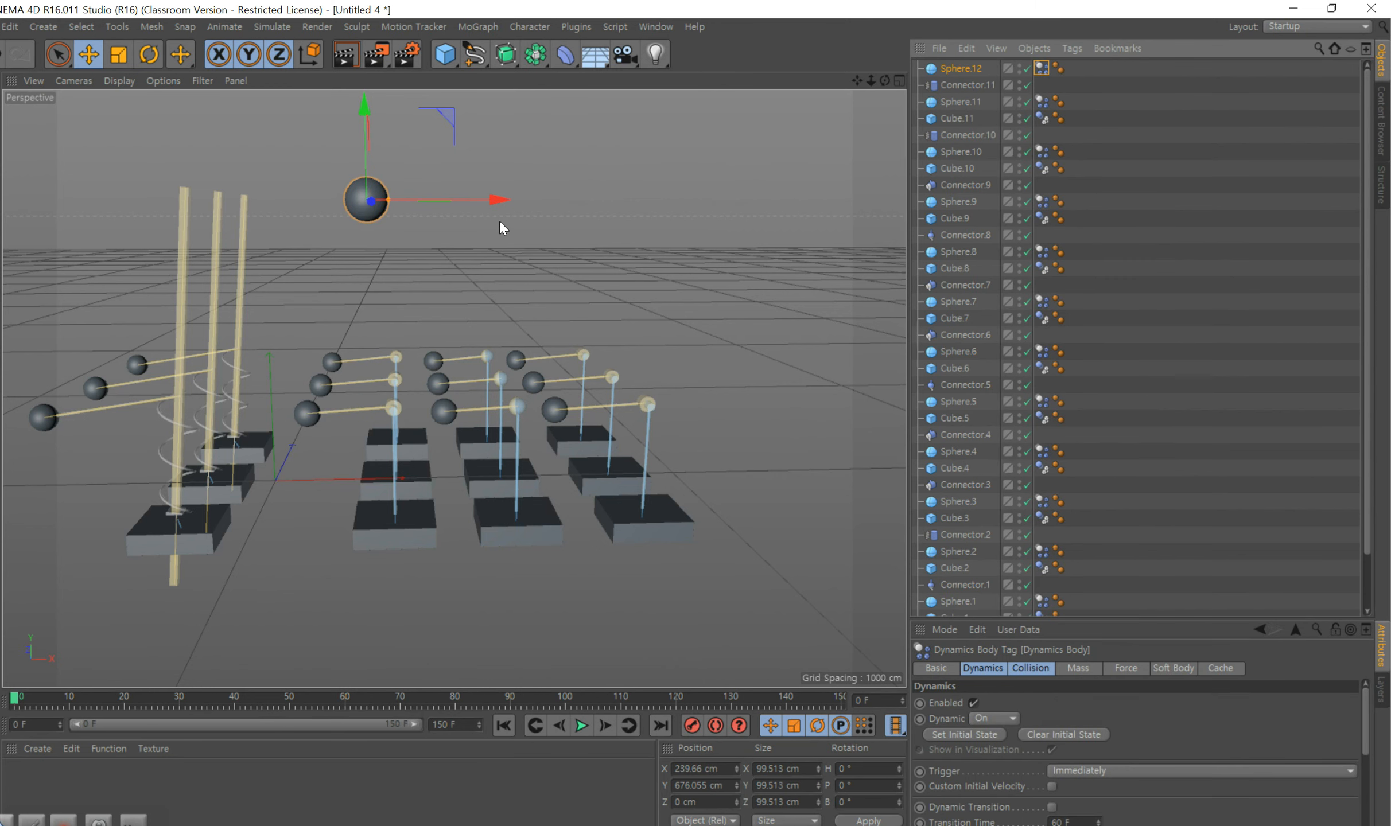
# - Duplicate the rigid body sphere three times along X to form a row of four, with the last copy at about 627 cm
pyautogui.keyDown('ctrl'); pyautogui.moveTo(493, 201); pyautogui.dragTo(613, 202); pyautogui.keyUp('ctrl')
pyautogui.hotkey('ctrl', 'v')
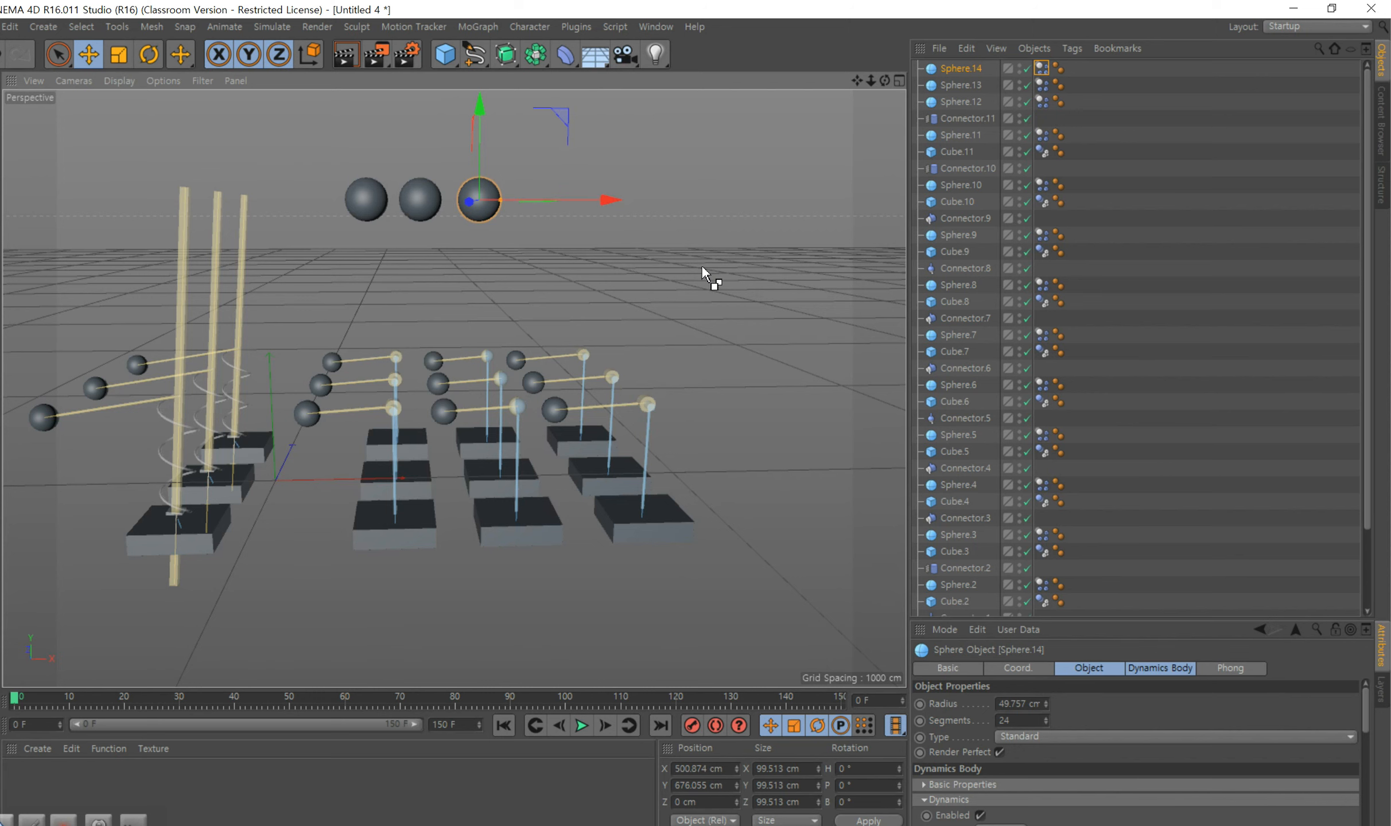
pyautogui.hotkey('ctrl', 'v')
pyautogui.moveTo(501, 207); pyautogui.dragTo(667, 204)
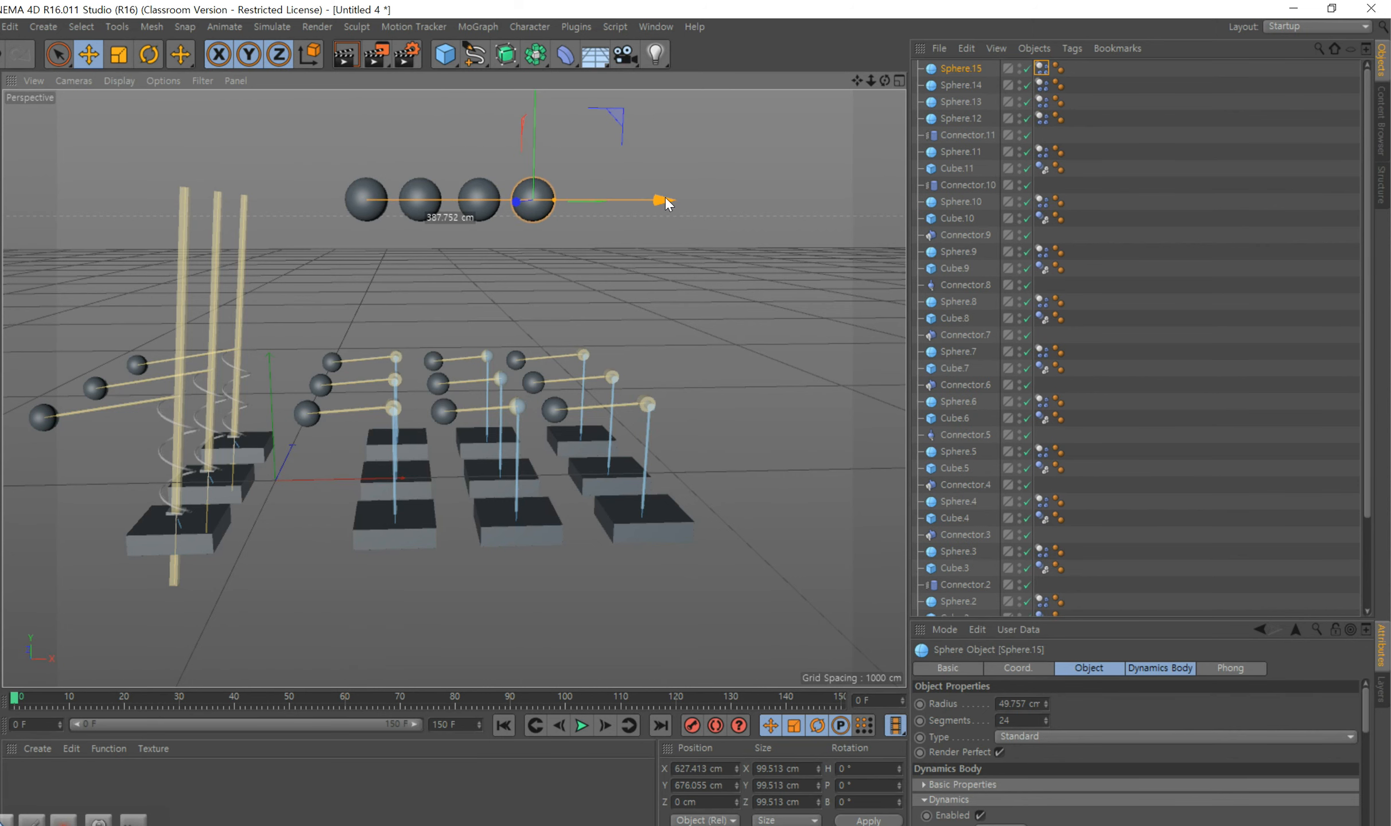
# - Deselect the spheres, play the simulation of the row of four falling onto the setups and stop it
pyautogui.click(716, 289)
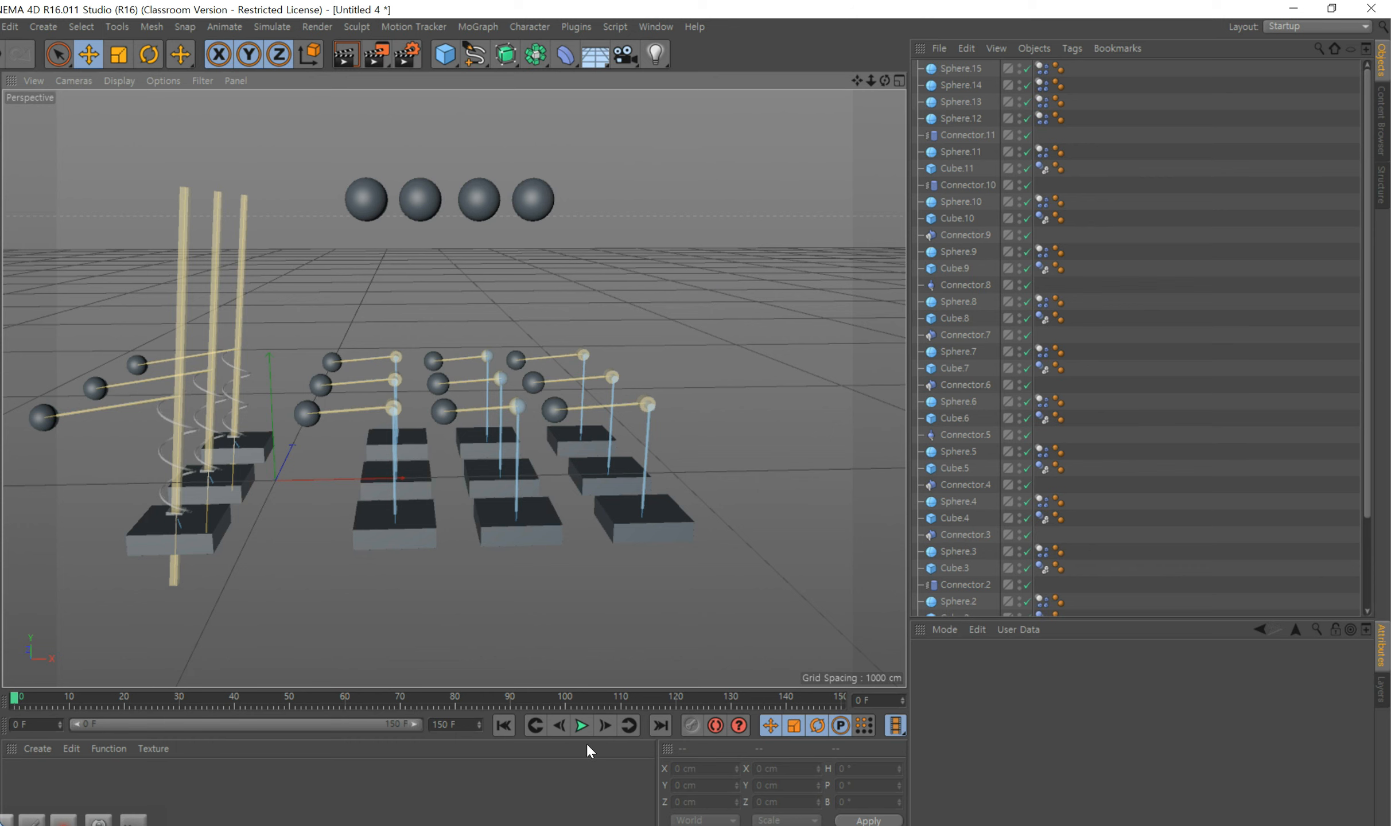
pyautogui.click(580, 724)
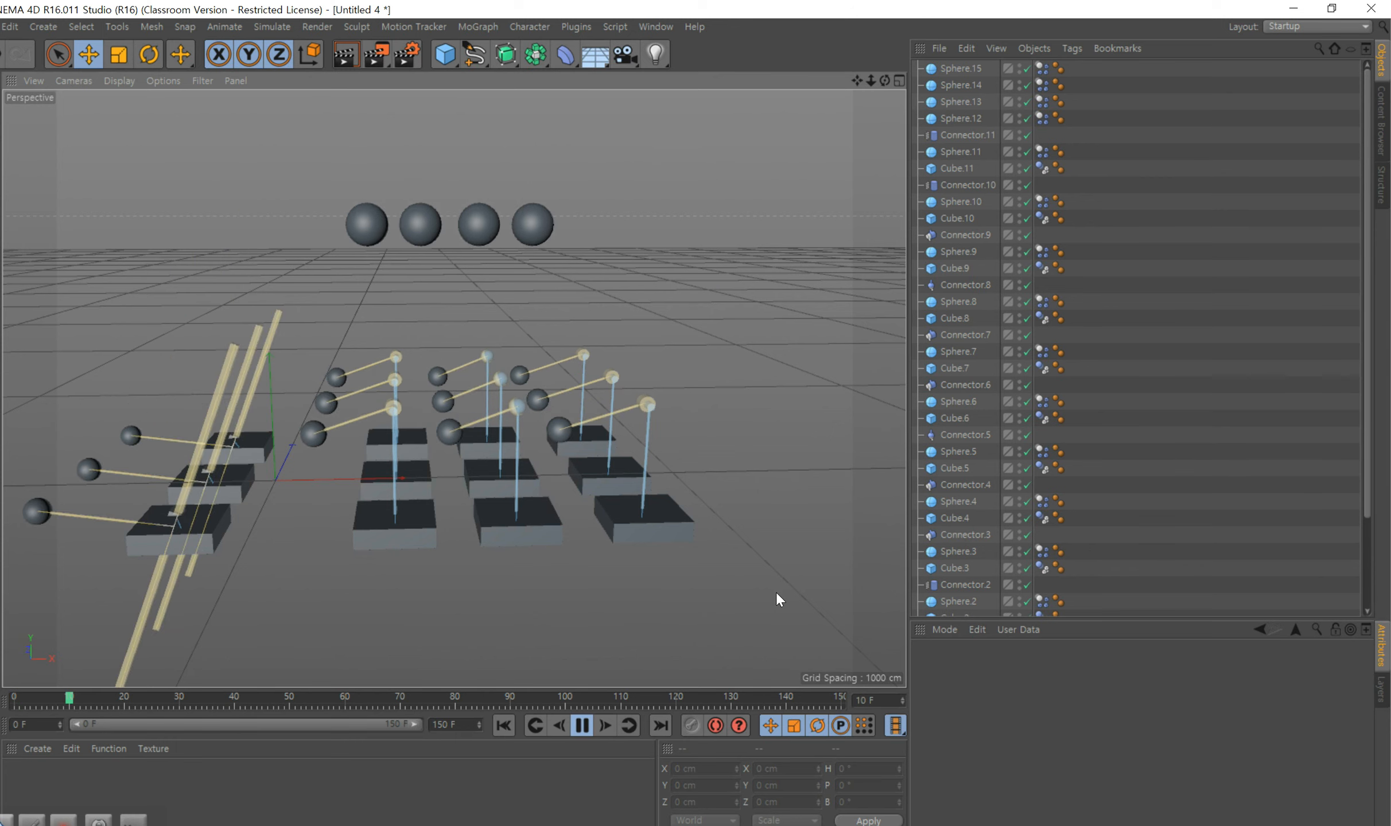
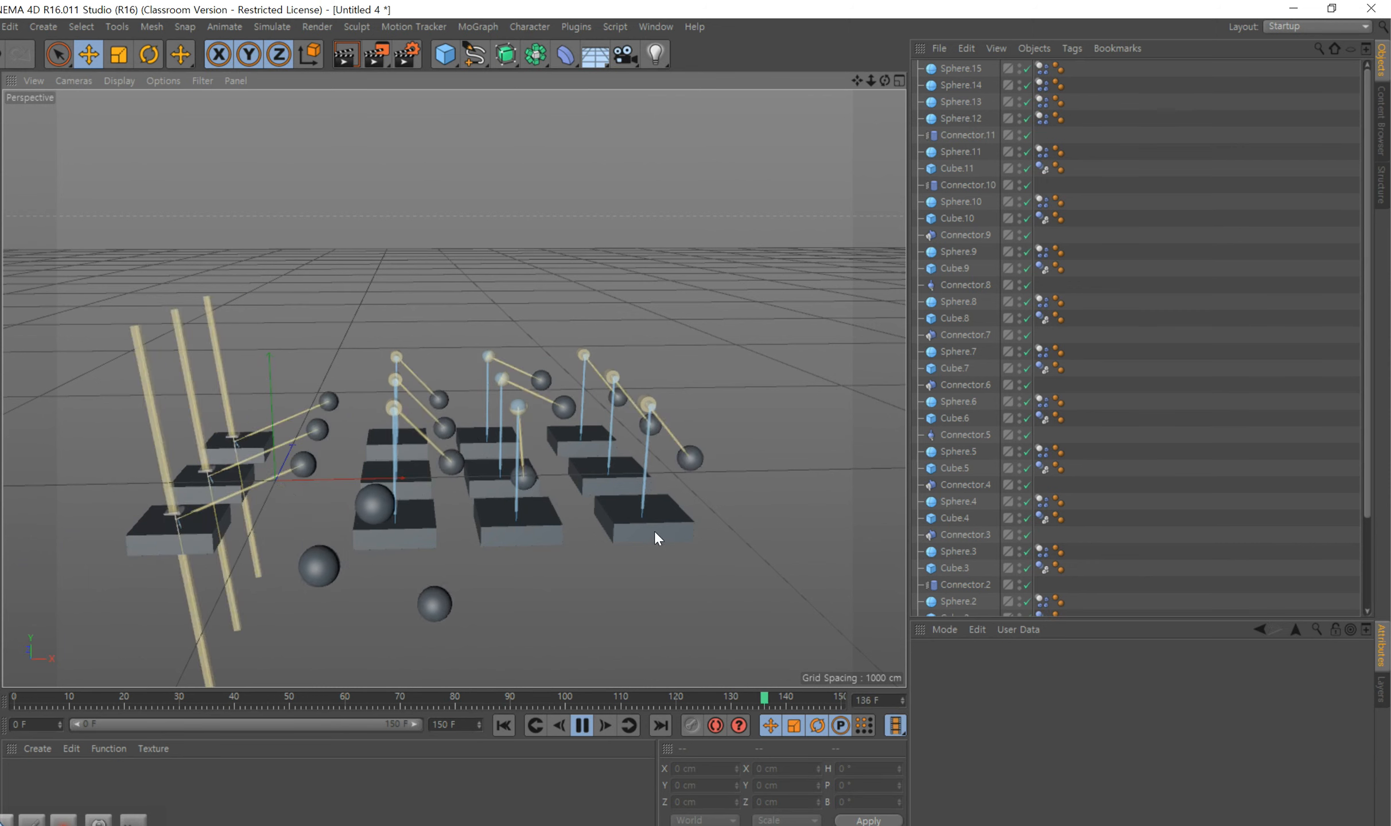
pyautogui.click(582, 726)
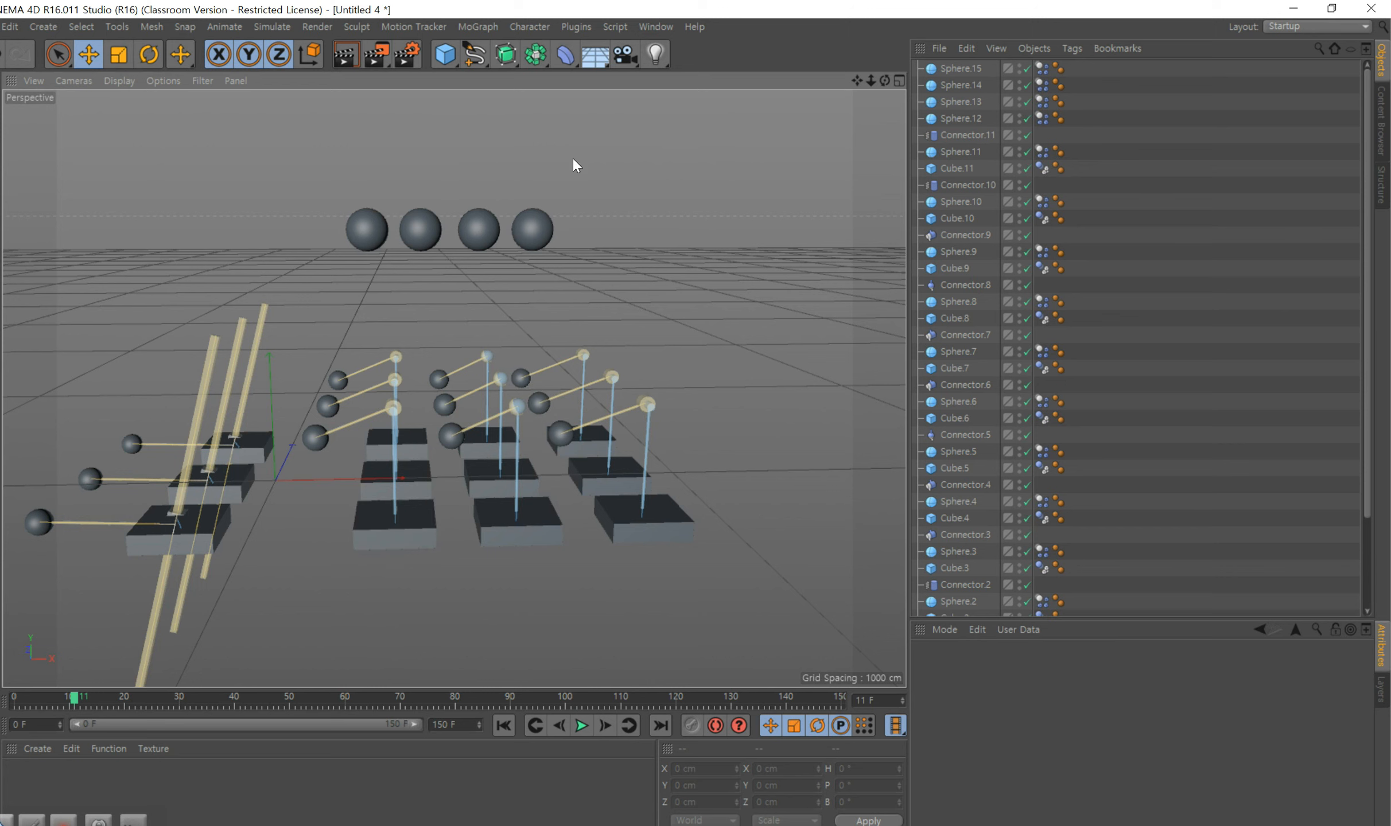
# - Duplicate Sphere.12 to Sphere.15 together and move the copies up and along X to about X 572 cm, Y 759 cm
pyautogui.click(543, 238)
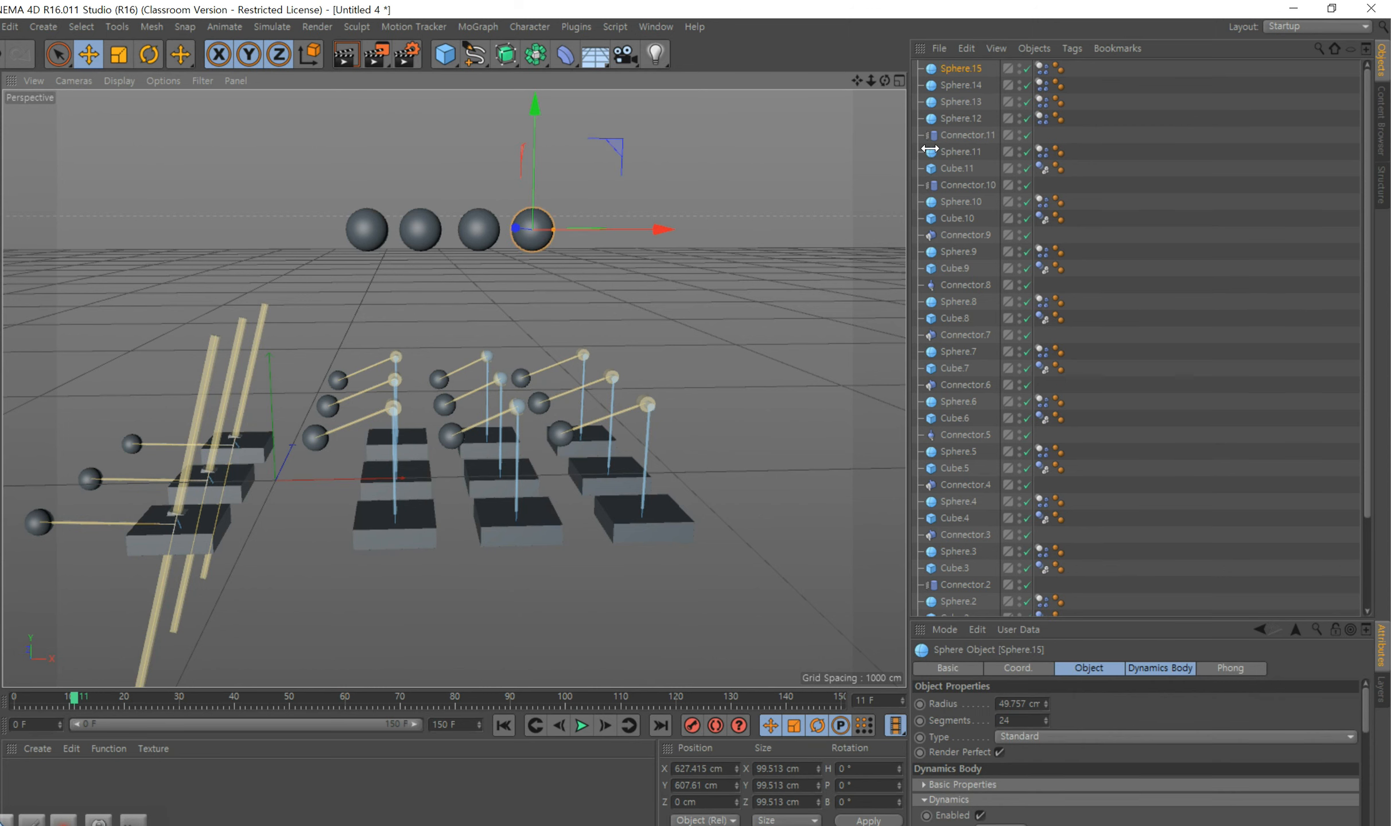
pyautogui.click(967, 117)
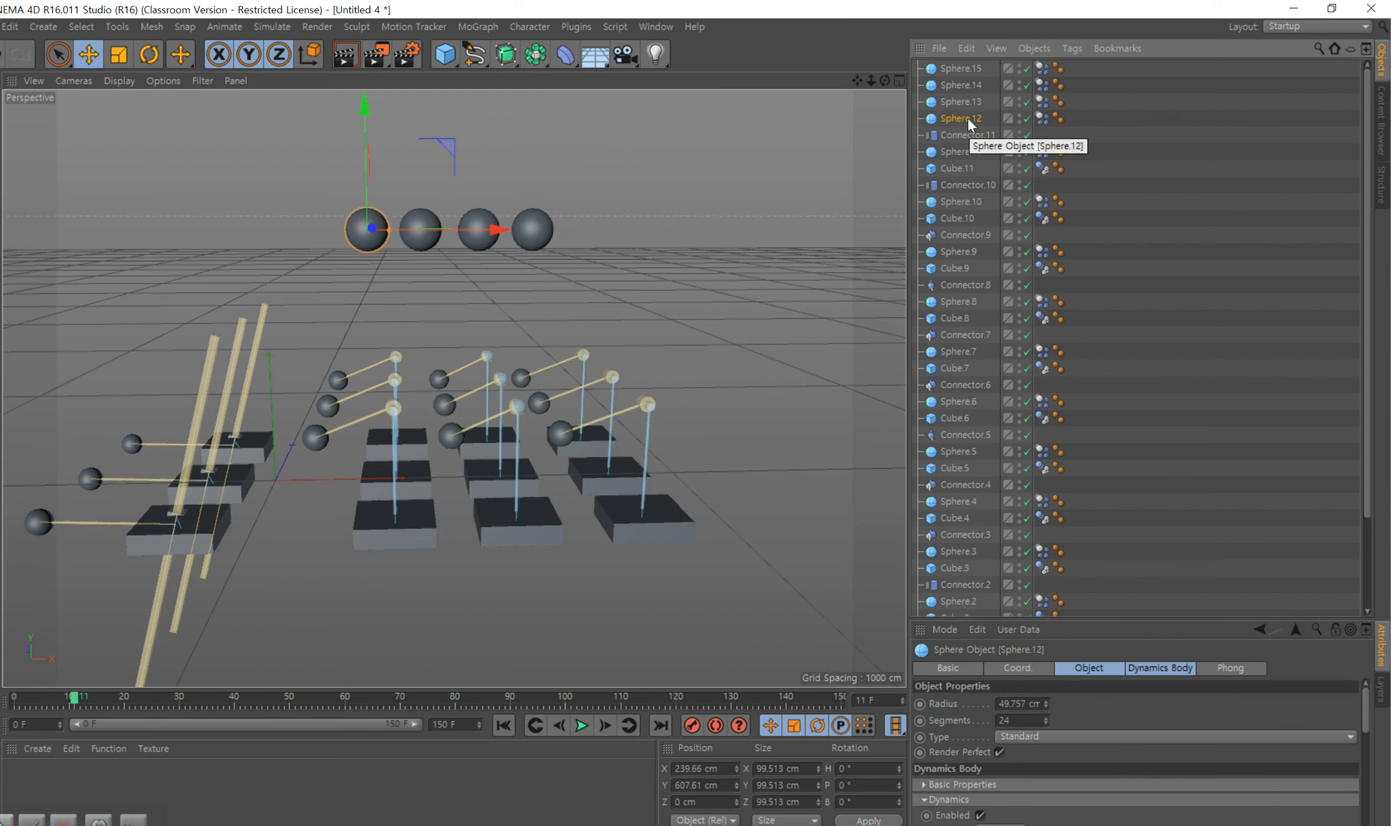
pyautogui.keyDown('ctrl'); pyautogui.click(964, 102); pyautogui.keyUp('ctrl')
pyautogui.keyDown('ctrl'); pyautogui.click(962, 84); pyautogui.keyUp('ctrl')
pyautogui.keyDown('ctrl'); pyautogui.click(958, 67); pyautogui.keyUp('ctrl')
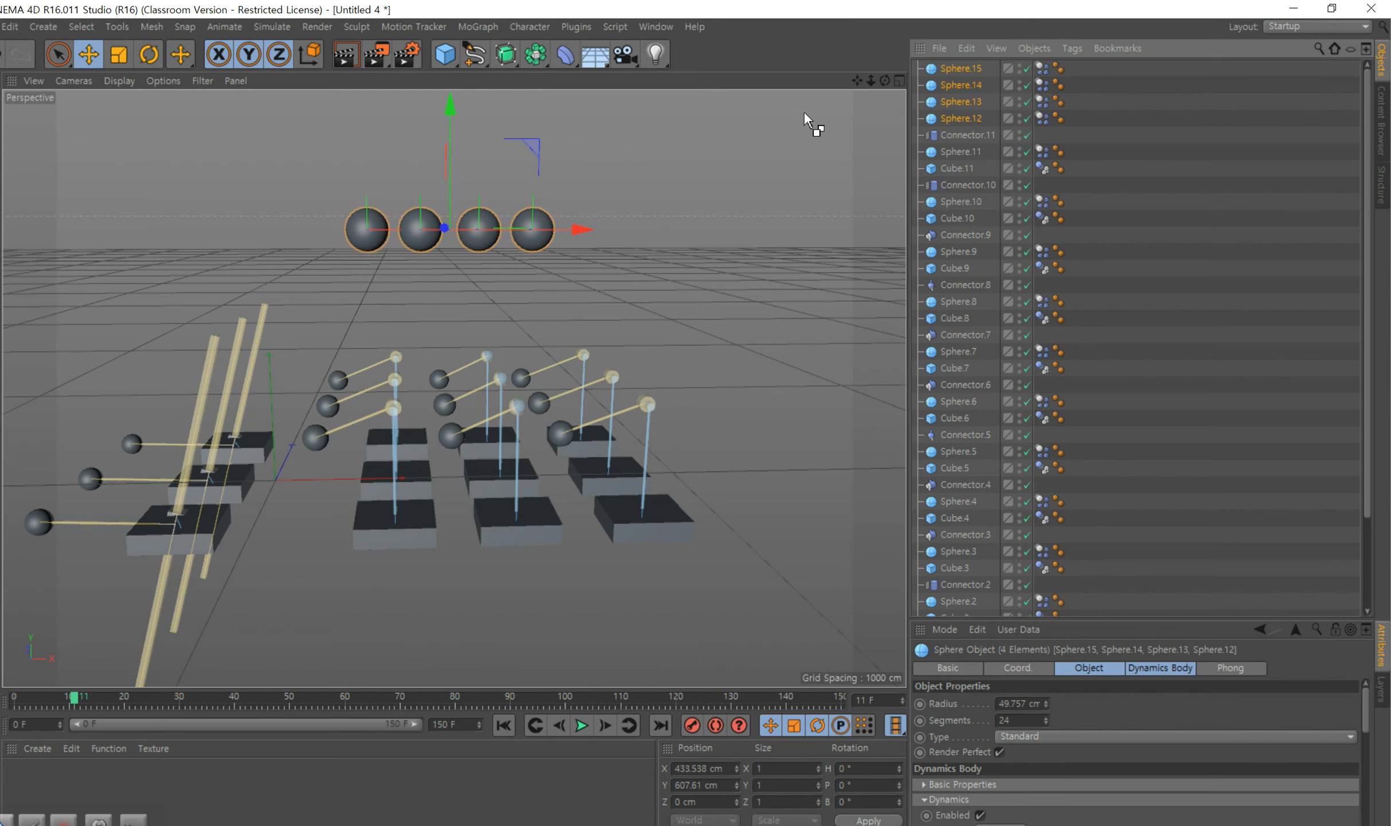
pyautogui.hotkey('ctrl', 'c')
pyautogui.hotkey('ctrl', 'v')
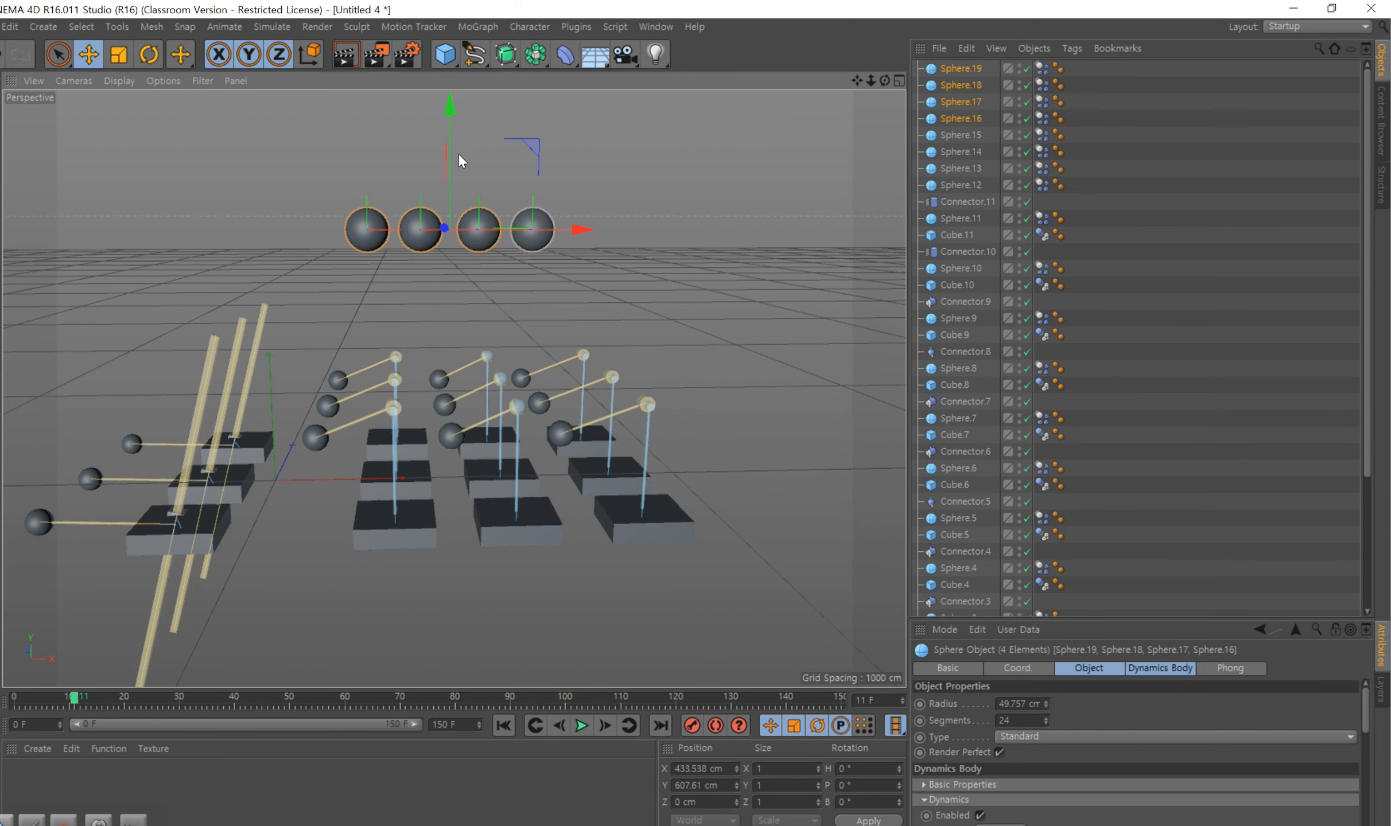
pyautogui.moveTo(450, 115); pyautogui.dragTo(450, 47)
pyautogui.moveTo(581, 165); pyautogui.dragTo(643, 165)
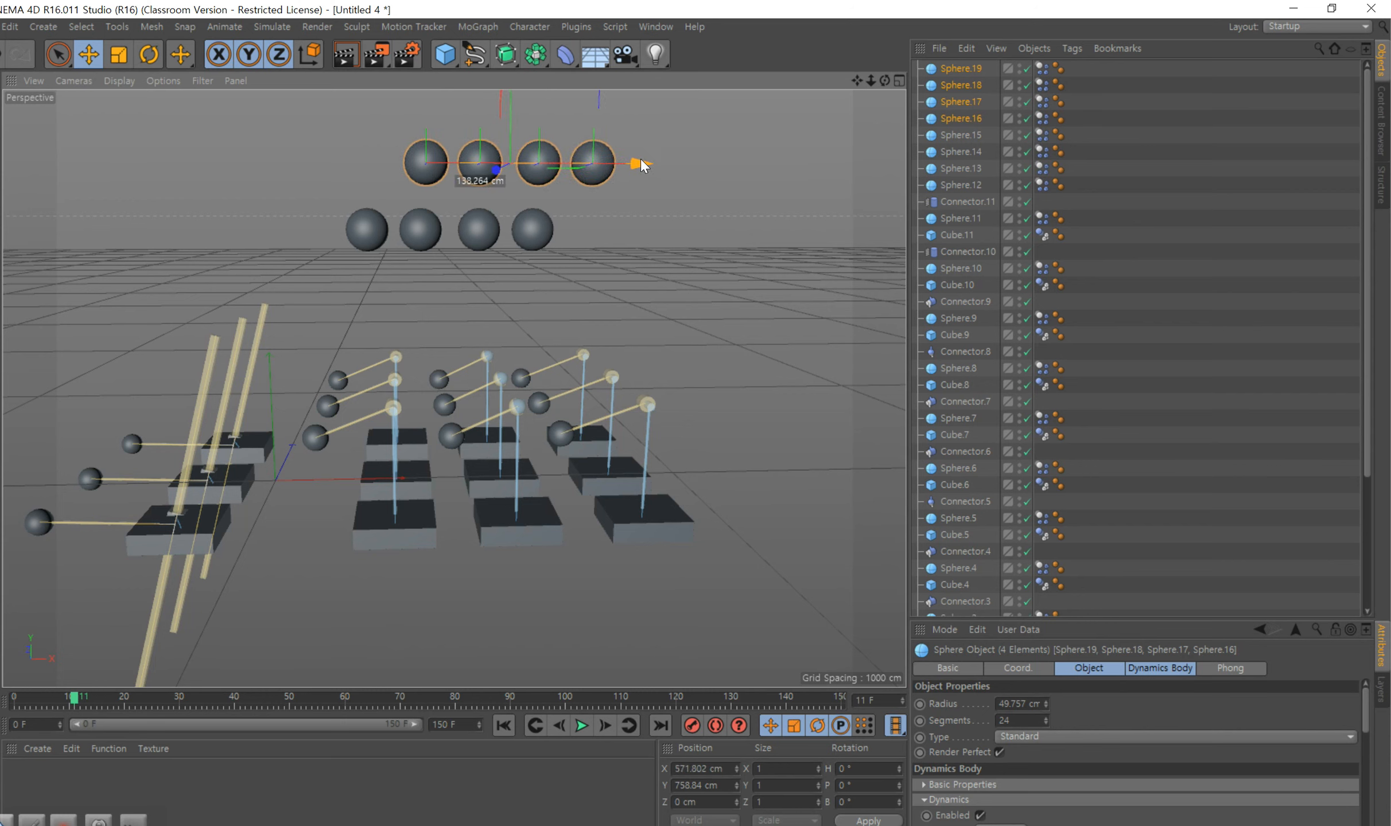
pyautogui.click(740, 328)
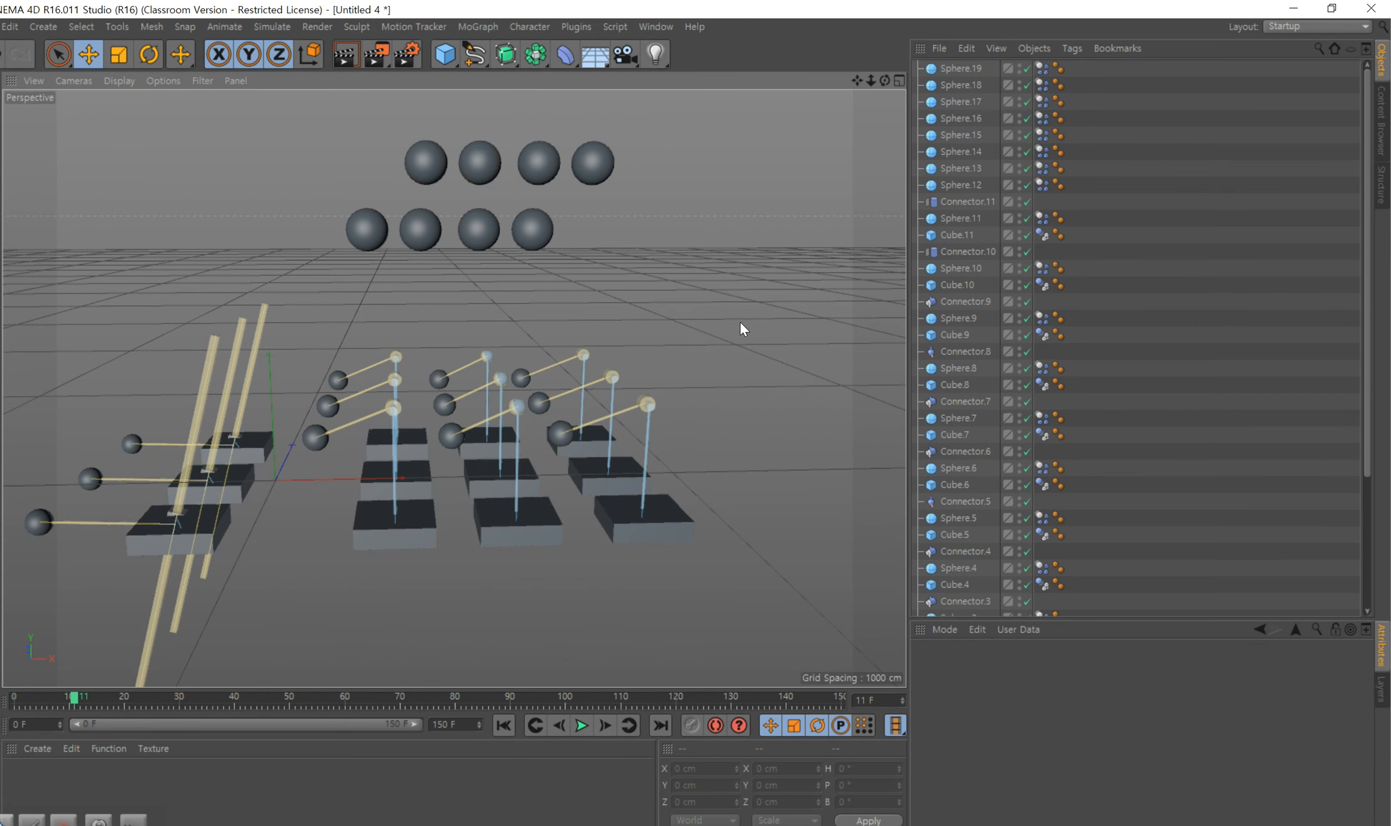
# - Play the simulation with the duplicated spheres and return to frame 0
pyautogui.click(579, 726)
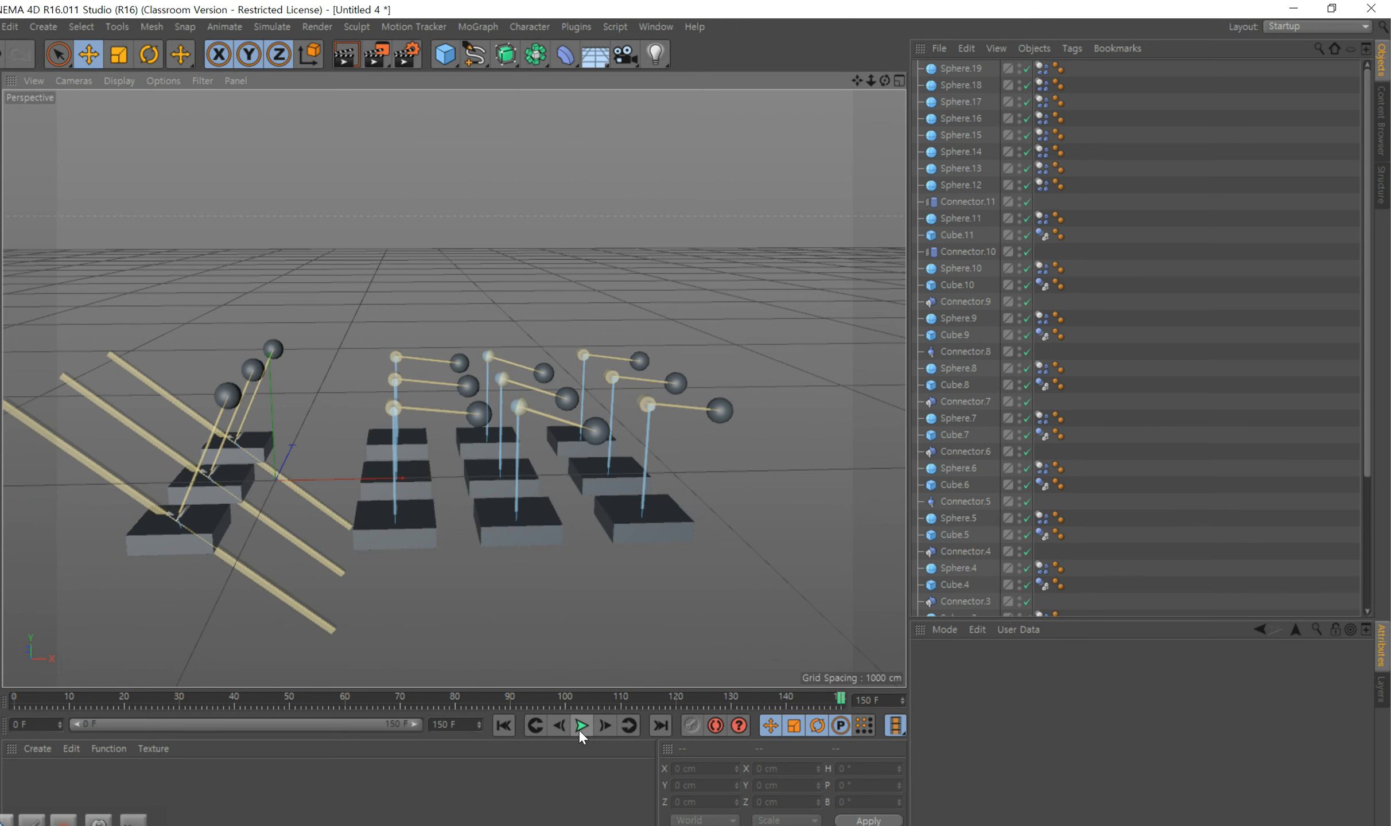
pyautogui.moveTo(836, 701); pyautogui.dragTo(15, 699)
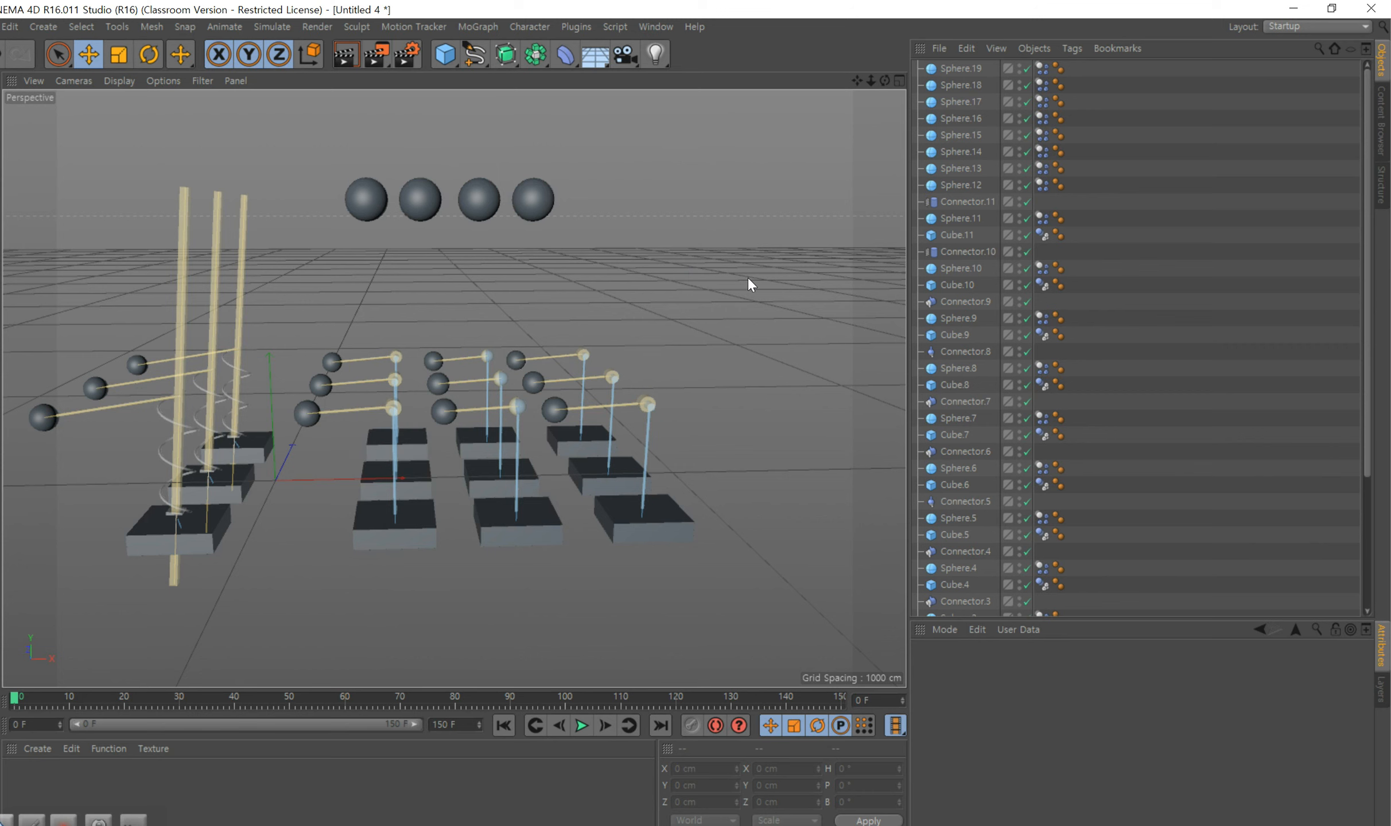
pyautogui.scroll(-2, 744, 276)
pyautogui.scroll(-1, 740, 278)
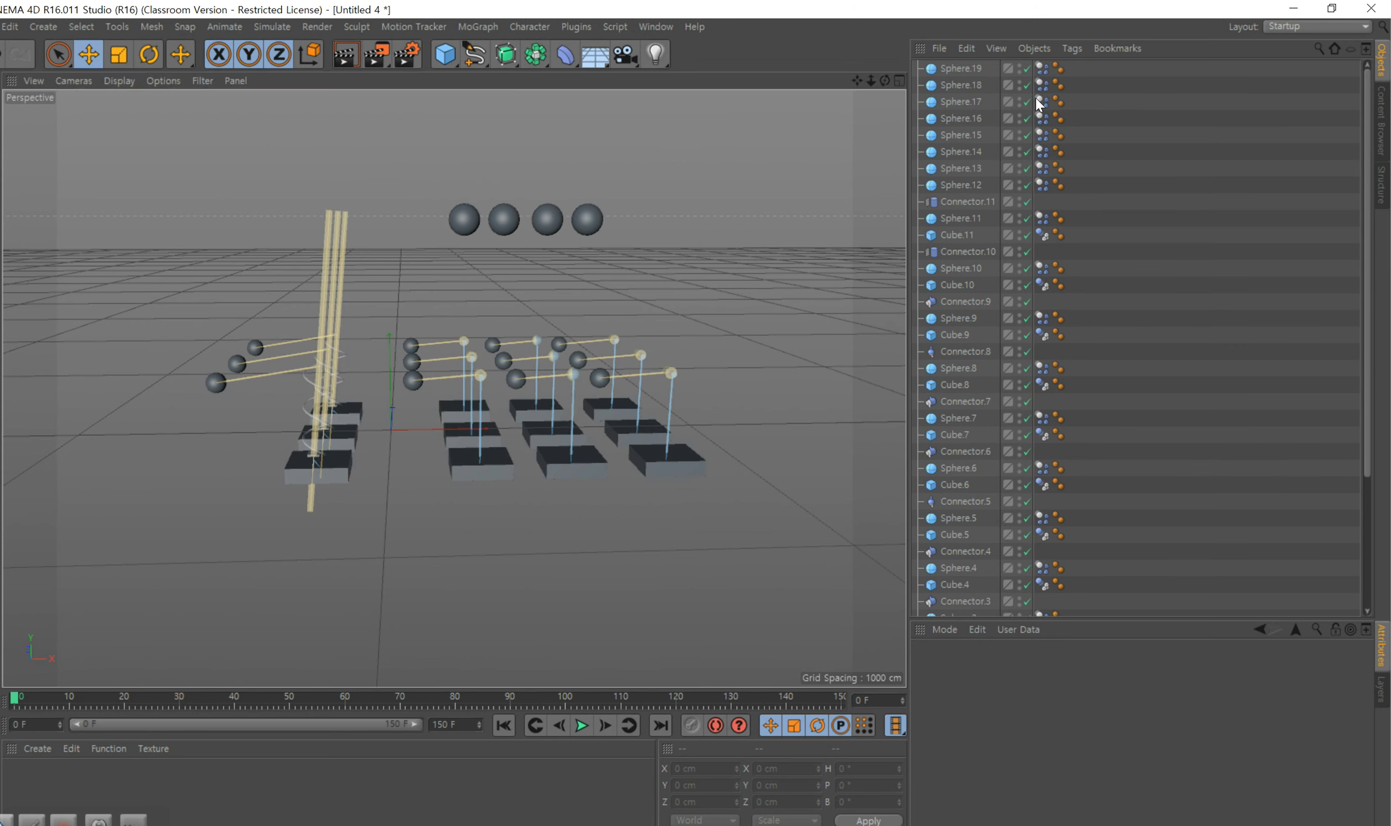
# - Select Sphere.16 to Sphere.19 and lower them as a second row beneath the other four, at about Y 497 cm
pyautogui.click(952, 69)
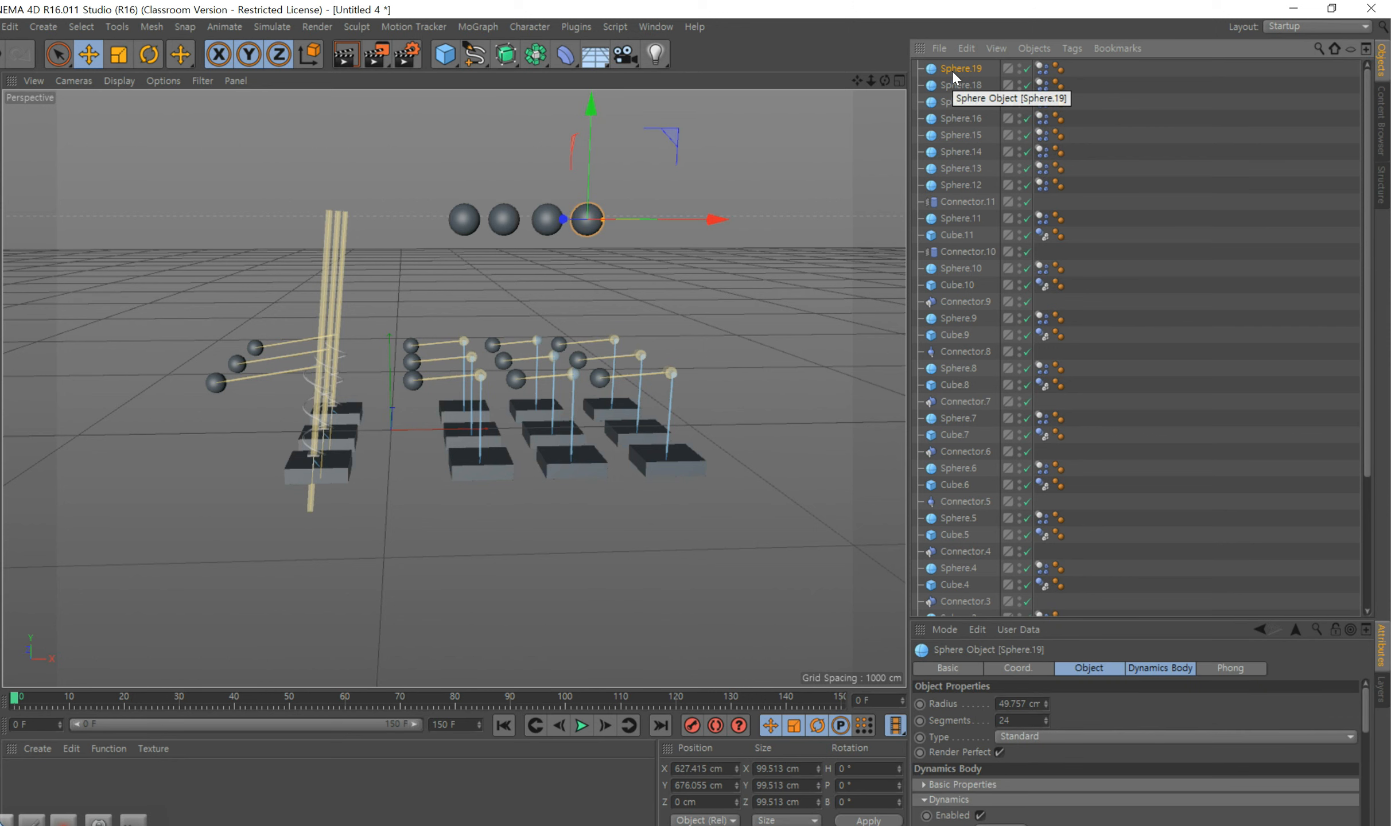
pyautogui.keyDown('ctrl'); pyautogui.click(953, 81); pyautogui.keyUp('ctrl')
pyautogui.keyDown('ctrl'); pyautogui.click(959, 106); pyautogui.keyUp('ctrl')
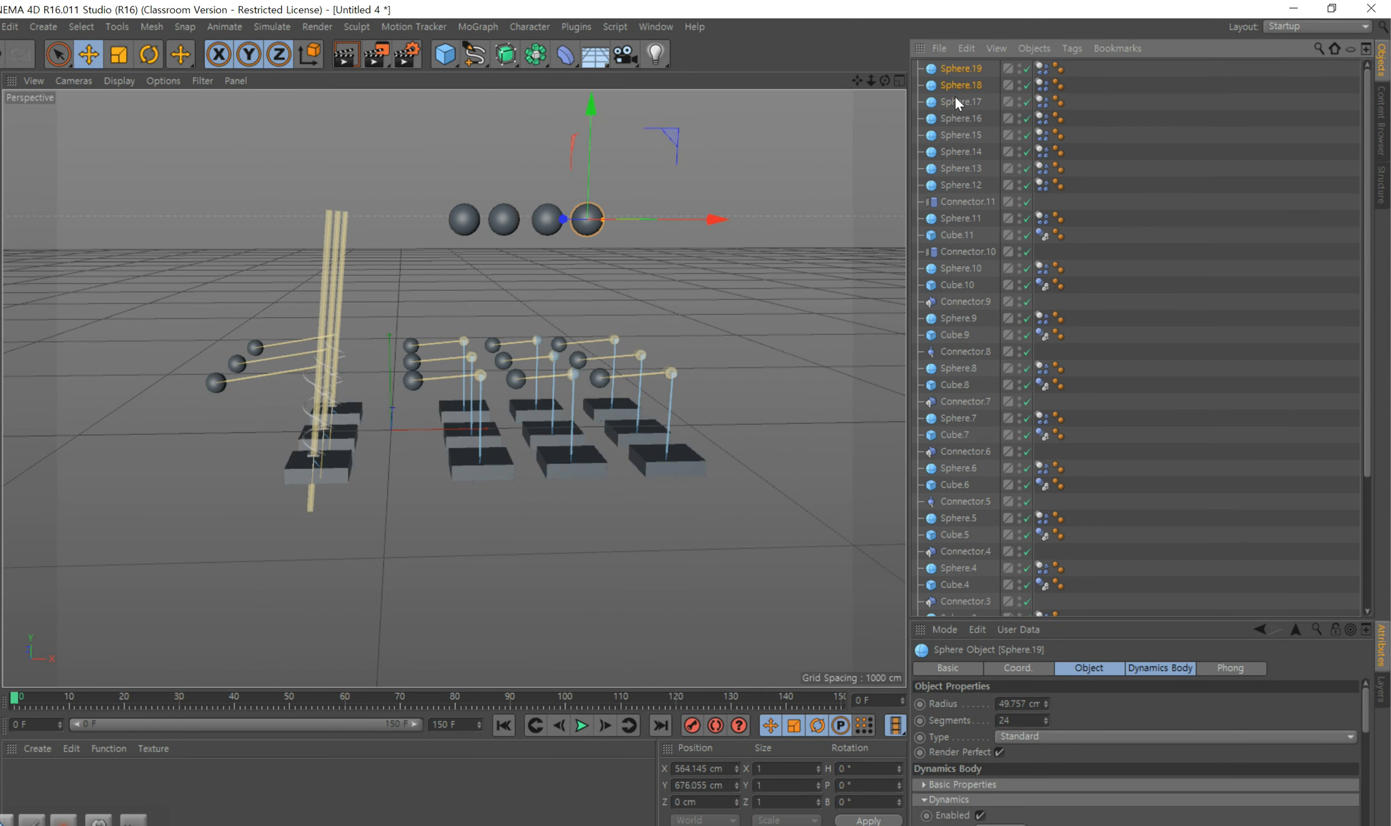
pyautogui.keyDown('ctrl'); pyautogui.click(957, 118); pyautogui.keyUp('ctrl')
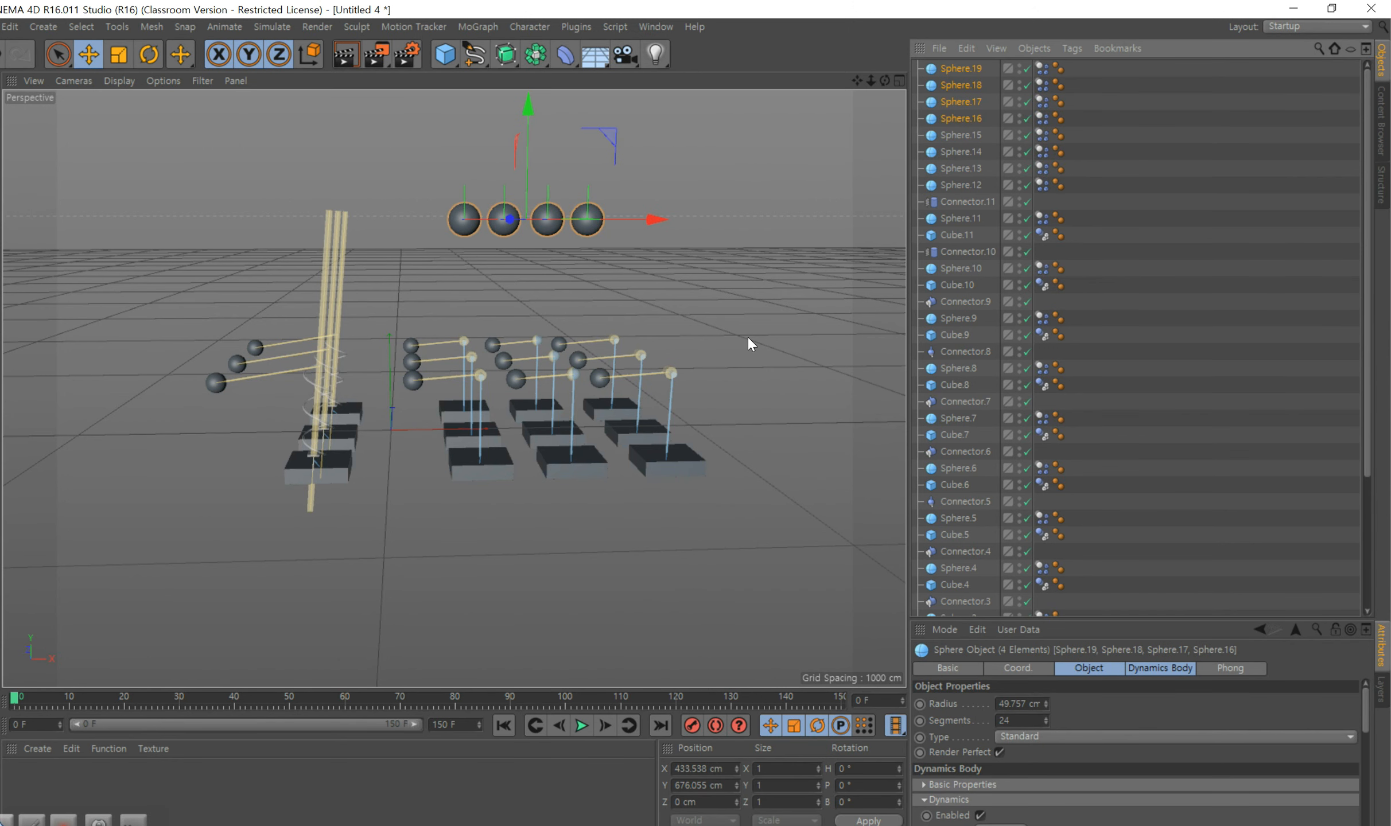
pyautogui.moveTo(531, 106); pyautogui.dragTo(517, 160)
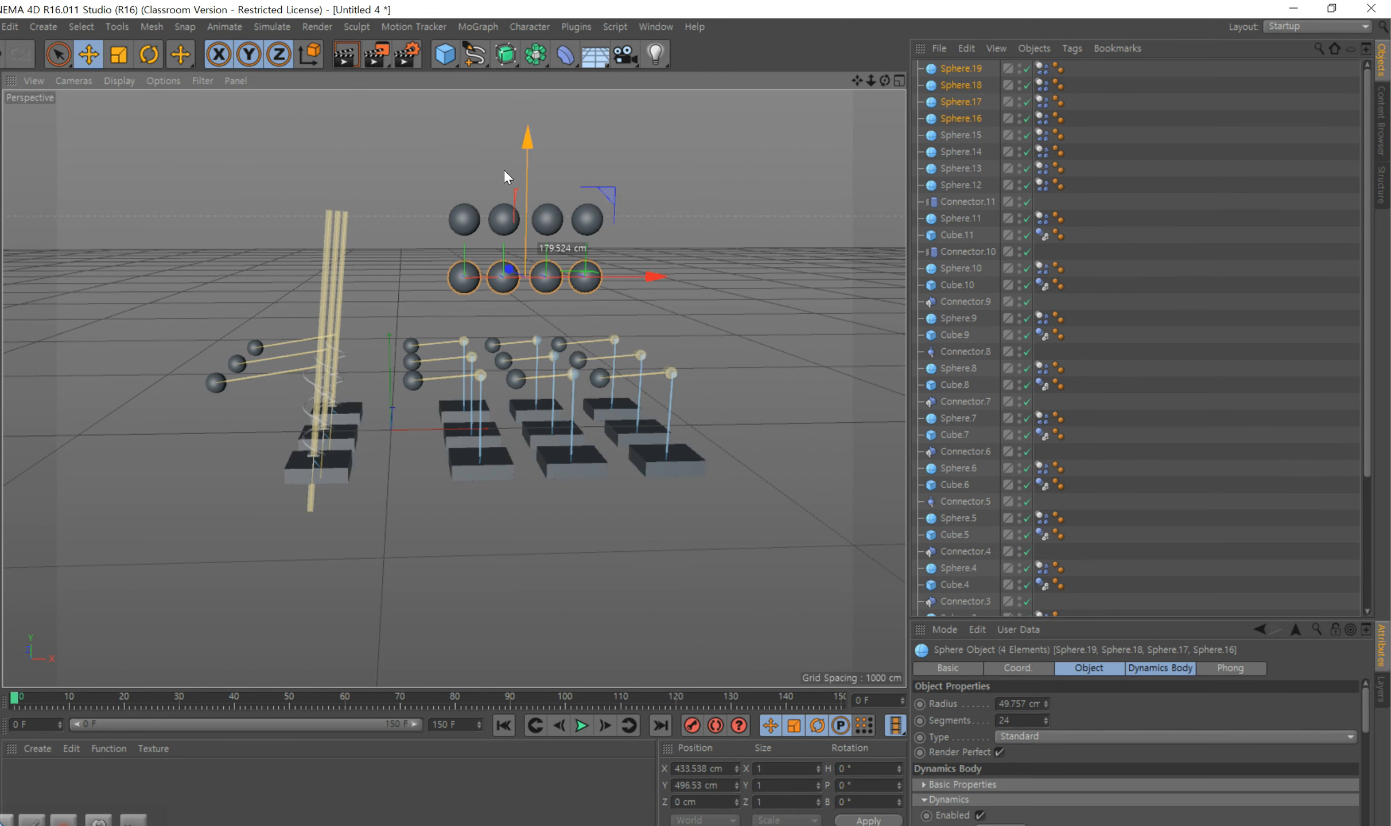
pyautogui.click(528, 778)
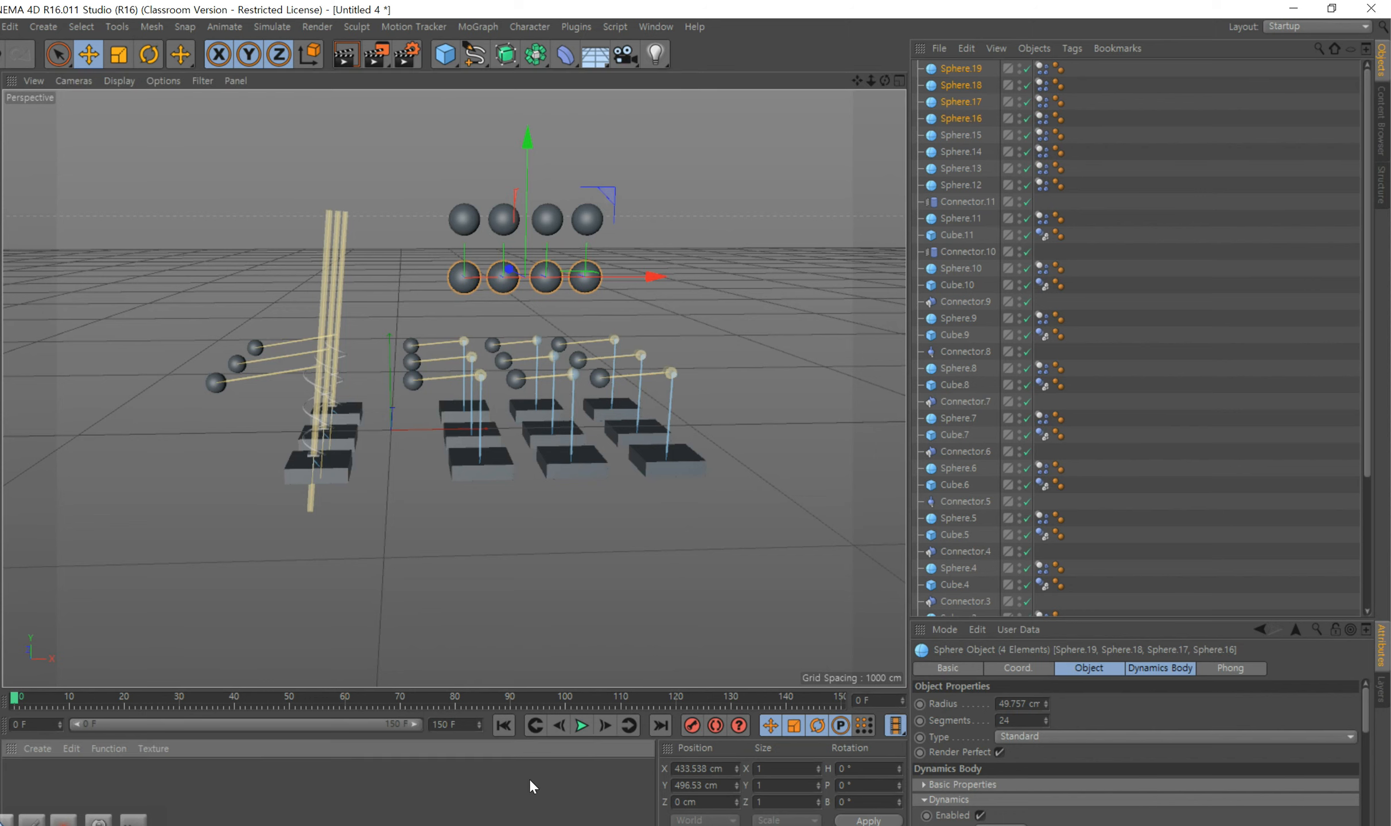
# - Play the simulation with both rows of spheres dropping, stop it and return to frame 0
pyautogui.click(581, 725)
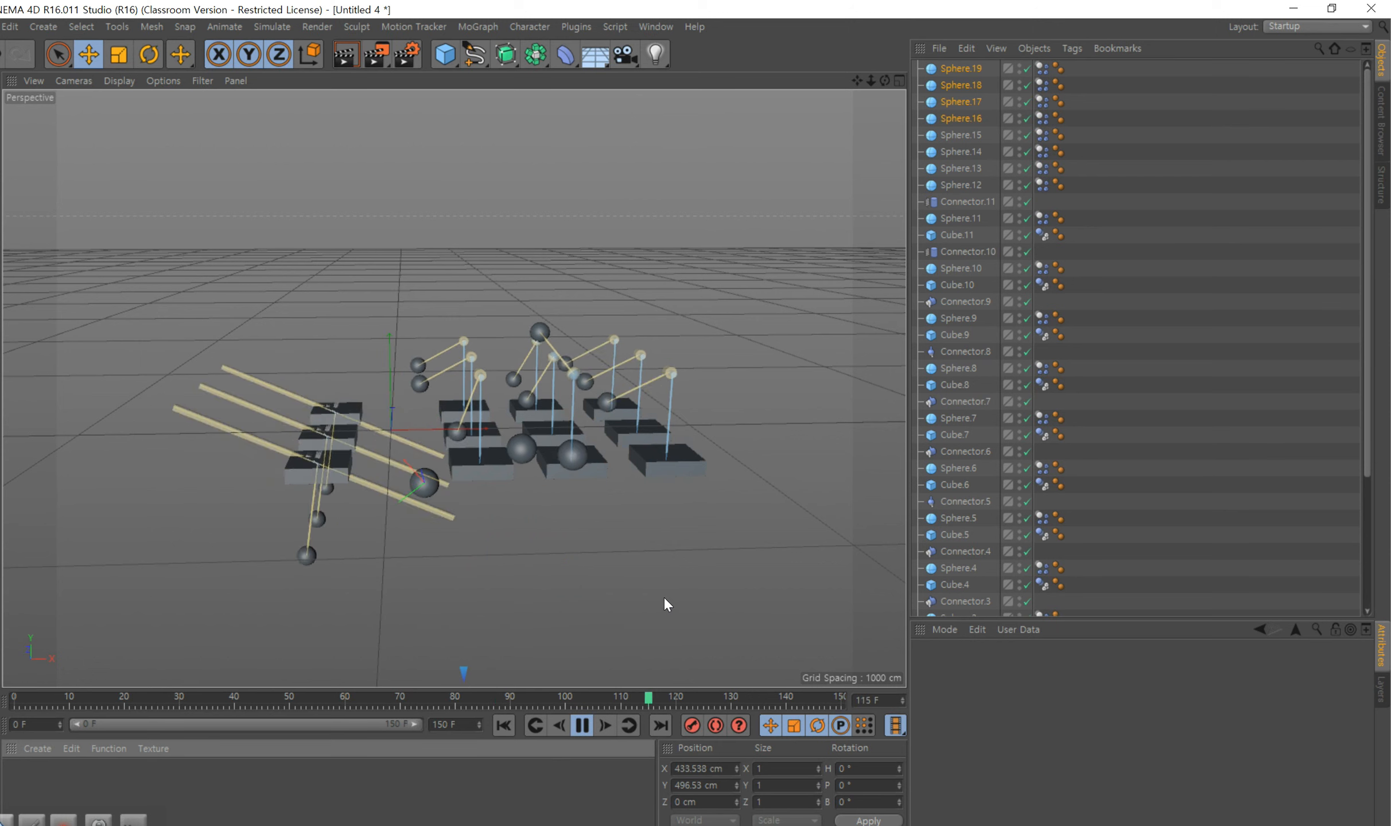
pyautogui.click(582, 725)
pyautogui.moveTo(780, 699); pyautogui.dragTo(14, 702)
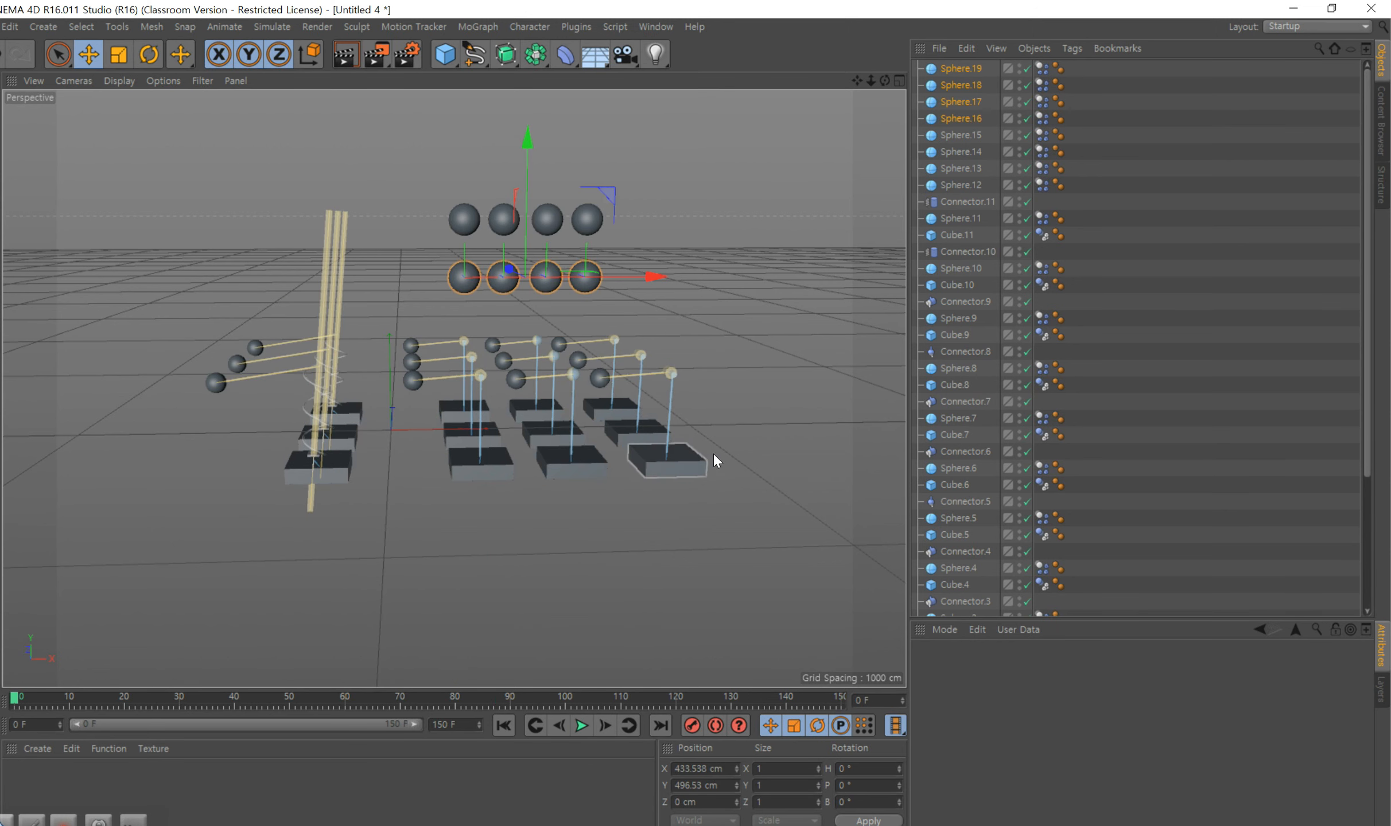
# - Select all eight dropping spheres and move them along Z in the Top view to about -328 cm
pyautogui.click(899, 80)
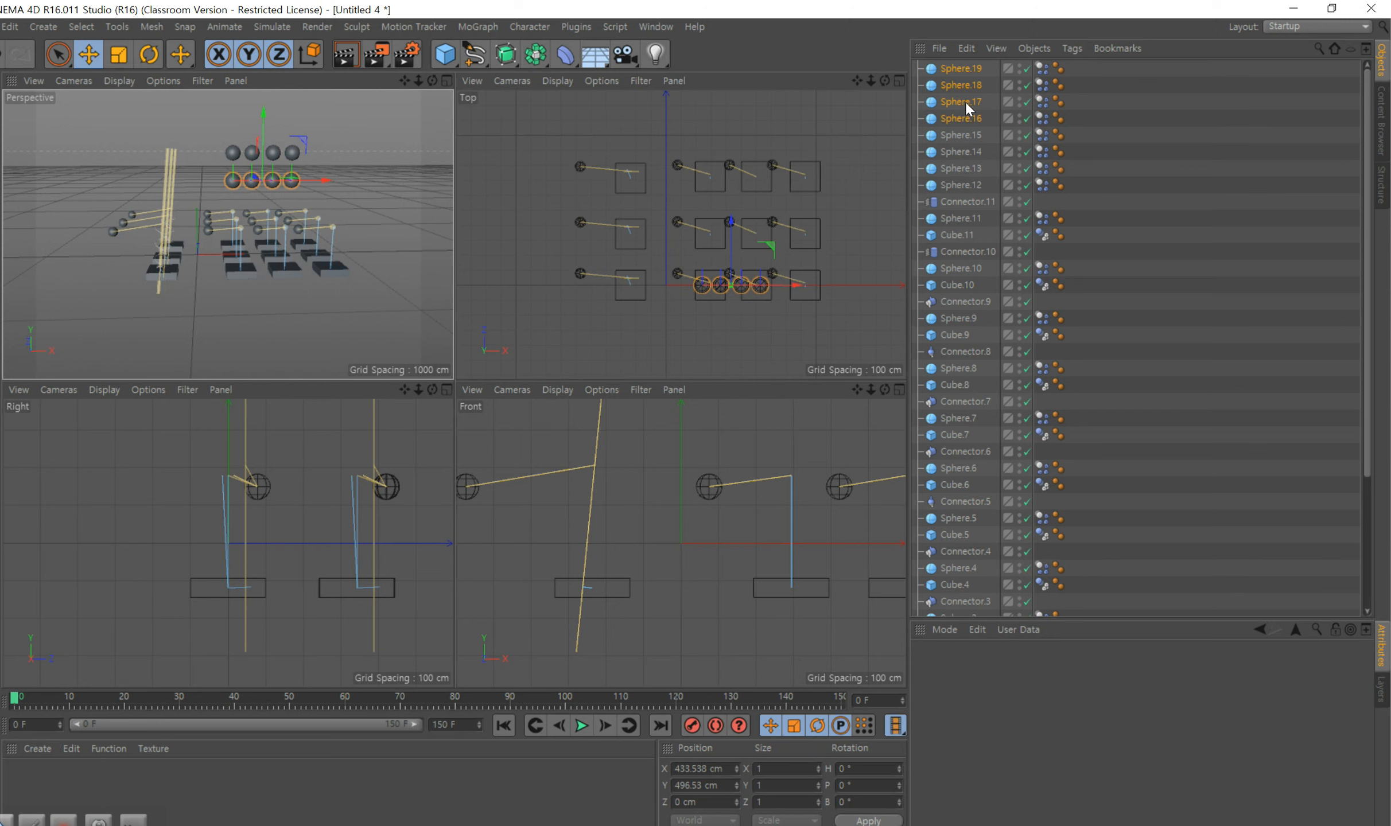
pyautogui.keyDown('shift'); pyautogui.click(966, 167); pyautogui.keyUp('shift')
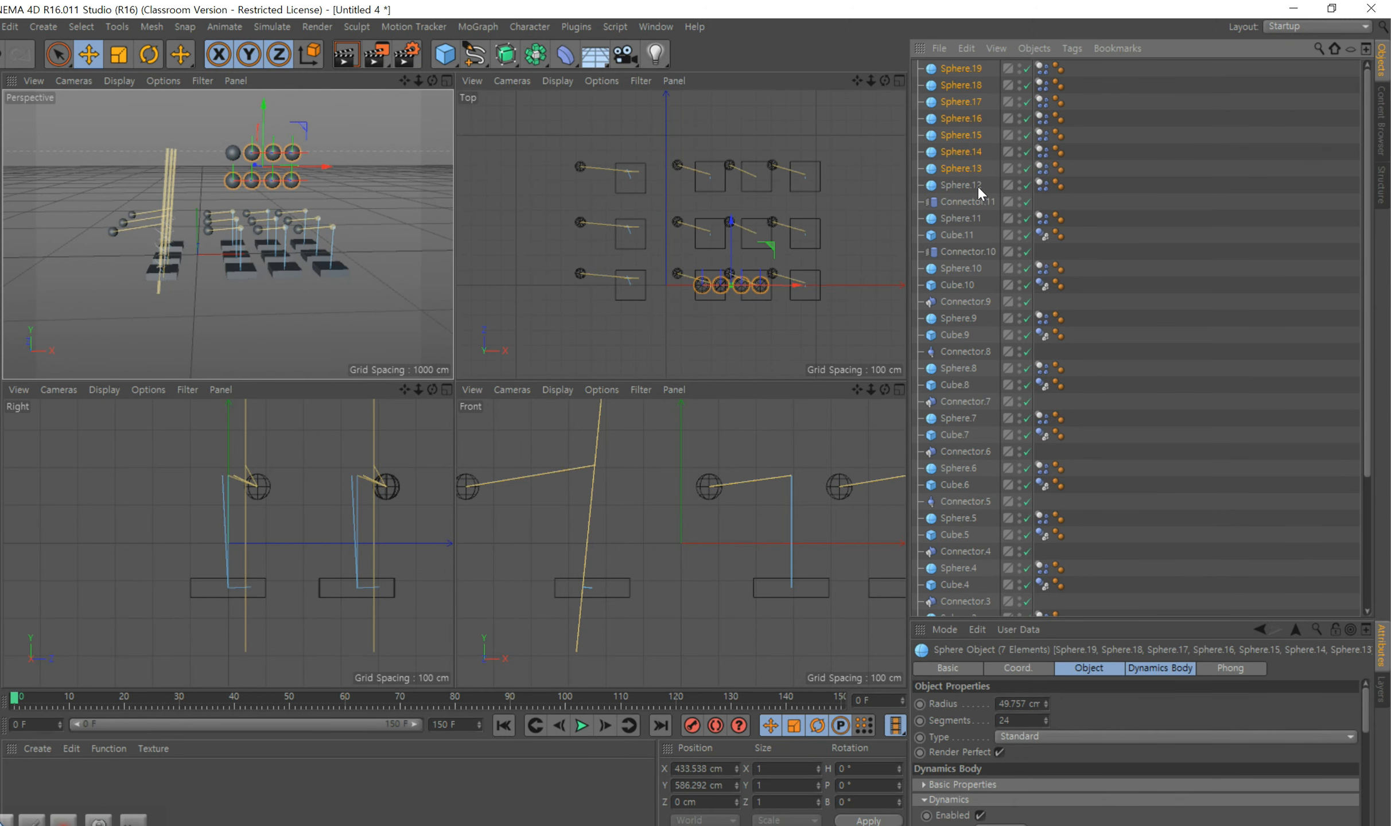
pyautogui.click(961, 184)
pyautogui.keyDown('shift'); pyautogui.click(967, 69); pyautogui.keyUp('shift')
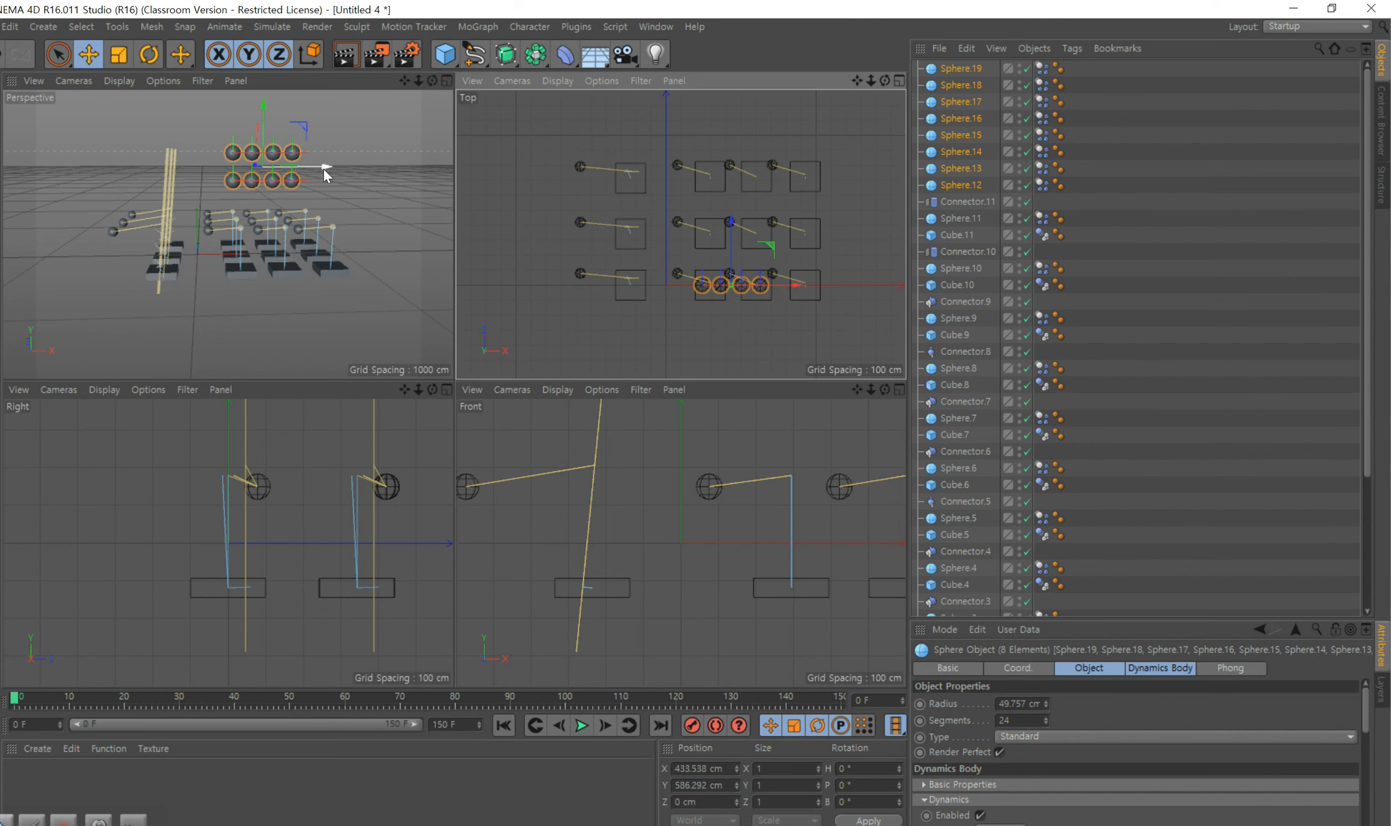
pyautogui.moveTo(324, 169); pyautogui.dragTo(323, 211)
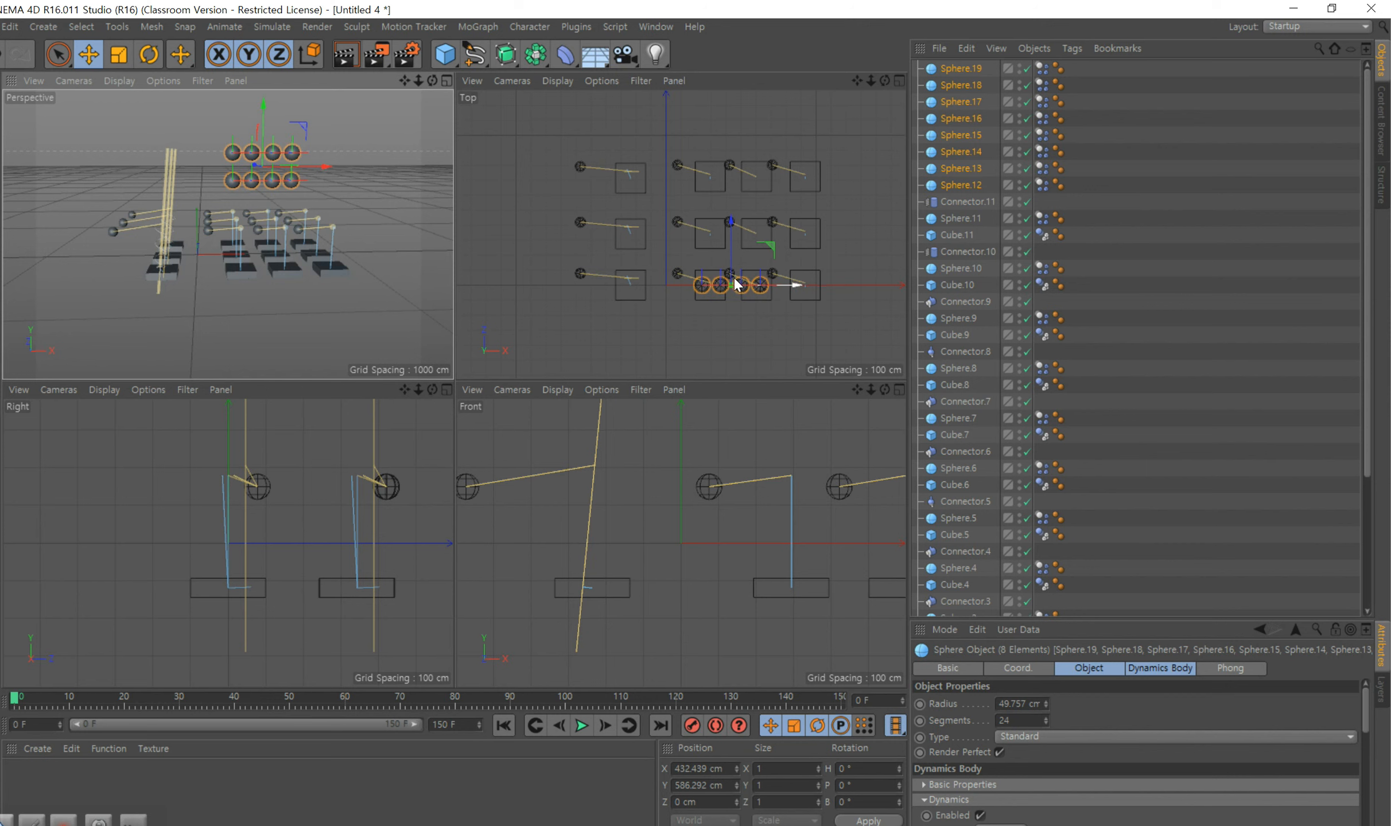
pyautogui.moveTo(728, 220); pyautogui.dragTo(727, 268)
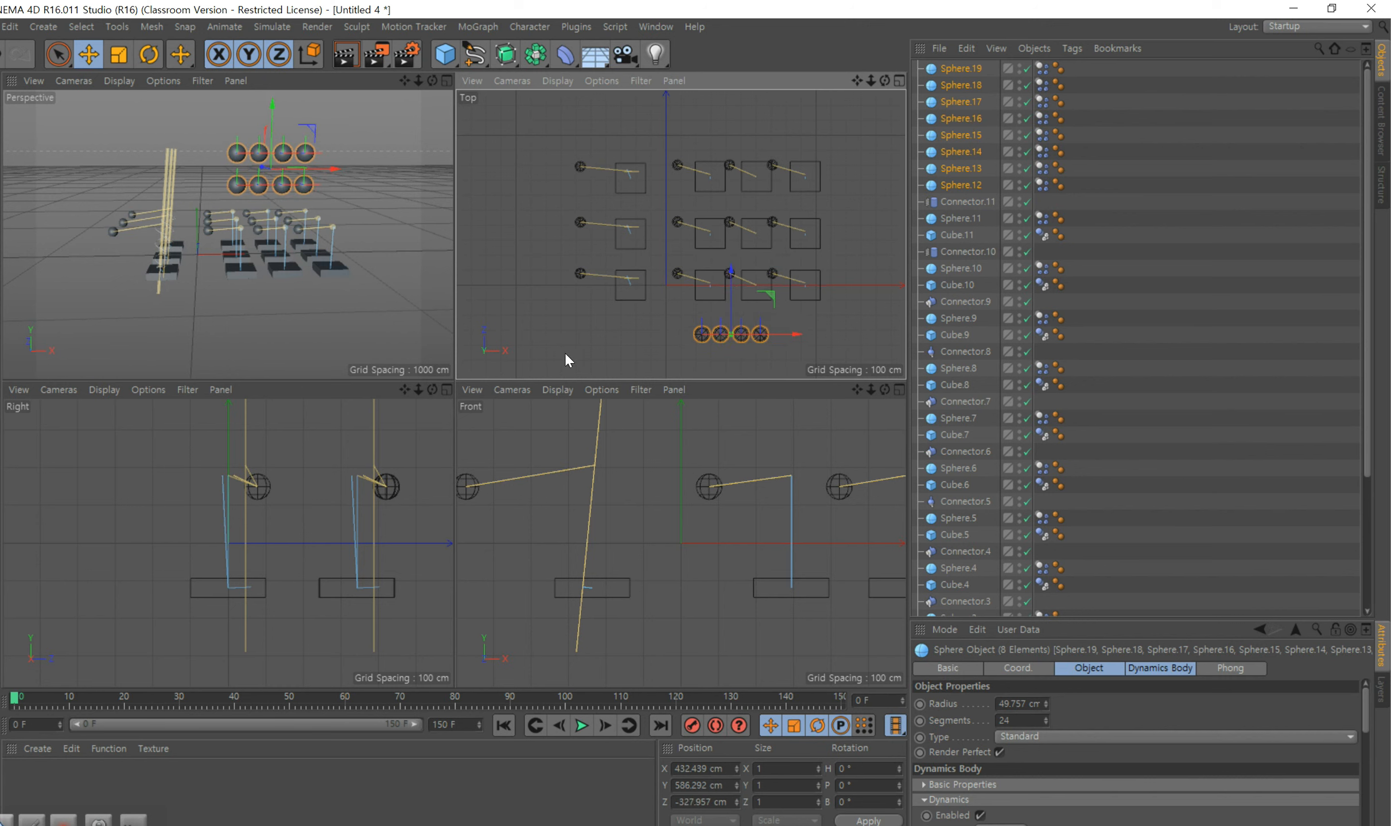
# - Deselect the spheres, return to the full Perspective view and play the simulation with their new Z position
pyautogui.click(298, 336)
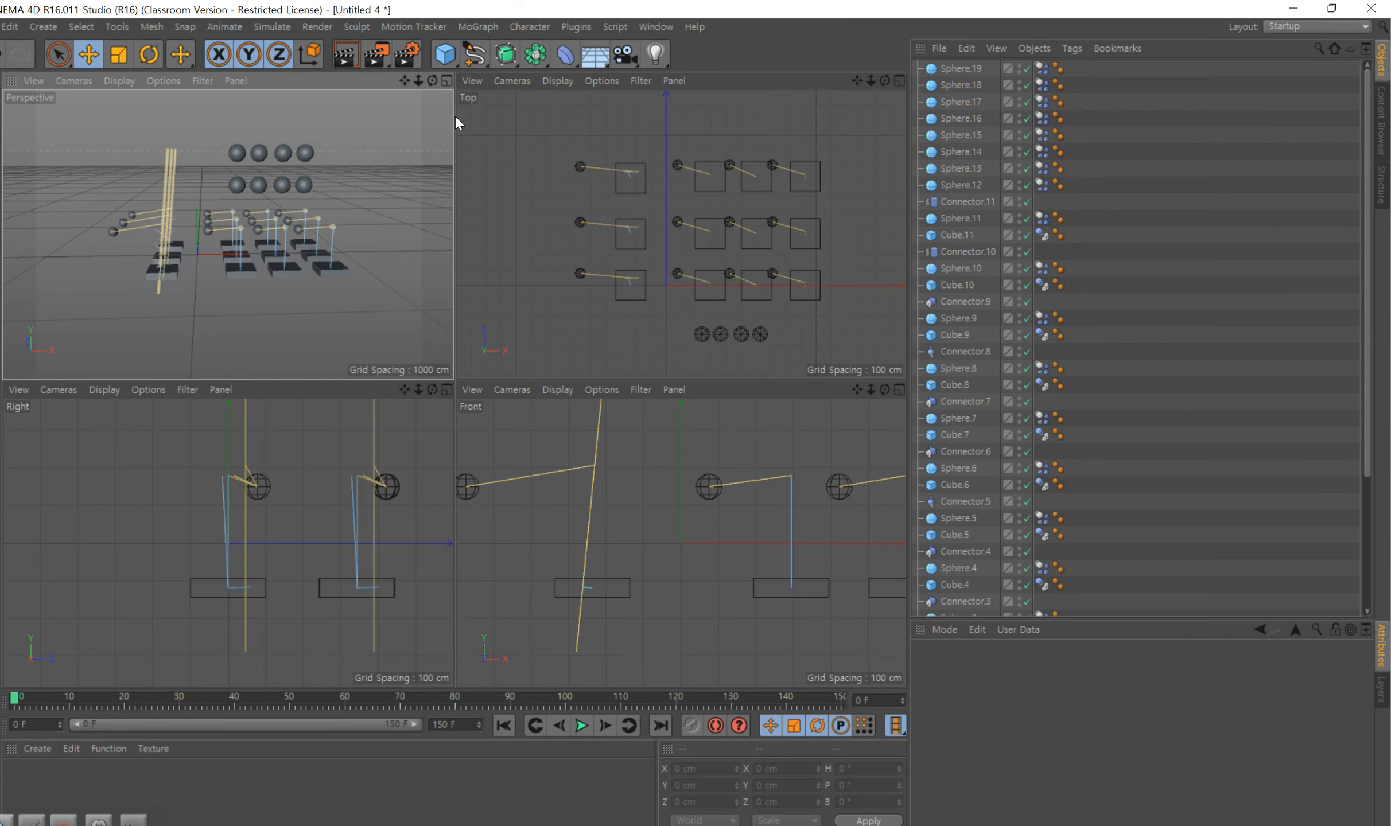
pyautogui.click(447, 82)
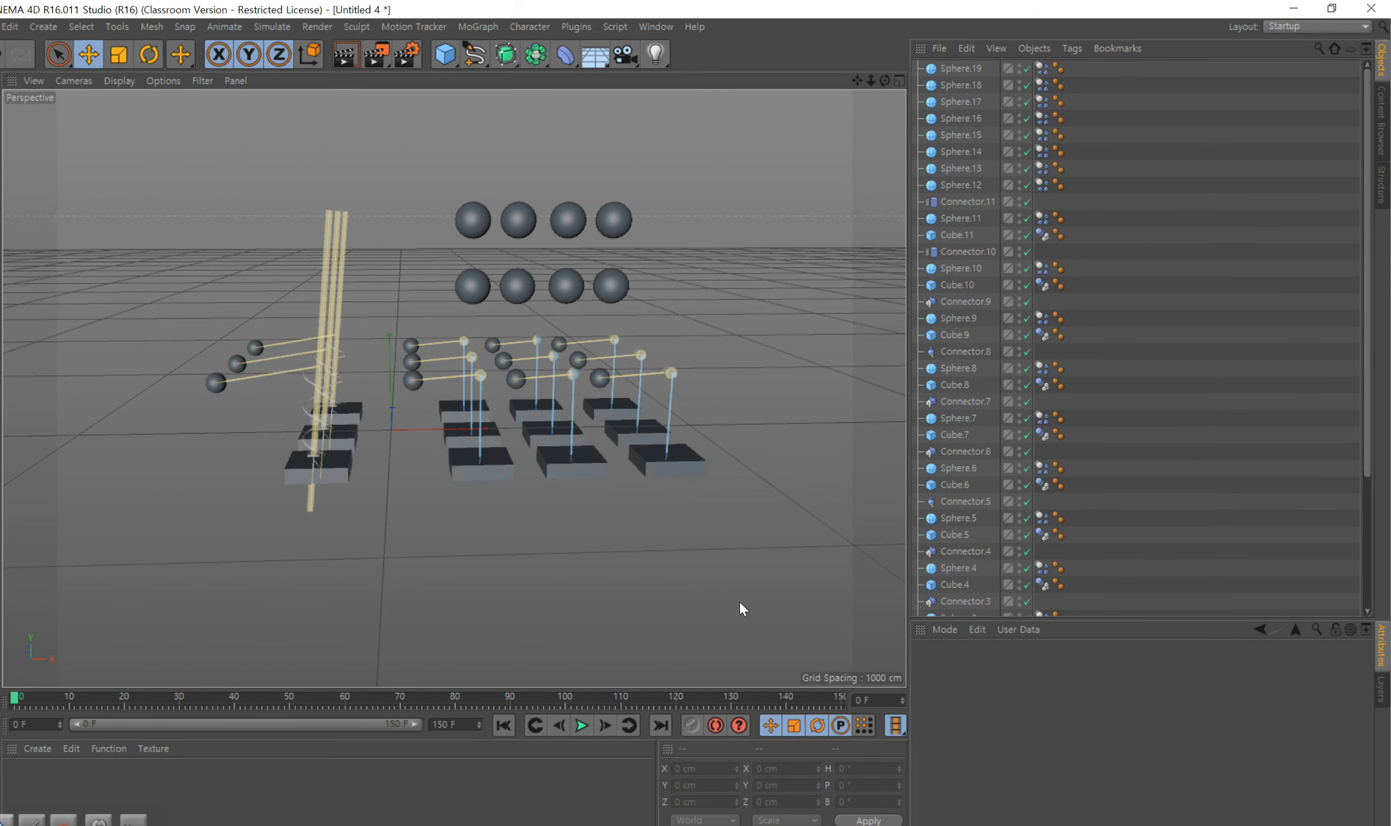
pyautogui.click(581, 726)
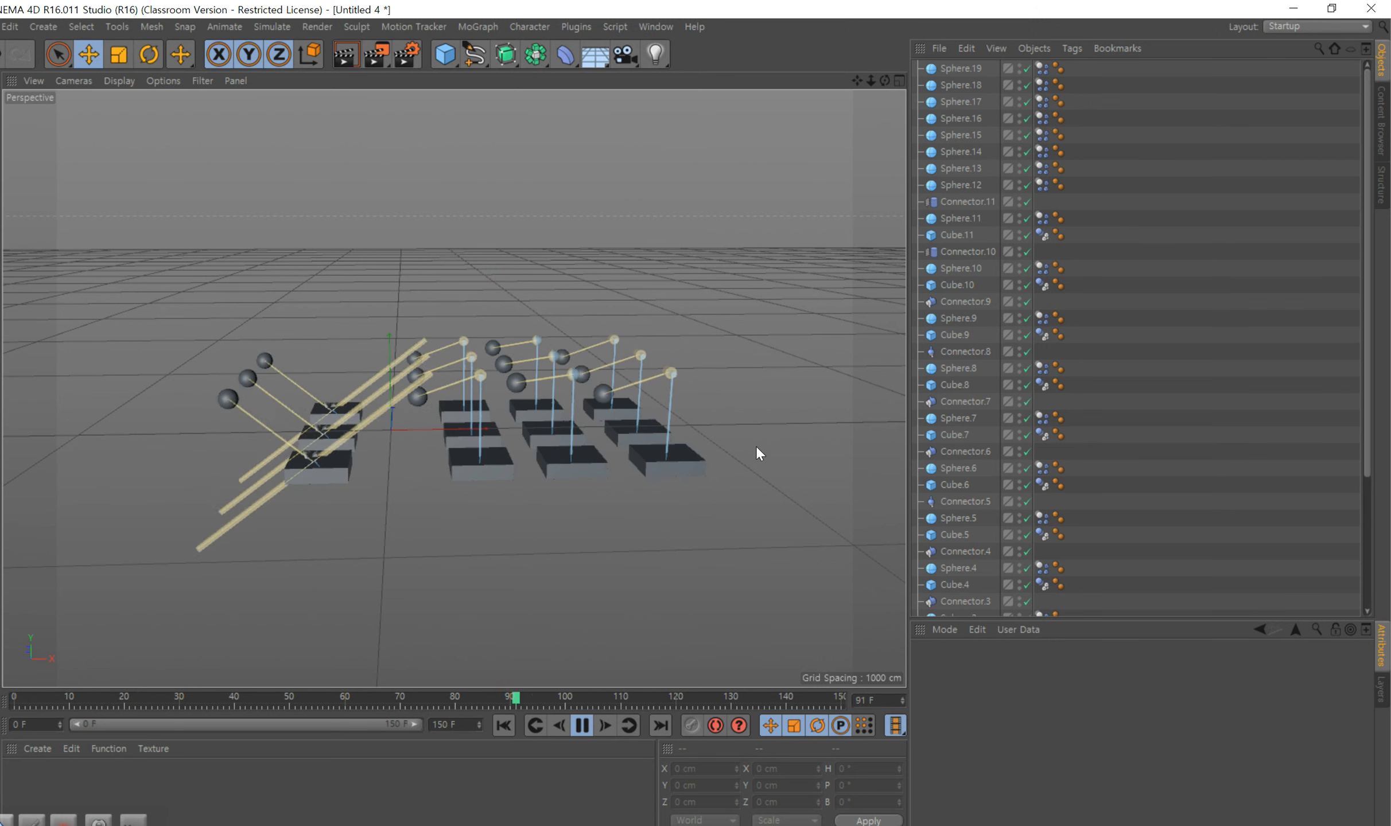
# - Stop the simulation and return the timeline to frame 0
pyautogui.click(581, 726)
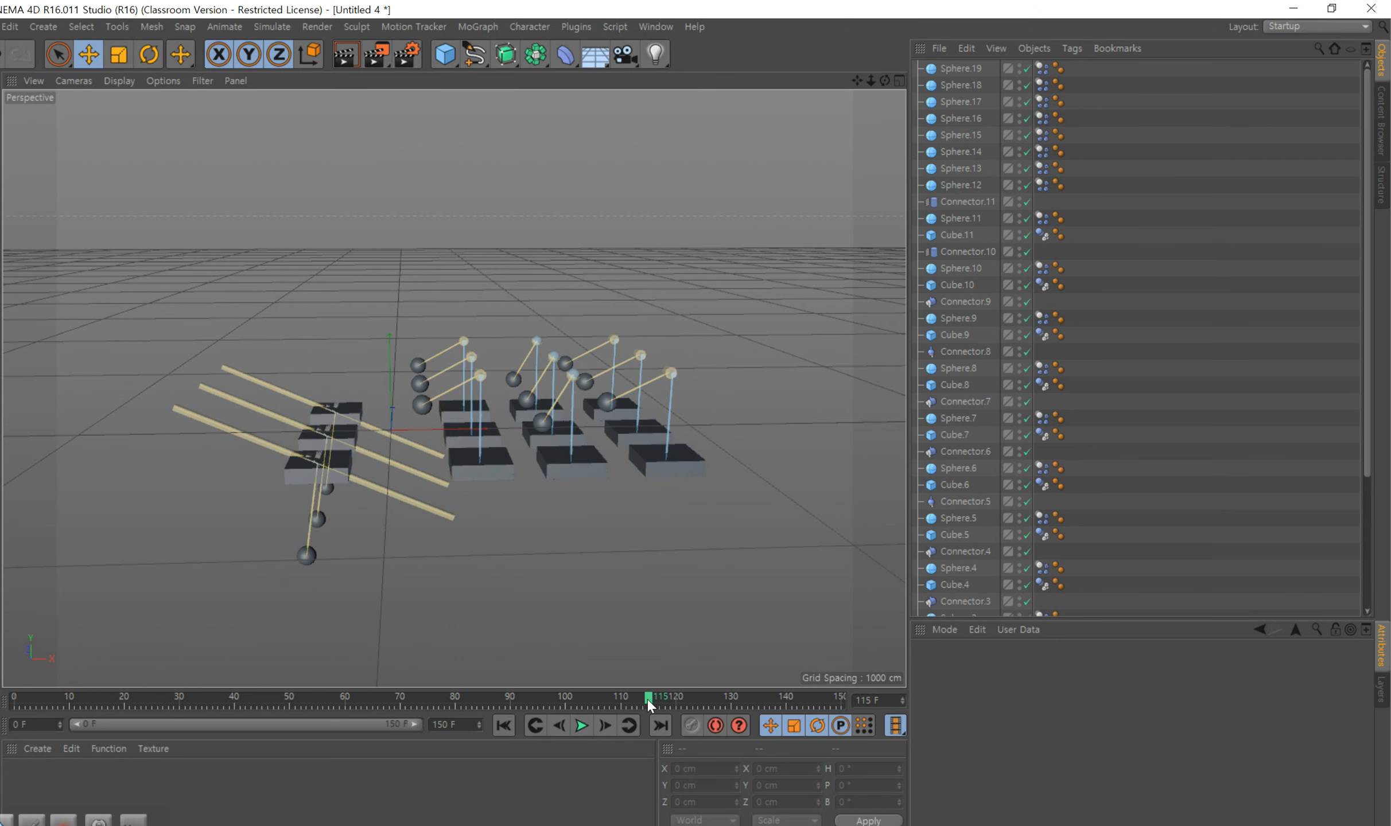
pyautogui.moveTo(607, 701); pyautogui.dragTo(13, 697)
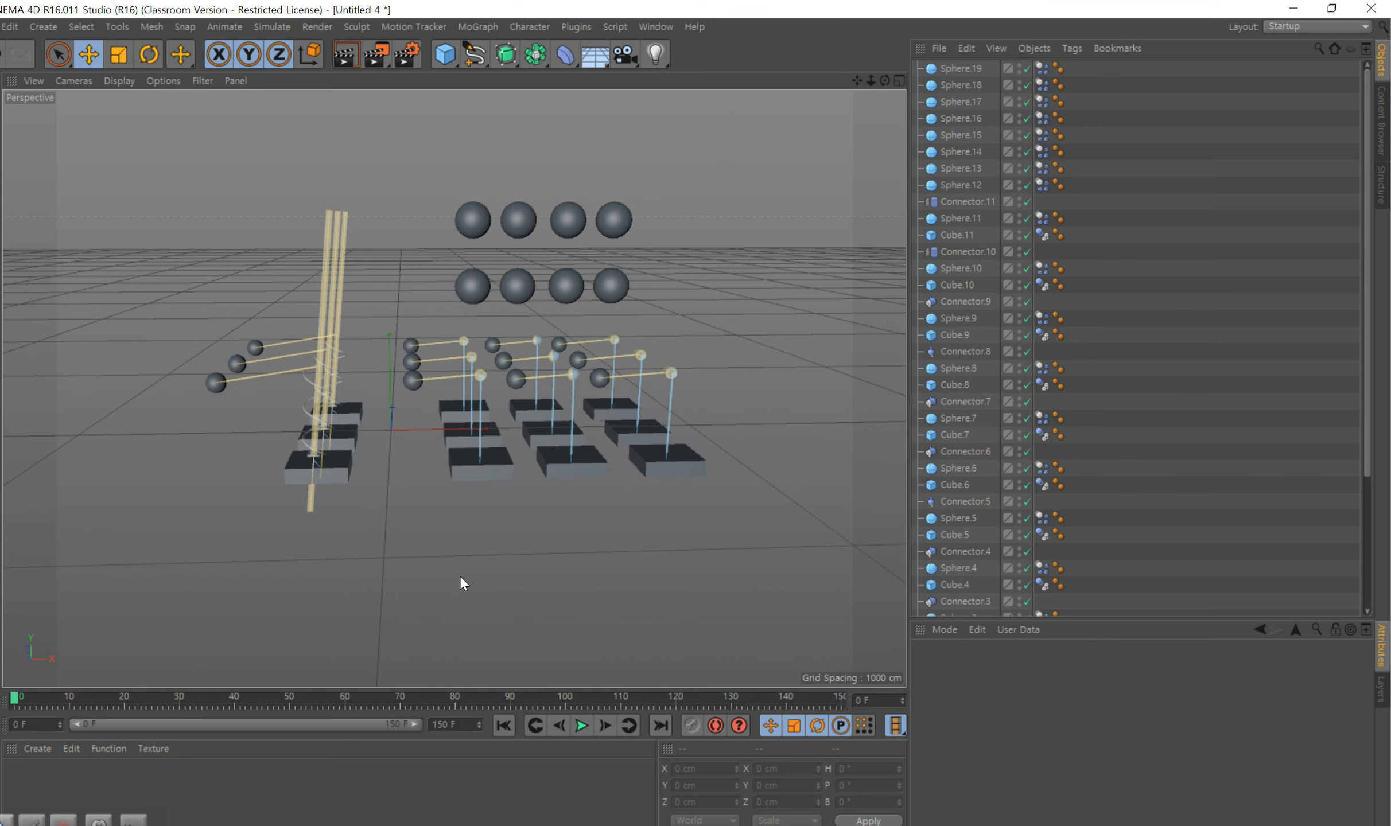
pyautogui.keyDown('alt'); pyautogui.moveTo(450, 382); pyautogui.dragTo(312, 396, button='middle'); pyautogui.keyUp('alt')
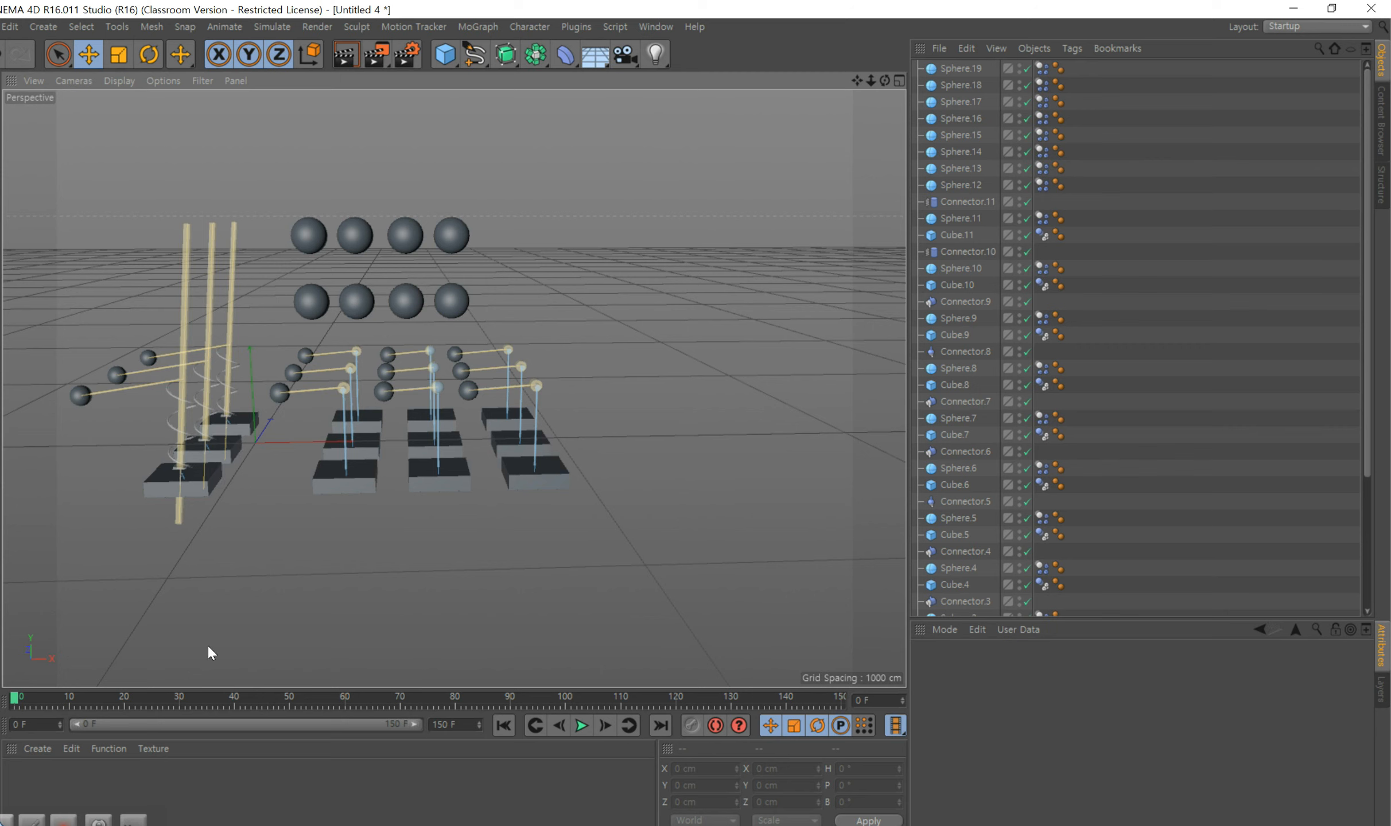
# - Enlarge the object list and examine Cube.2, Sphere.2, Connector.1, Sphere.1, Sphere.19 and Sphere.3 by selecting each in turn
pyautogui.moveTo(1142, 619); pyautogui.dragTo(1135, 803)
pyautogui.moveTo(1132, 629); pyautogui.dragTo(1131, 629)
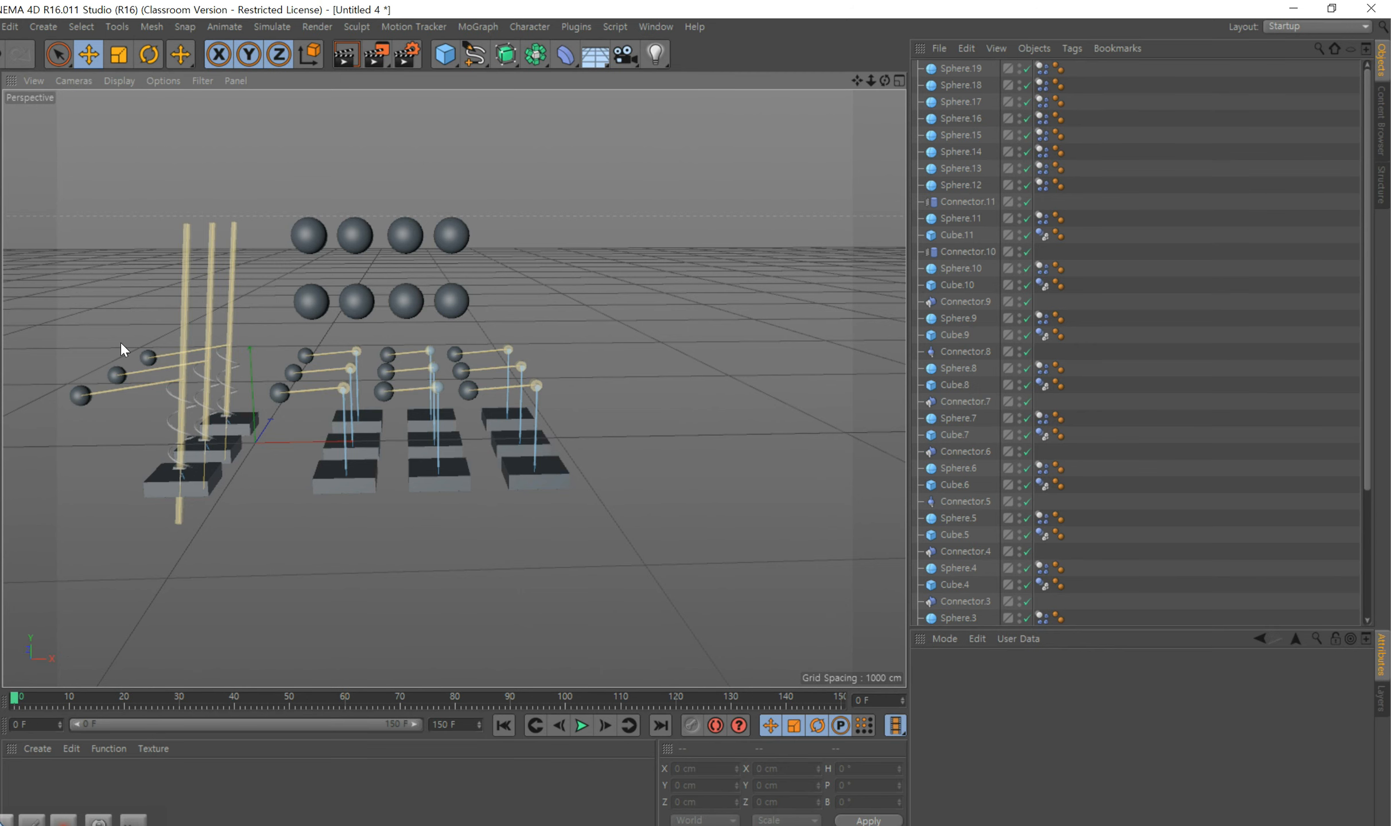
pyautogui.click(193, 493)
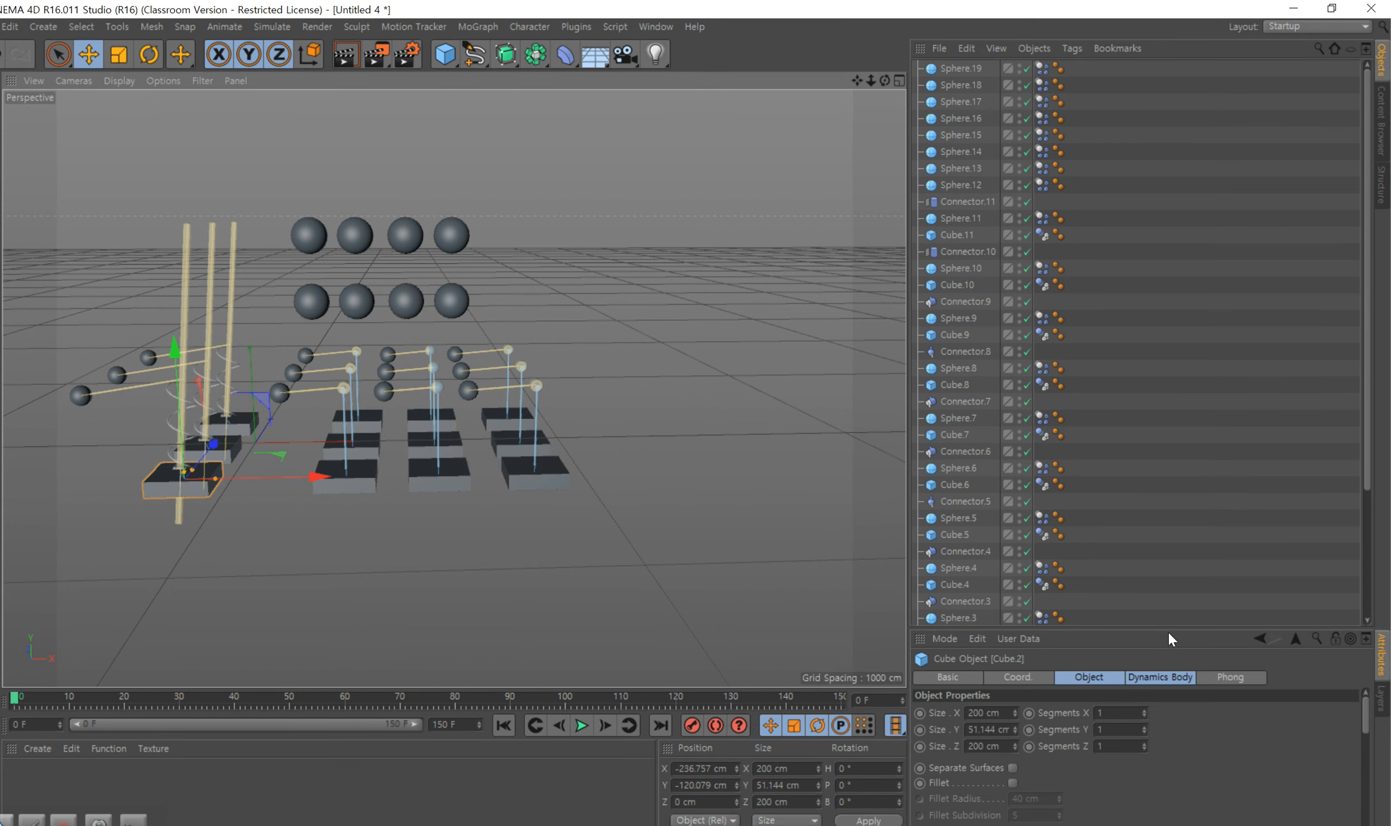
pyautogui.moveTo(1169, 631); pyautogui.dragTo(1153, 754)
pyautogui.click(958, 668)
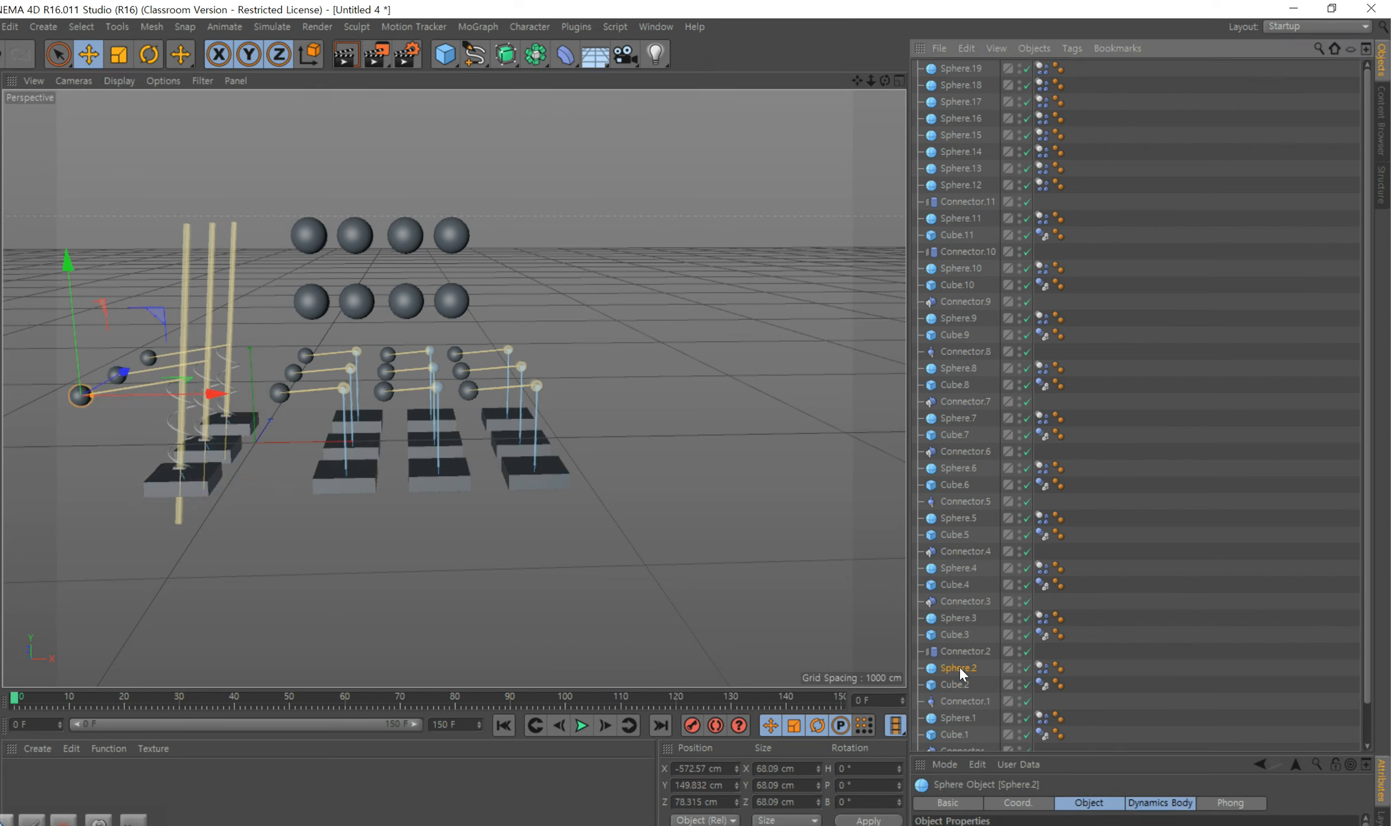
pyautogui.click(964, 701)
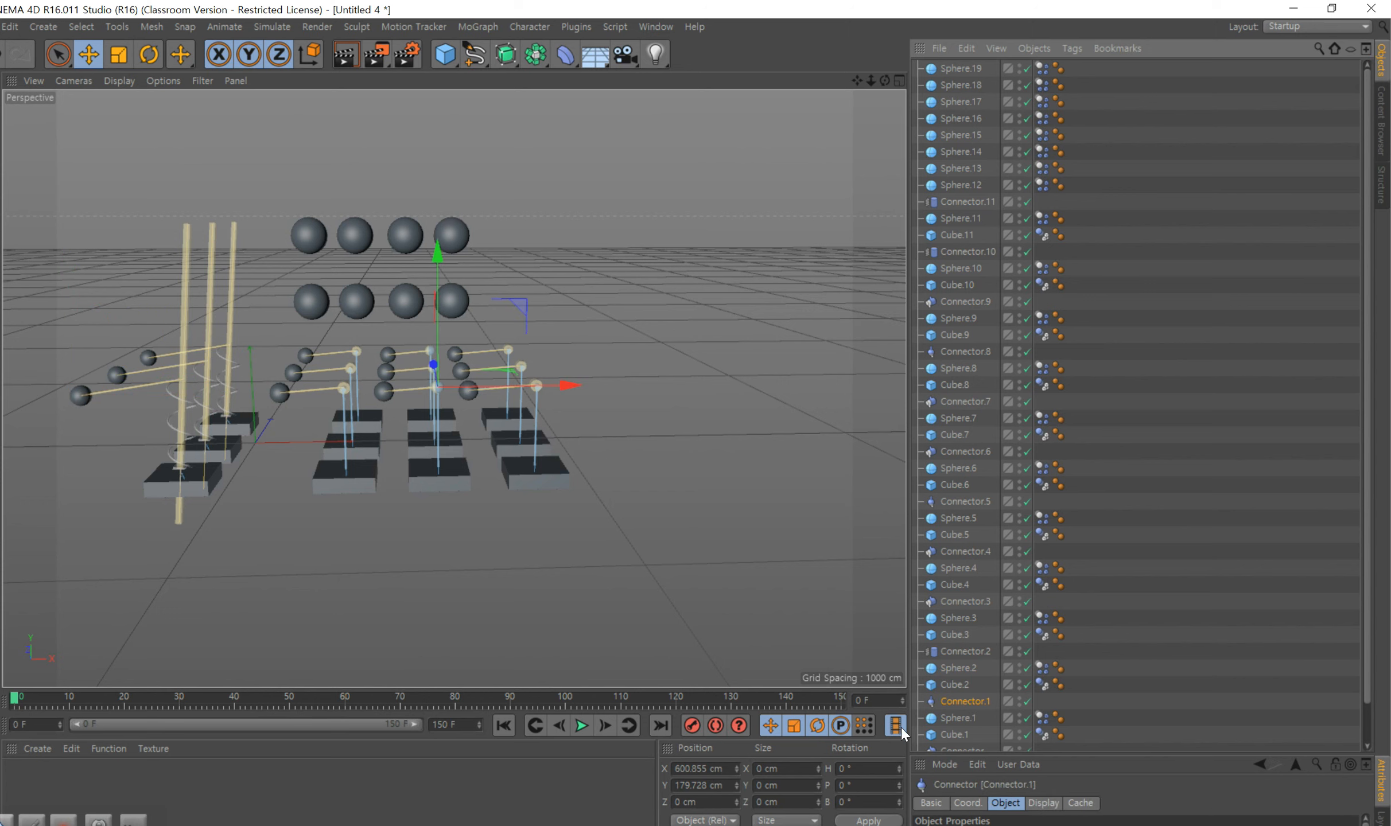
pyautogui.click(952, 719)
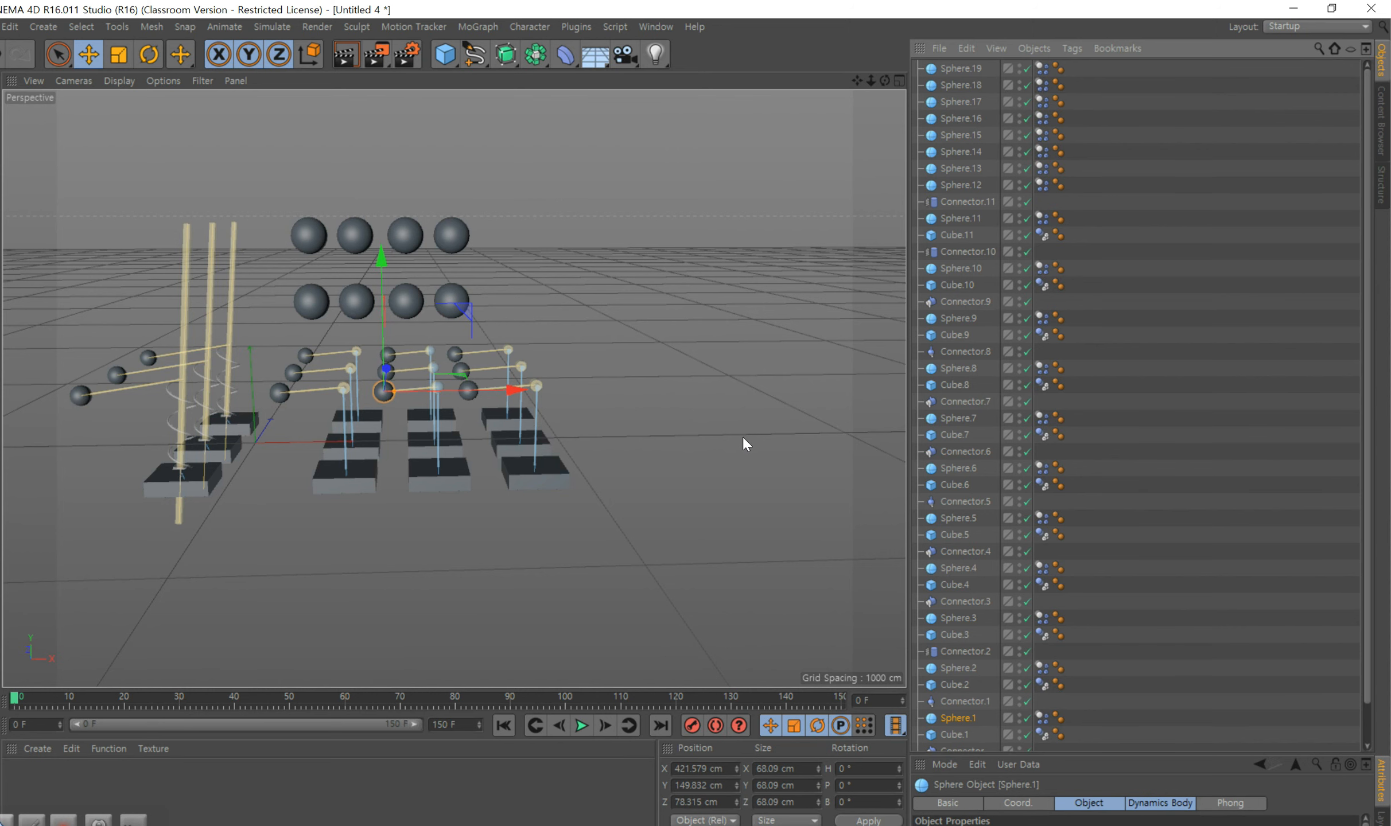
pyautogui.scroll(-2, 743, 437)
pyautogui.scroll(-2, 739, 438)
pyautogui.click(439, 794)
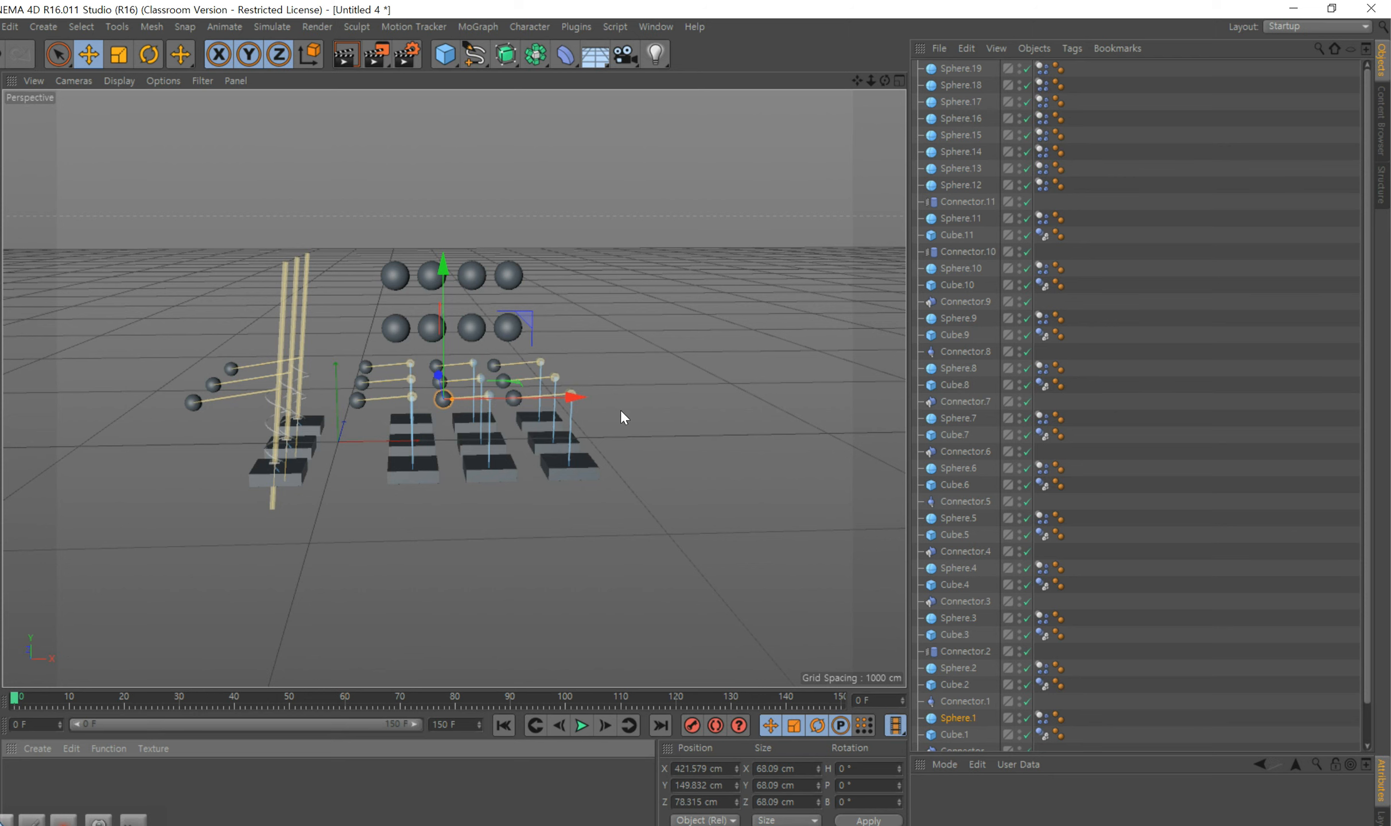
pyautogui.click(506, 331)
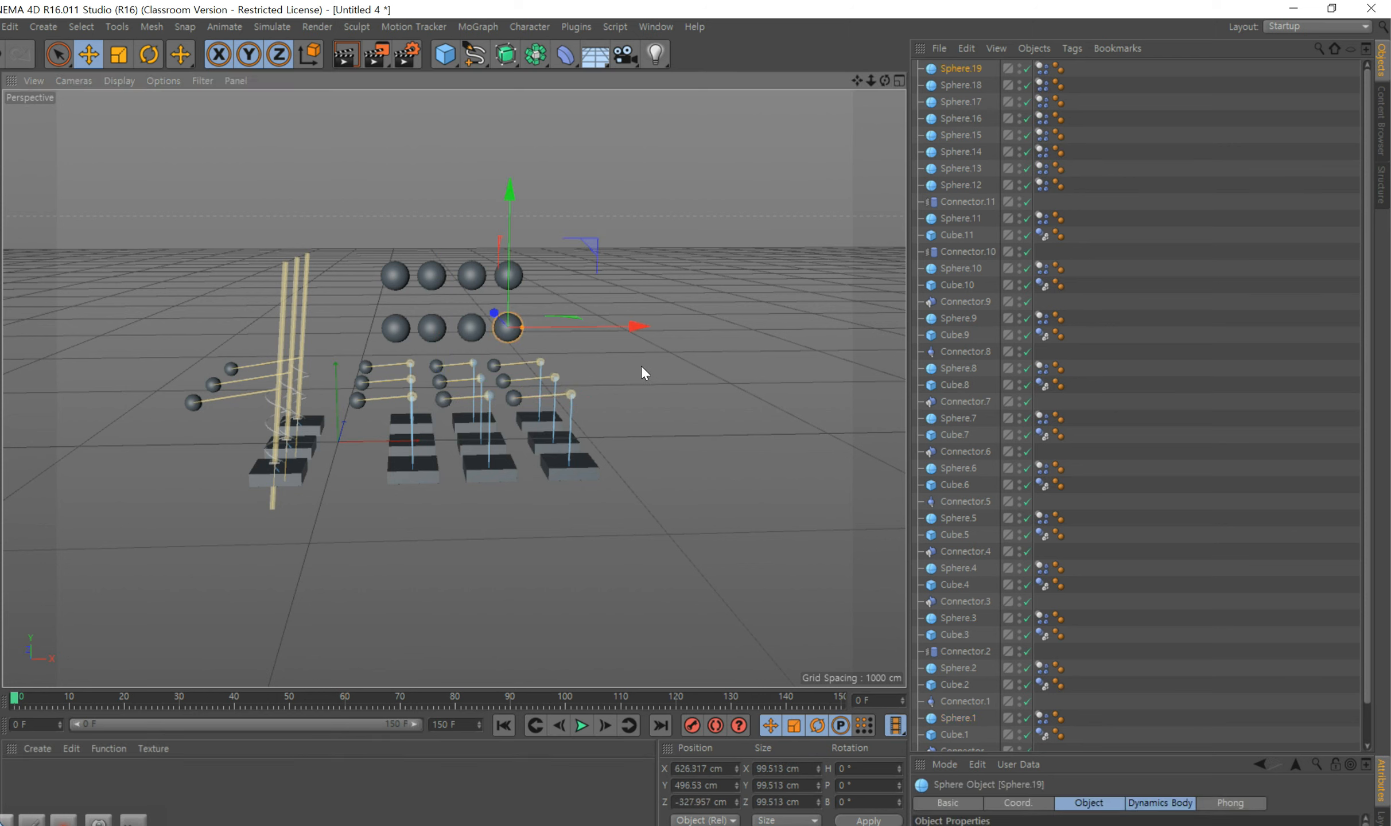
pyautogui.click(513, 398)
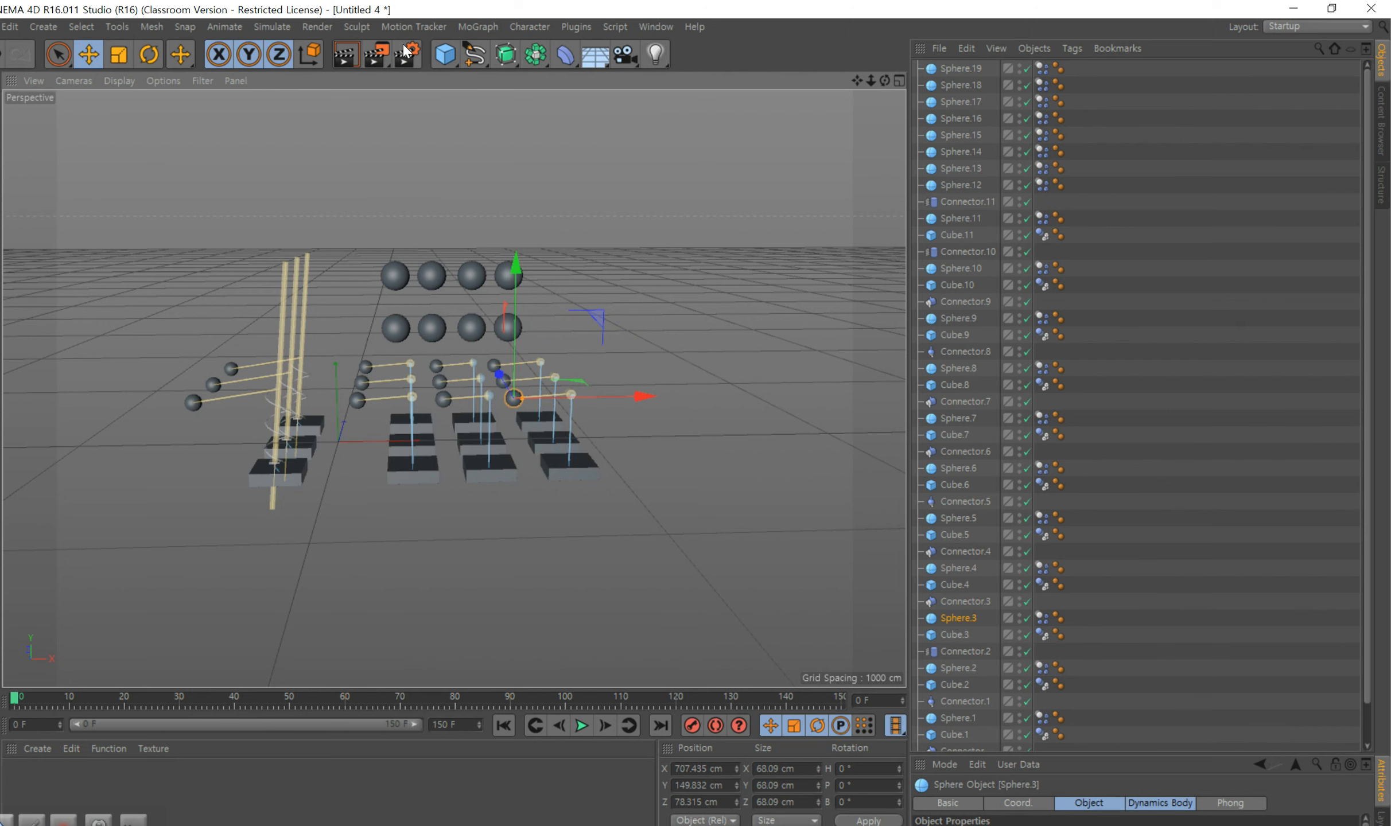
# - Add a cube stretched to about 1939 x 74 x 200 cm and place it below the setups at about Y -484 cm
pyautogui.click(458, 53)
pyautogui.moveTo(337, 413); pyautogui.dragTo(336, 437)
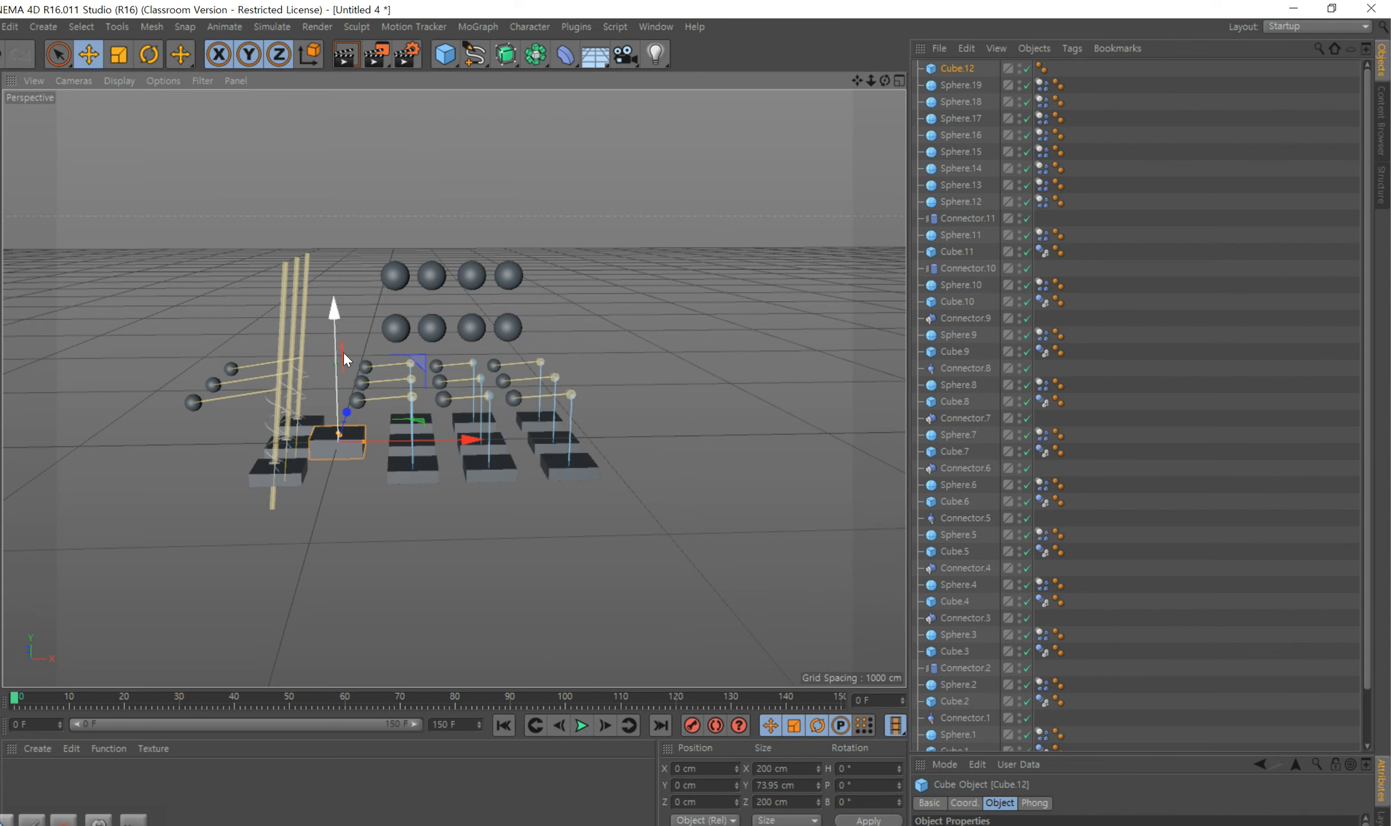
pyautogui.moveTo(332, 370); pyautogui.dragTo(331, 428)
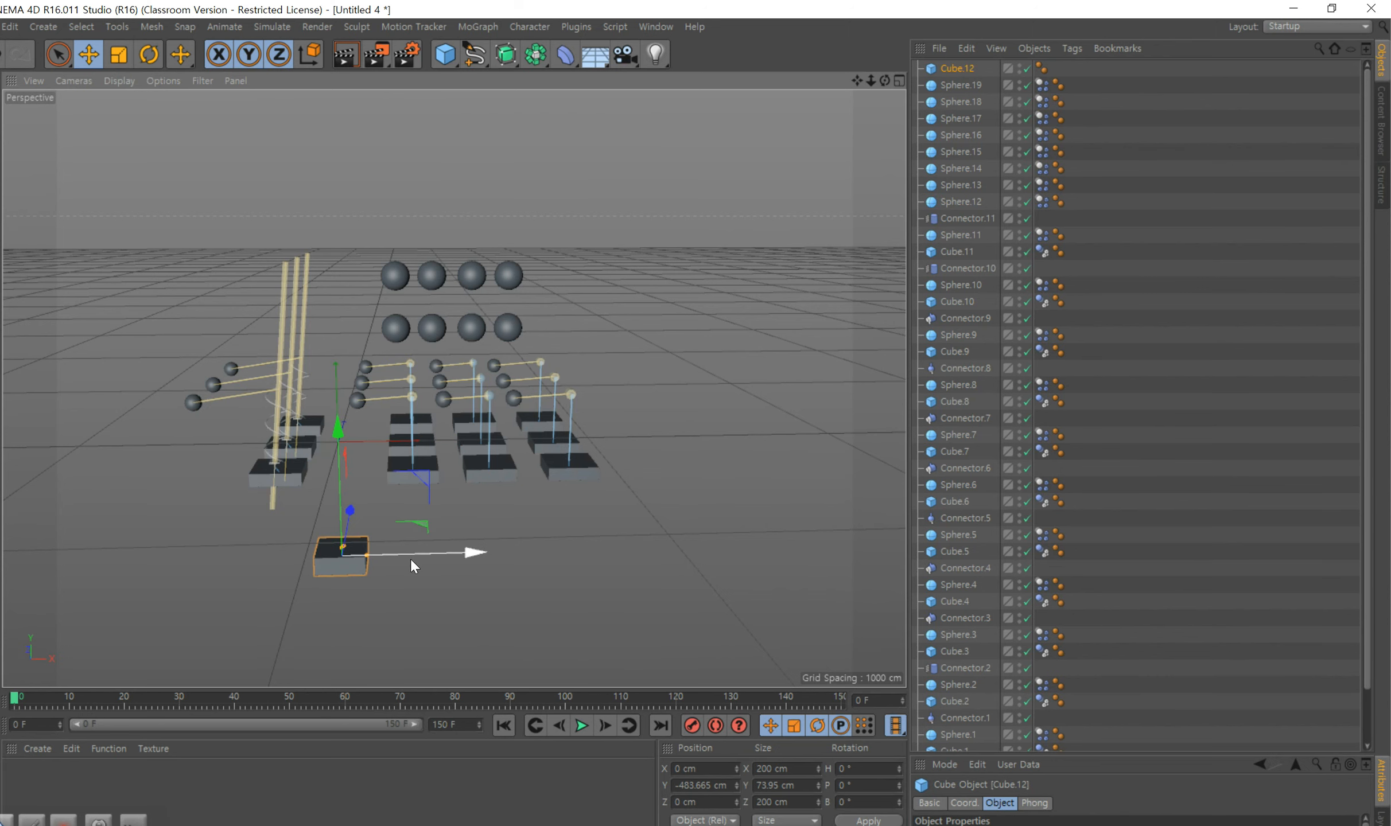
pyautogui.moveTo(370, 556); pyautogui.dragTo(727, 500)
# - Move the new slab along Z in the Top view to about -311 cm, beneath the dropping spheres
pyautogui.click(898, 83)
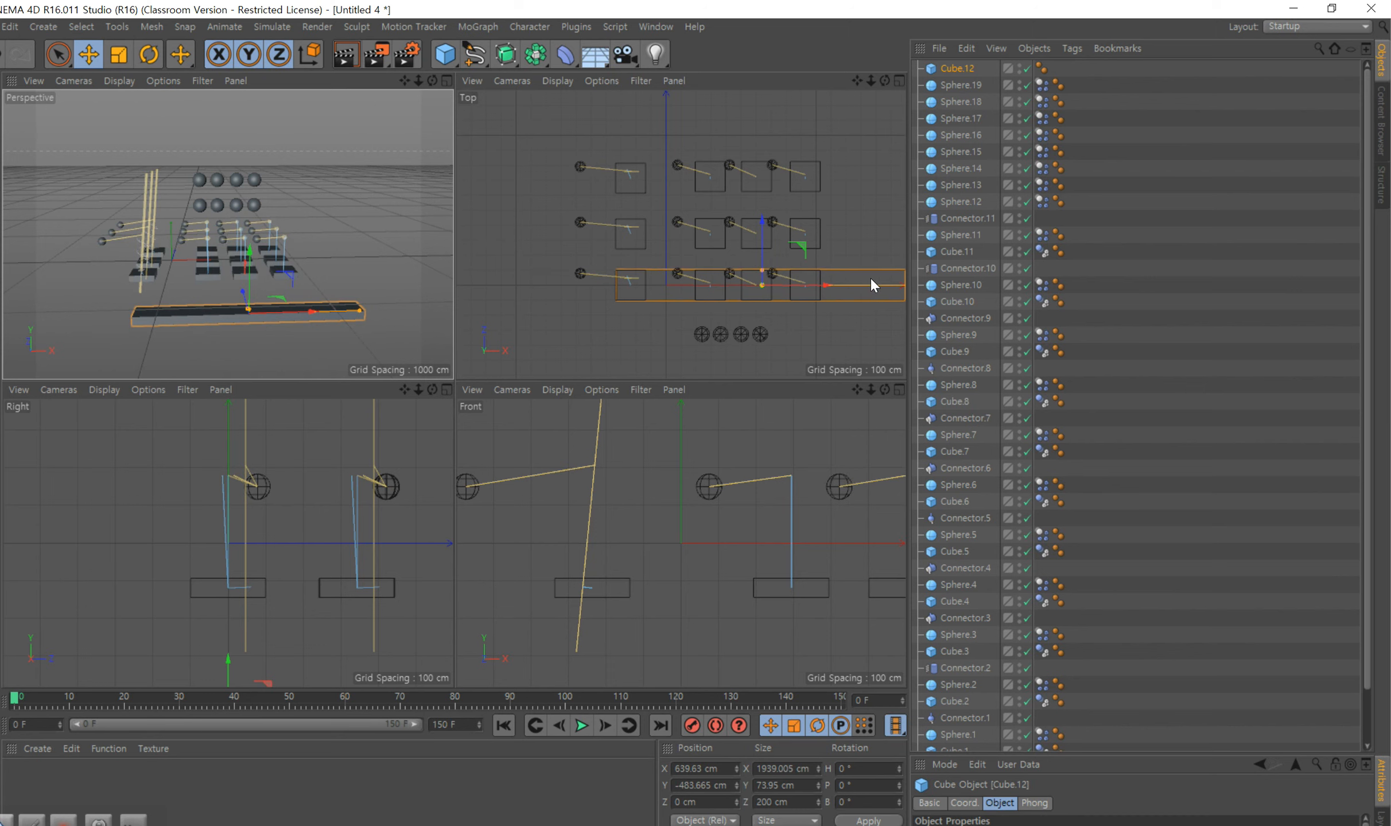
pyautogui.moveTo(758, 214); pyautogui.dragTo(764, 267)
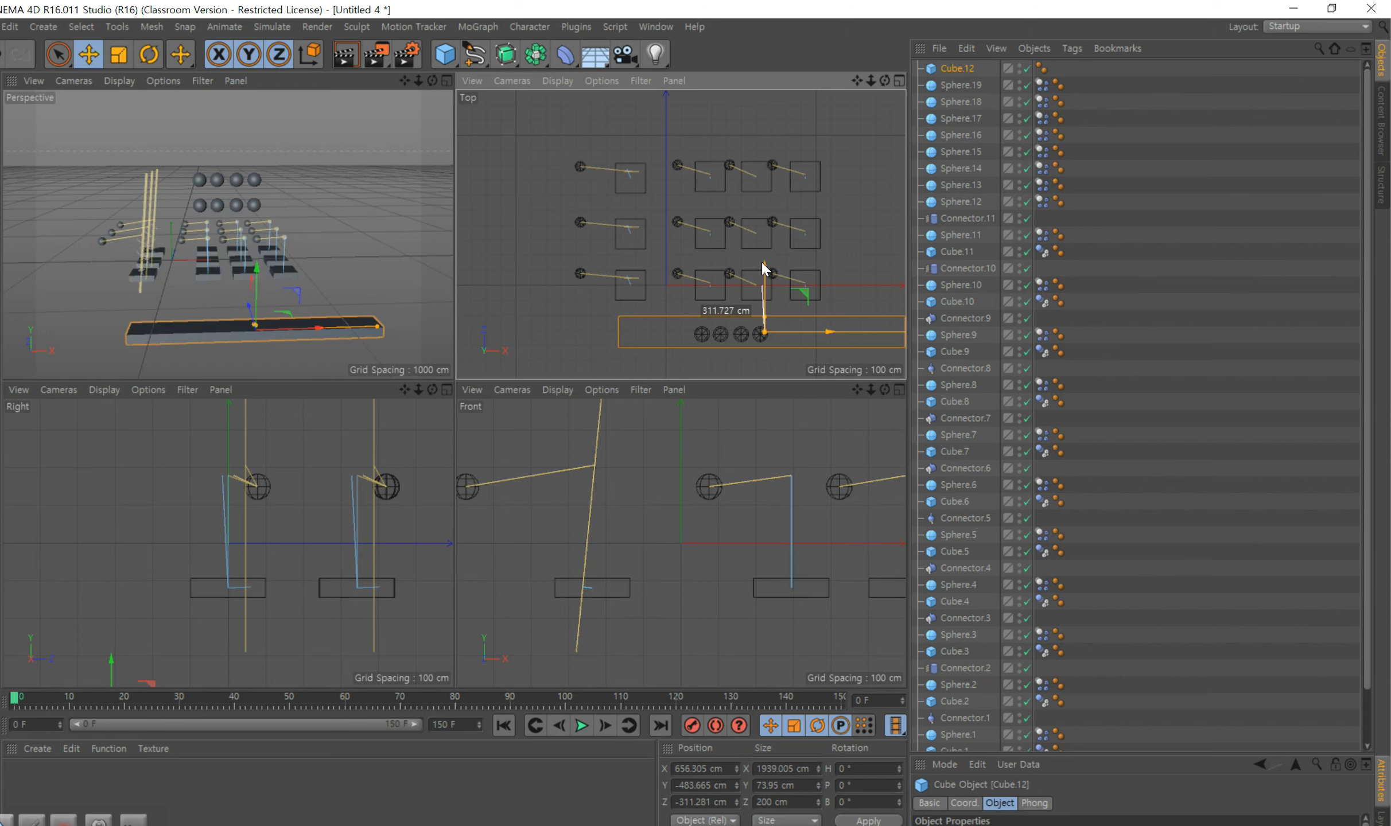
pyautogui.click(328, 324)
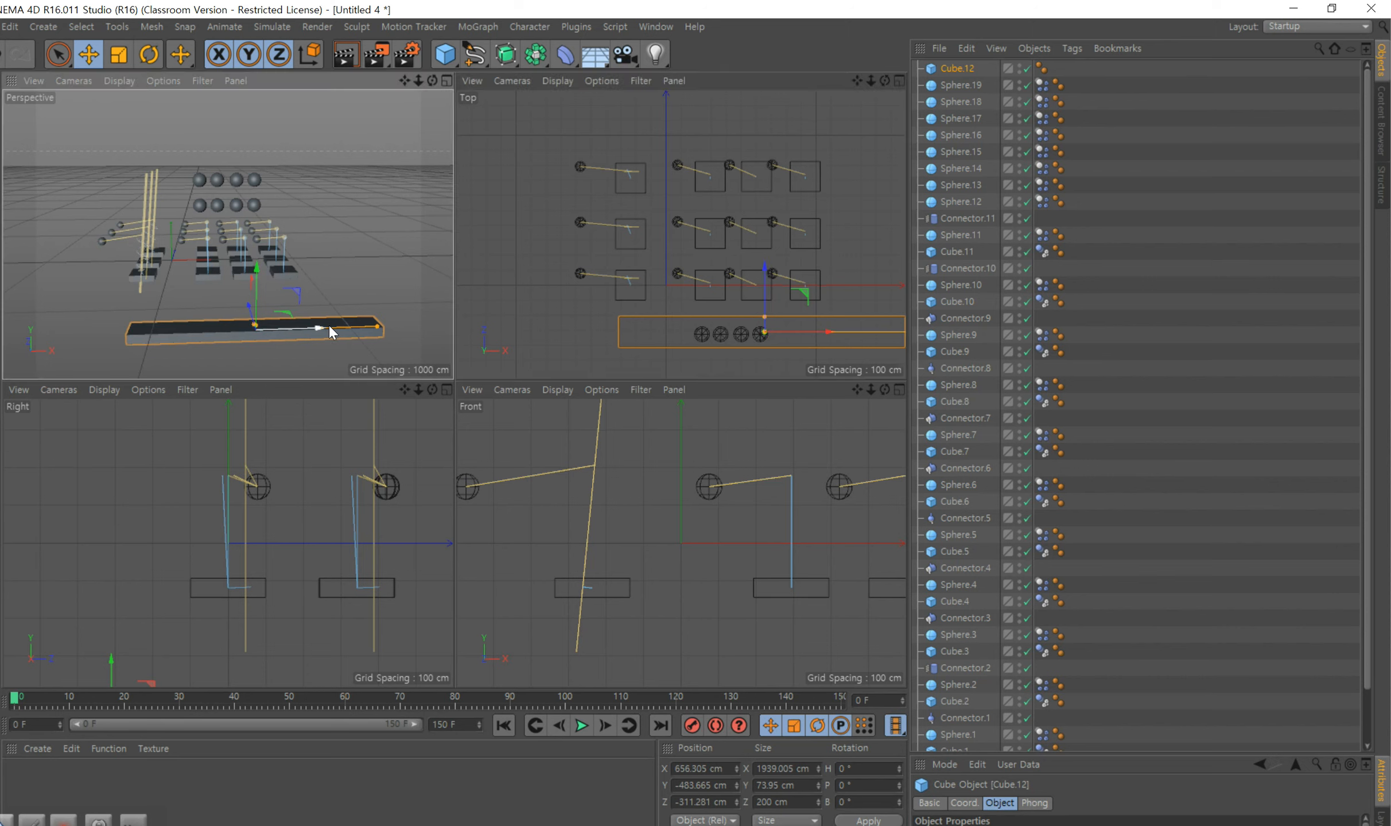
# - Rotate the slab to about H -11.4°, P -1.7°, B -12.6° and shift it along its length to about X 537 cm
pyautogui.click(148, 55)
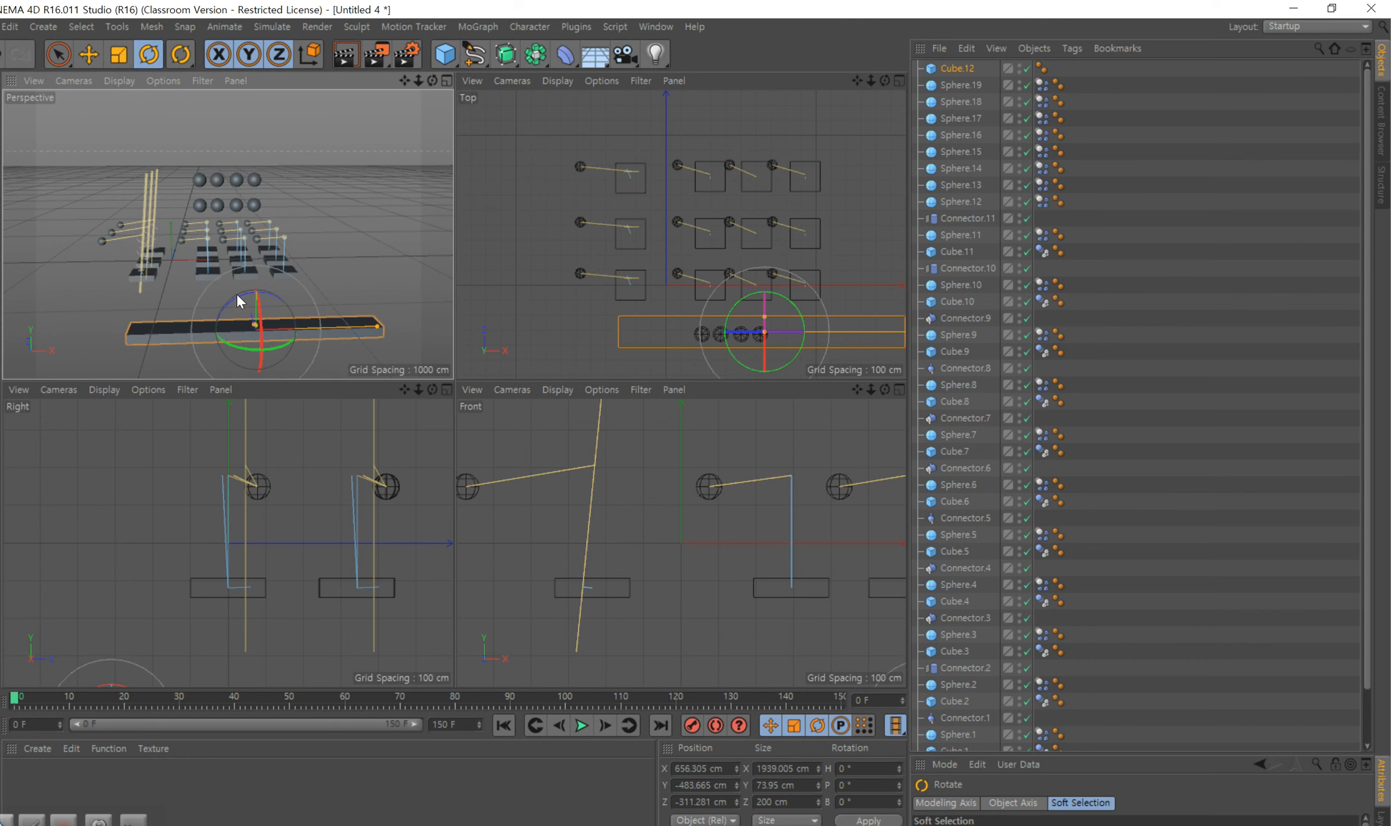
pyautogui.moveTo(237, 293); pyautogui.dragTo(226, 295)
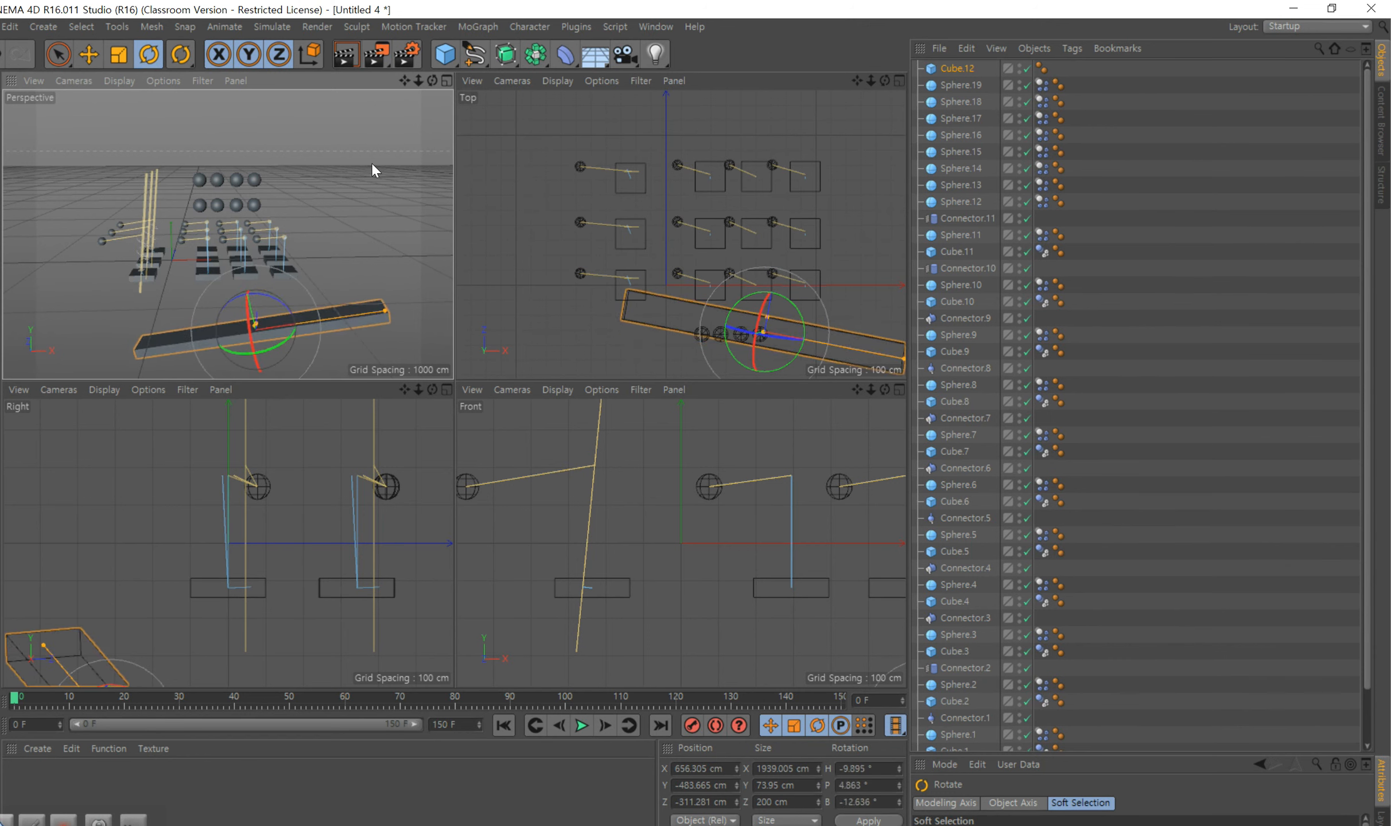
pyautogui.click(444, 83)
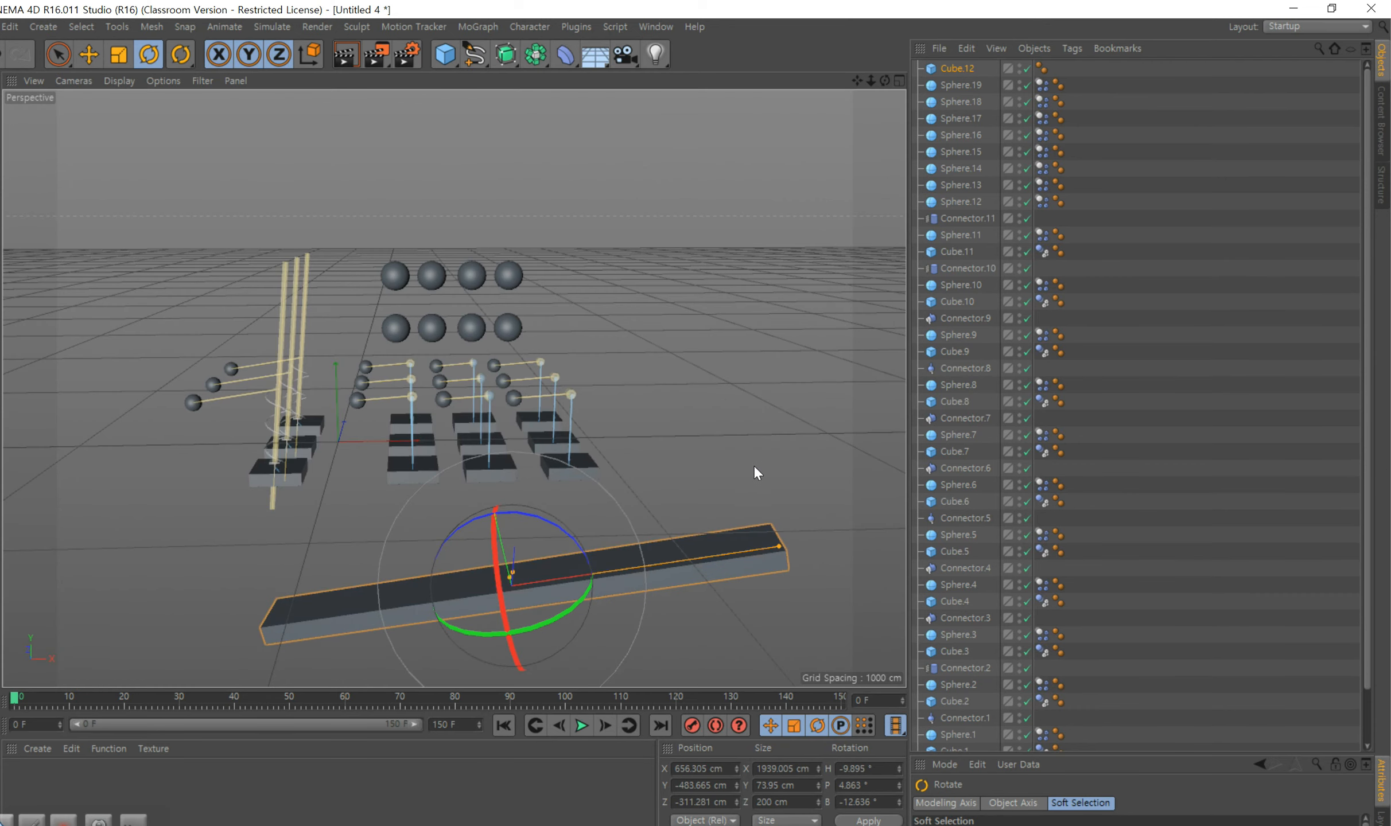
pyautogui.moveTo(491, 516); pyautogui.dragTo(489, 508)
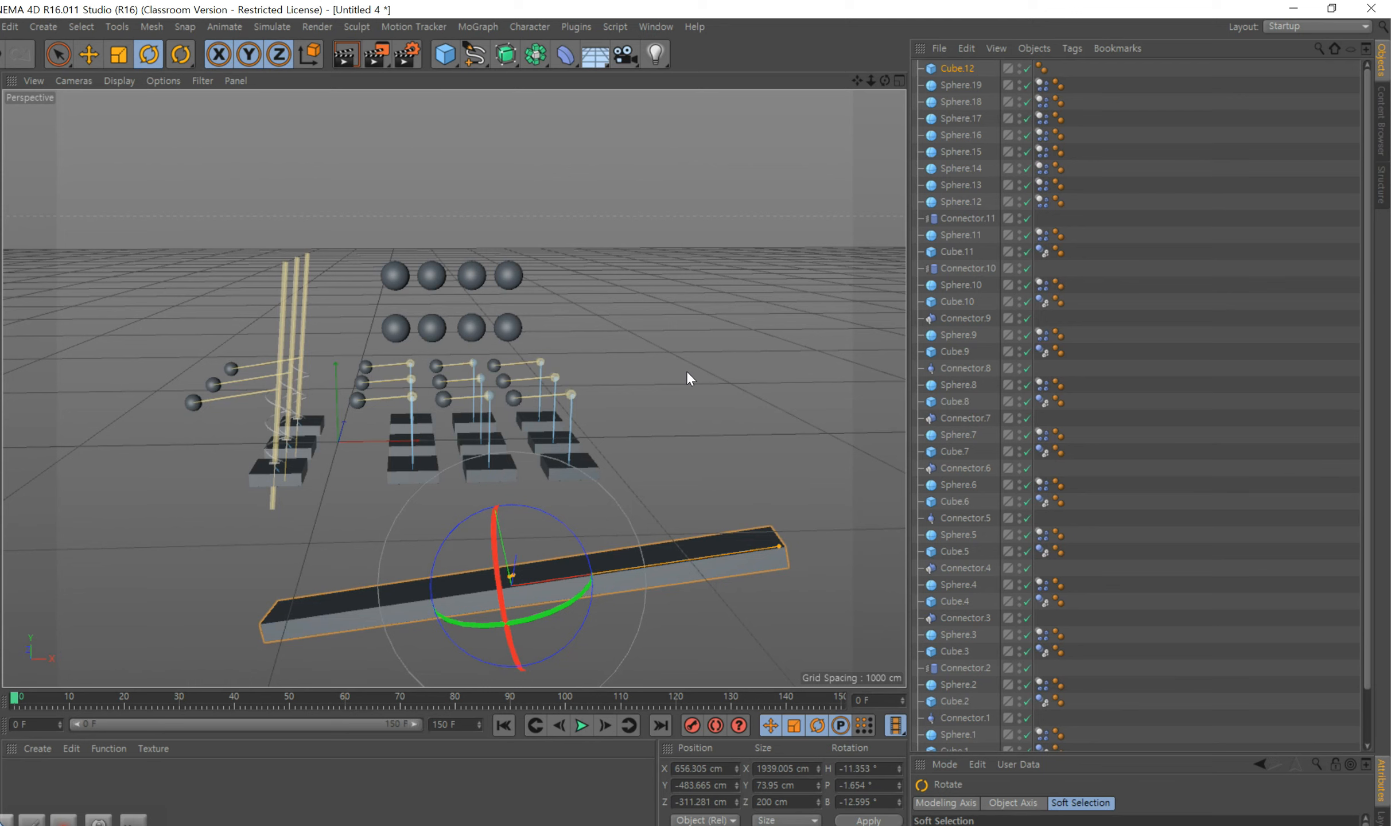
pyautogui.click(94, 59)
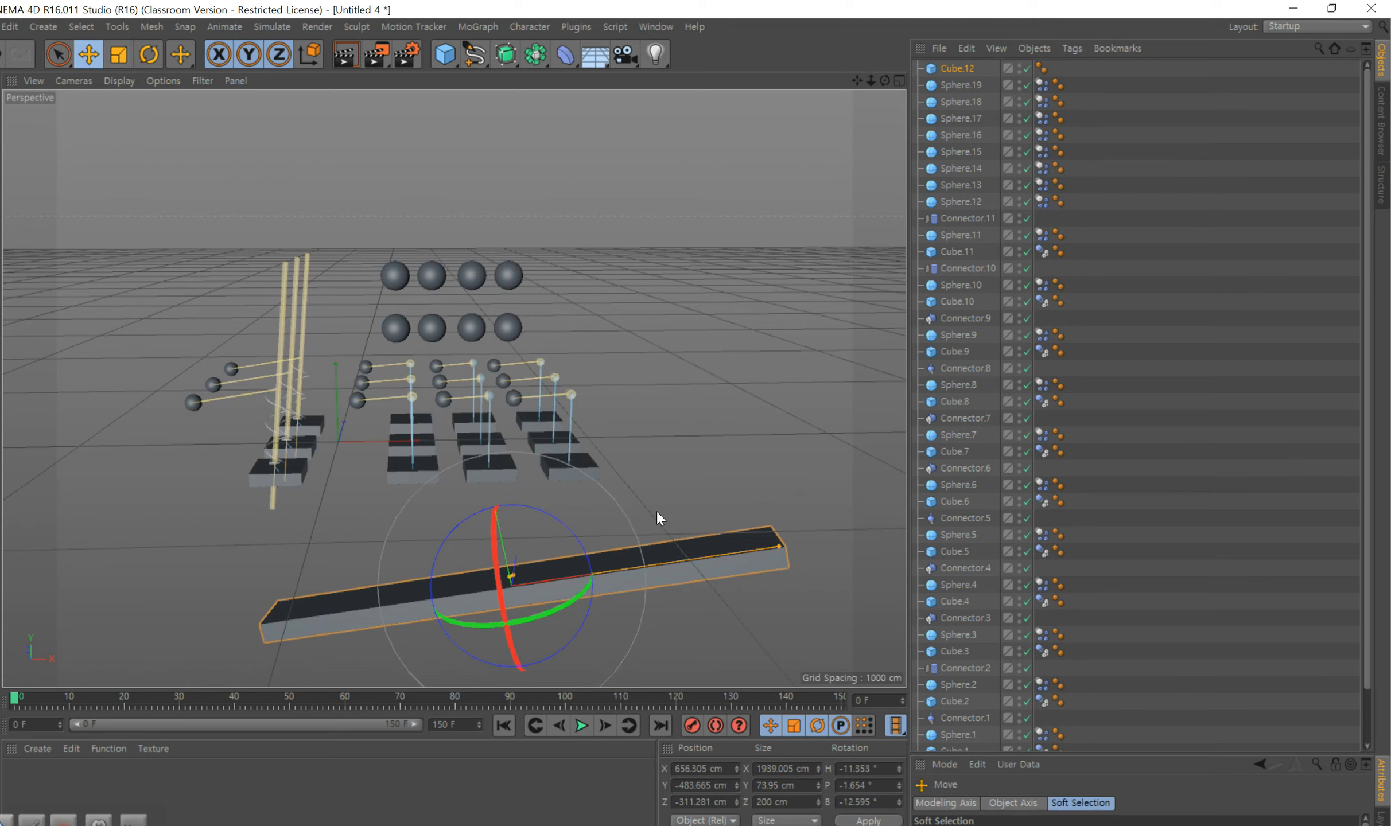
pyautogui.moveTo(752, 546); pyautogui.dragTo(726, 552)
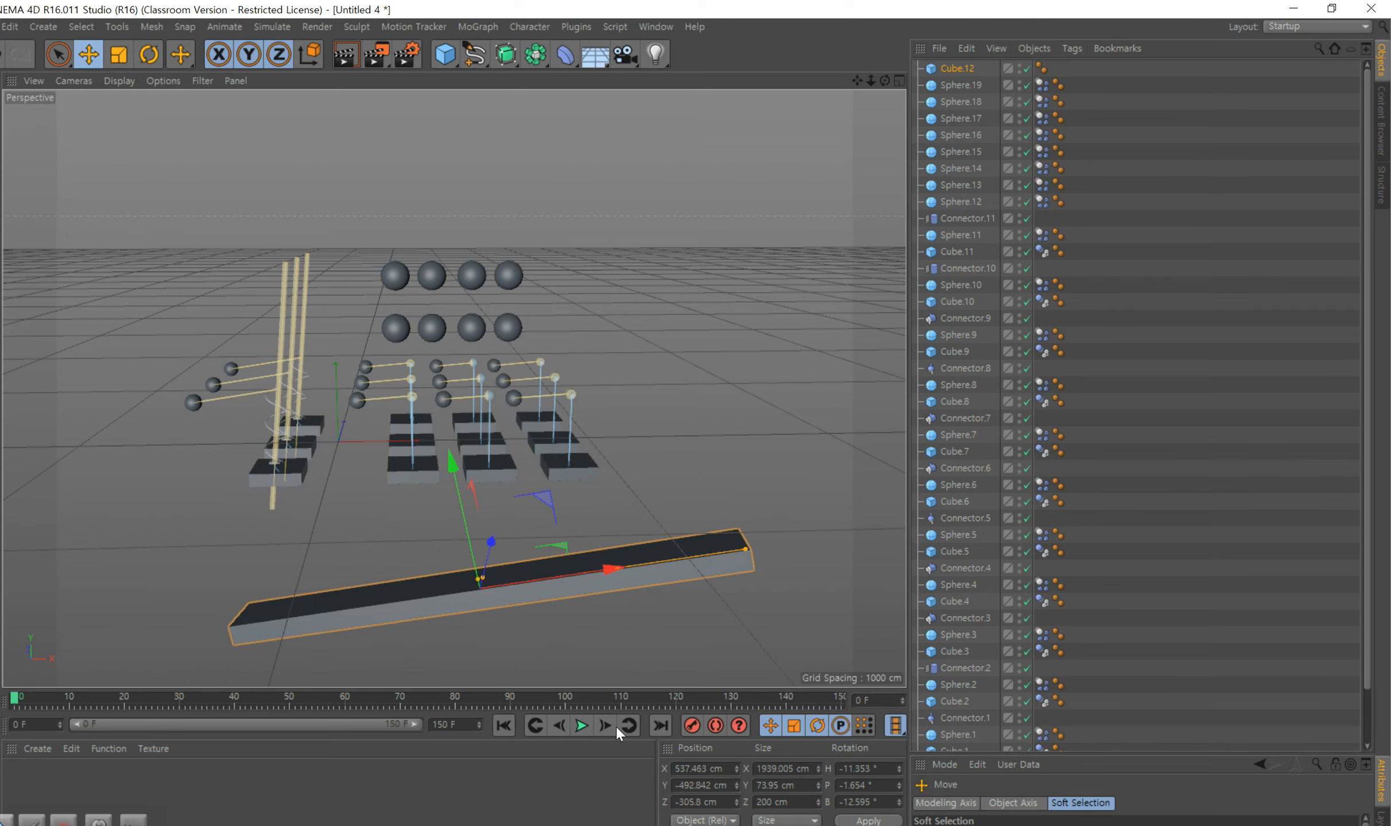
# - Play the simulation with the tilted slab, switch to the four-view layout, stop playback and return to frame 0
pyautogui.click(582, 726)
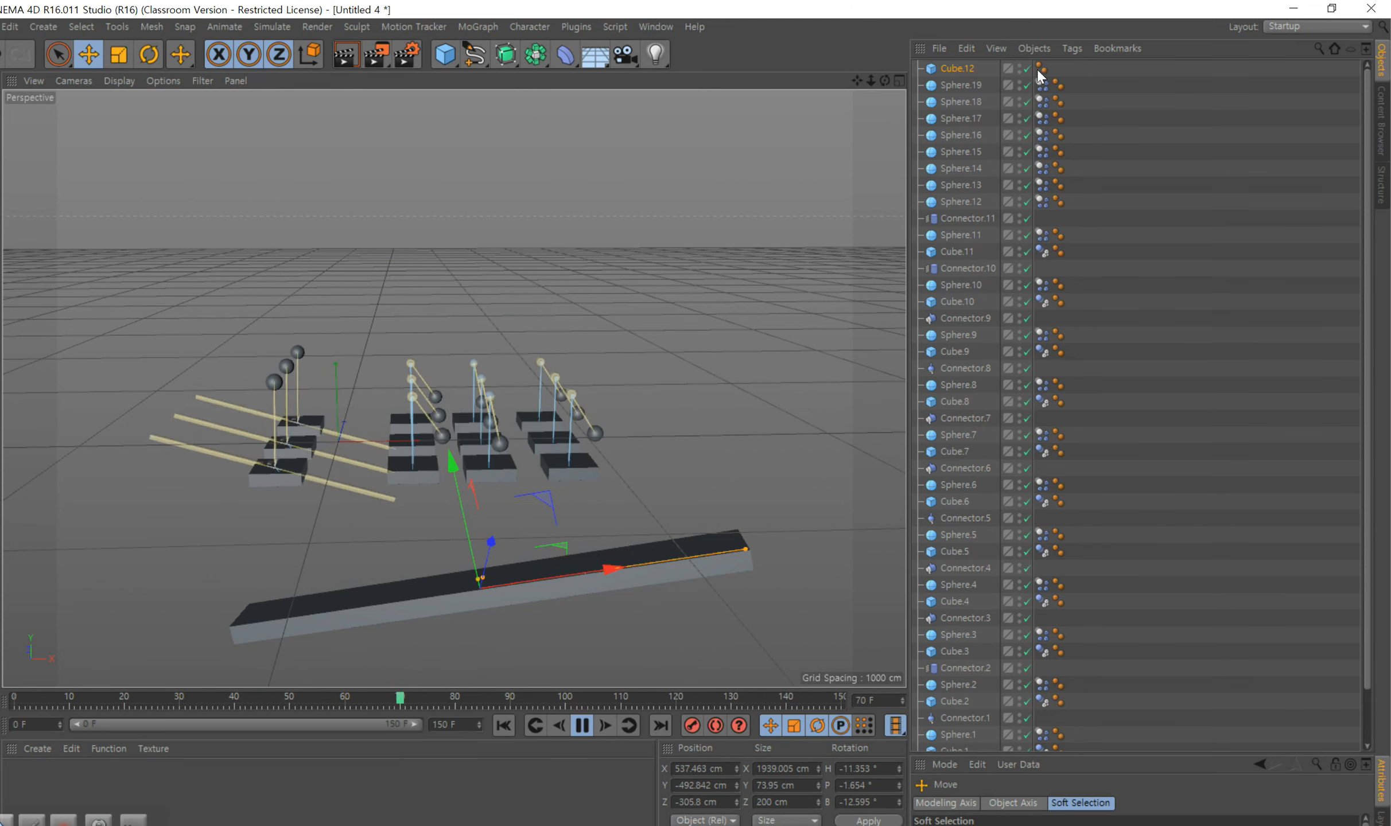
pyautogui.click(900, 80)
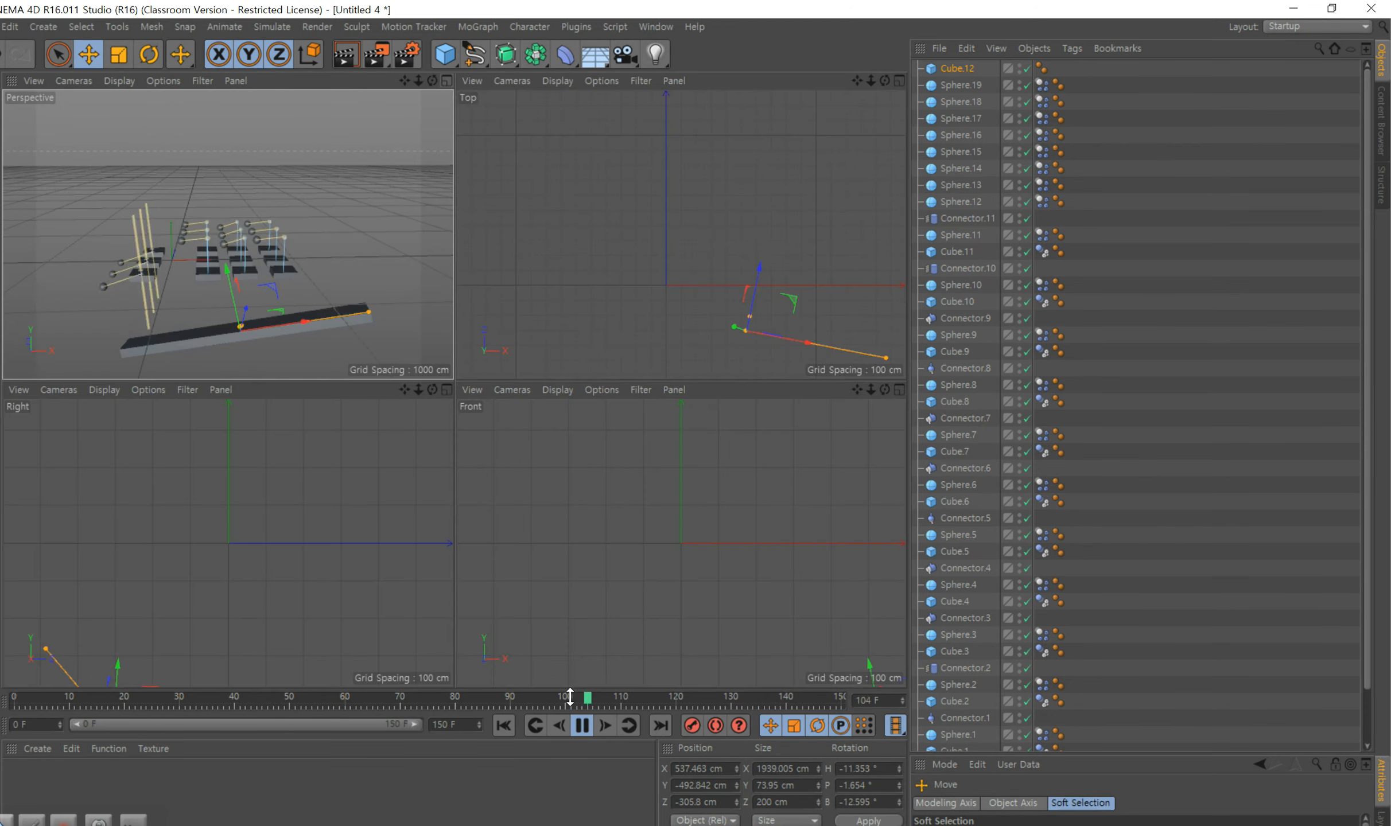
pyautogui.click(582, 726)
pyautogui.moveTo(690, 707); pyautogui.dragTo(15, 707)
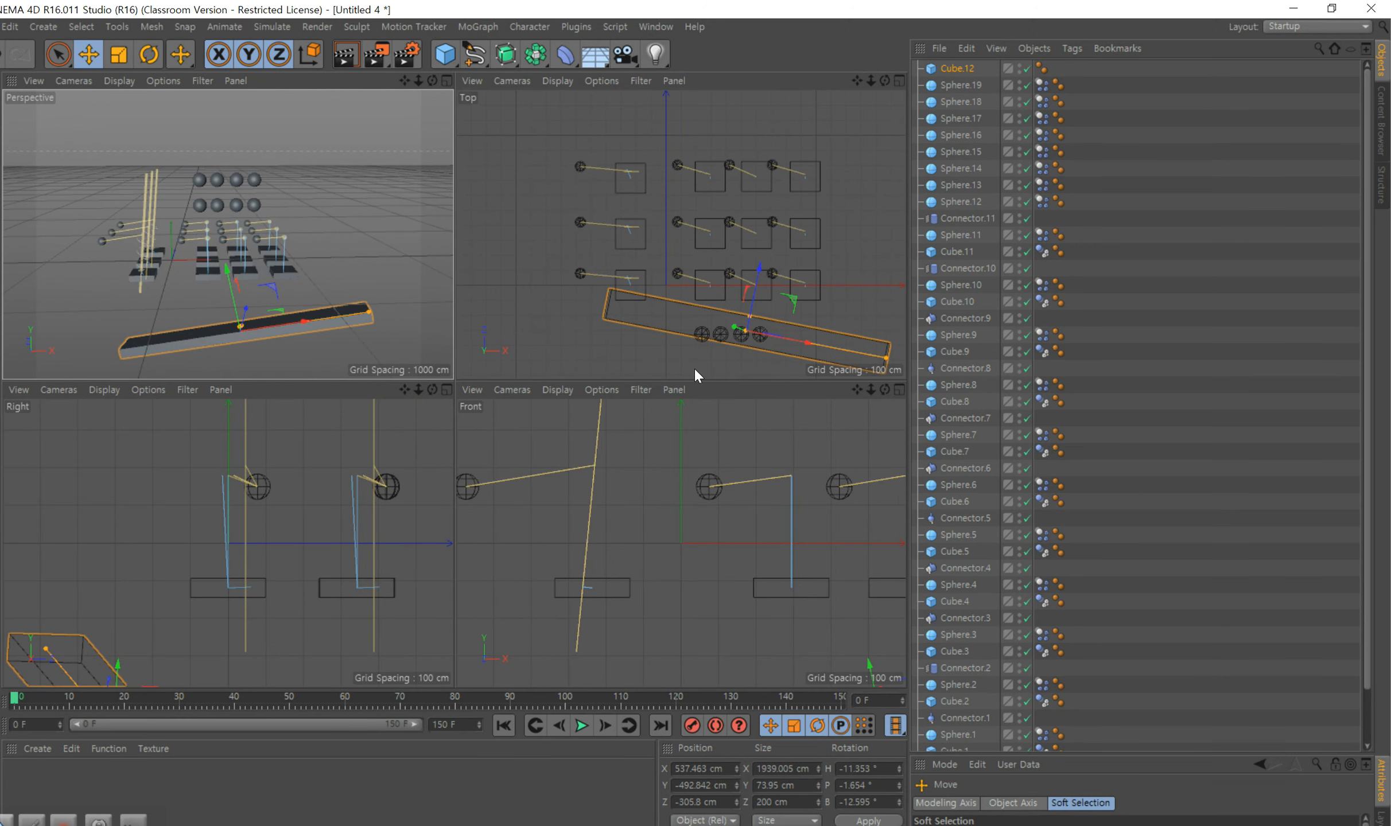
# - Widen the slab to about 348 cm in Z and move it to about Z -357 cm in the Top view
pyautogui.moveTo(749, 319); pyautogui.dragTo(748, 304)
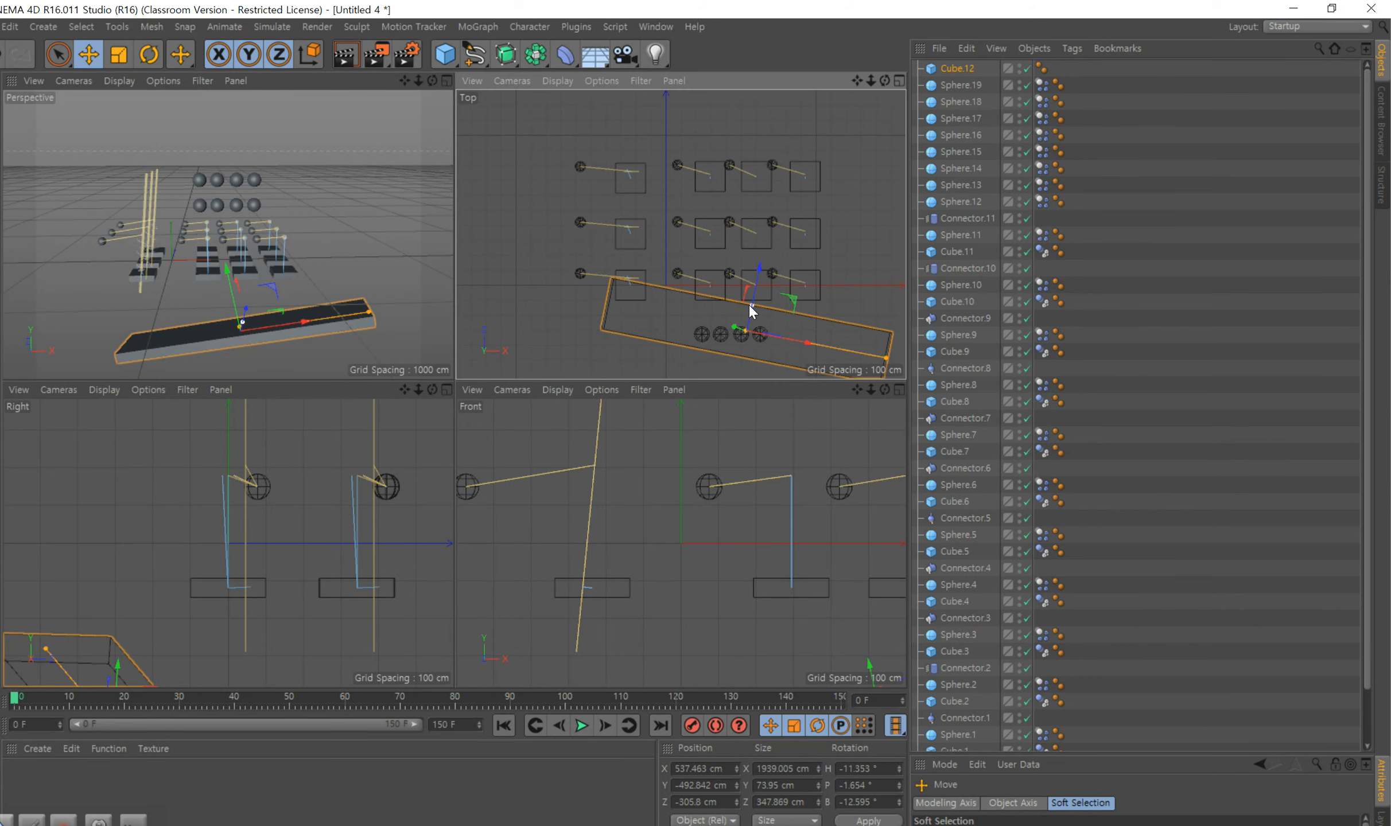
pyautogui.moveTo(758, 272); pyautogui.dragTo(743, 287)
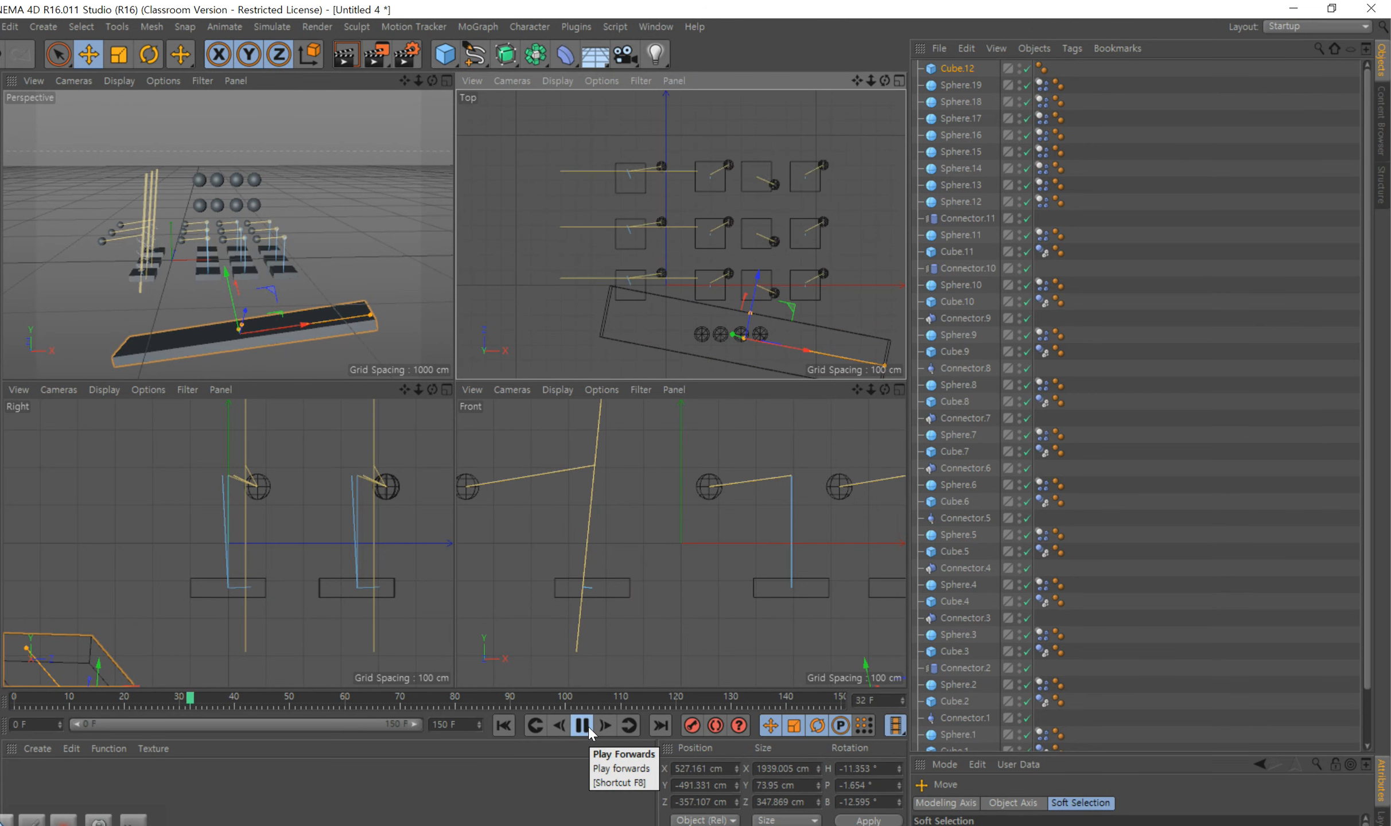
# - Watch the simulation with the widened slab in the full Perspective view, select the slab, stop playback and return to frame 0
pyautogui.click(415, 159)
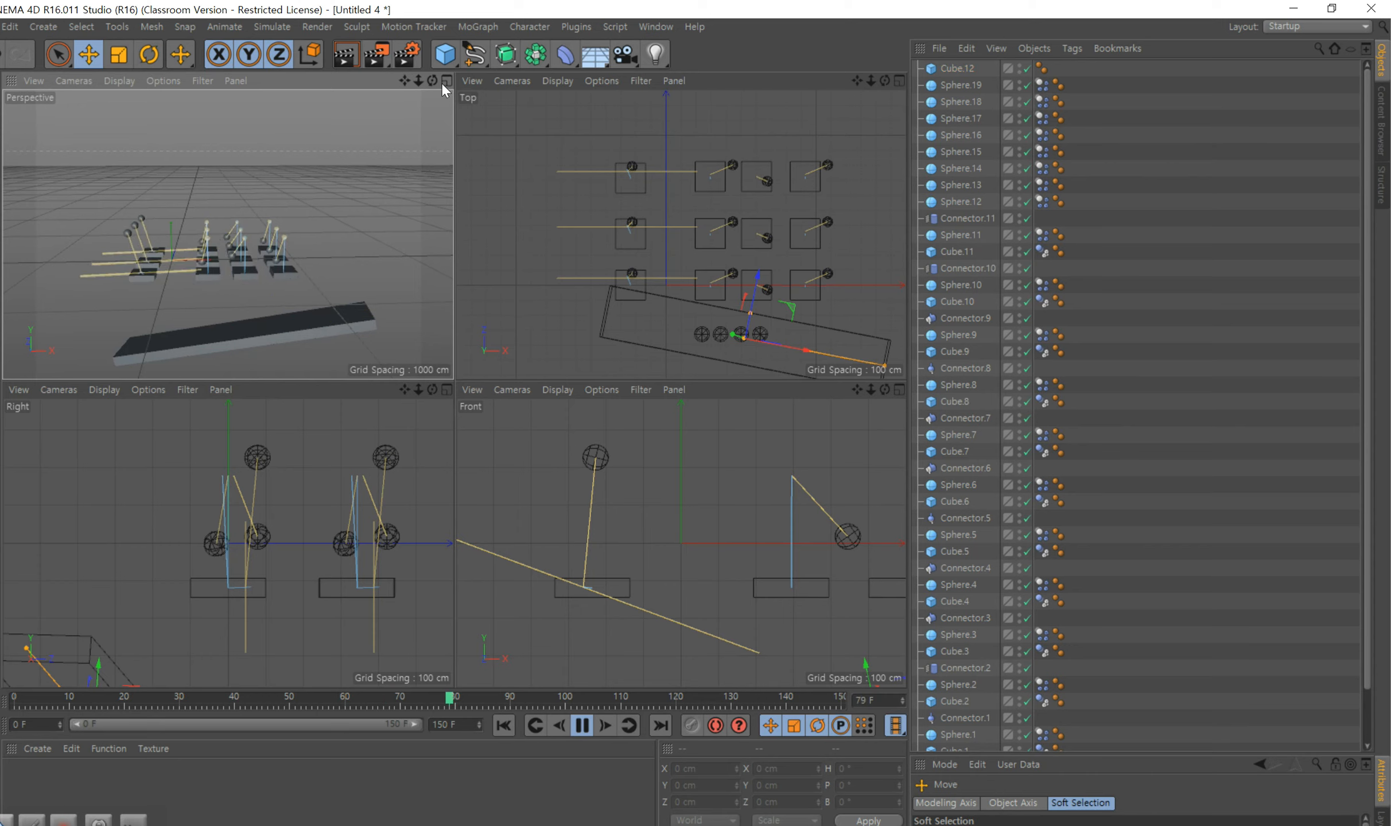
pyautogui.click(445, 81)
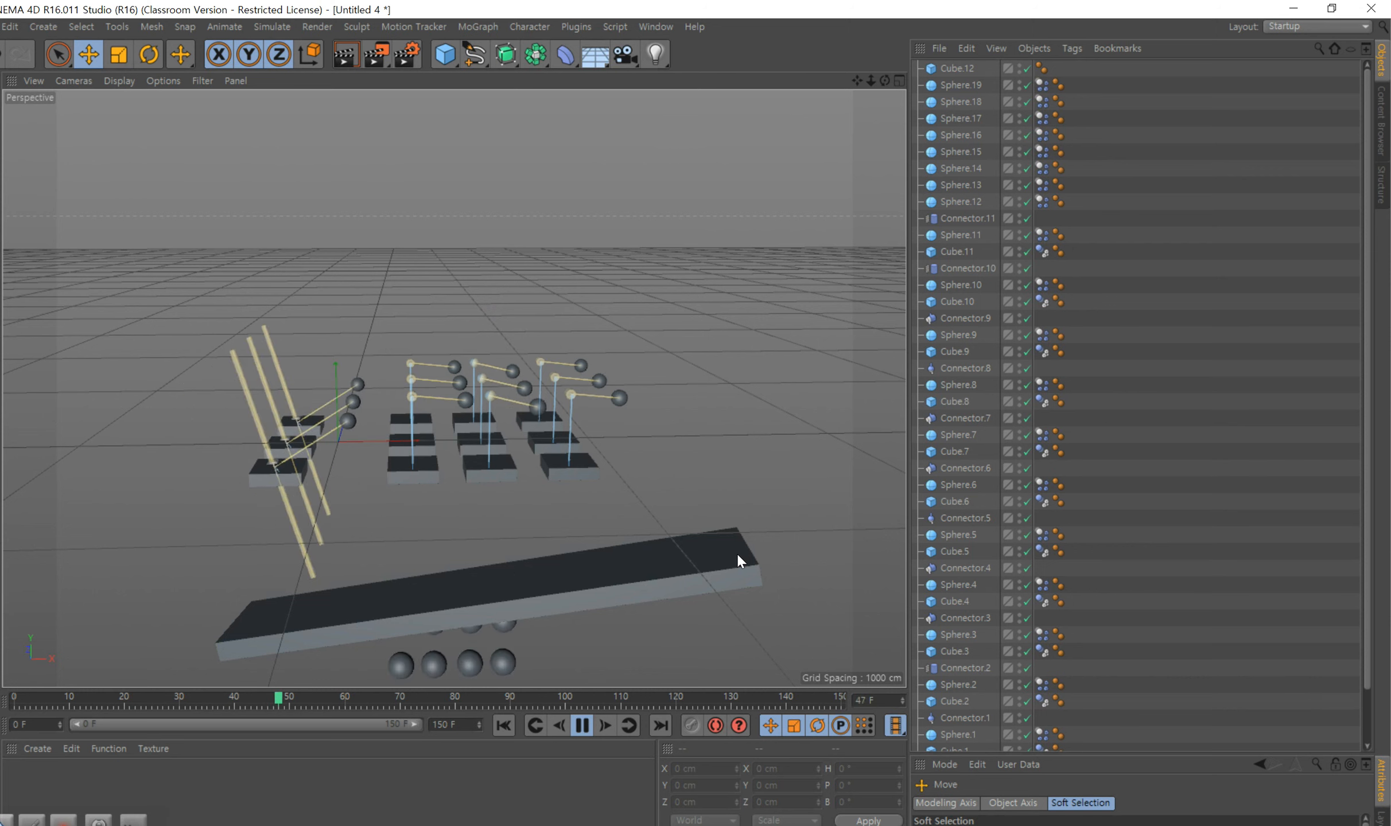
pyautogui.click(595, 591)
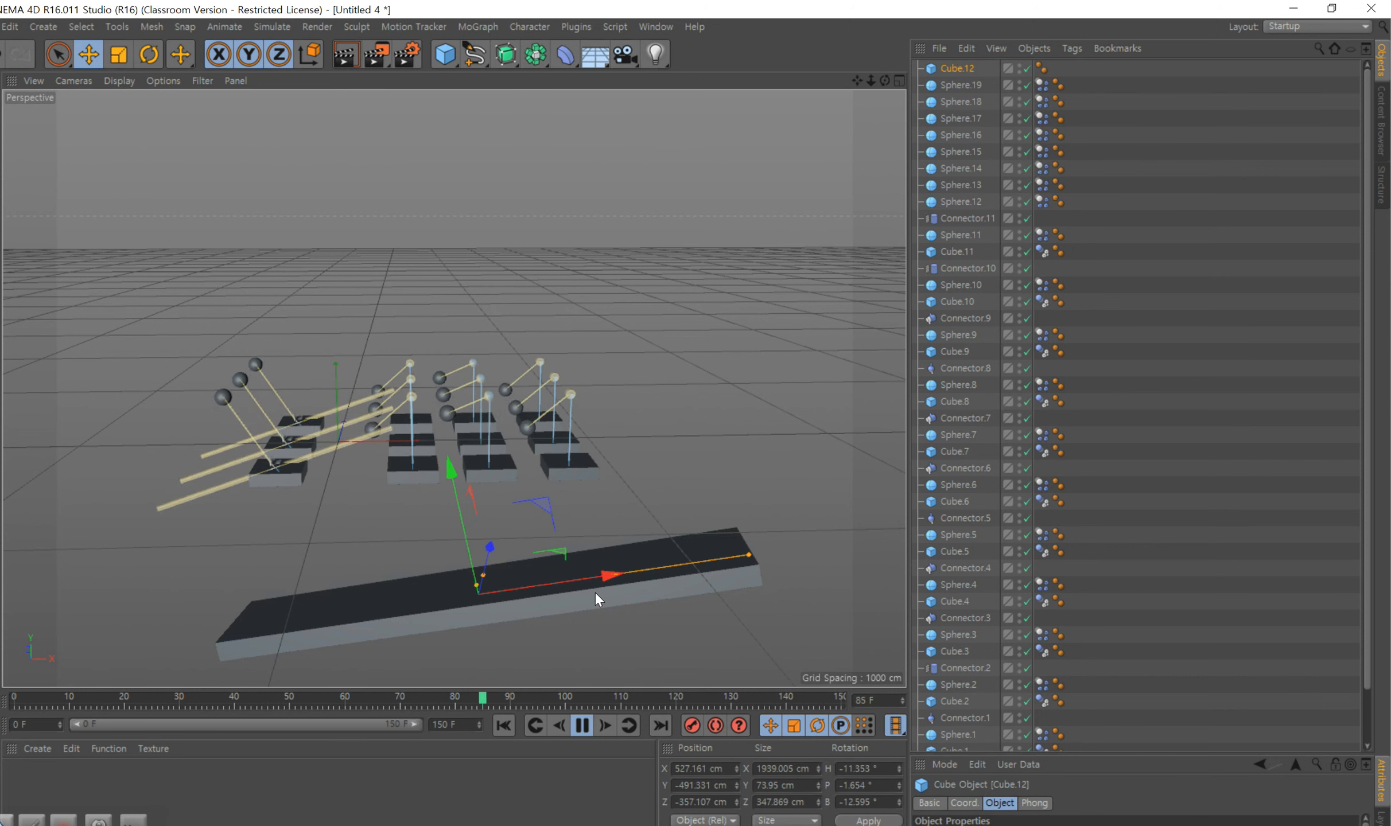
pyautogui.click(581, 725)
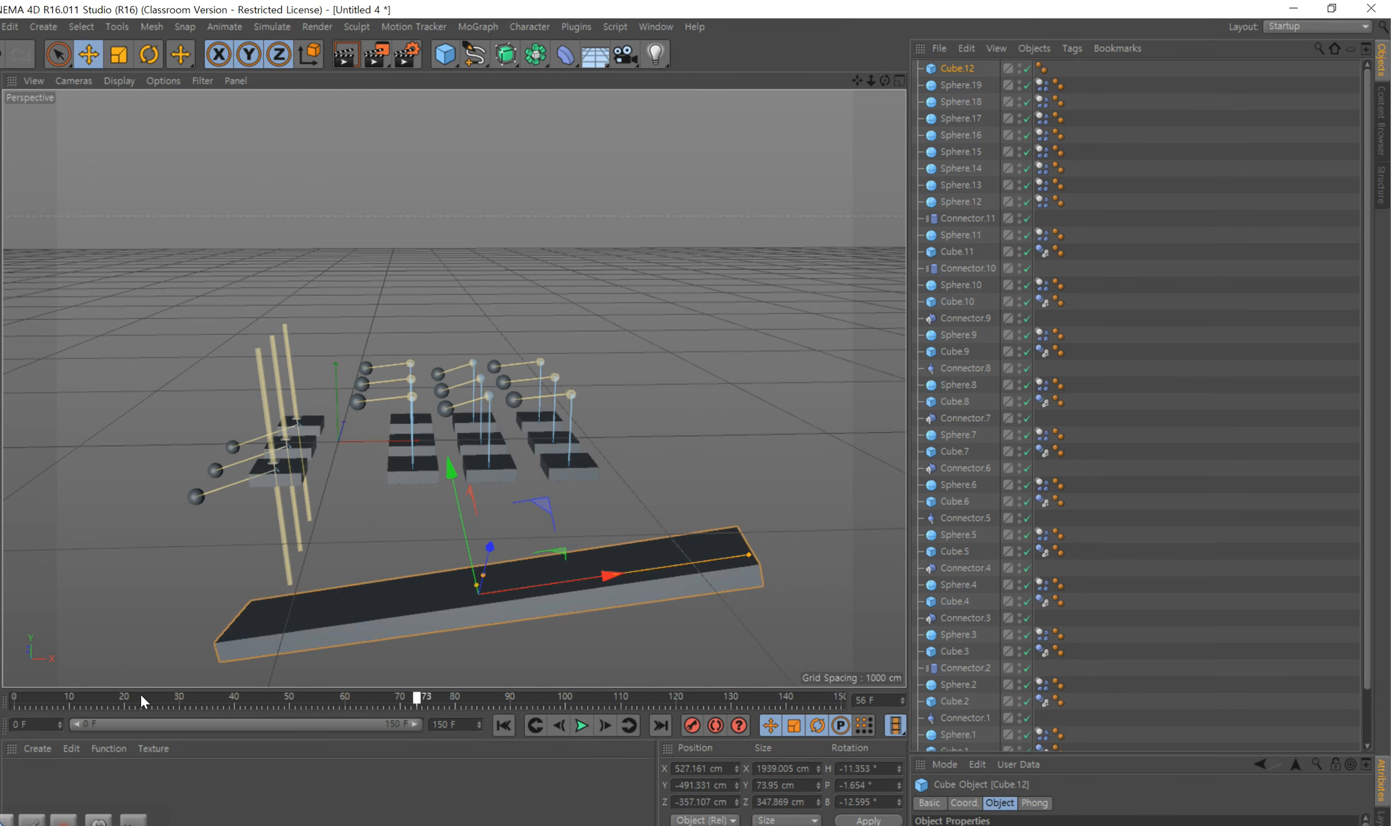
pyautogui.click(15, 699)
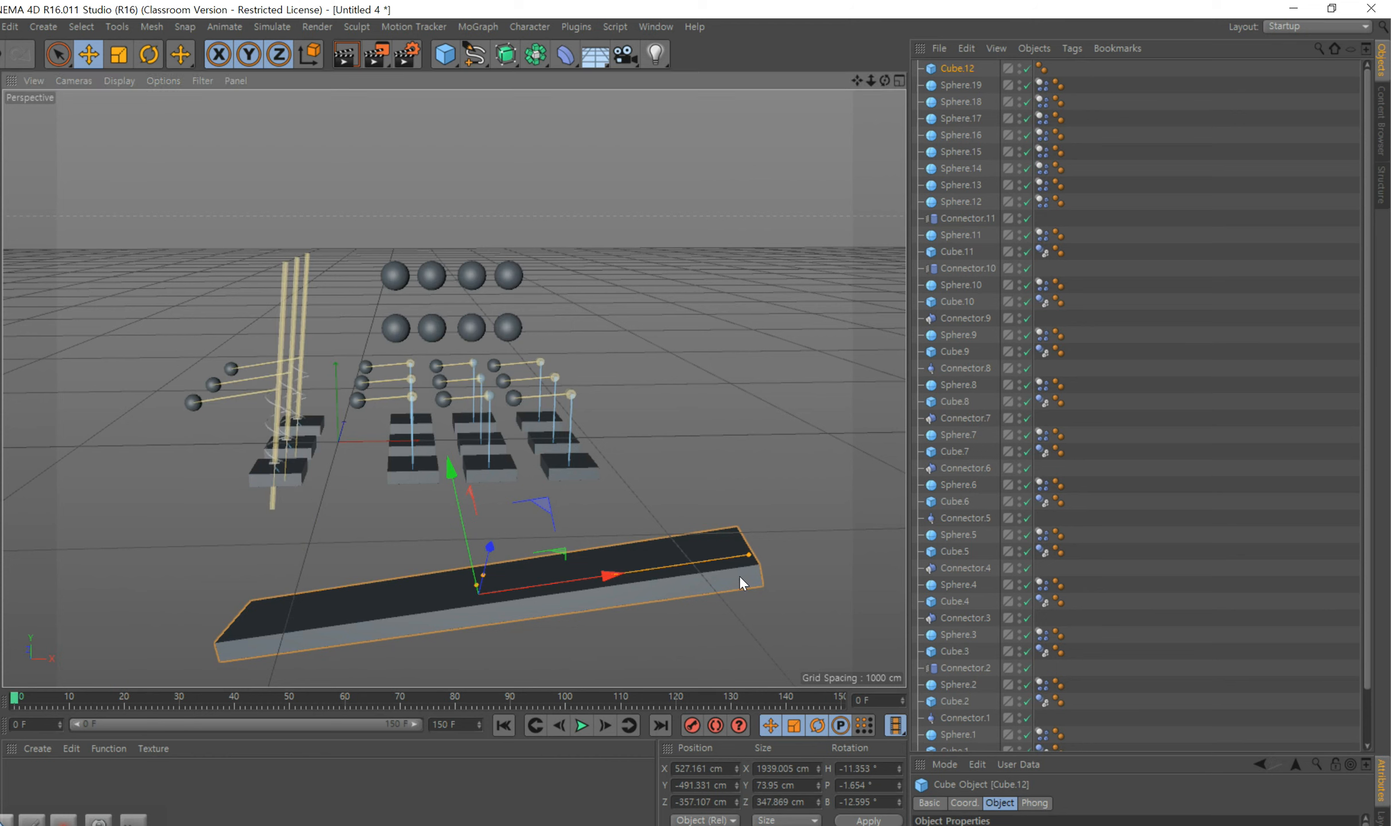
# - Add a Collider Body simulation tag to the tilted slab, Cube.12
pyautogui.rightClick(940, 67)
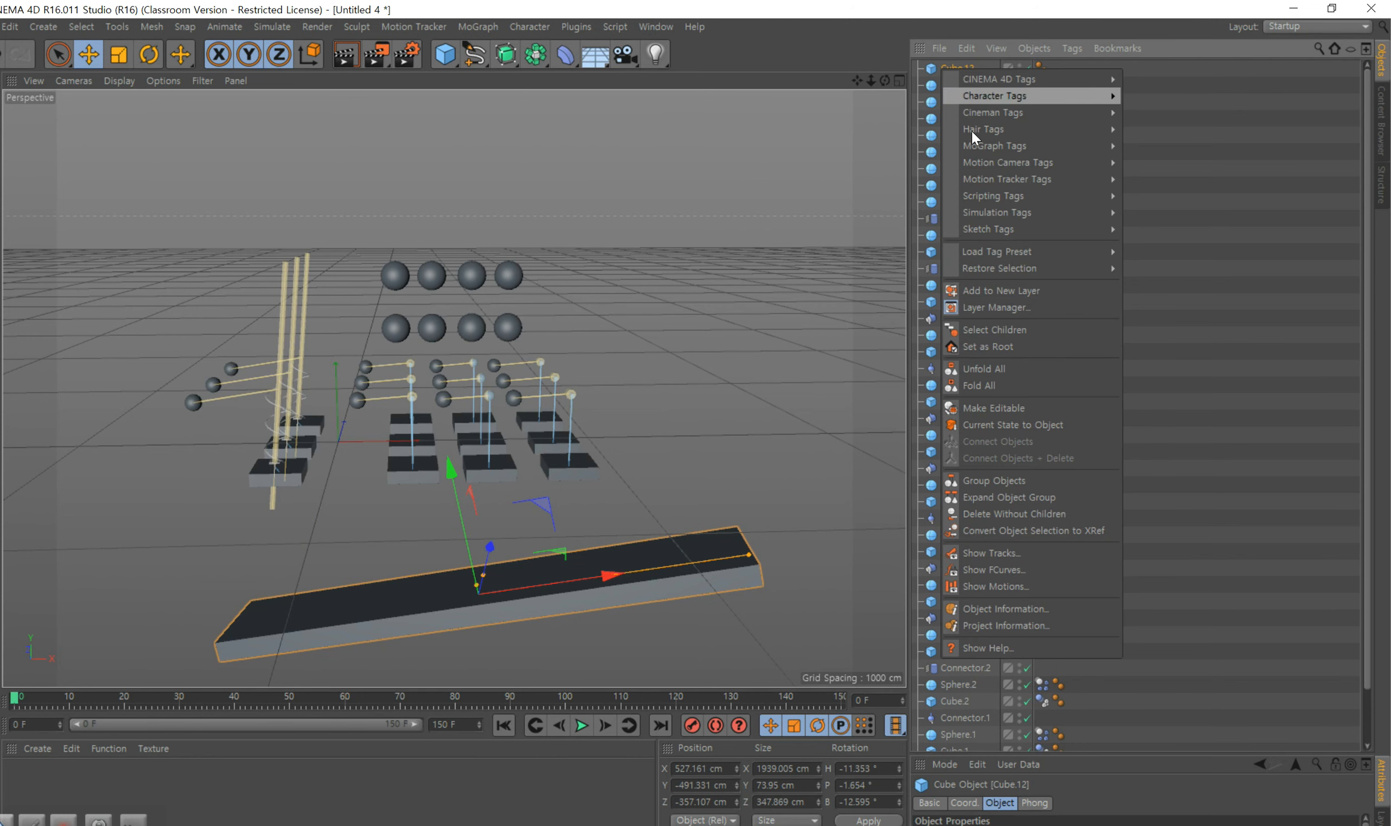
pyautogui.moveTo(994, 212)
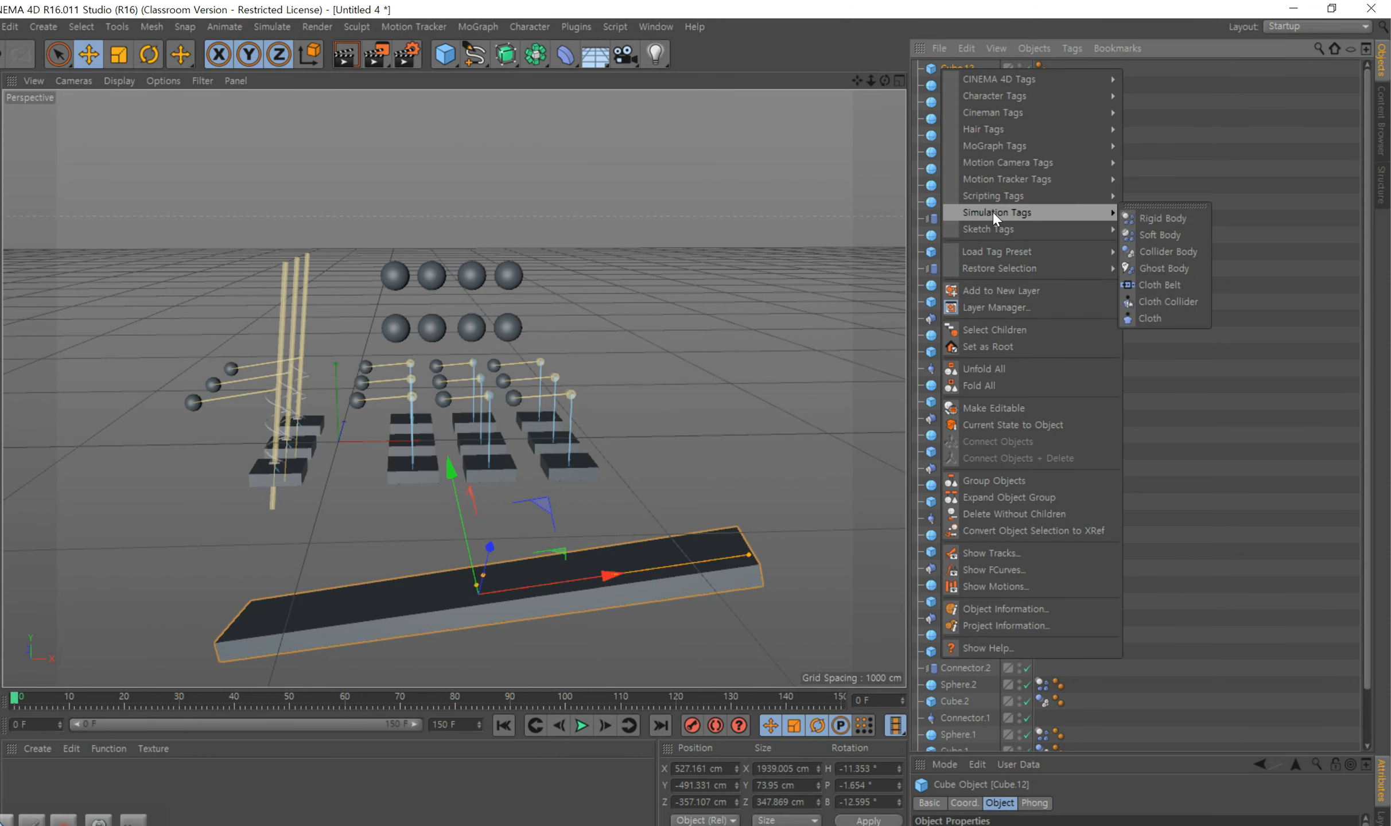
pyautogui.click(1155, 251)
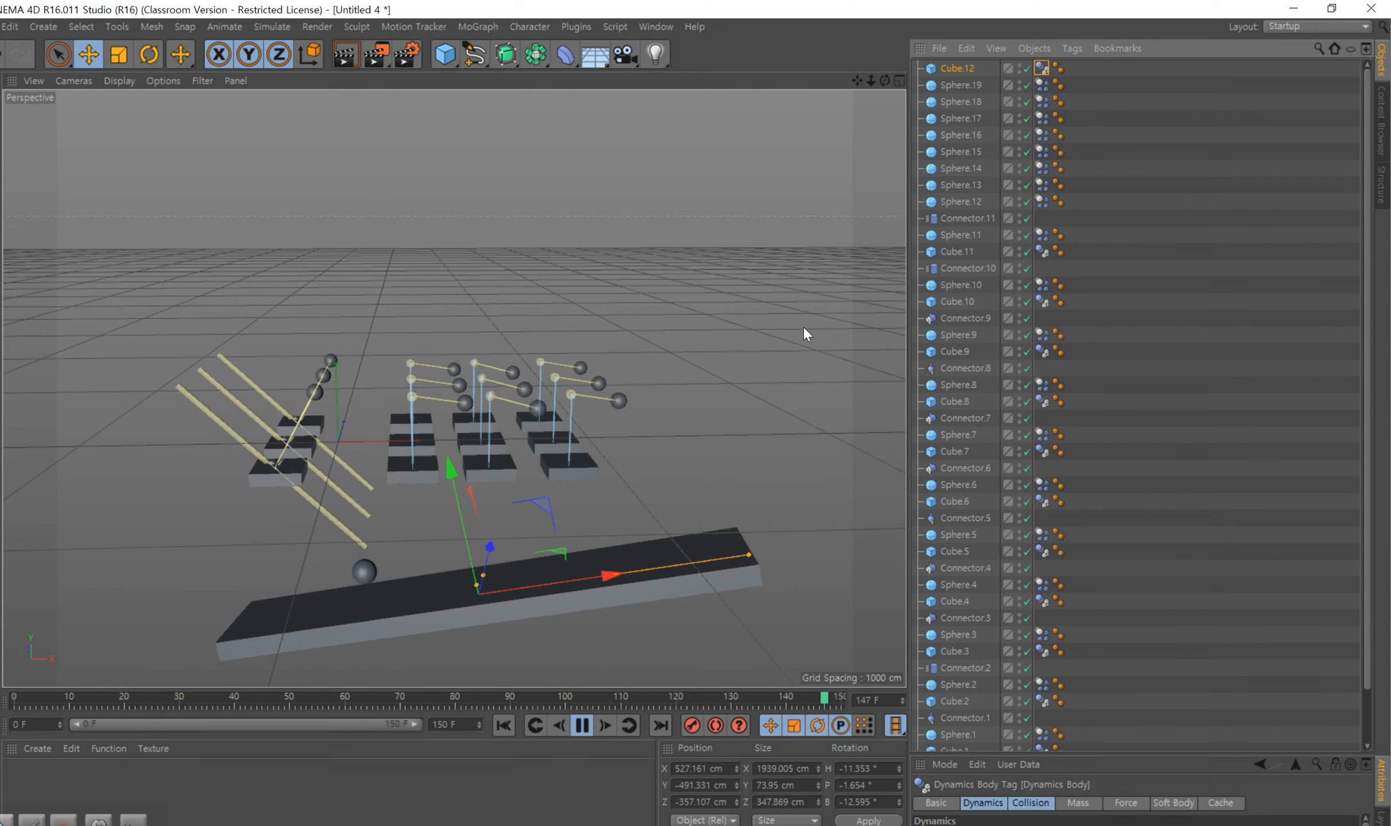
# - Watch the spheres drop onto the tilted collider slab, stop the simulation and return to frame 0
pyautogui.moveTo(856, 81); pyautogui.dragTo(818, 10)
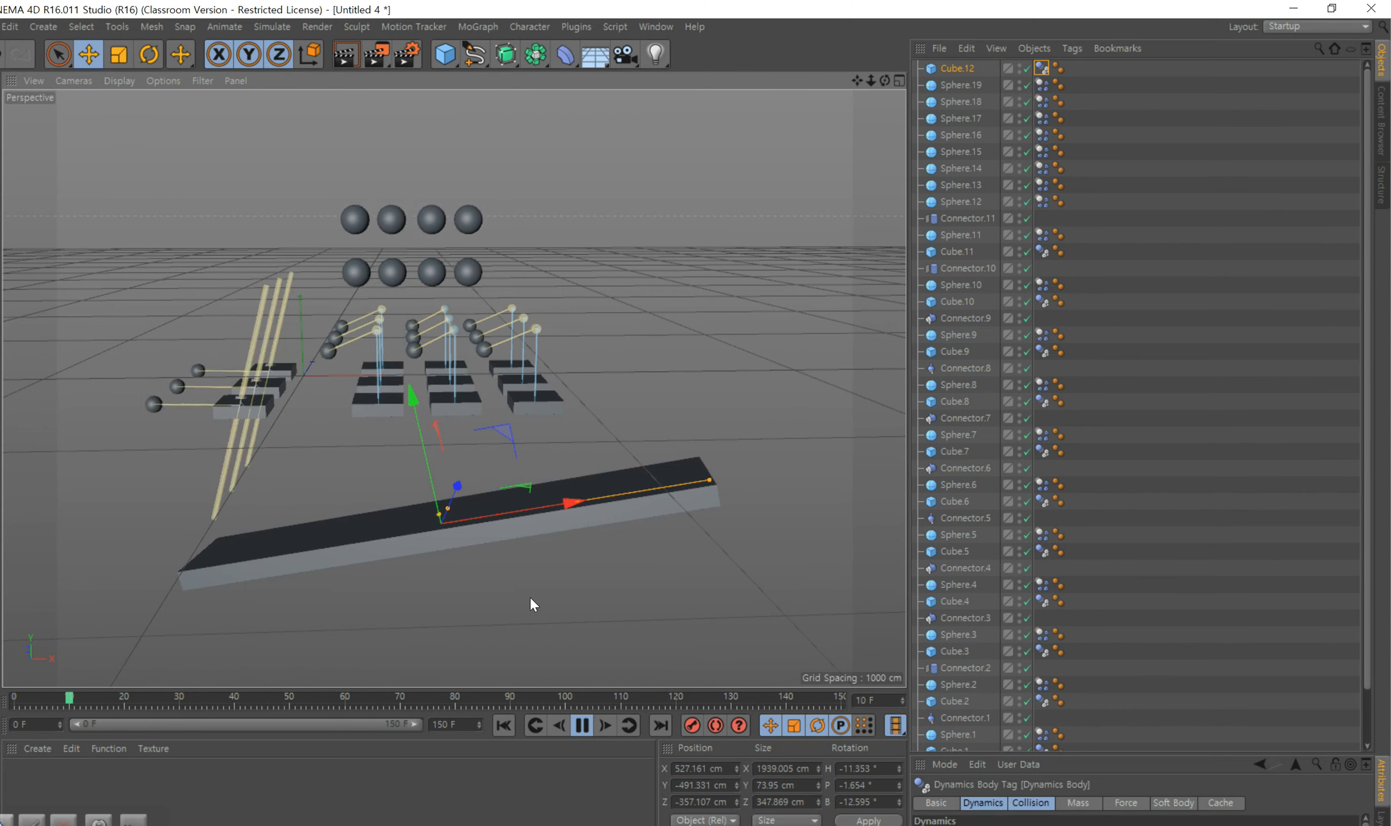
pyautogui.click(582, 726)
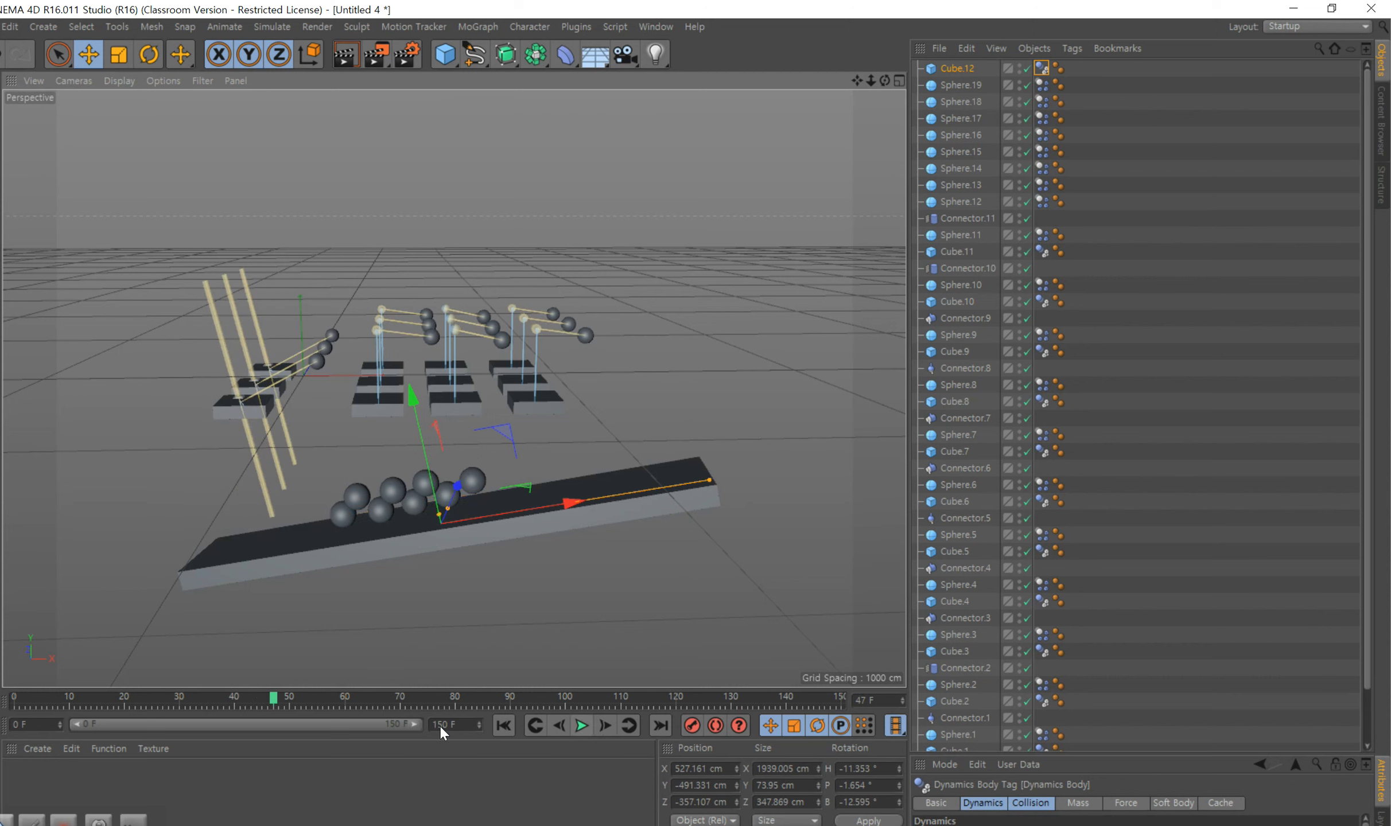
pyautogui.moveTo(275, 707); pyautogui.dragTo(16, 703)
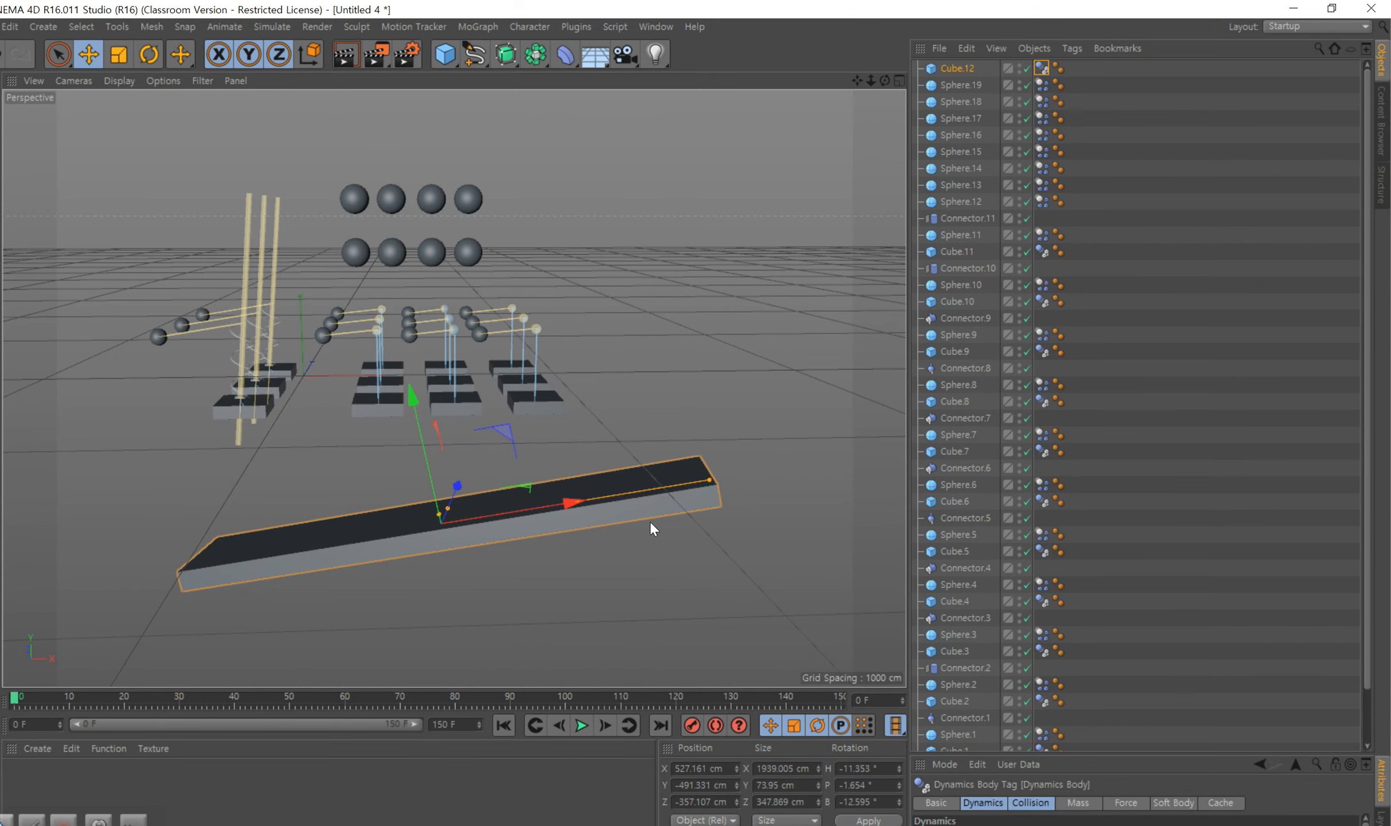
# - Select Connector.7, check the frame range options in the render output settings and close the settings without changing them
pyautogui.click(972, 418)
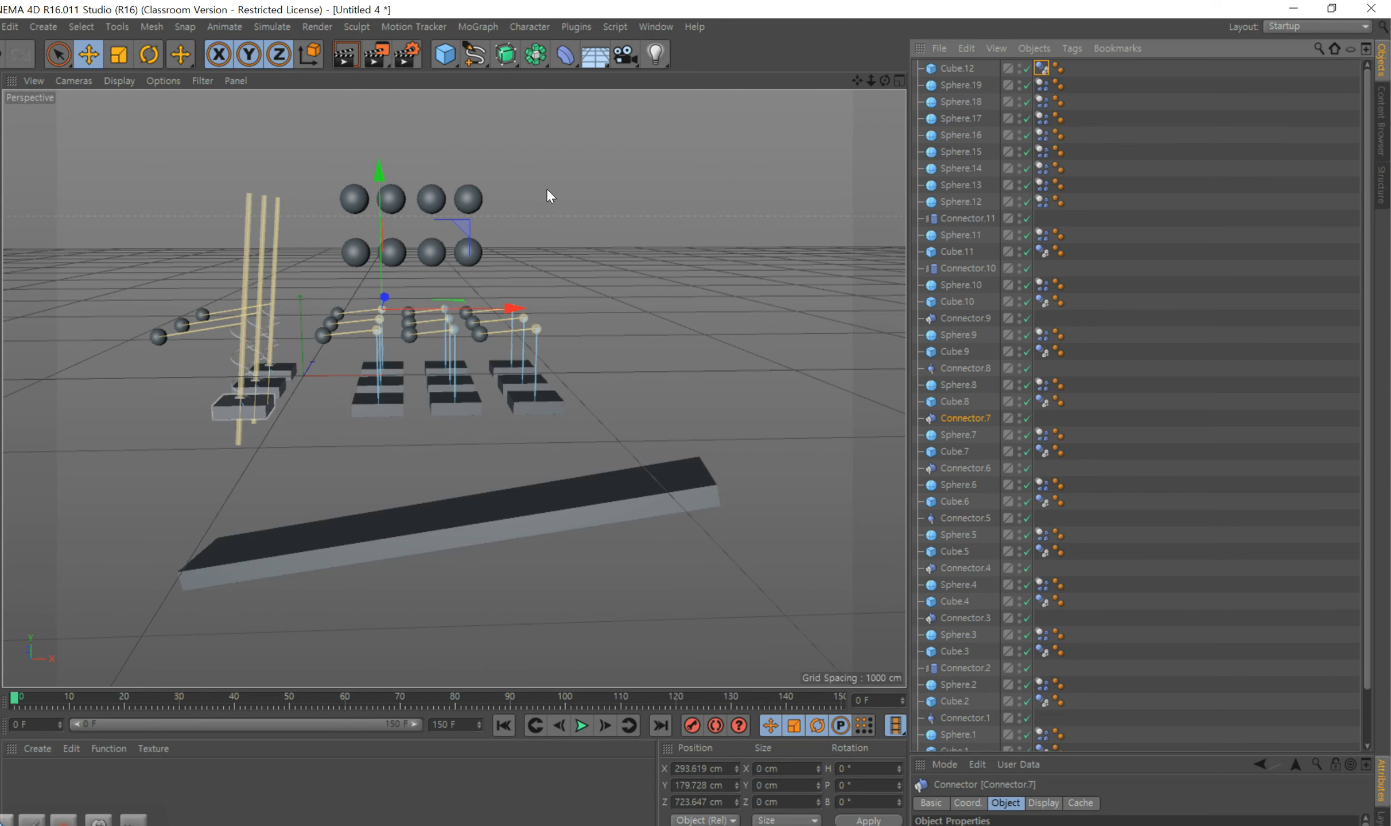
pyautogui.click(404, 56)
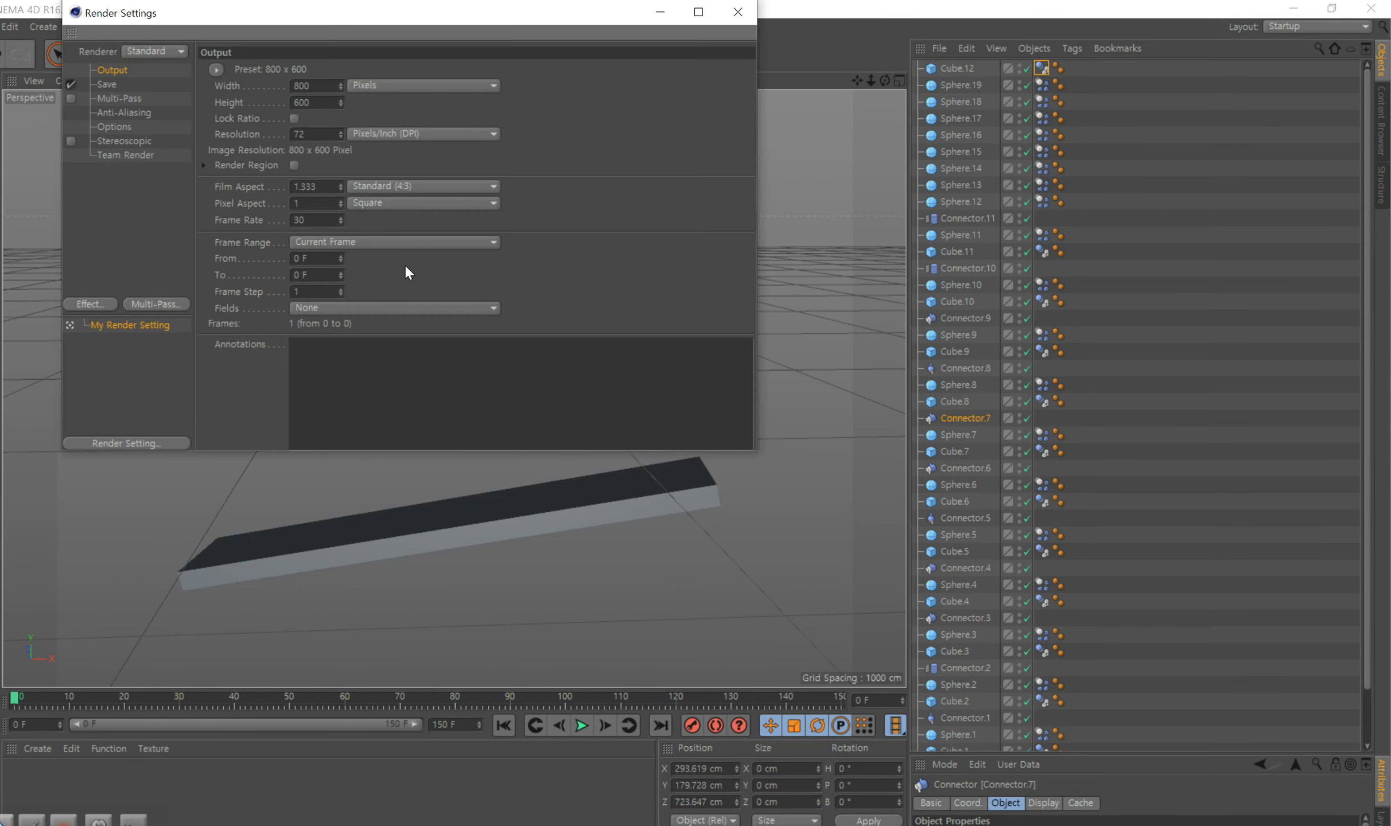
pyautogui.click(364, 241)
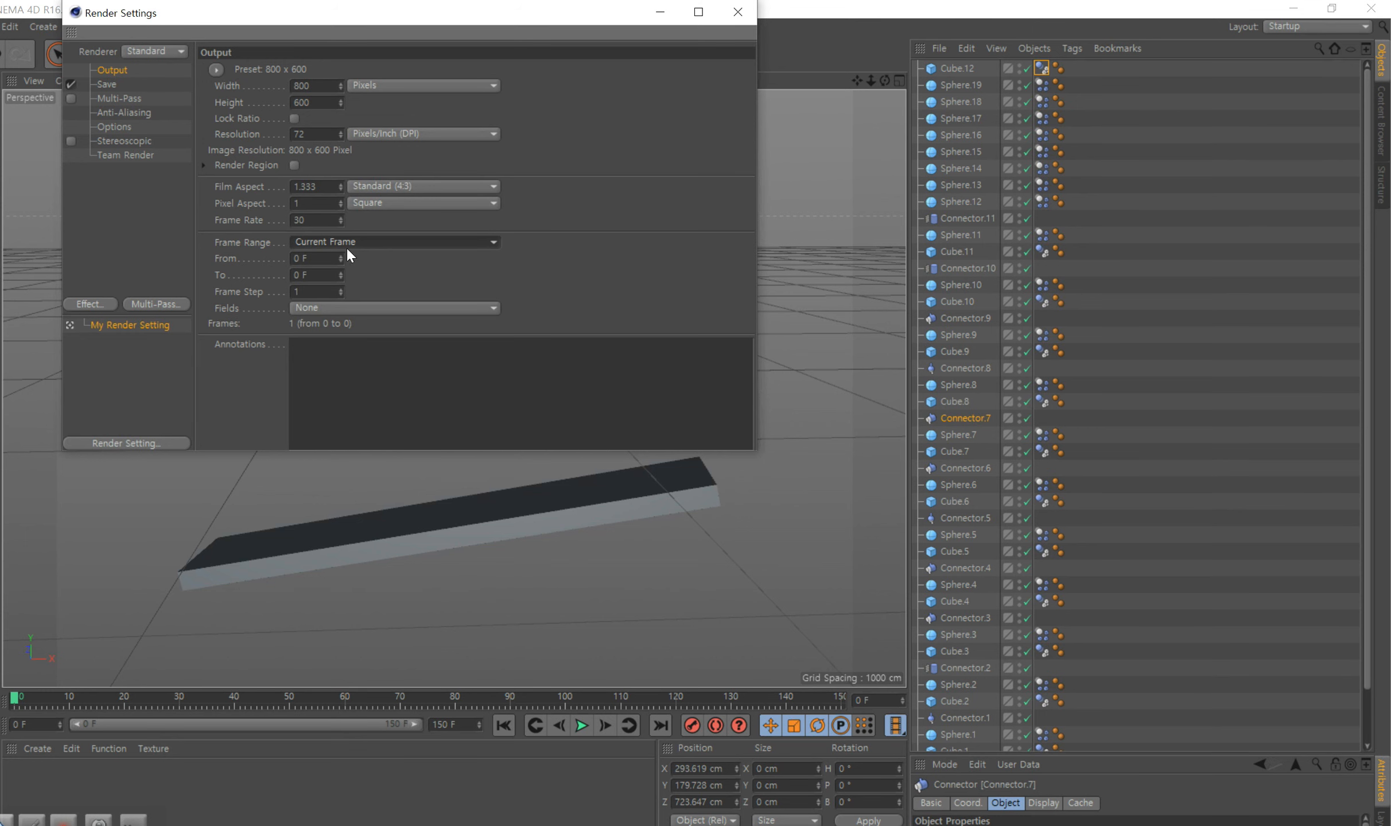
pyautogui.click(744, 12)
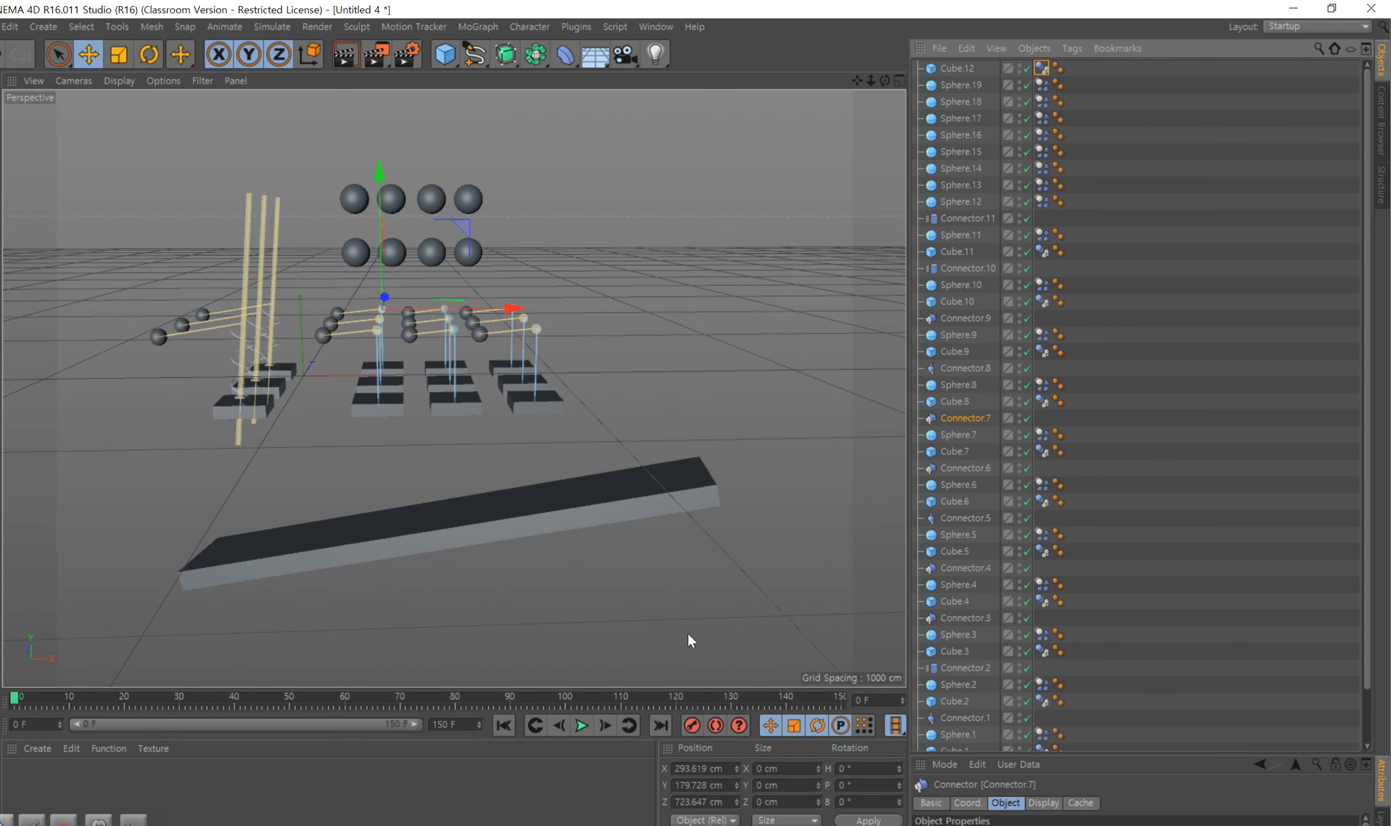